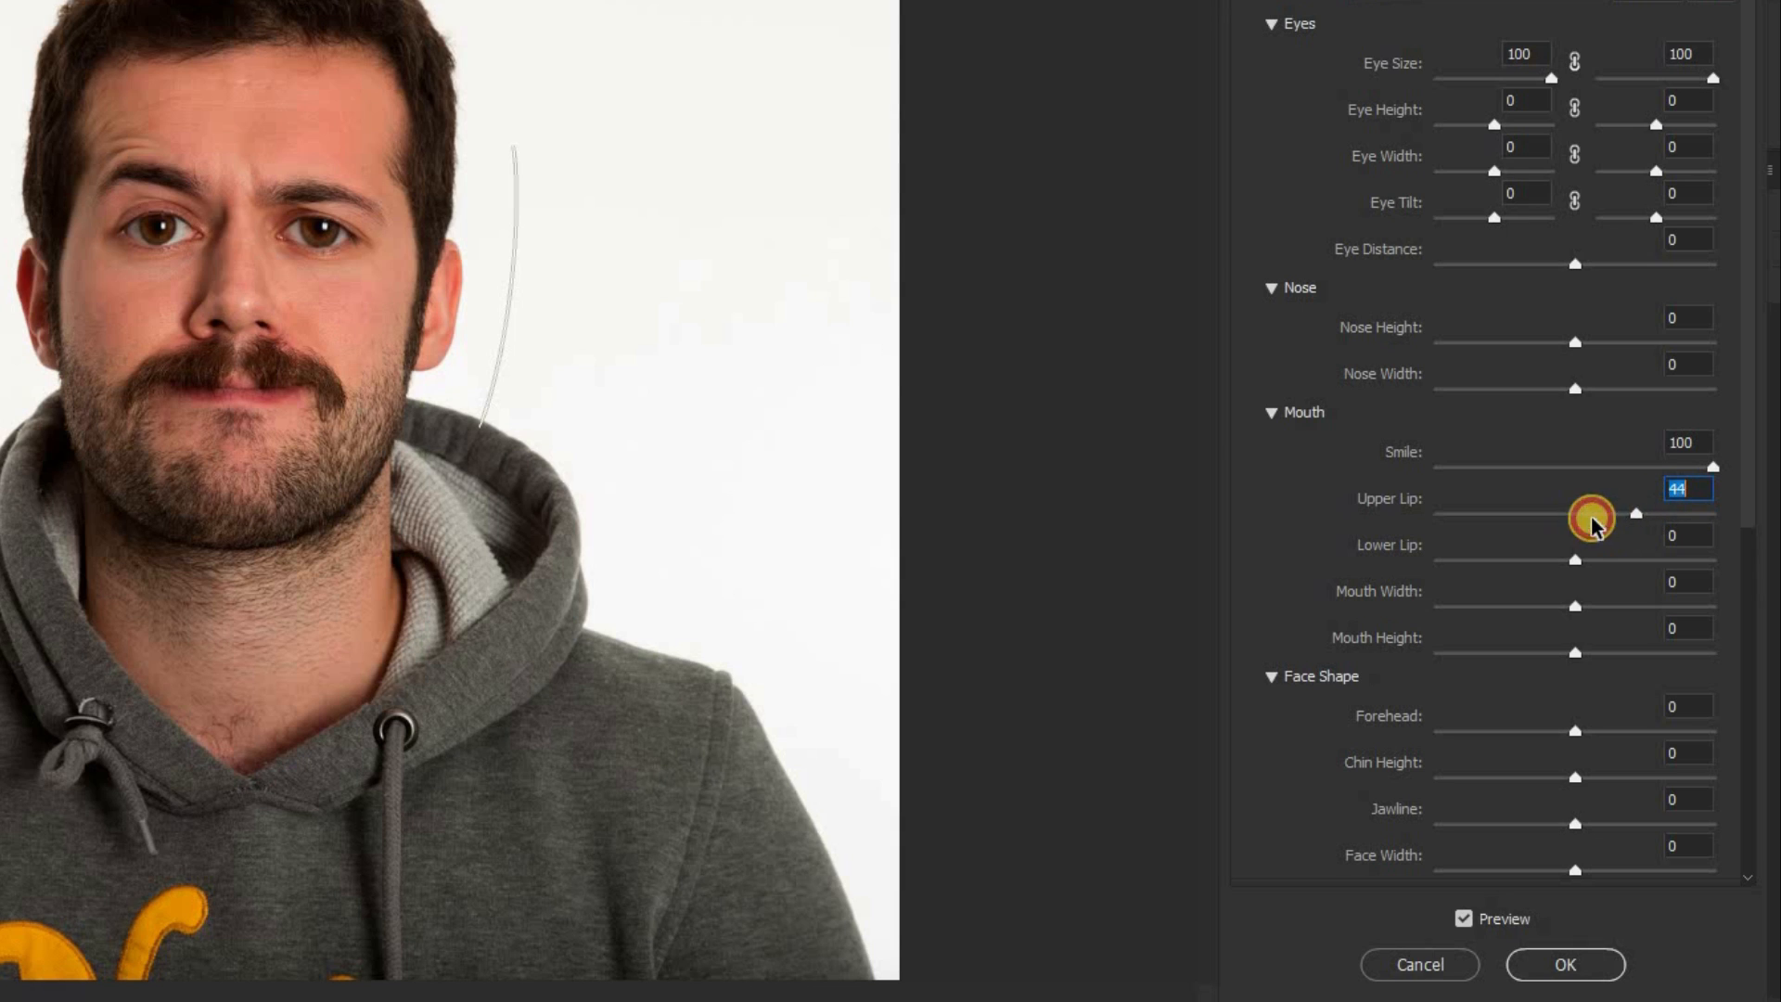
Step: Set the Mouth Width to 100 in the Face-Aware Liquify settings and apply the filter
{"action": "left_click_drag", "start_coordinate": [1570, 603], "coordinate": [1763, 603]}
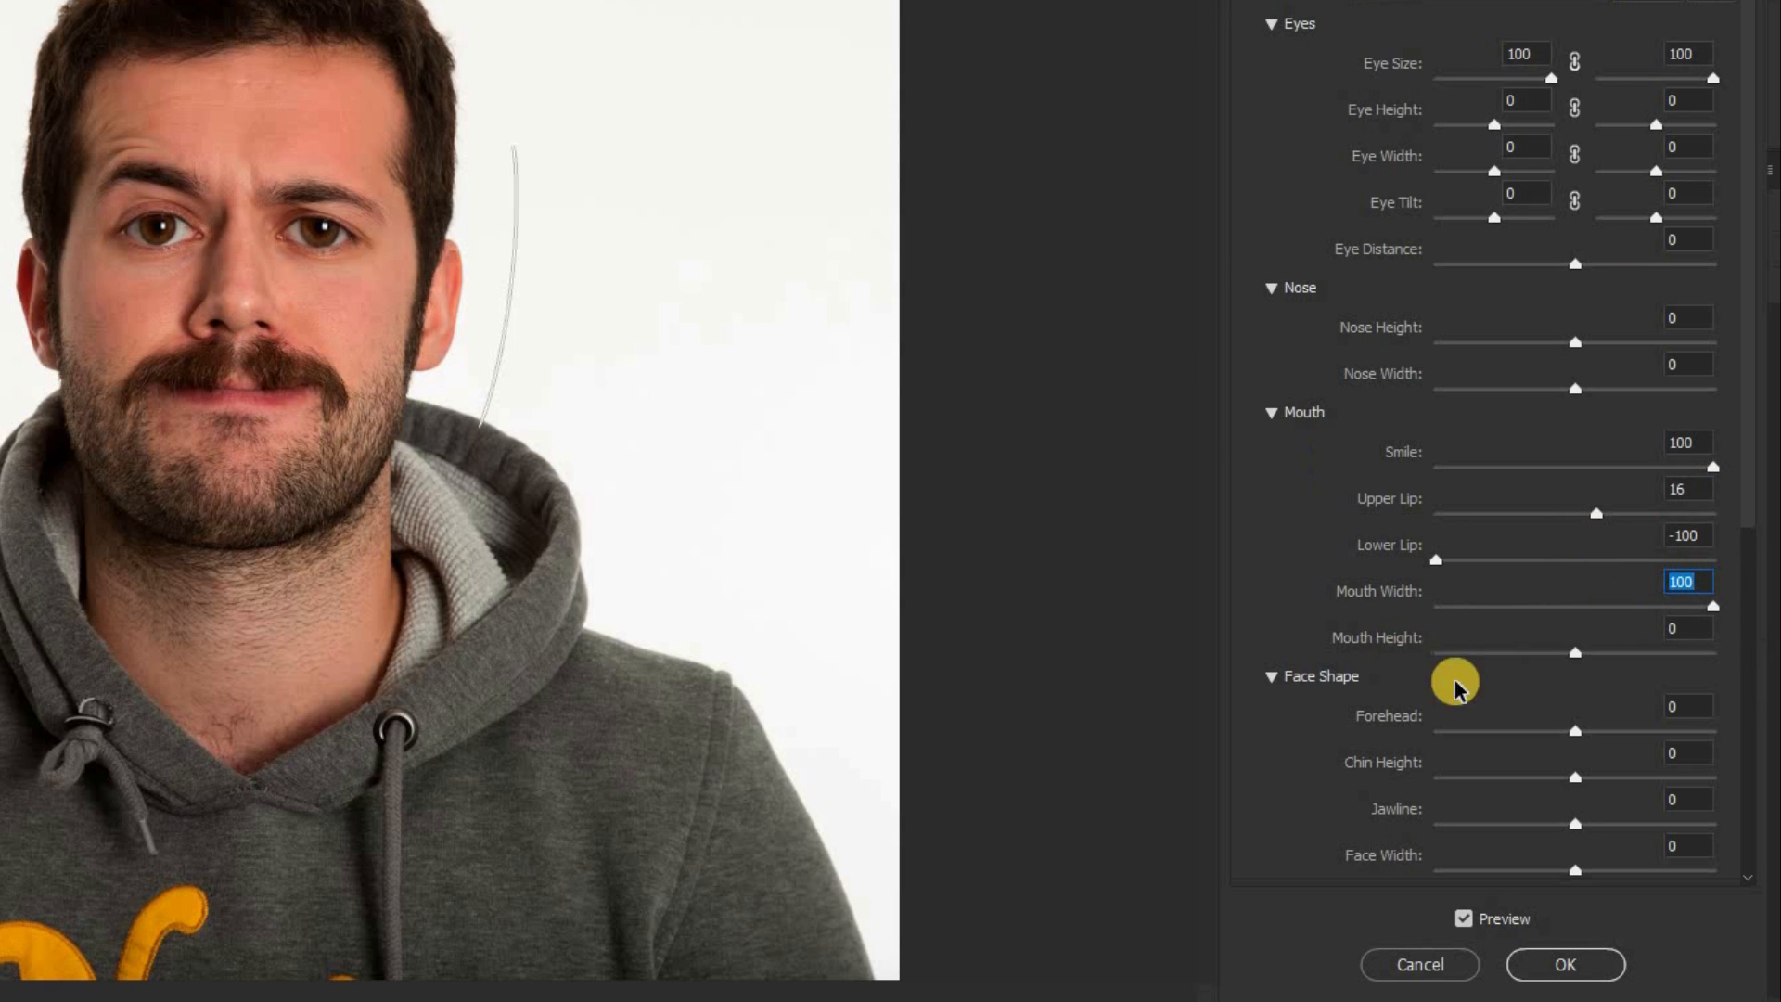
{"action": "left_click", "coordinate": [1565, 951]}
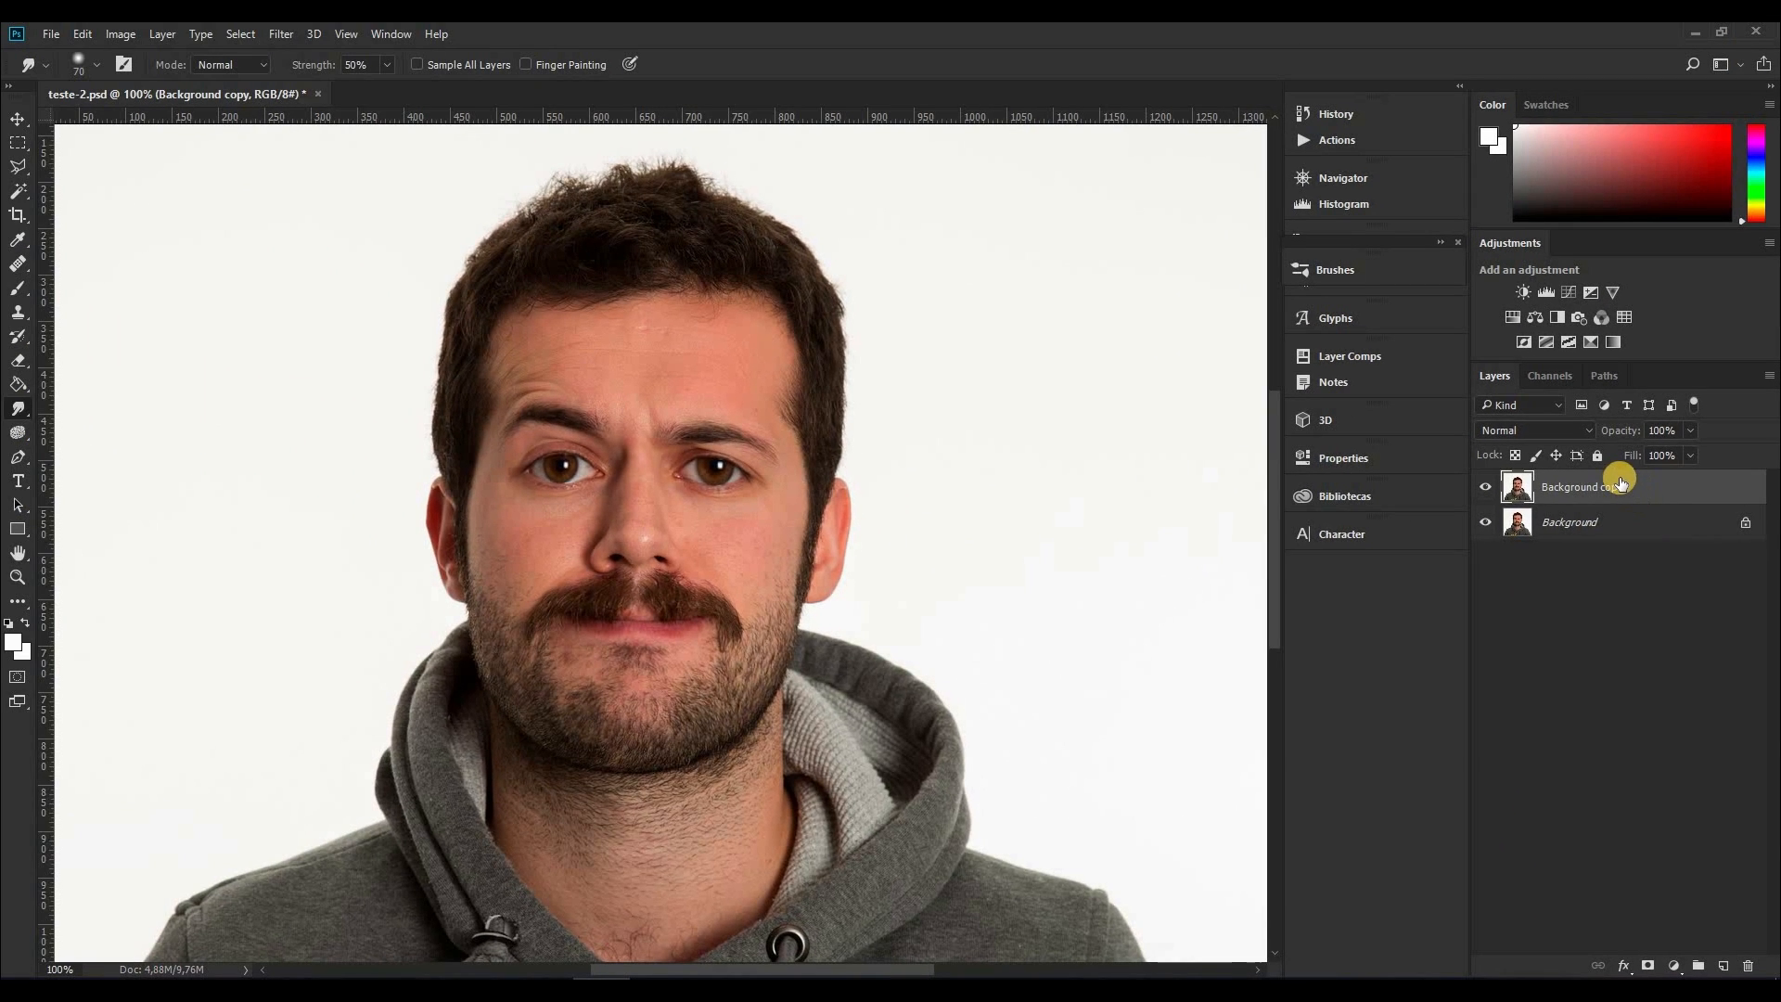
Step: Apply the Liquify filter to the Background copy layer with Eye Size 100 for both eyes
{"action": "left_click", "coordinate": [280, 35]}
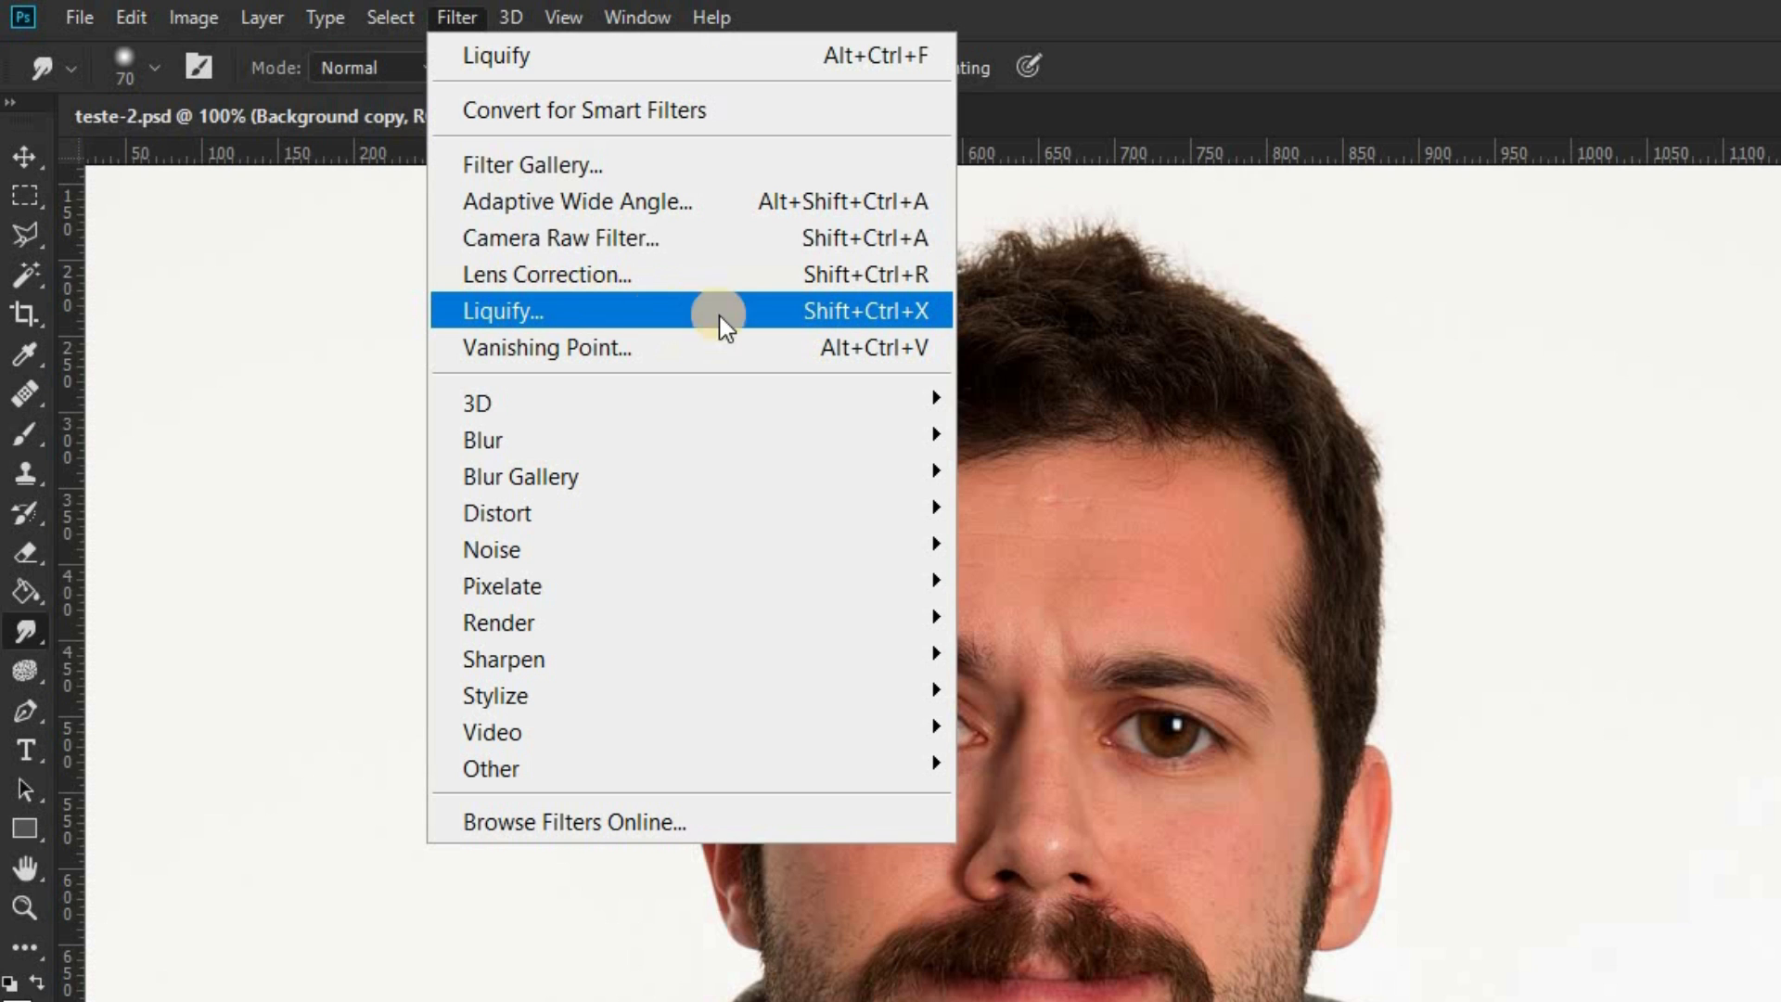
{"action": "left_click", "coordinate": [750, 313]}
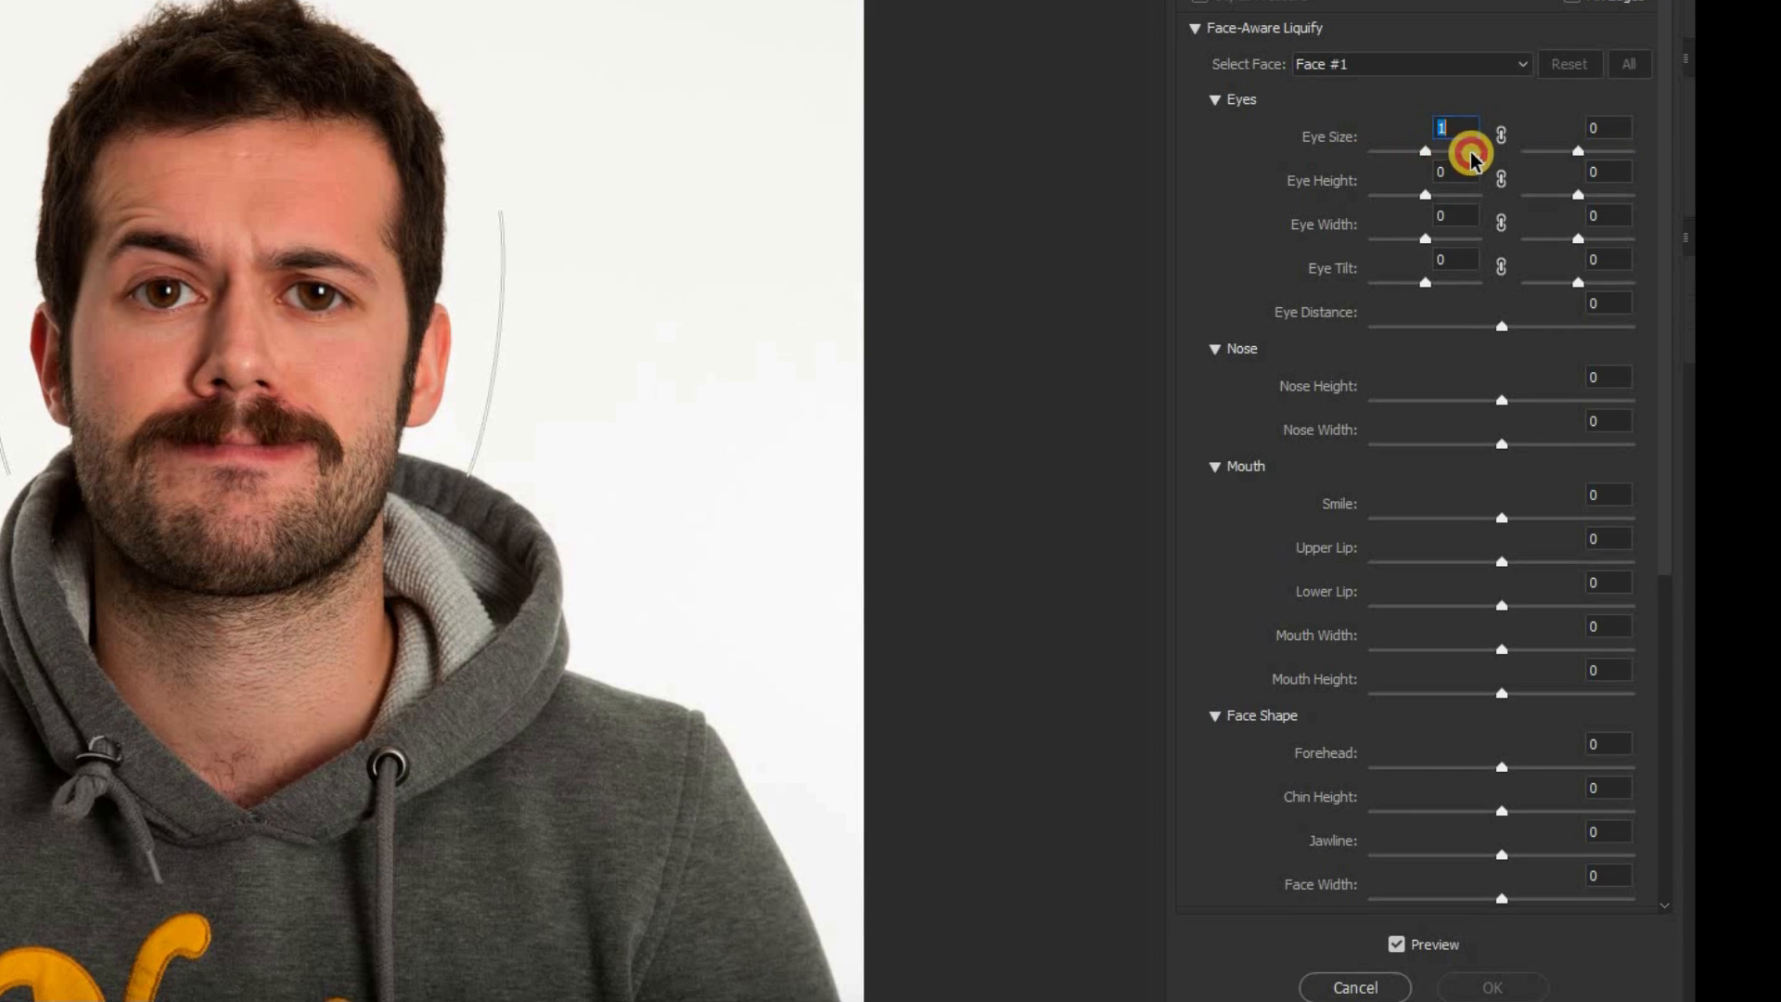
{"action": "left_click", "coordinate": [1475, 153]}
{"action": "left_click_drag", "start_coordinate": [1586, 151], "coordinate": [1691, 153]}
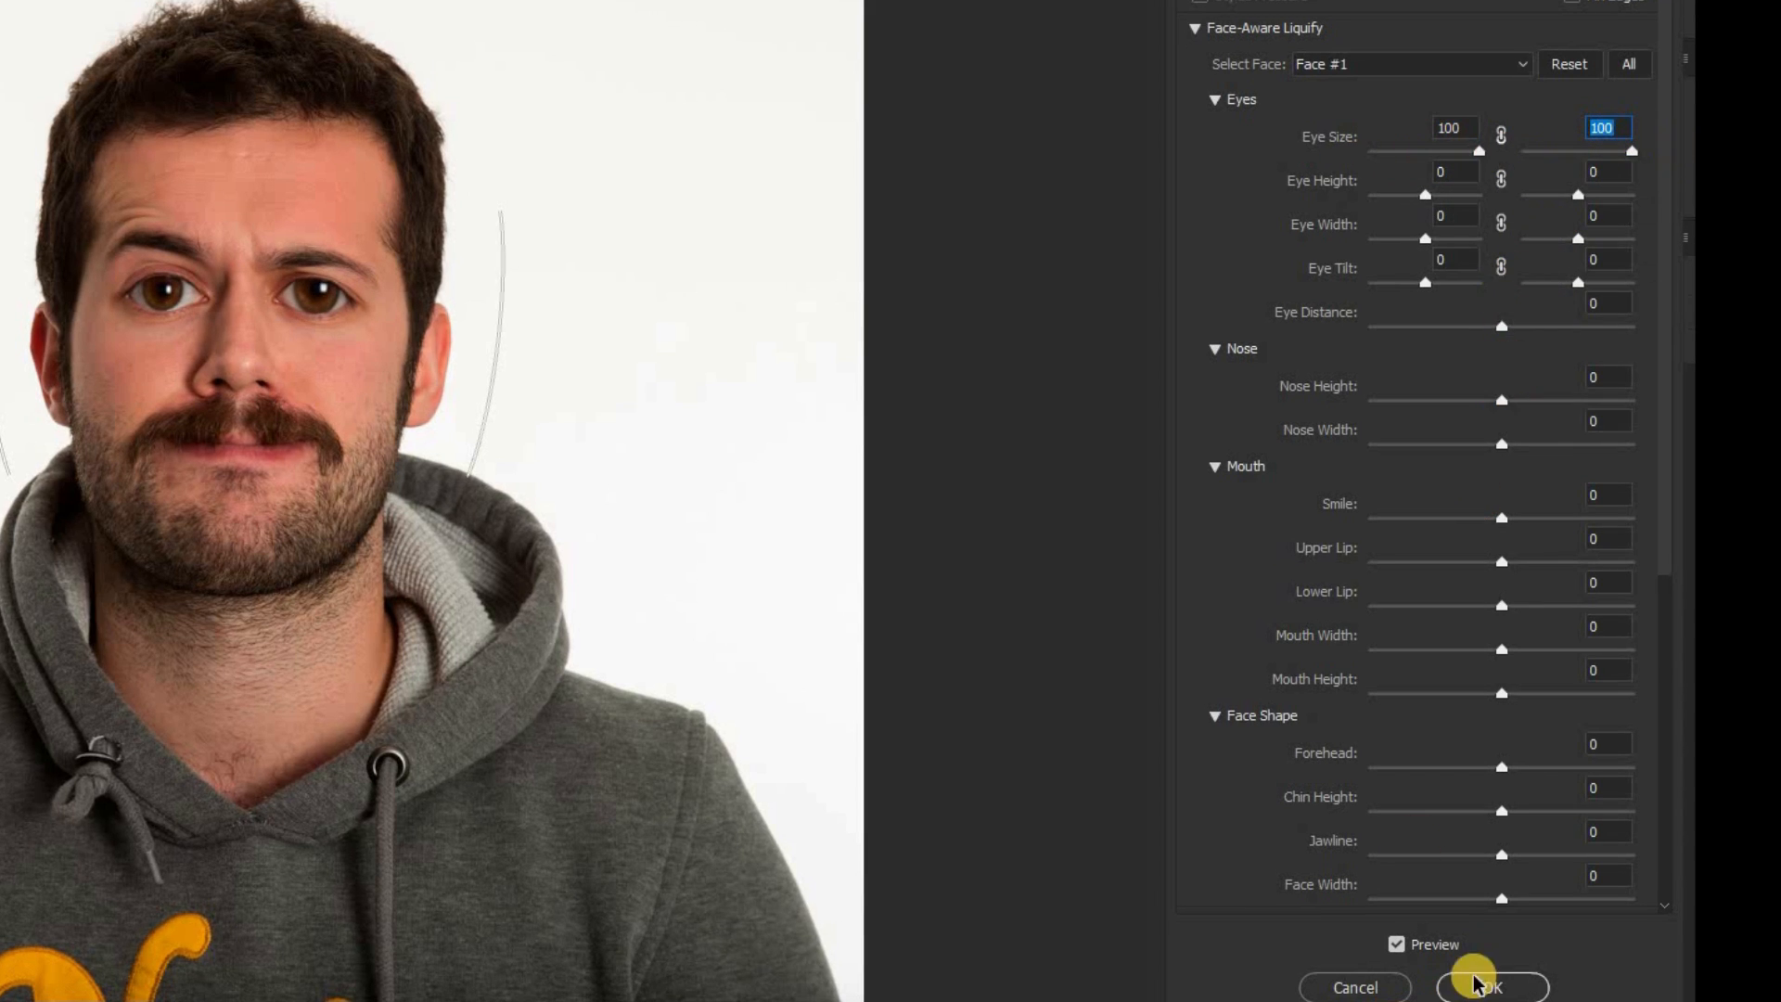
{"action": "left_click", "coordinate": [1493, 987]}
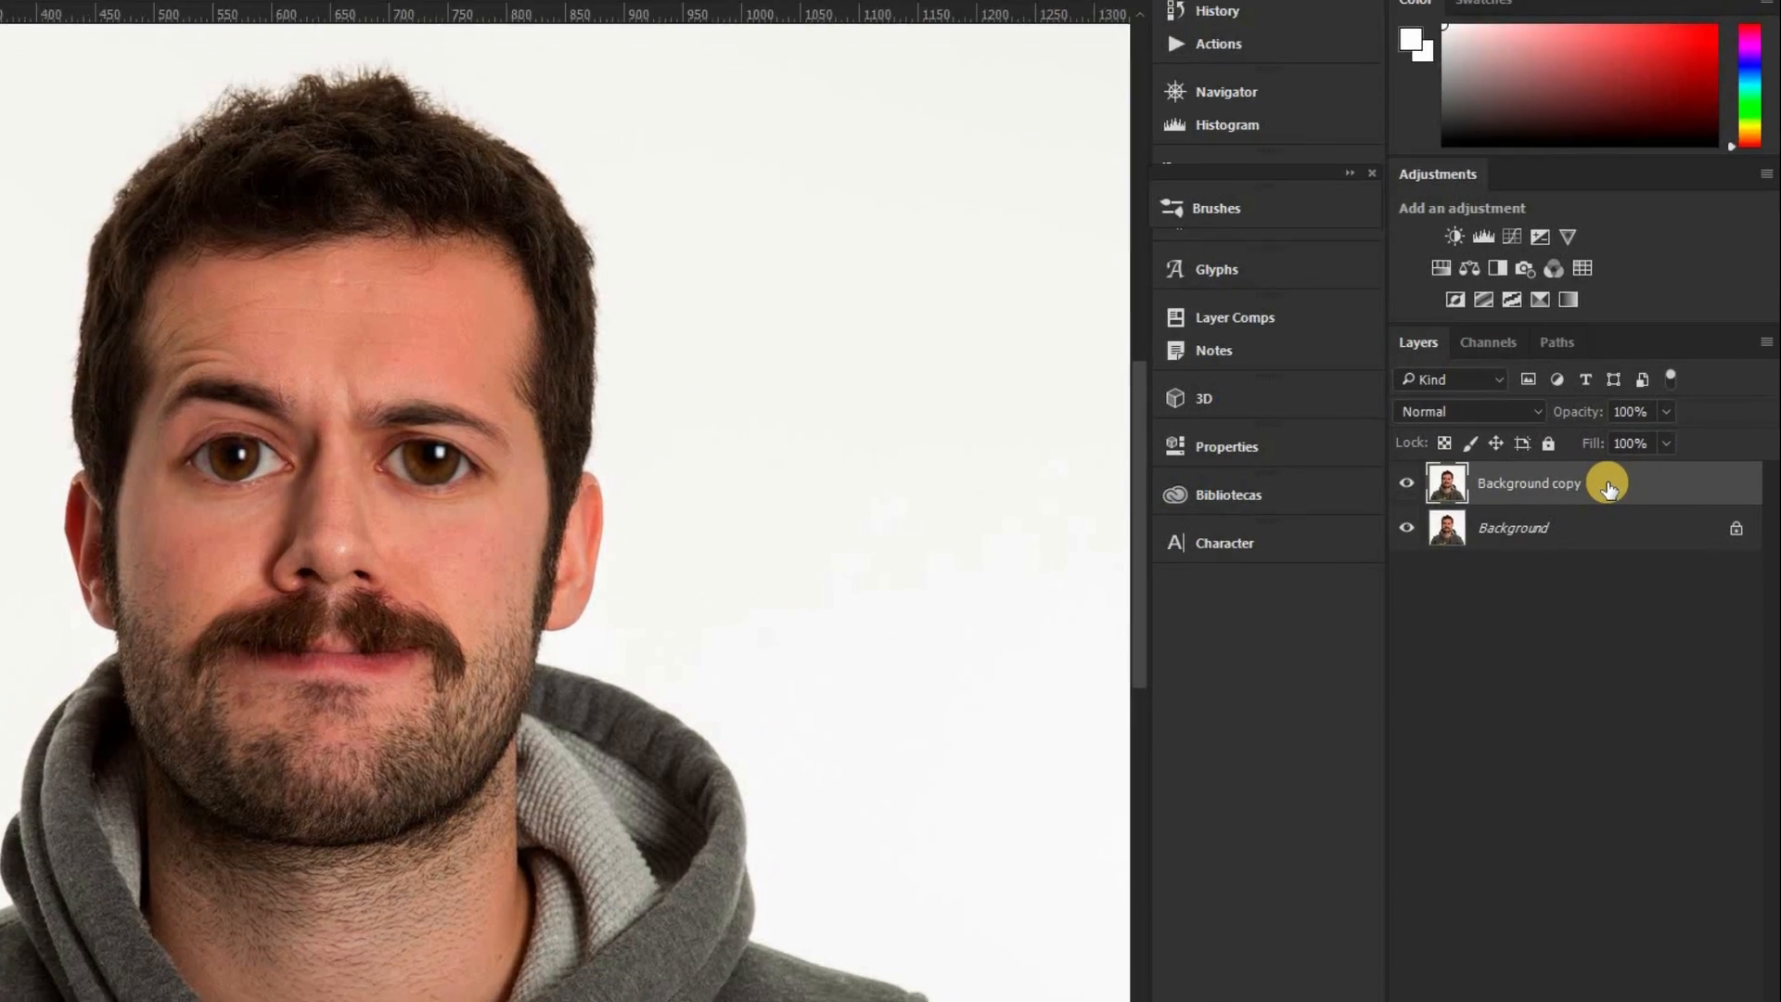
Step: Duplicate the Background copy layer twice, keeping the suggested names Background copy 2 and Background copy 3
{"action": "right_click", "coordinate": [1650, 490]}
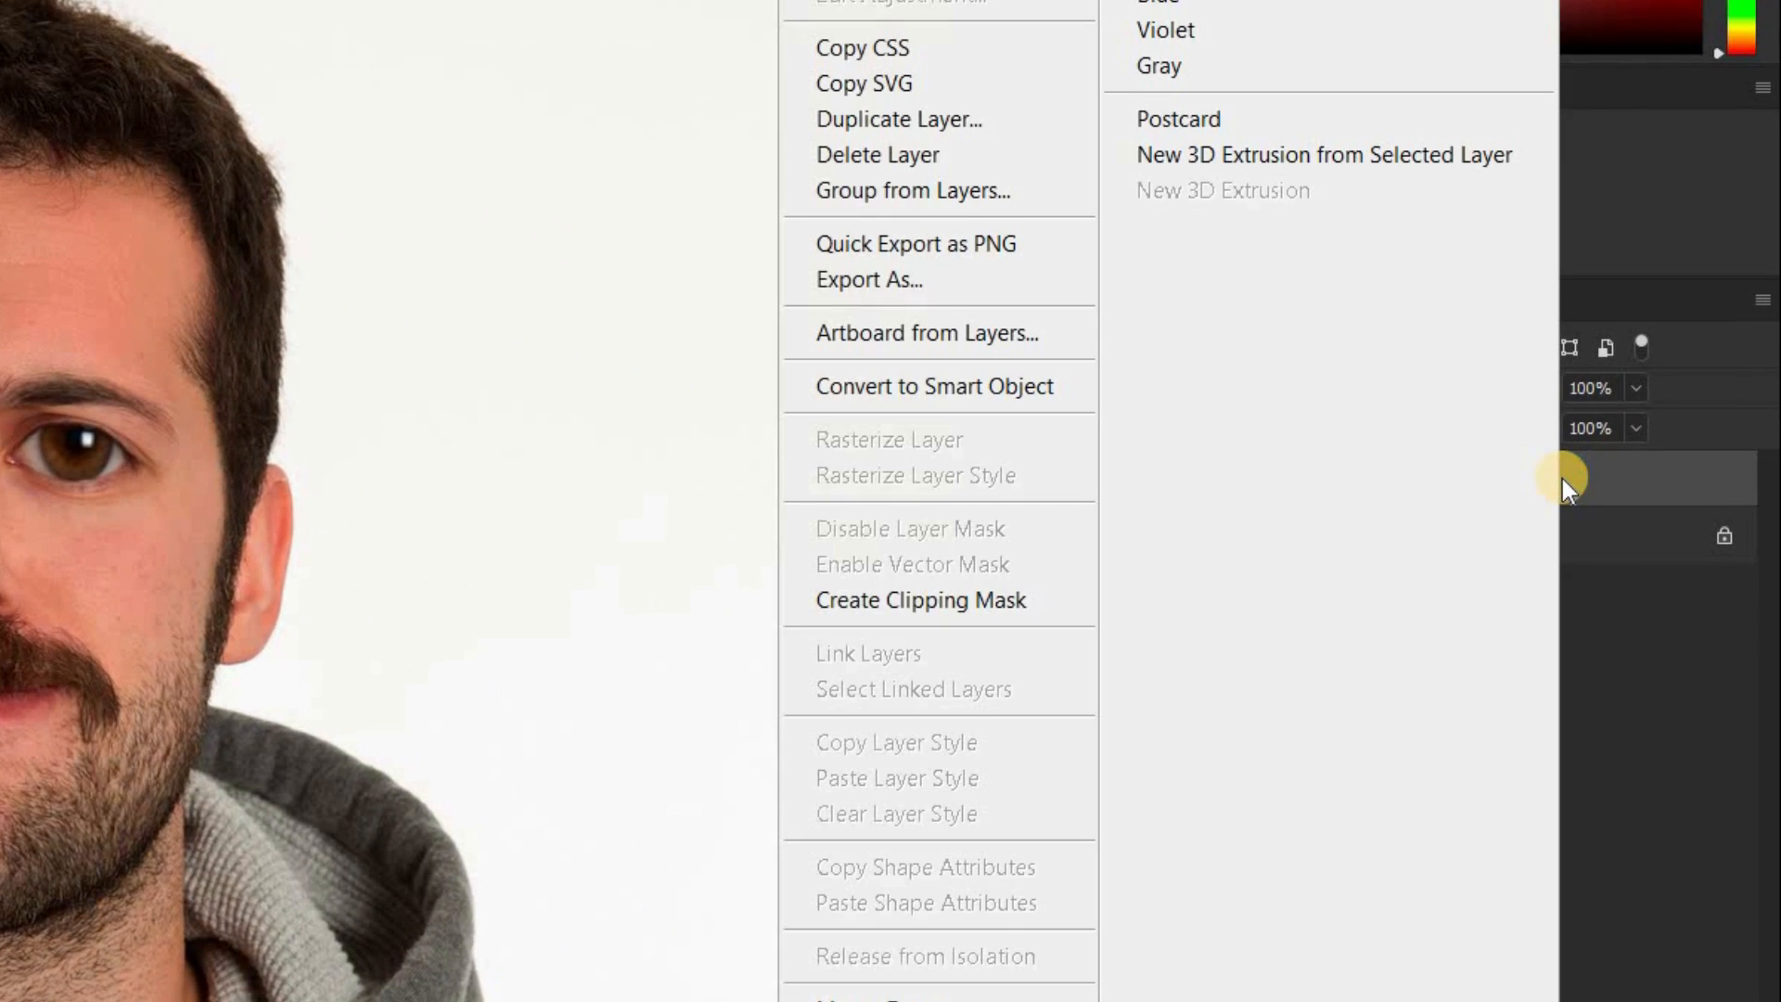
{"action": "left_click", "coordinate": [1007, 123]}
{"action": "left_click", "coordinate": [582, 213]}
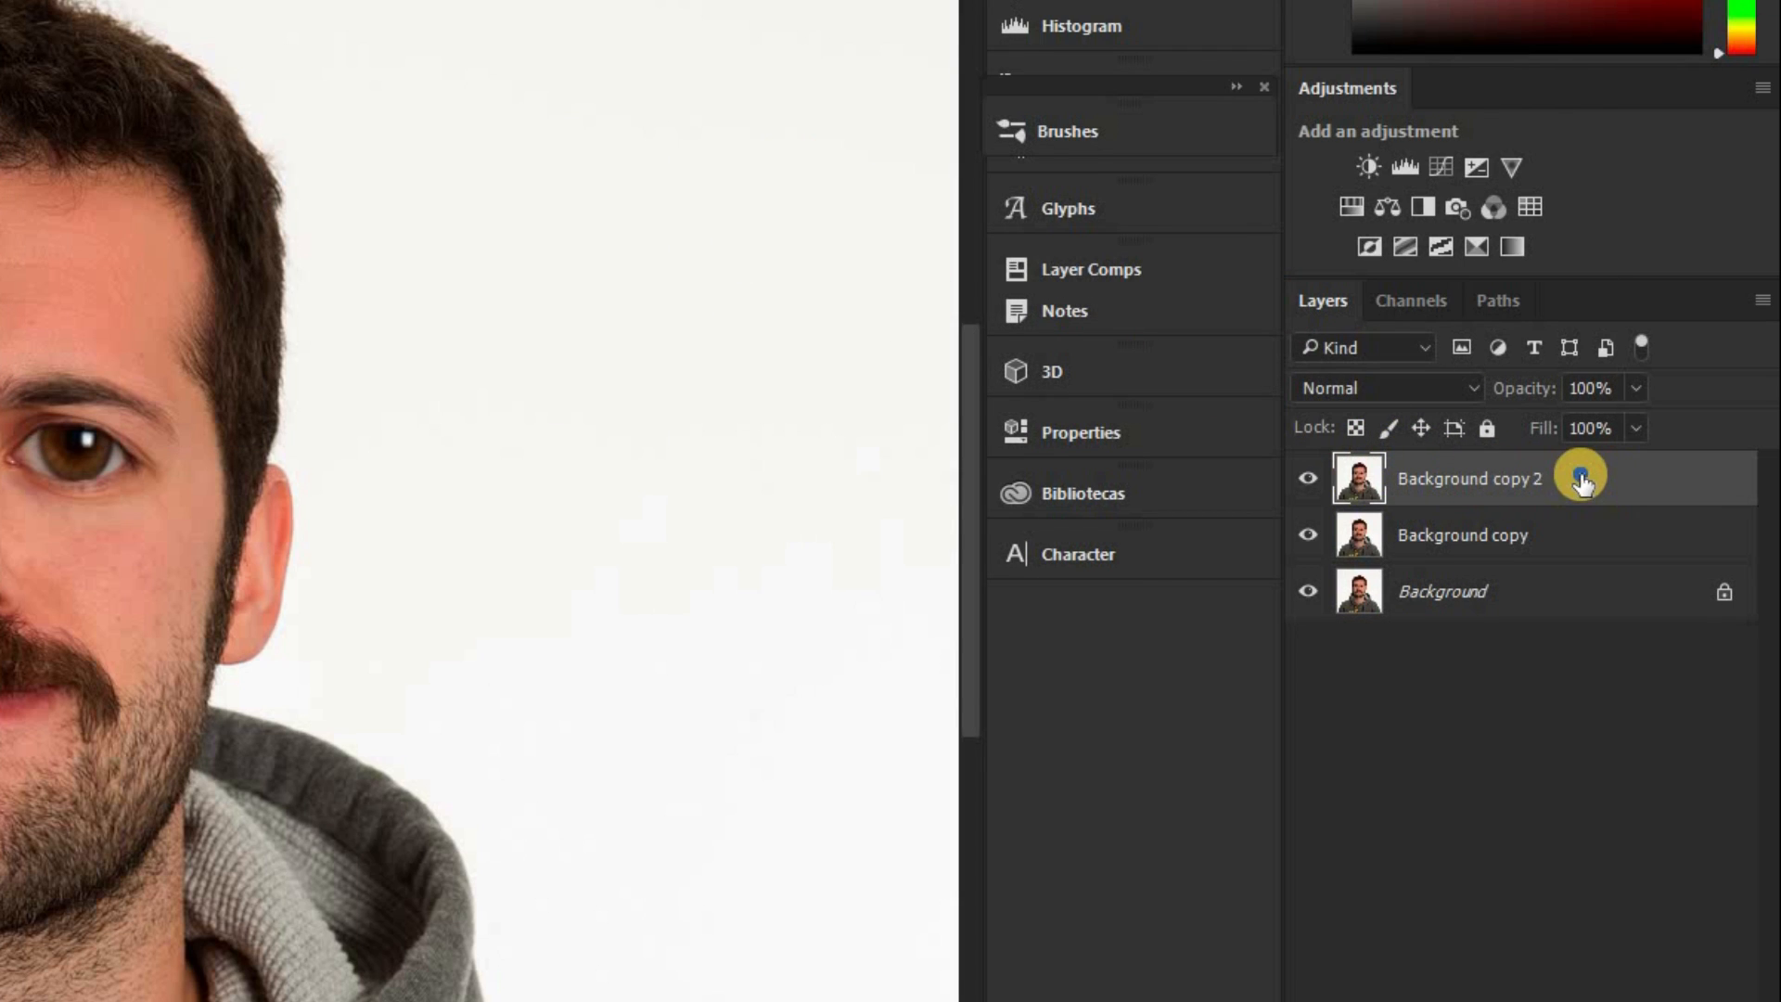
{"action": "right_click", "coordinate": [1598, 492]}
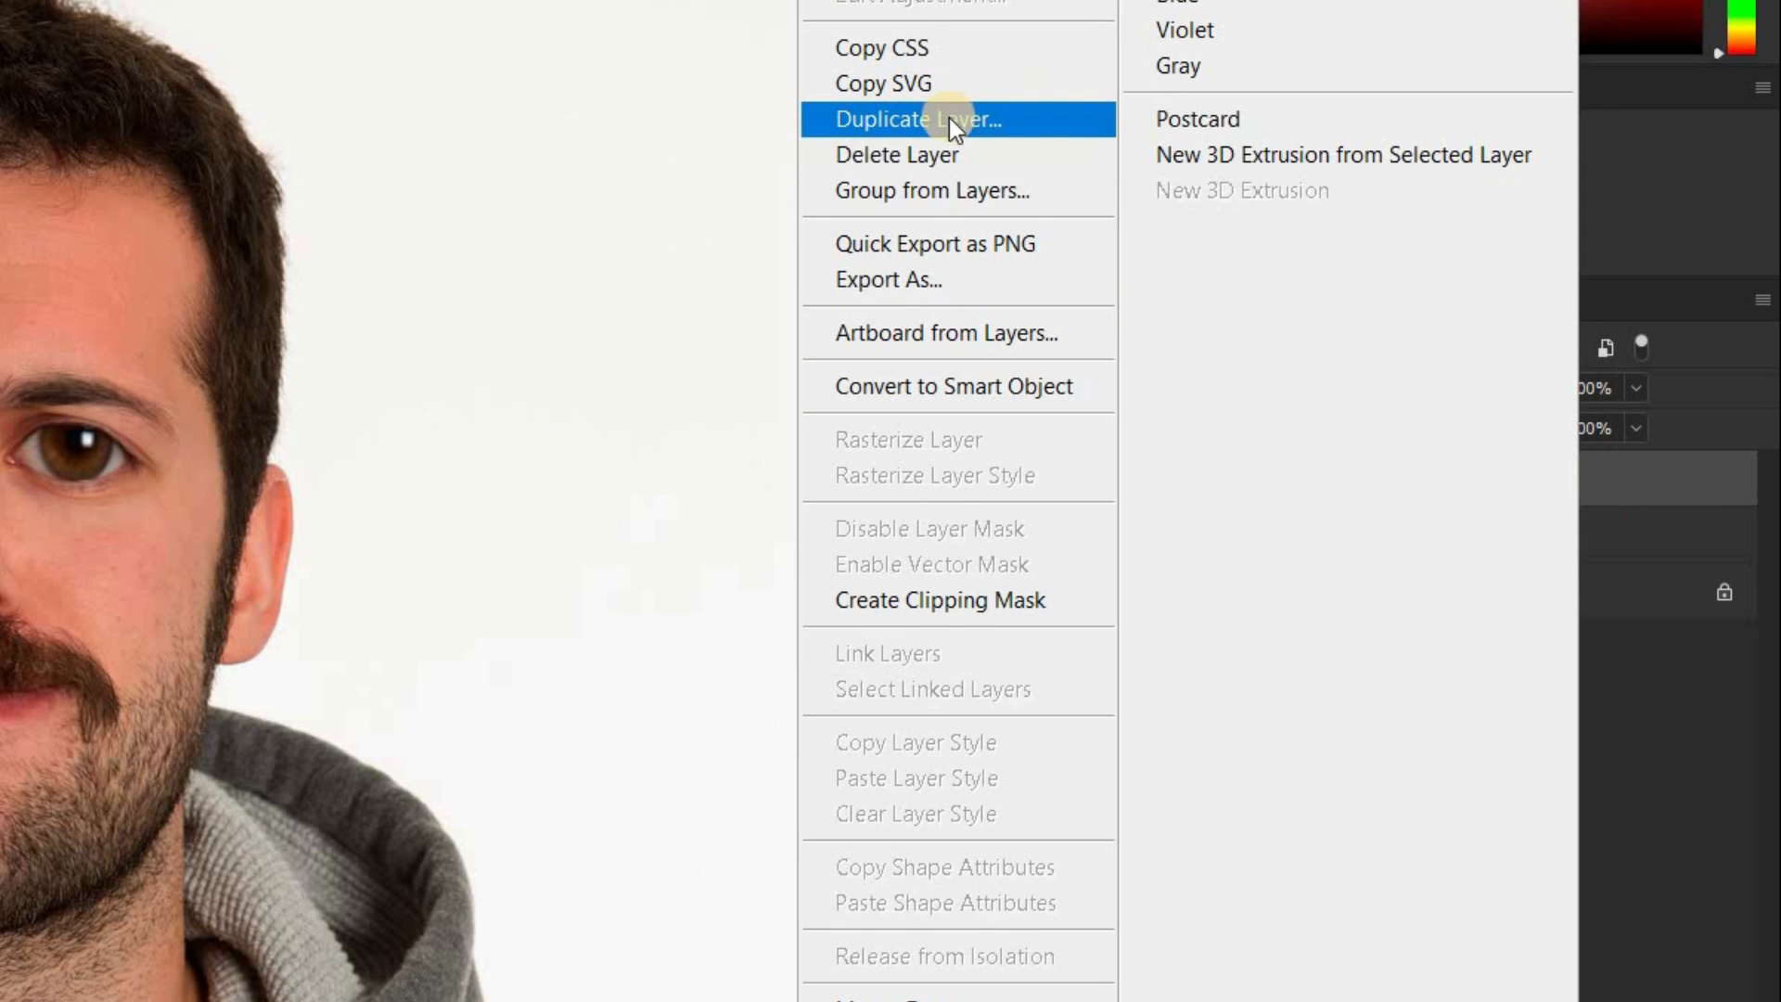
{"action": "left_click", "coordinate": [984, 119]}
{"action": "left_click", "coordinate": [616, 209]}
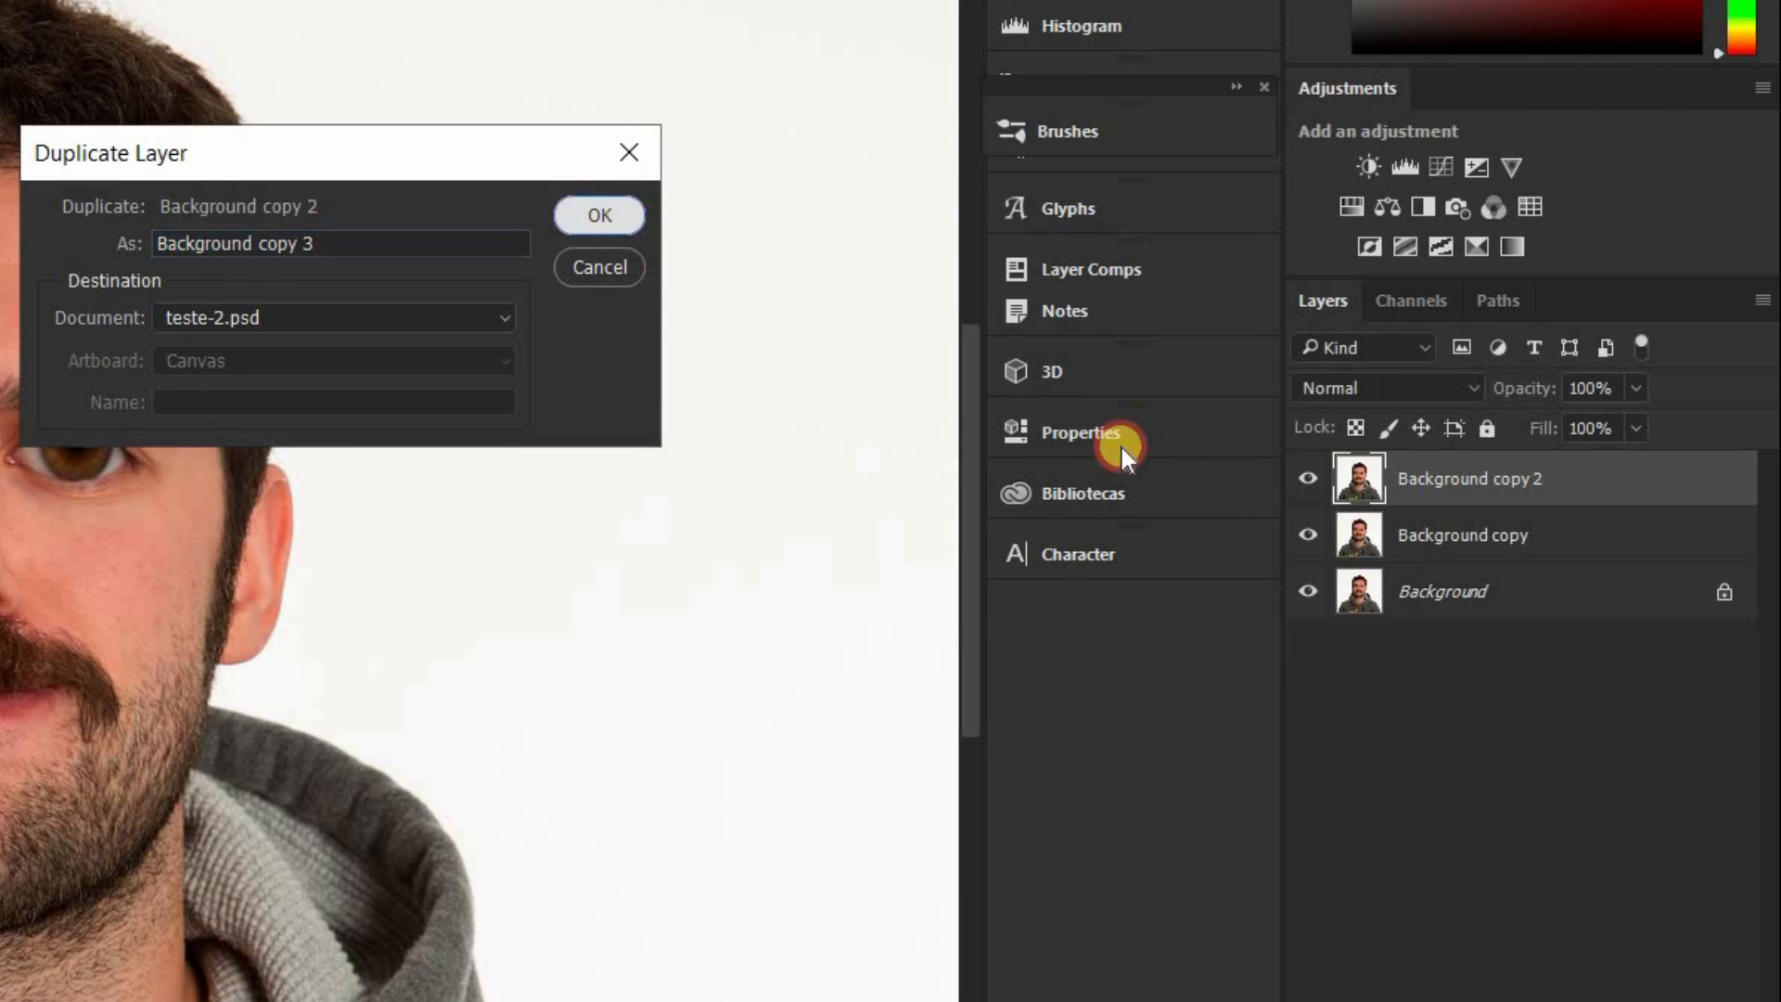
Step: Rename the Background copy layer as 1111 and the Background copy 2 layer as 2222
{"action": "double_click", "coordinate": [1437, 593]}
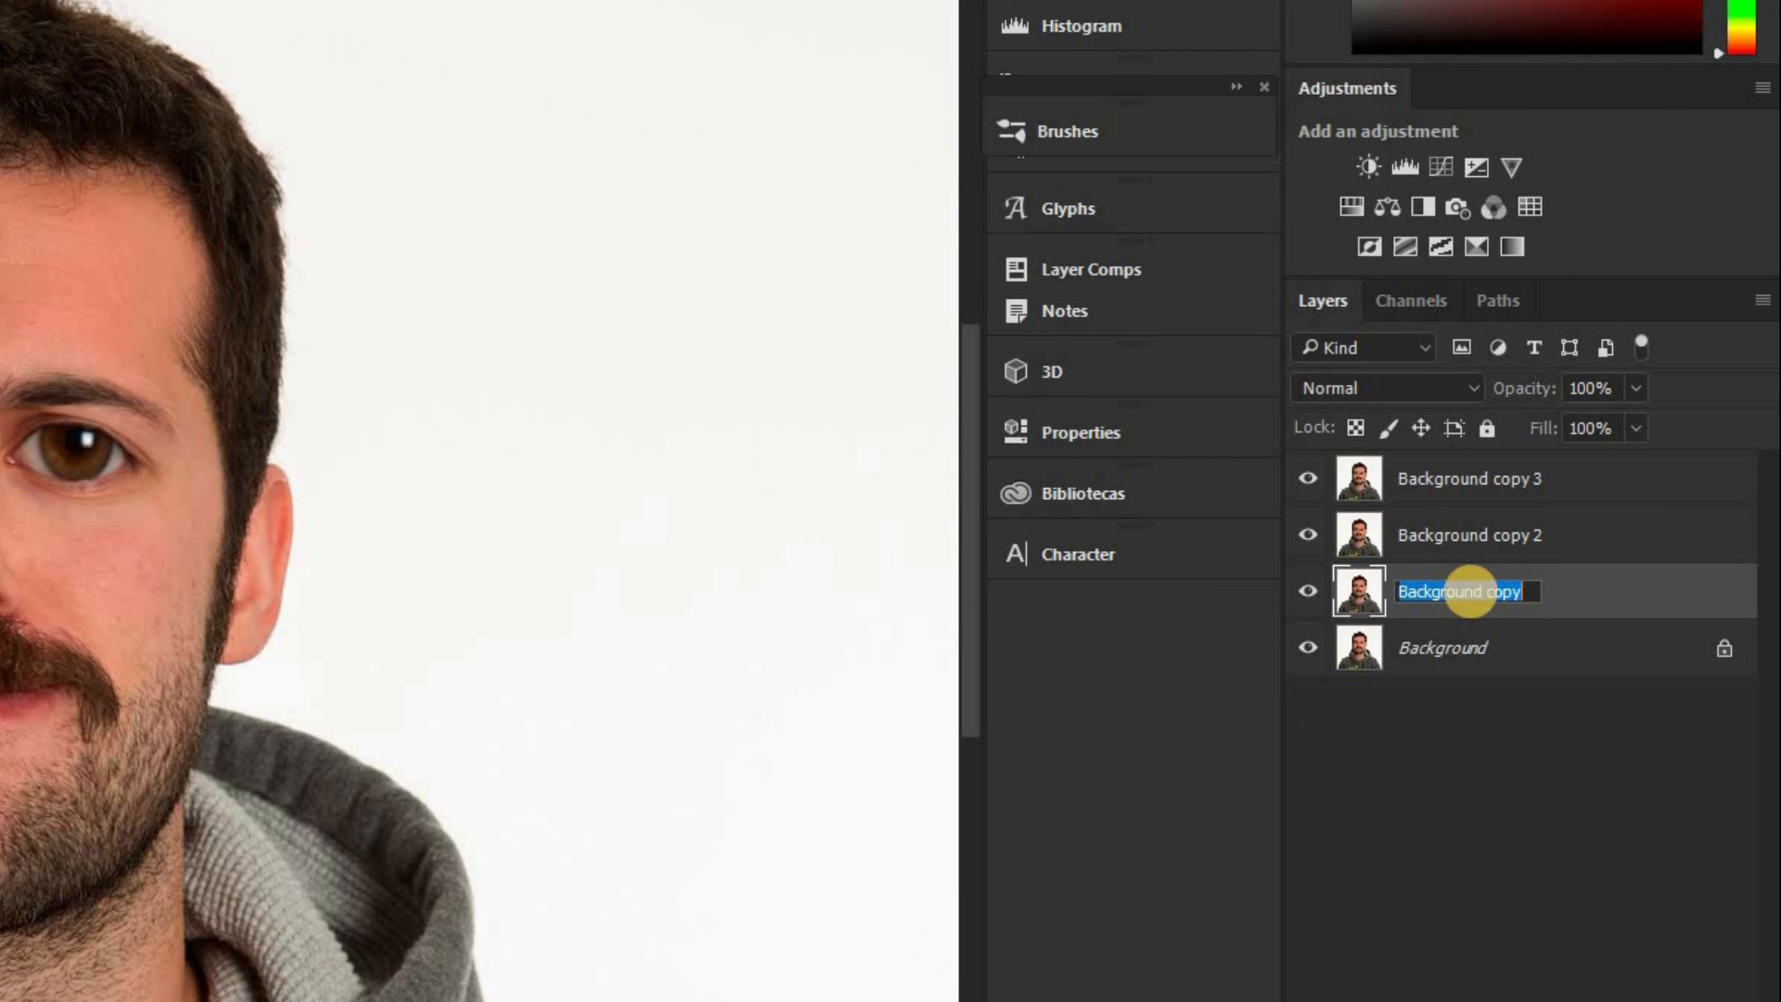
{"action": "type", "text": "1111"}
{"action": "left_click", "coordinate": [1392, 531]}
{"action": "double_click", "coordinate": [1543, 533]}
{"action": "type", "text": "222"}
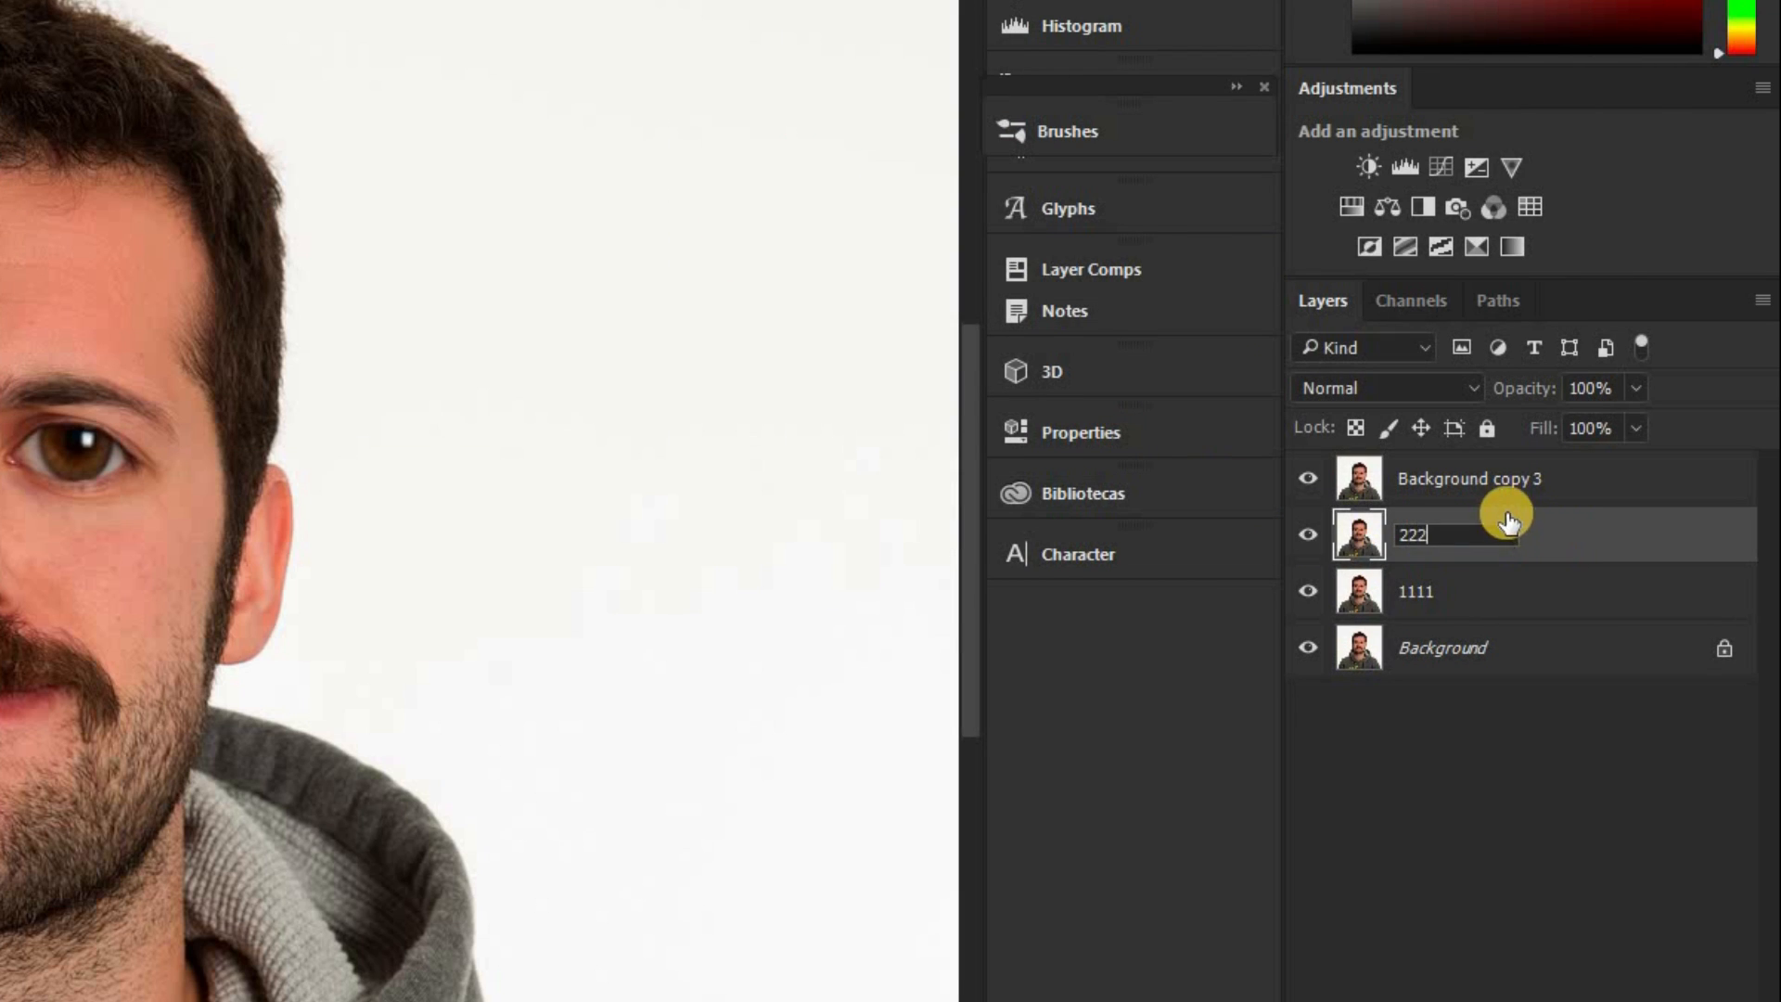
{"action": "type", "text": "2"}
Step: Rename the Background copy 3 layer as 3333
{"action": "left_click", "coordinate": [1448, 477]}
{"action": "double_click", "coordinate": [1444, 478]}
{"action": "type", "text": "3"}
{"action": "left_click_drag", "start_coordinate": [1544, 477], "coordinate": [1278, 455]}
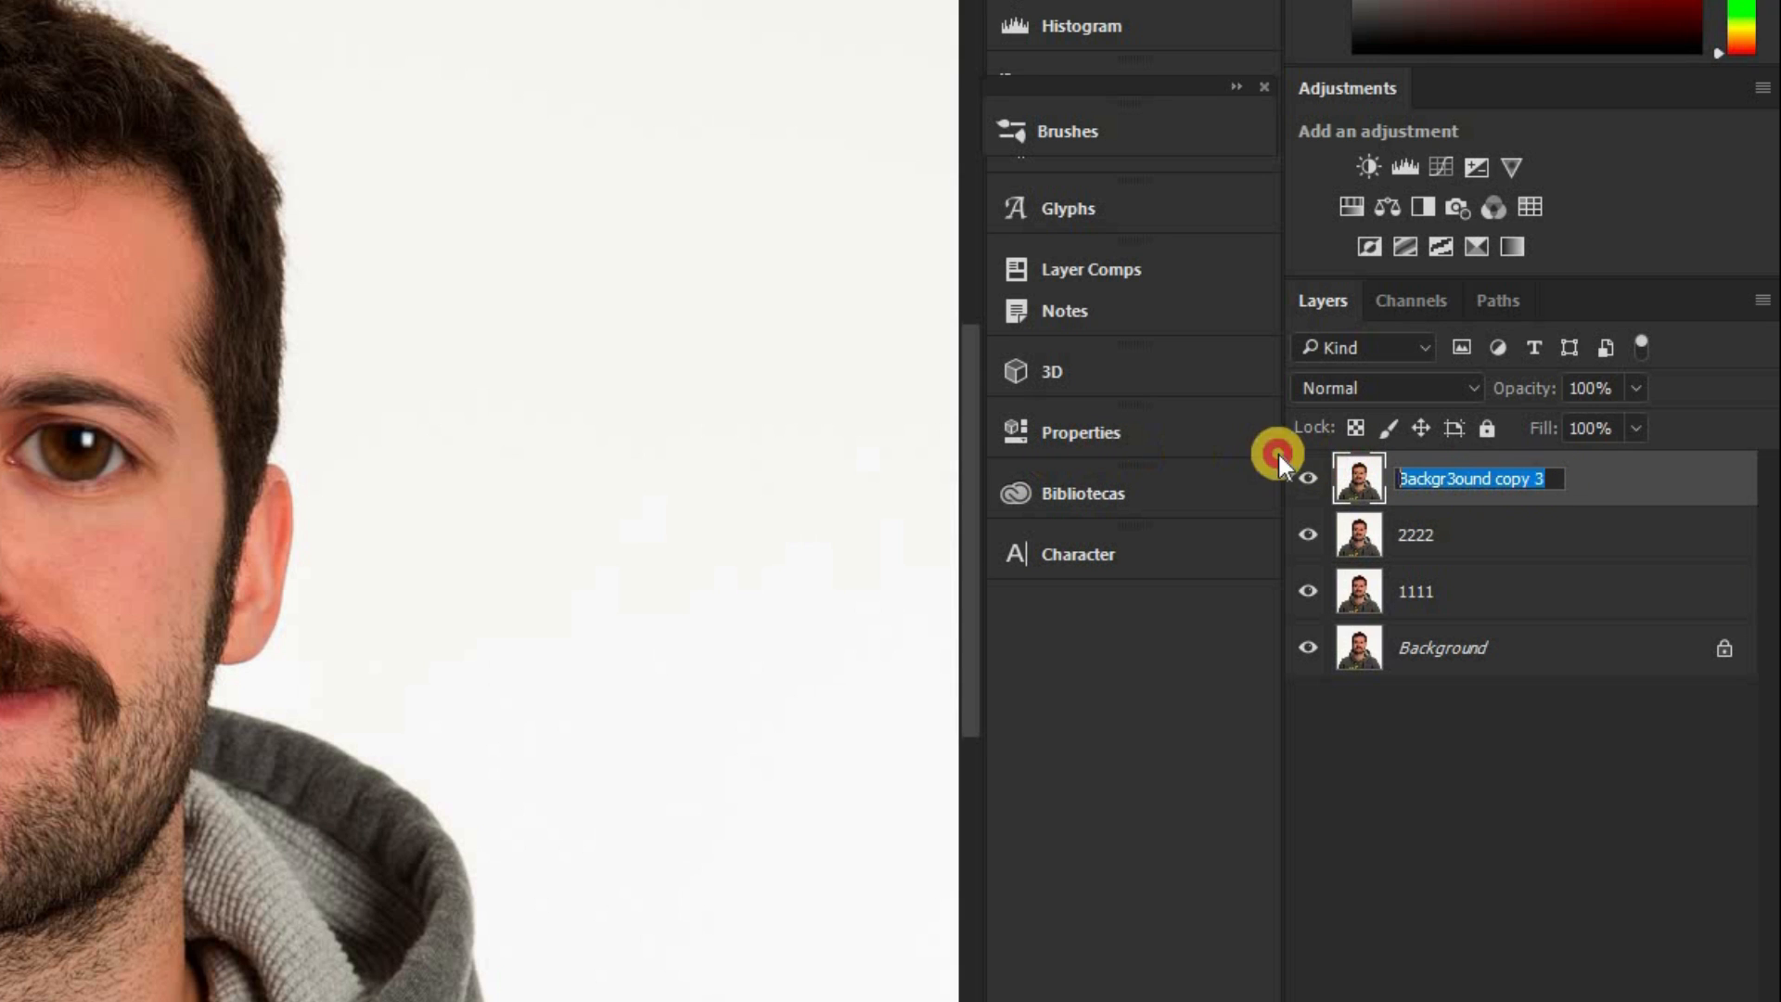
{"action": "type", "text": "3333"}
{"action": "left_click", "coordinate": [1334, 533]}
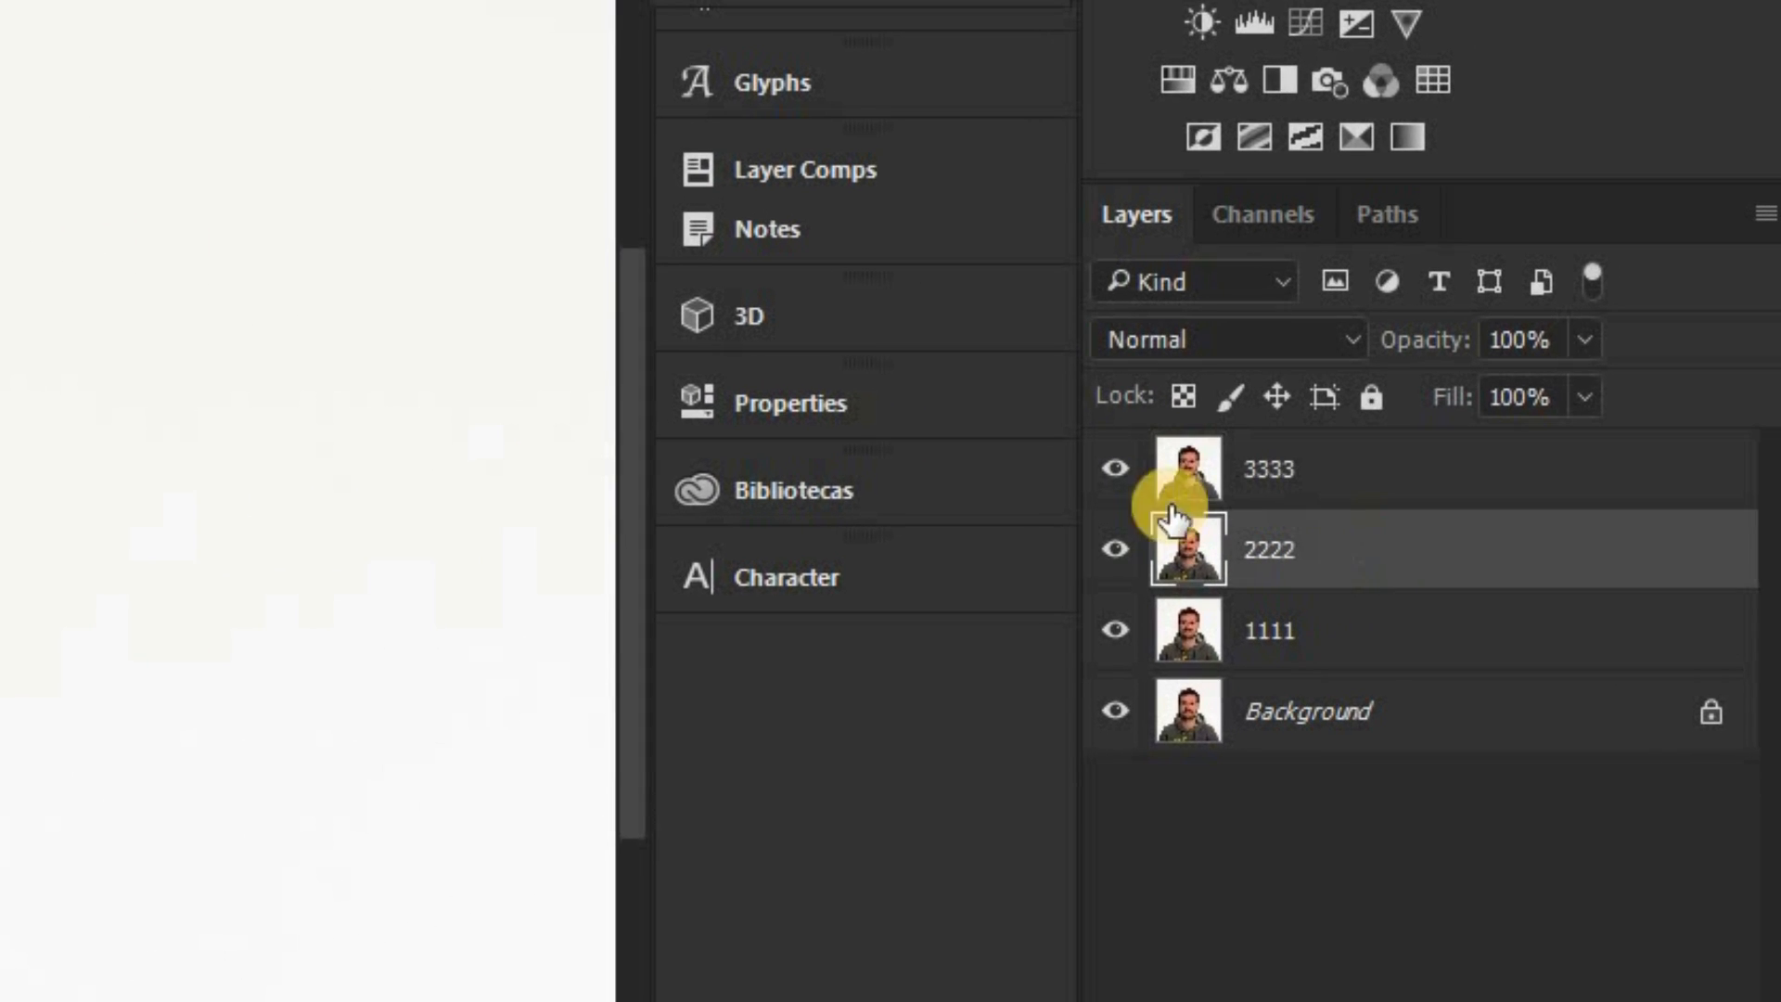
Step: Hide layers 3333 and 2222 and make layer 1111 the active layer
{"action": "left_click", "coordinate": [1116, 469]}
{"action": "left_click", "coordinate": [1116, 550]}
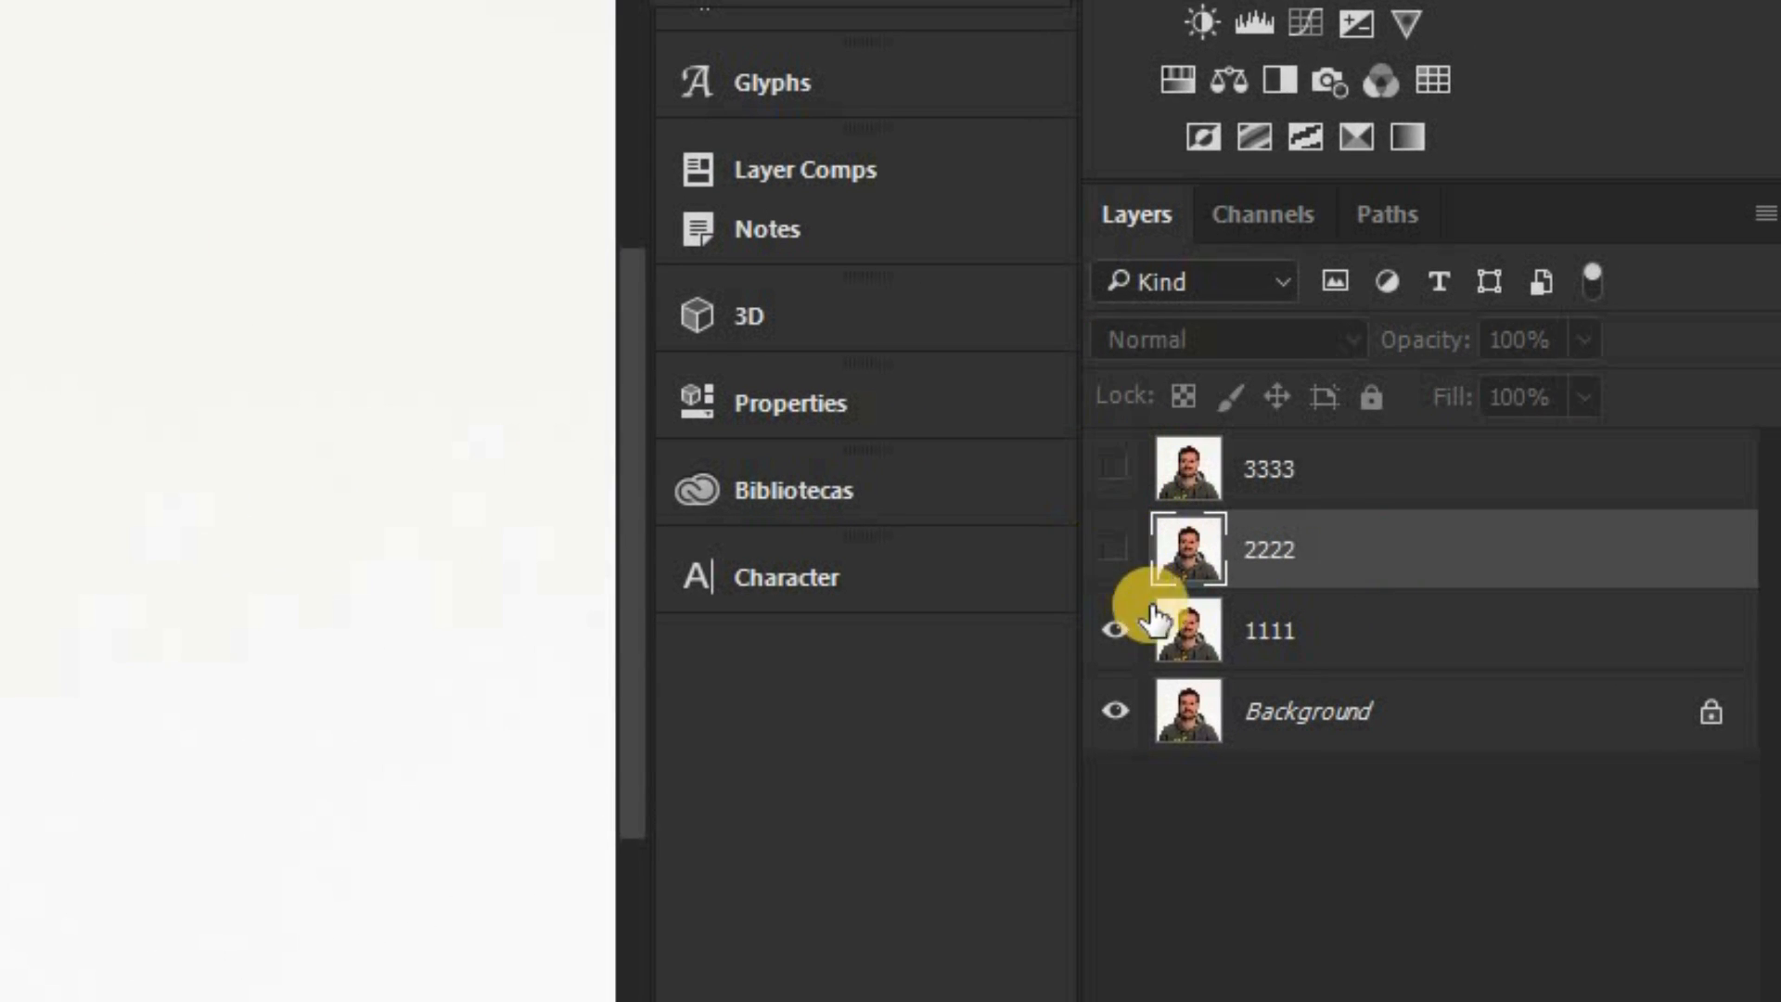
{"action": "left_click", "coordinate": [1273, 635]}
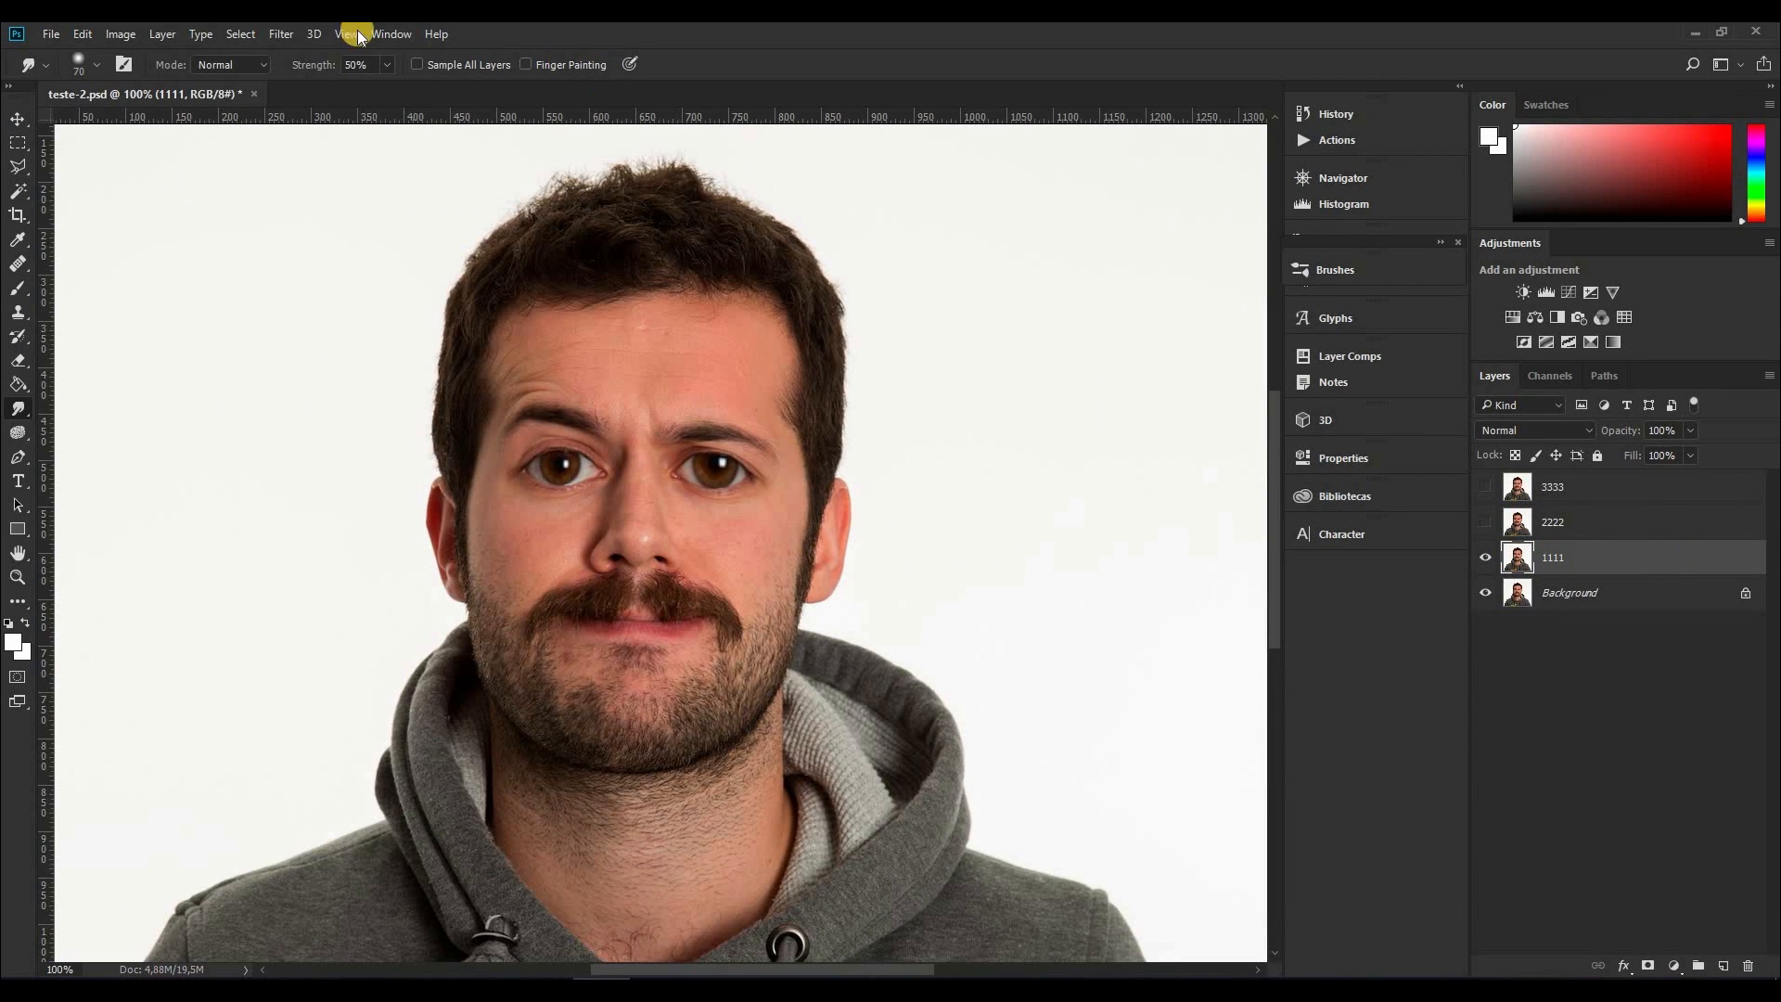
Step: Apply the artistic Poster Edges effect to layer 1111 with Edge Thickness 0, Edge Intensity 0 and Posterization 4
{"action": "left_click", "coordinate": [279, 34]}
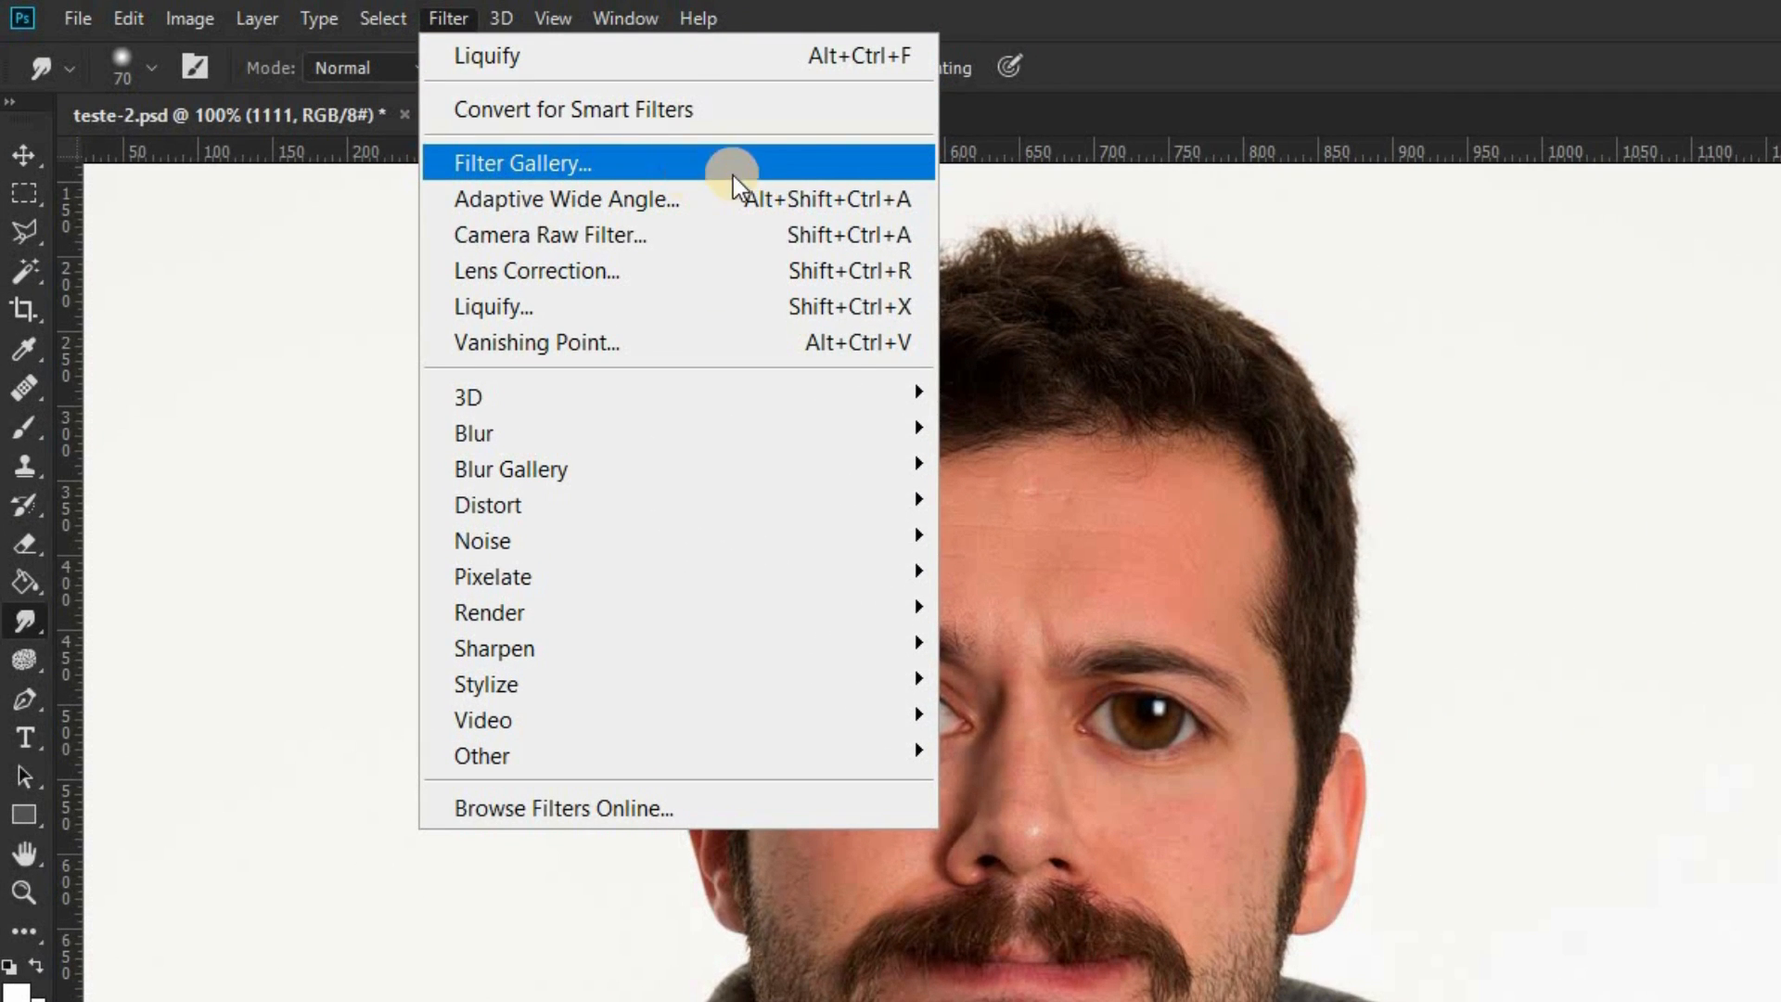
{"action": "left_click", "coordinate": [735, 164]}
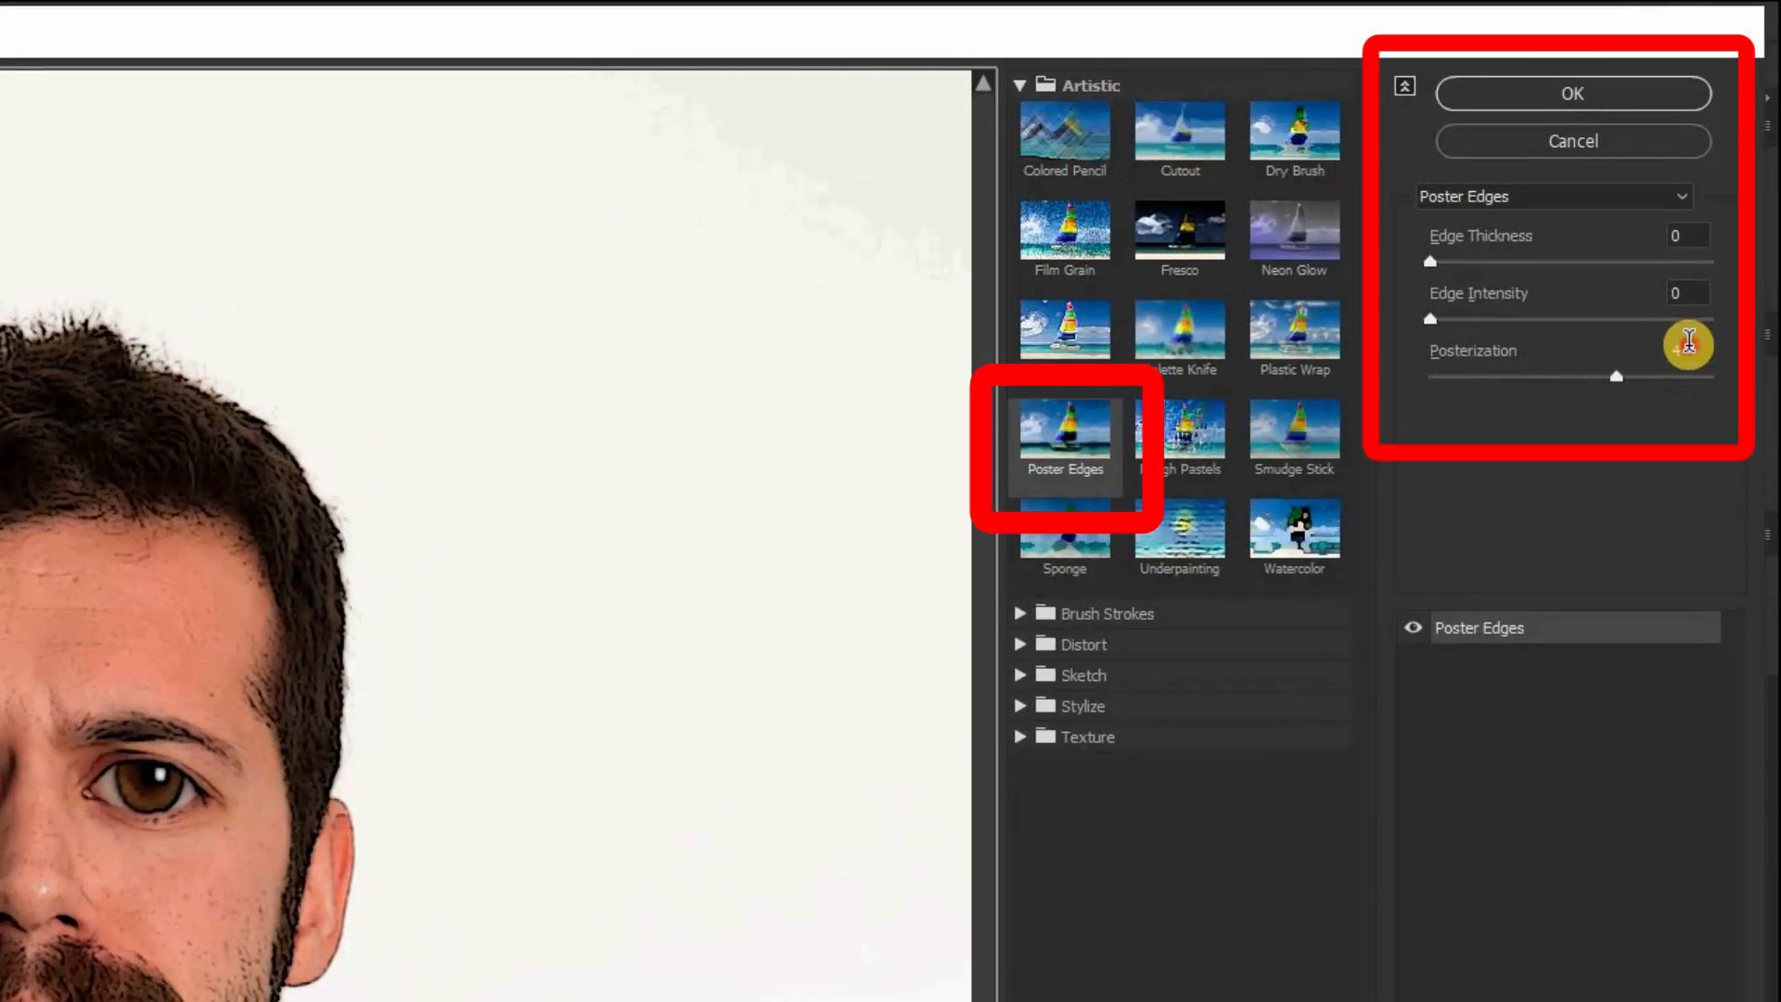
{"action": "left_click", "coordinate": [1690, 344]}
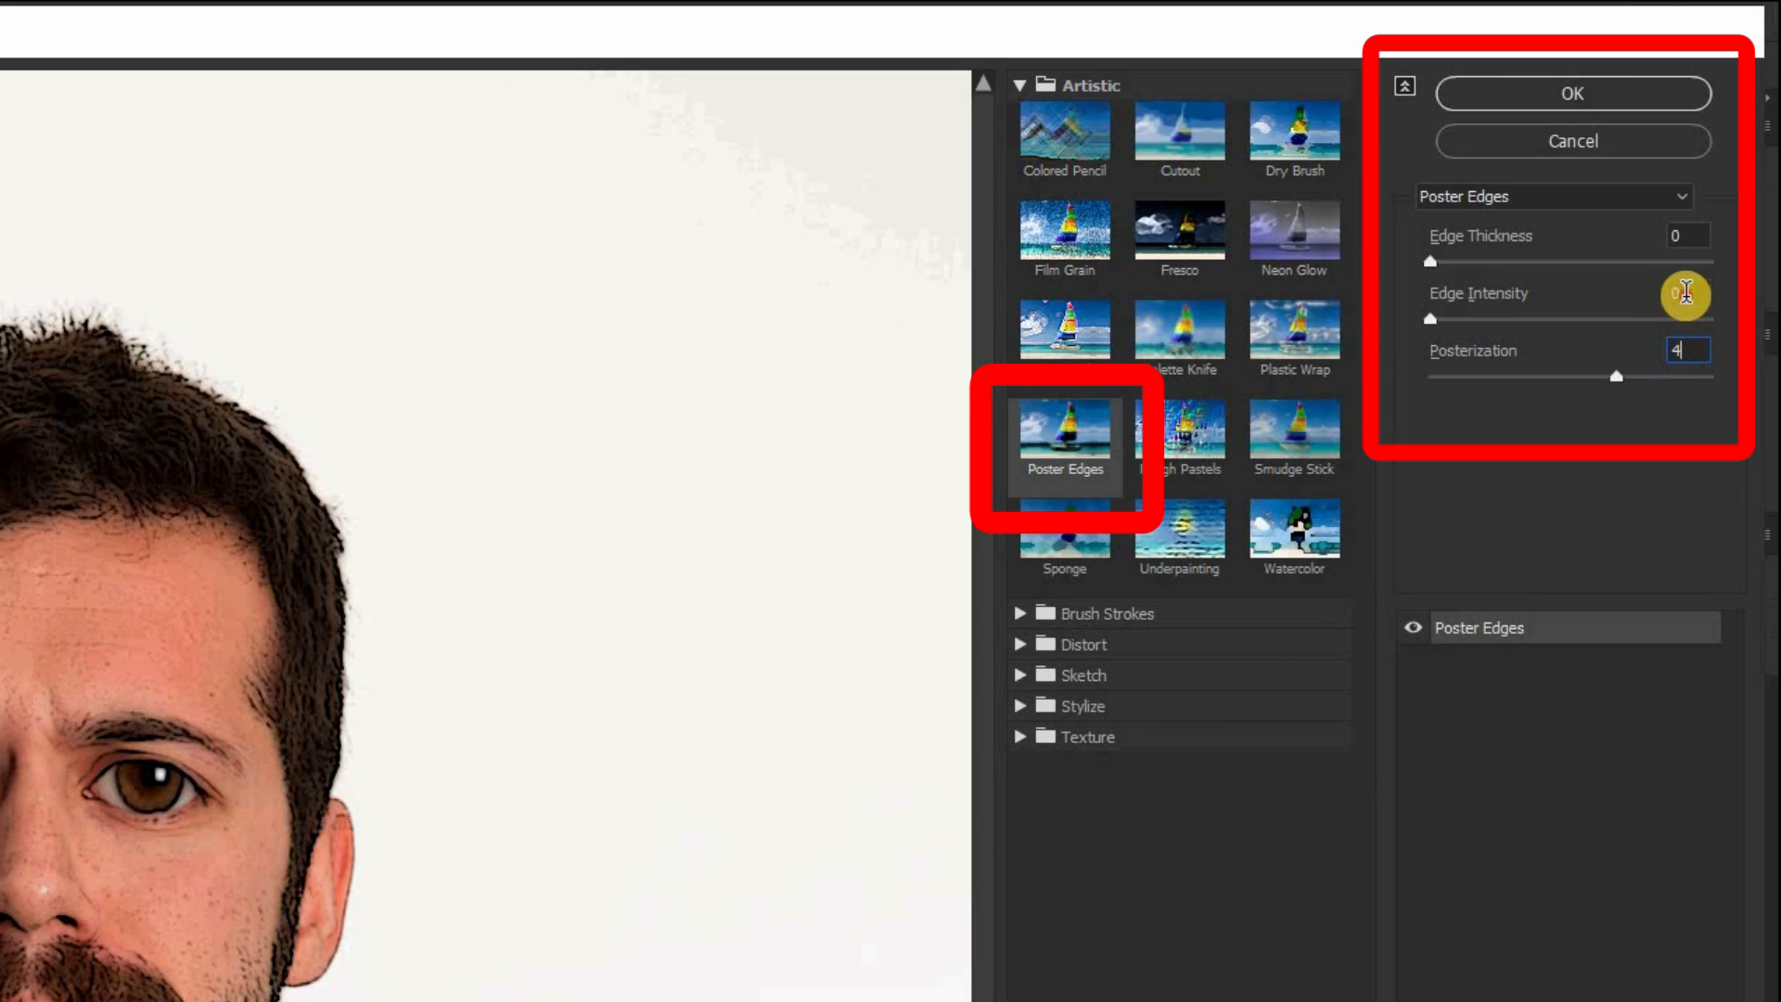
{"action": "left_click", "coordinate": [1686, 293]}
{"action": "left_click", "coordinate": [1686, 235]}
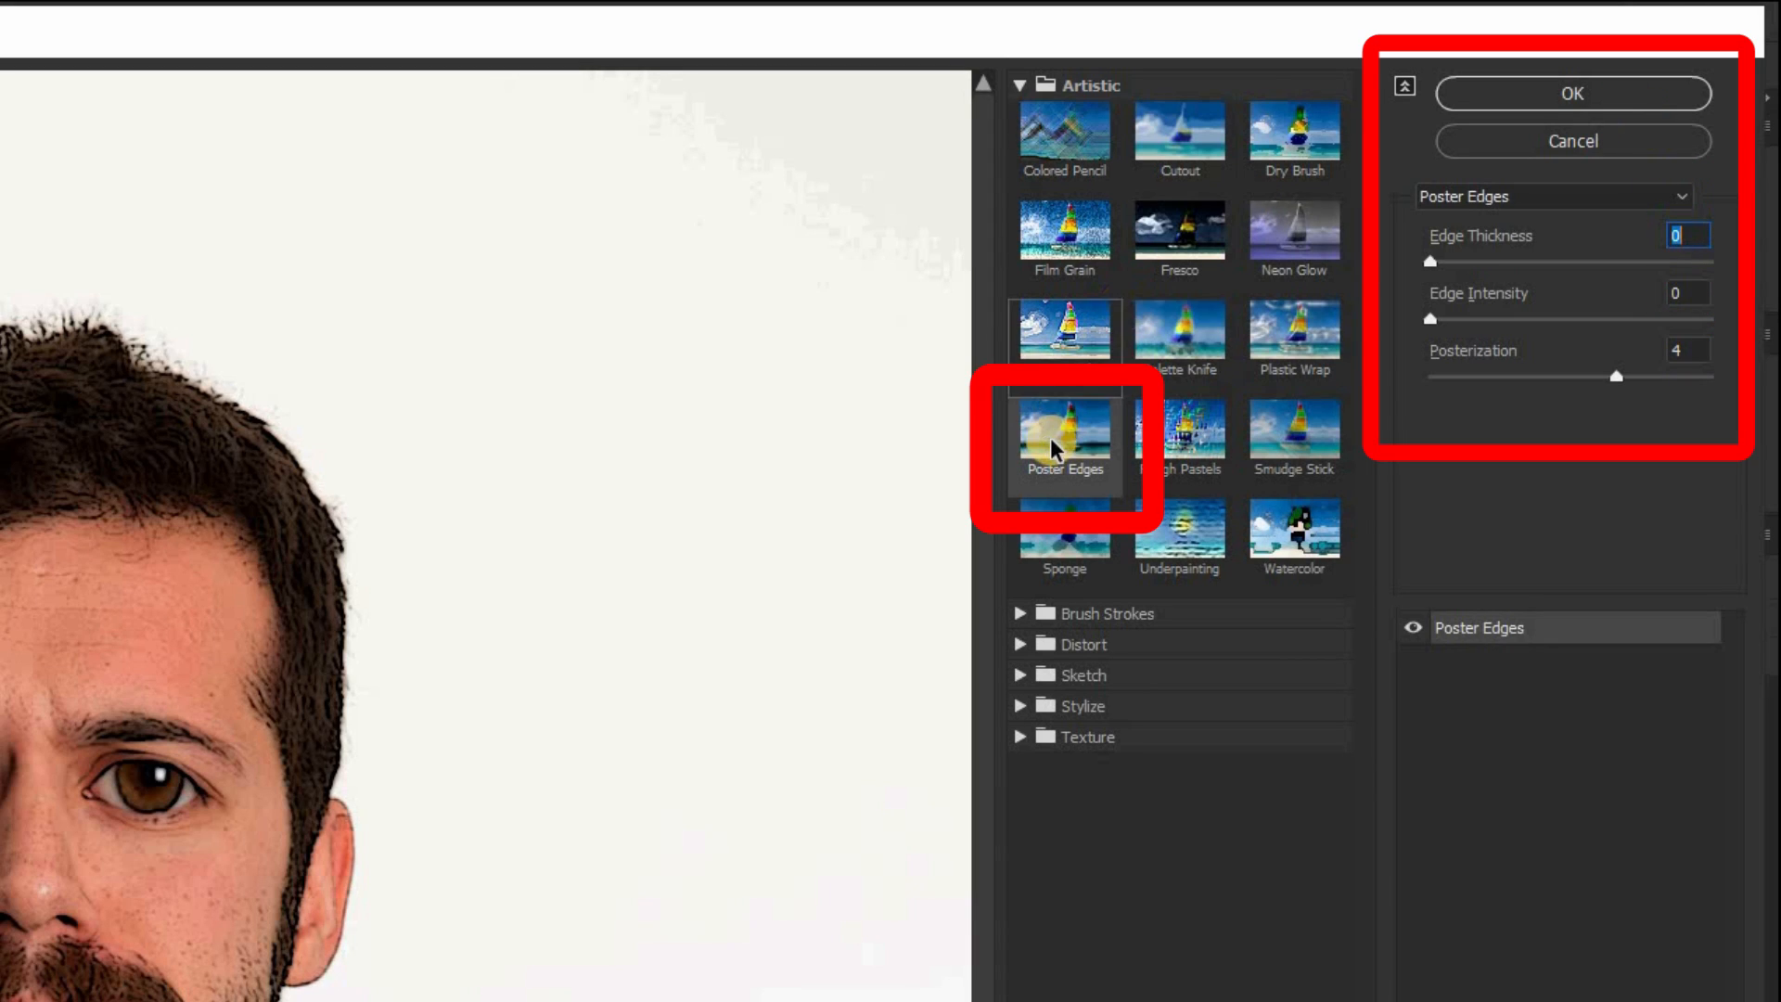
{"action": "left_click", "coordinate": [1095, 438]}
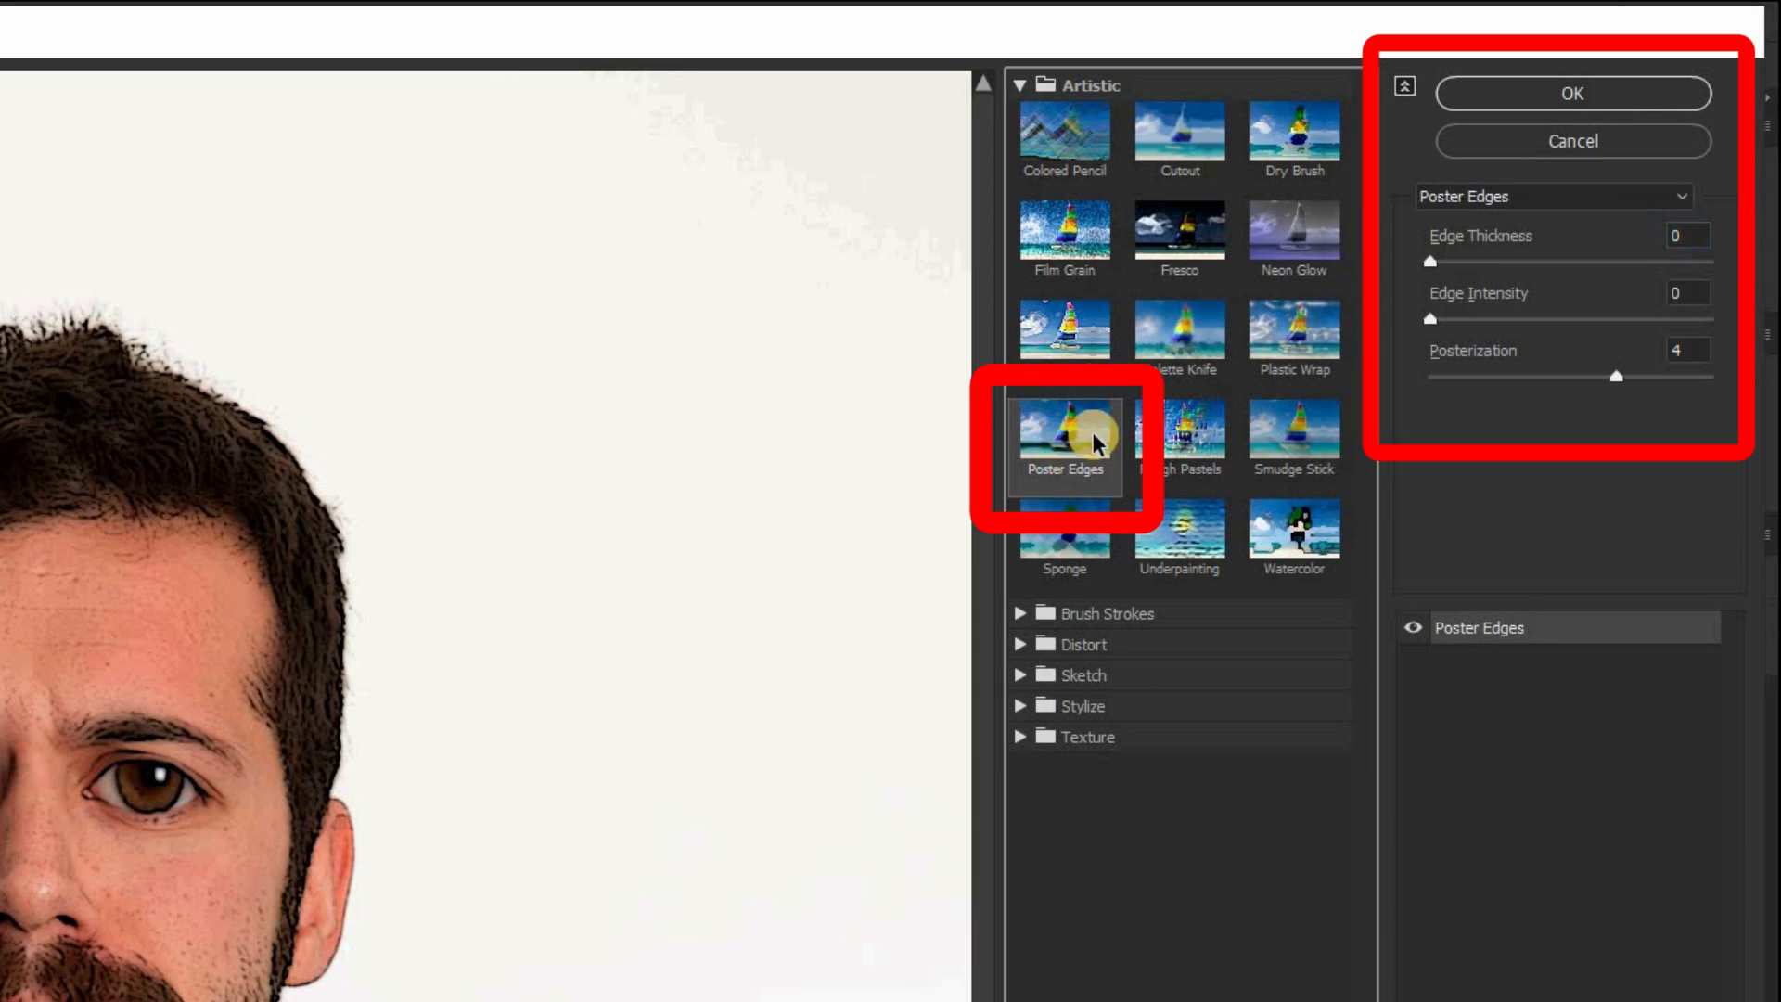
{"action": "left_click", "coordinate": [1624, 96]}
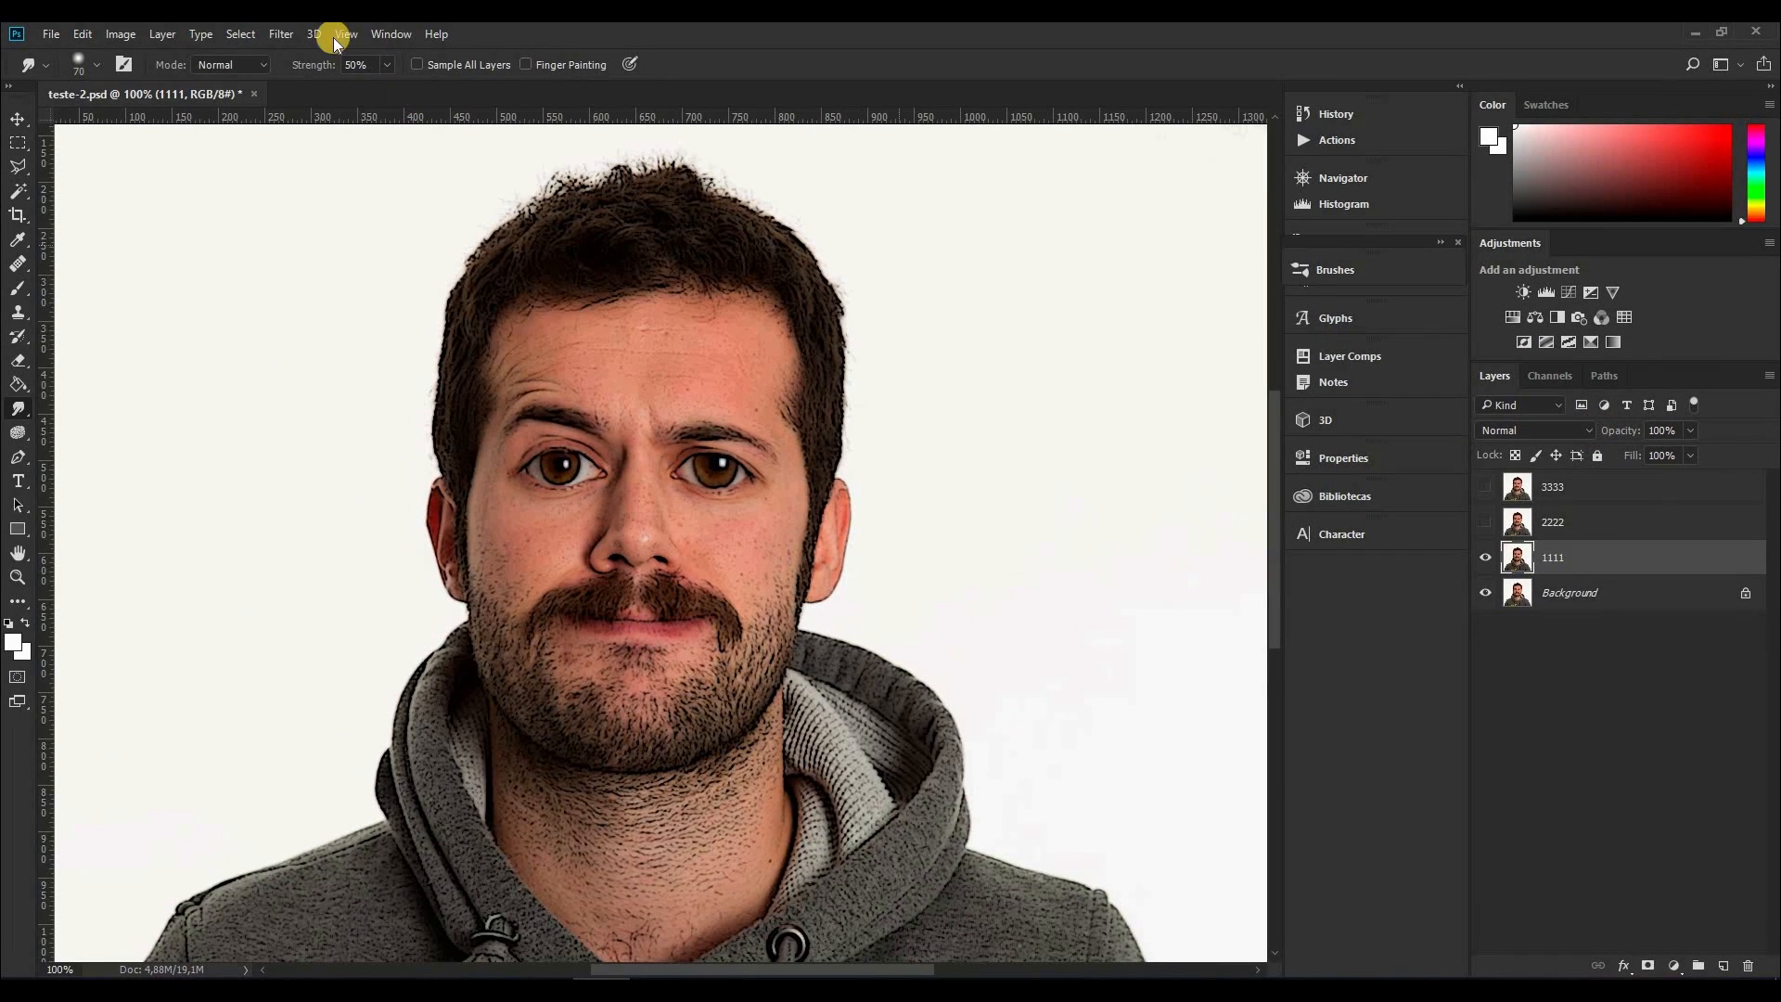
Step: Sharpen layer 1111 with an Unsharp Mask of Amount 110%, Radius 4.9 pixels and Threshold 8 levels
{"action": "left_click", "coordinate": [288, 35]}
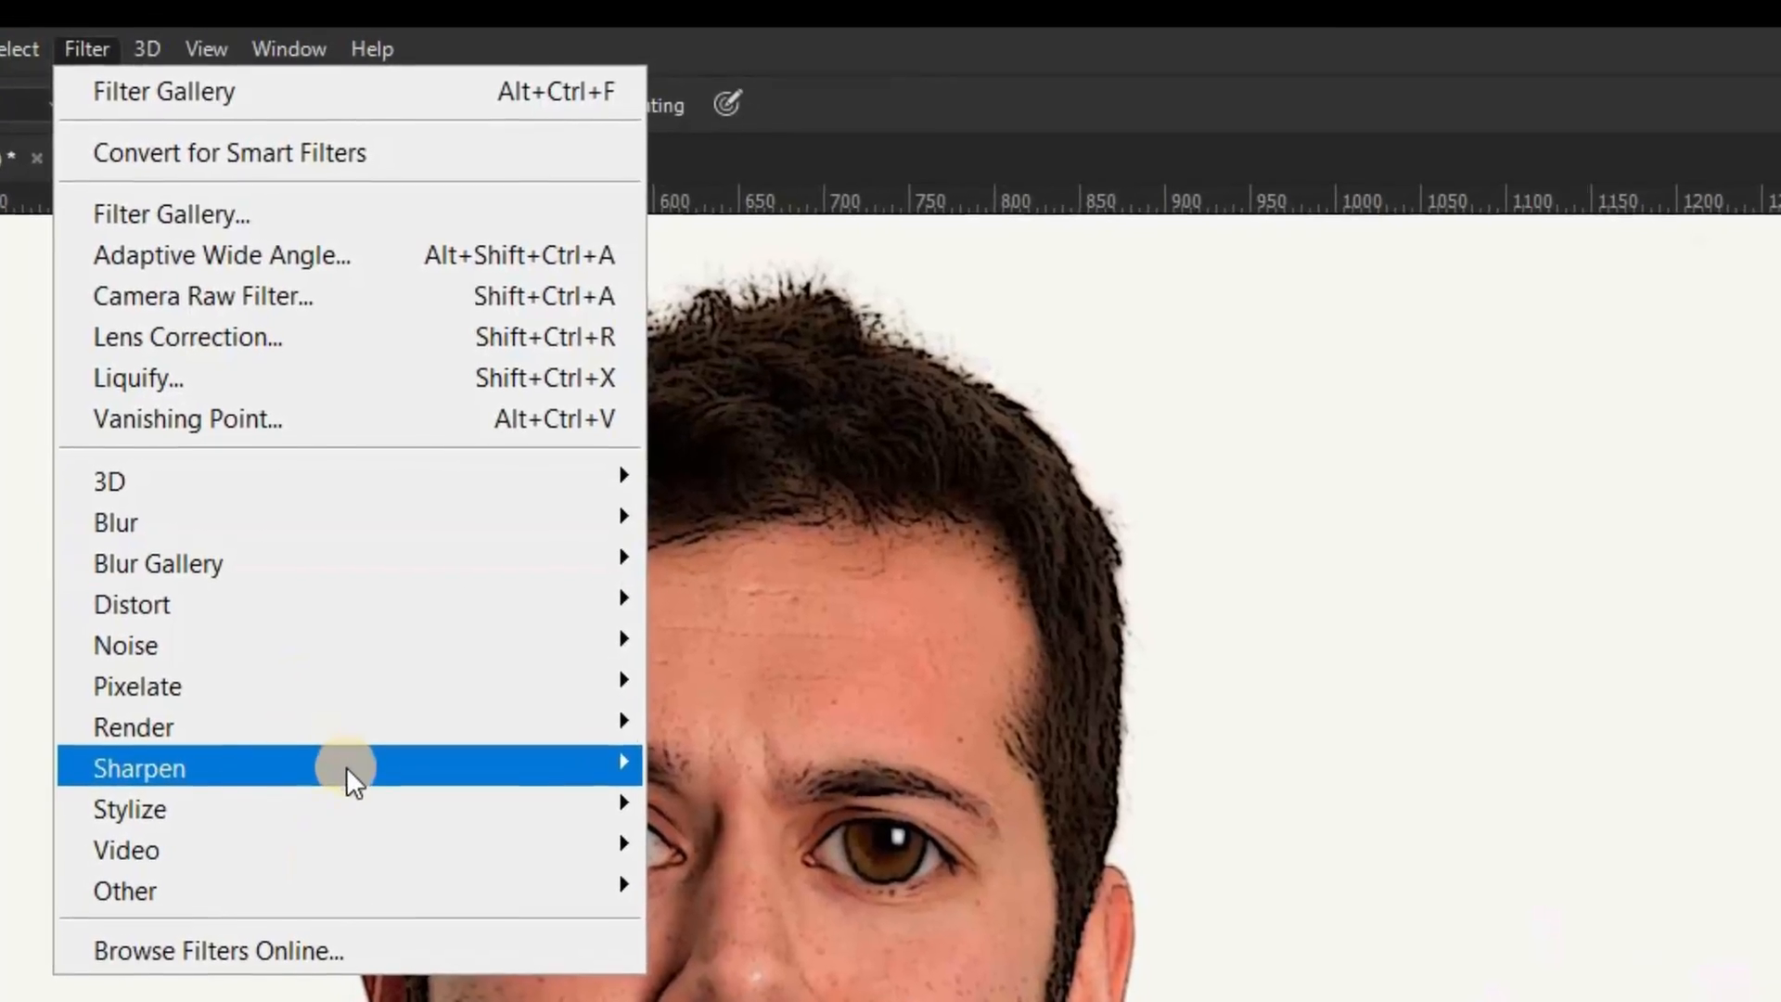
{"action": "mouse_move", "coordinate": [425, 432]}
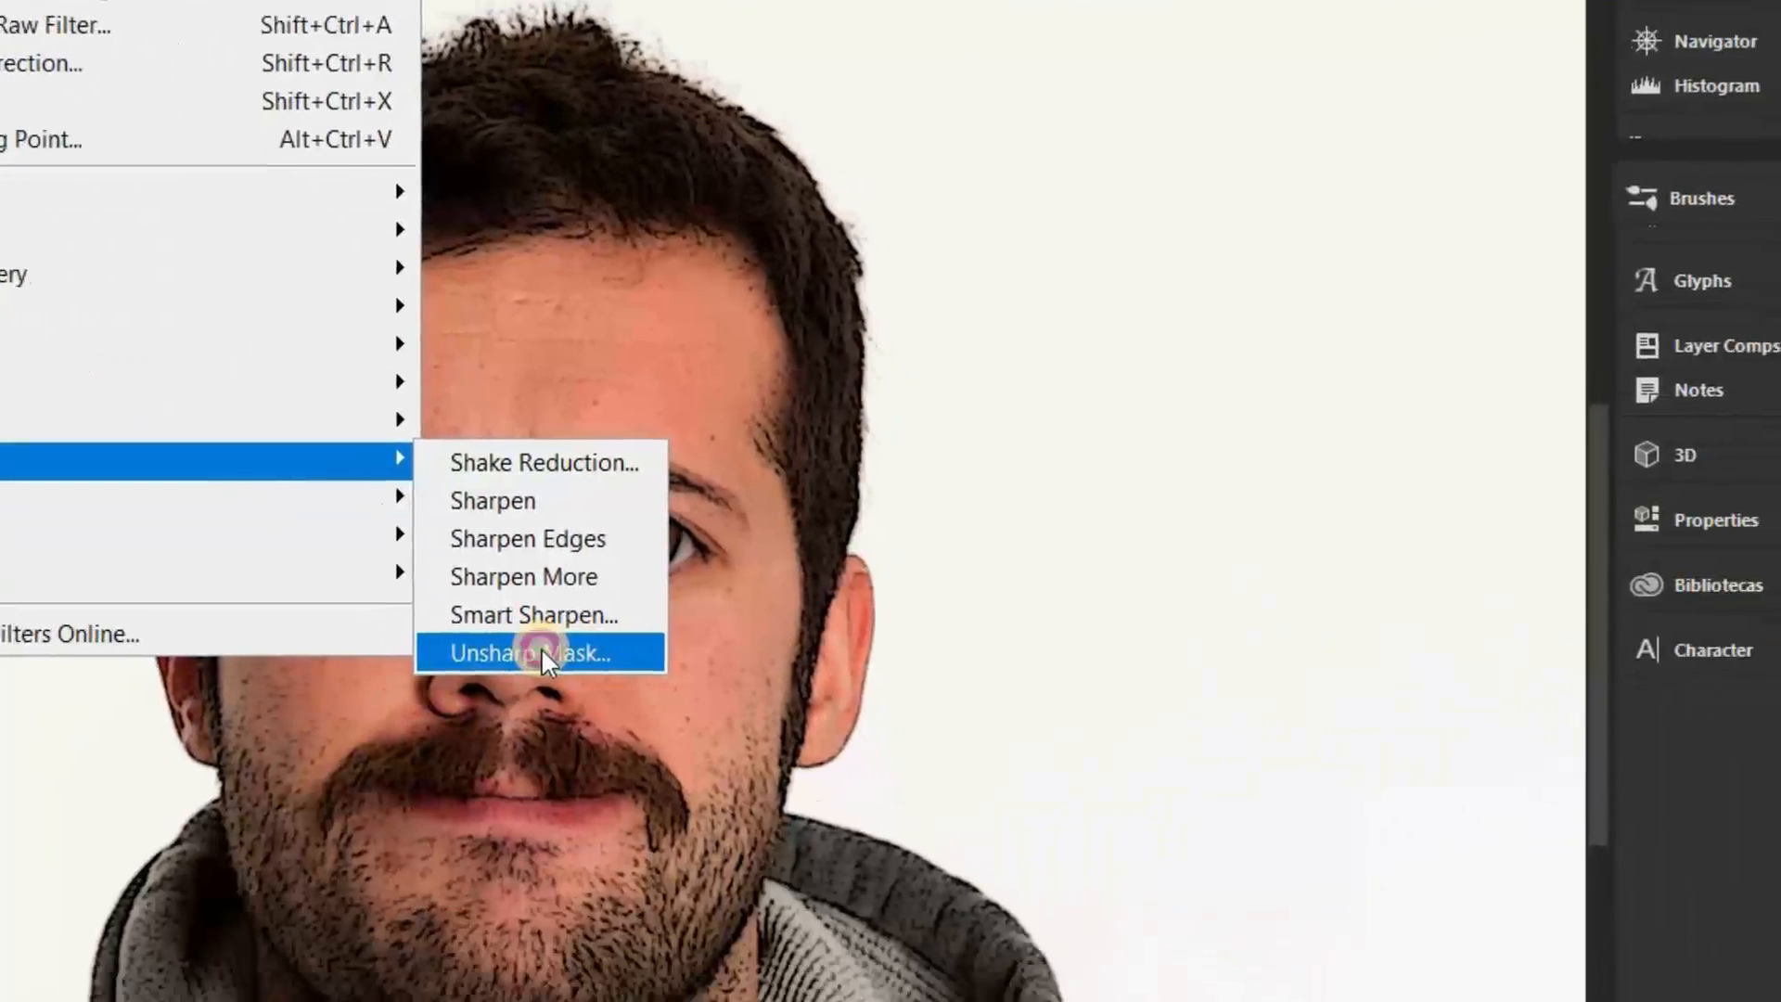
{"action": "left_click", "coordinate": [675, 875]}
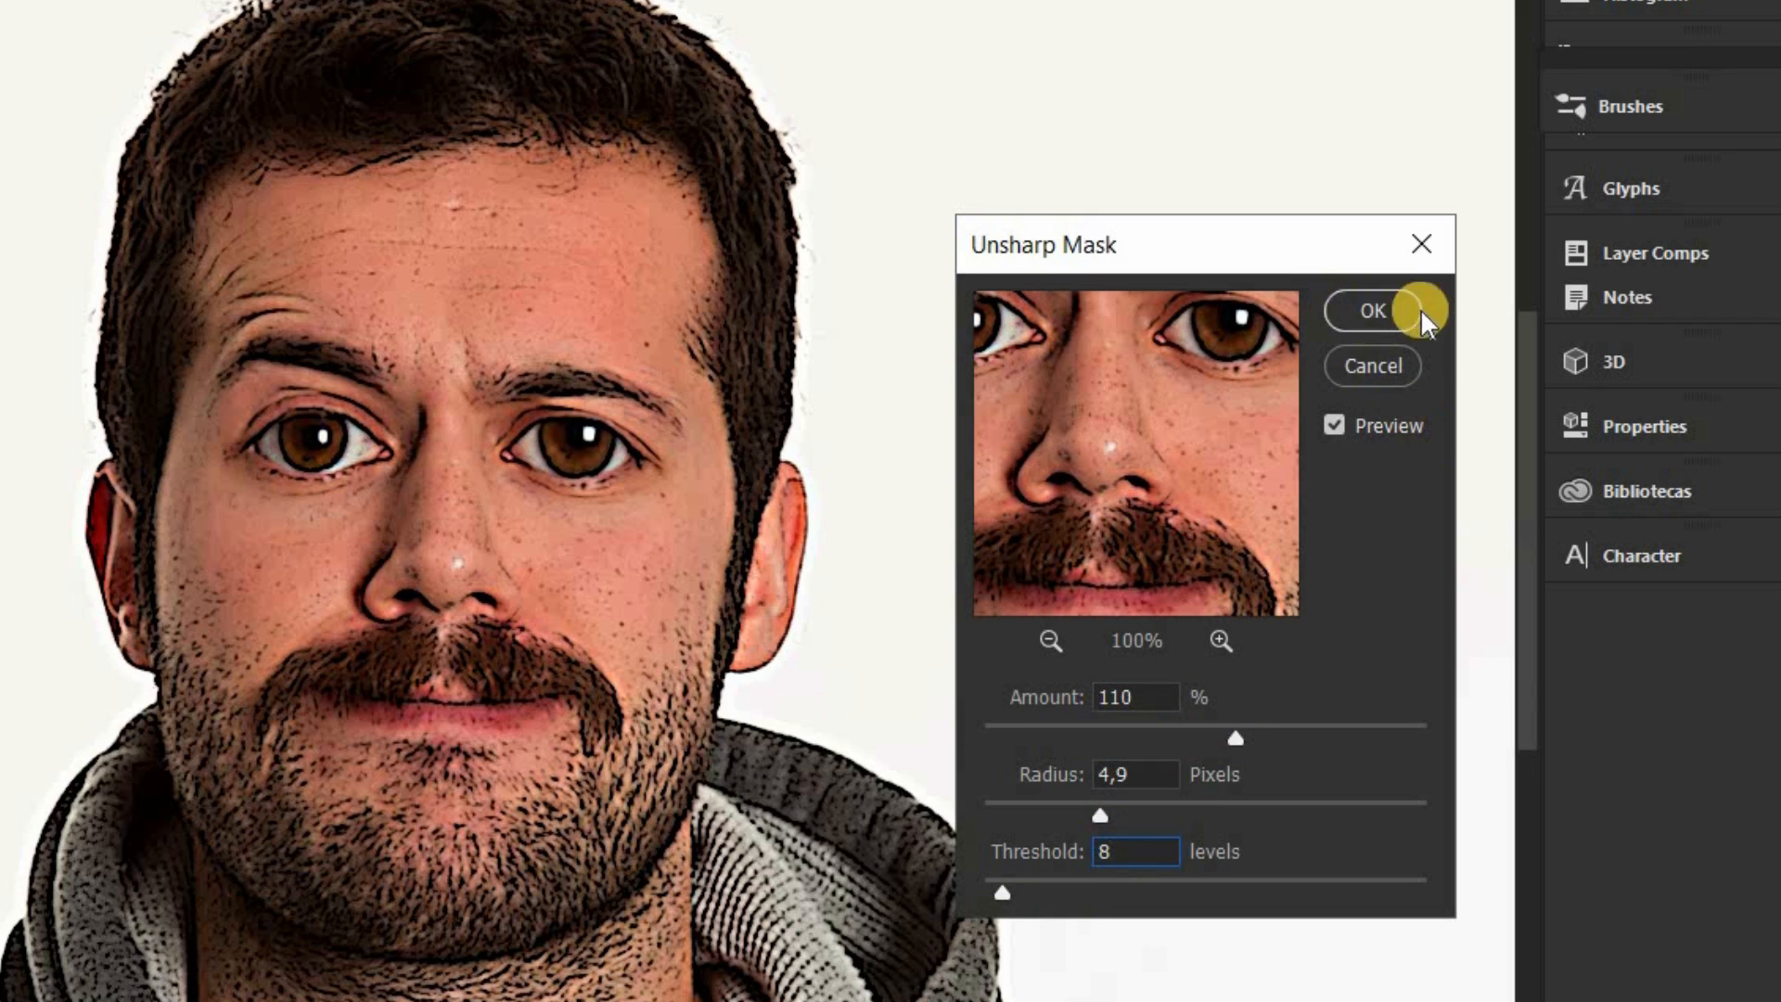
{"action": "left_click", "coordinate": [1377, 309]}
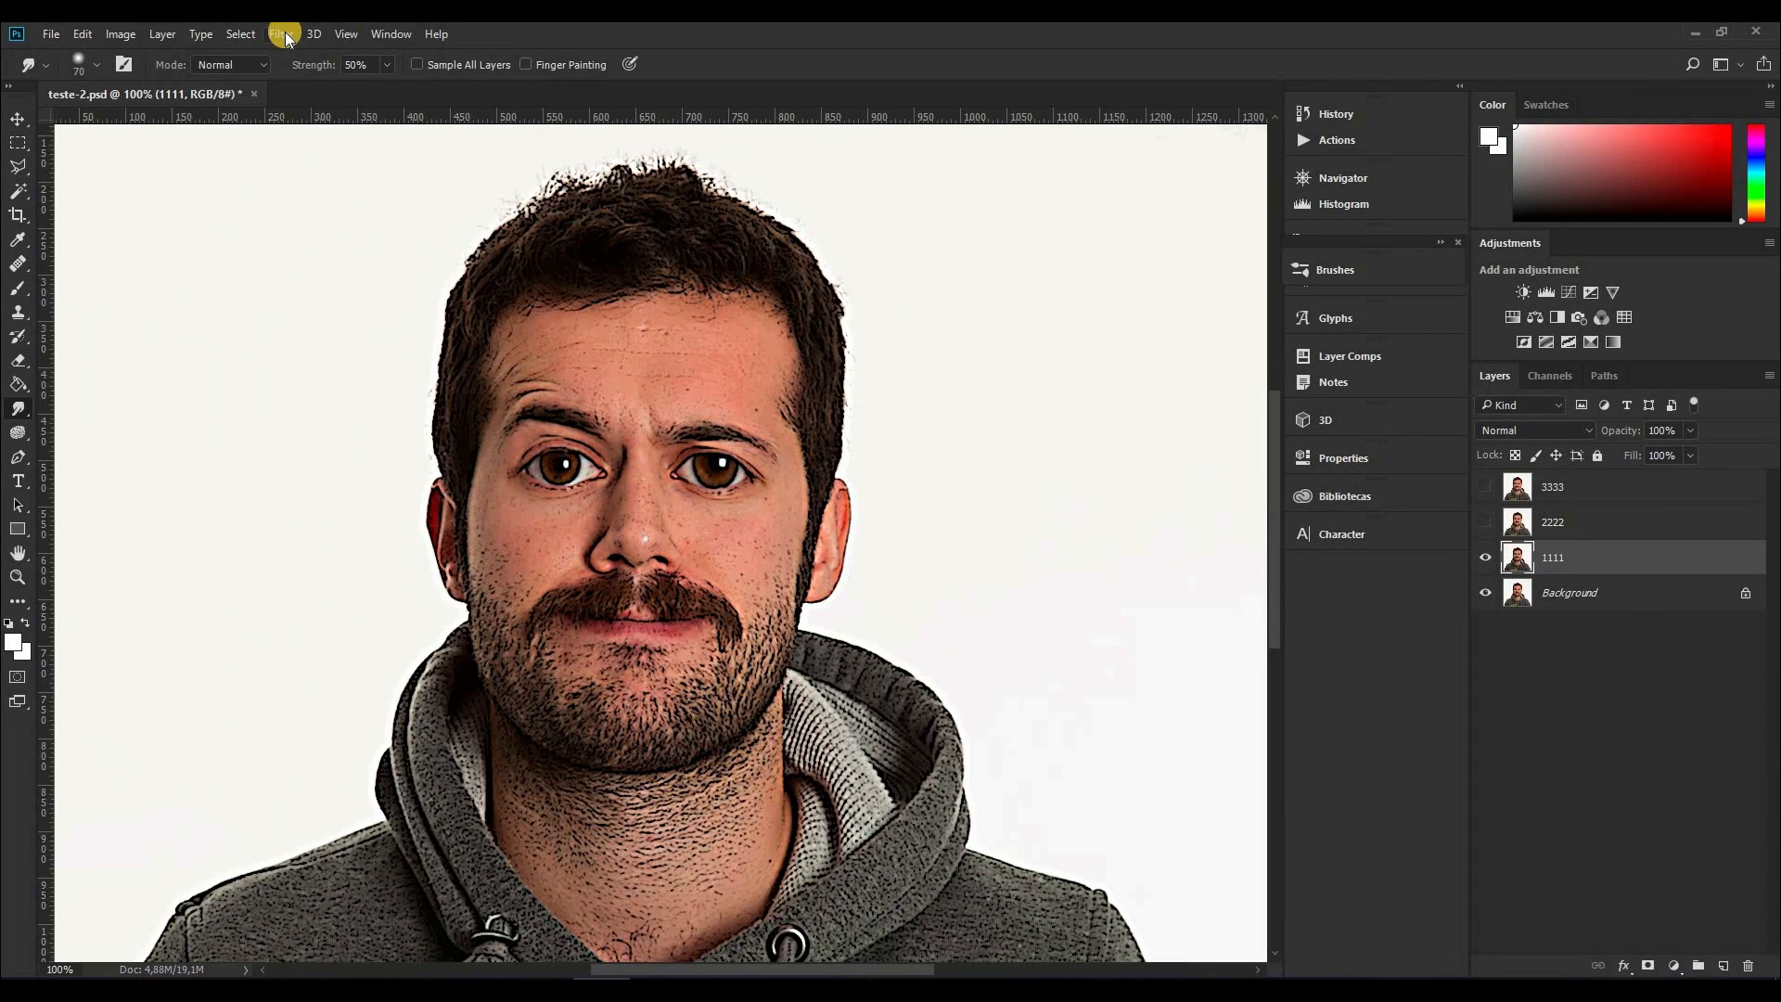
Step: Apply the Oil Paint filter to layer 1111 with Stylization 2.5, Cleanliness about 5, Scale 0.1 and Bristle Detail 0
{"action": "left_click", "coordinate": [285, 32]}
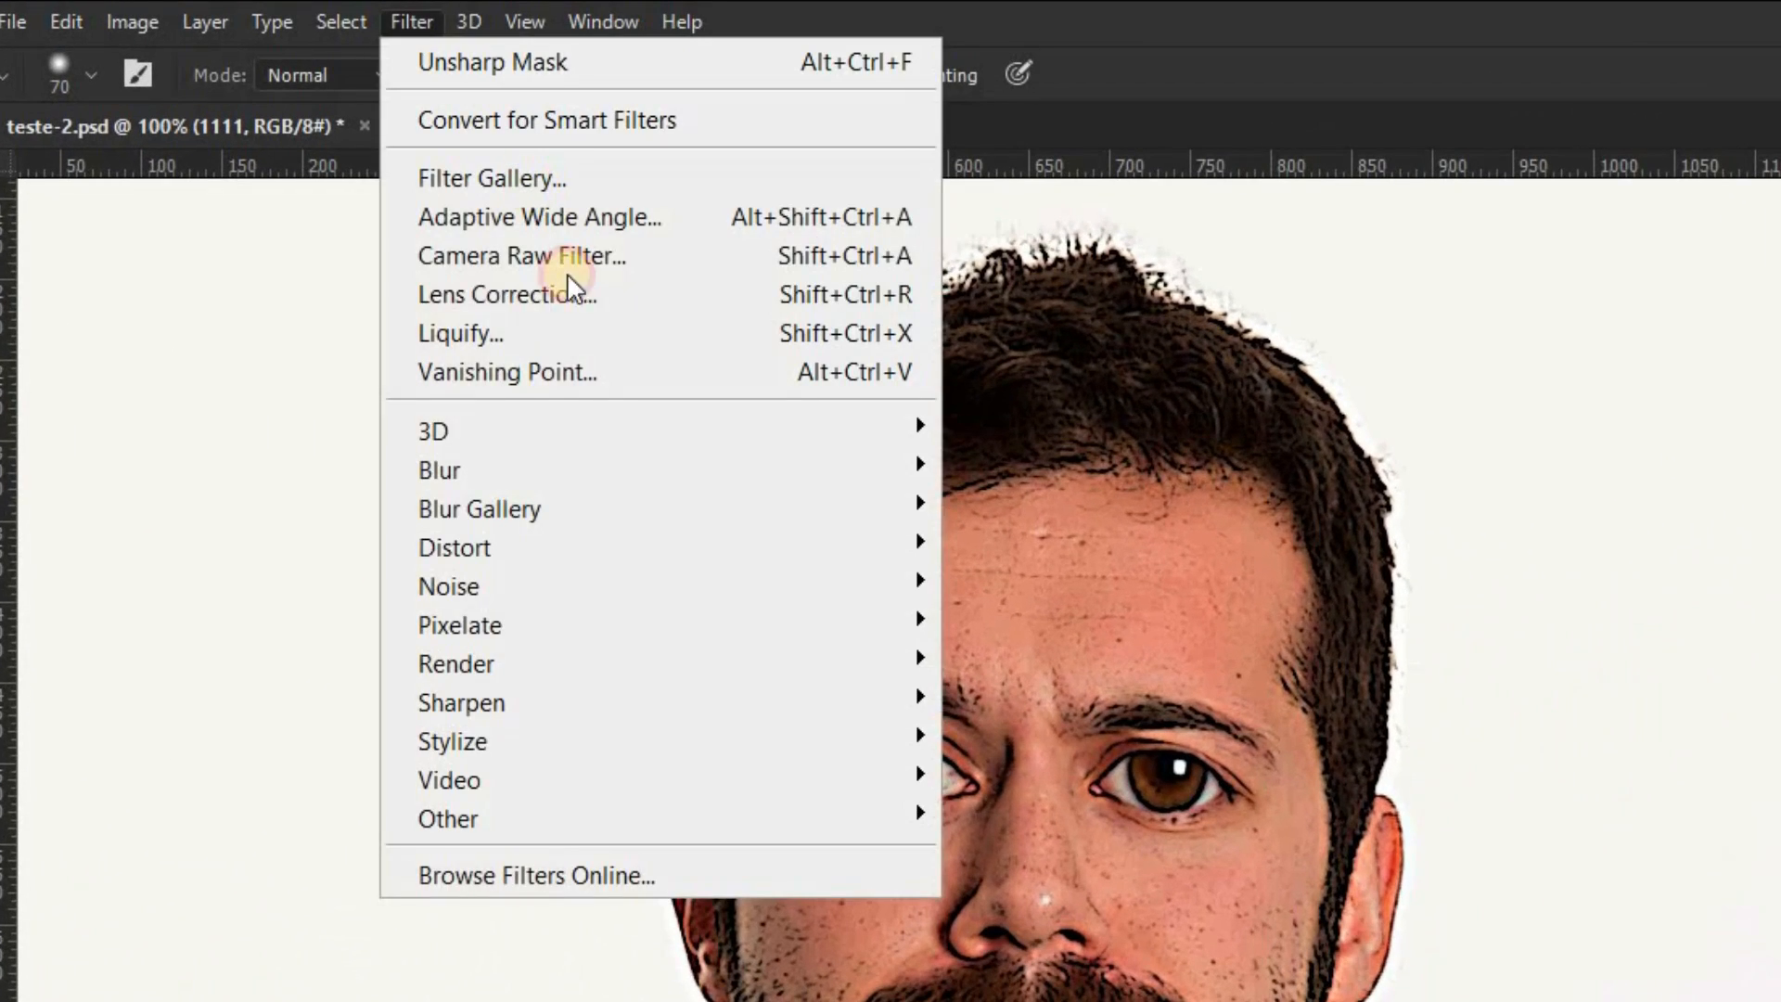
{"action": "mouse_move", "coordinate": [676, 739]}
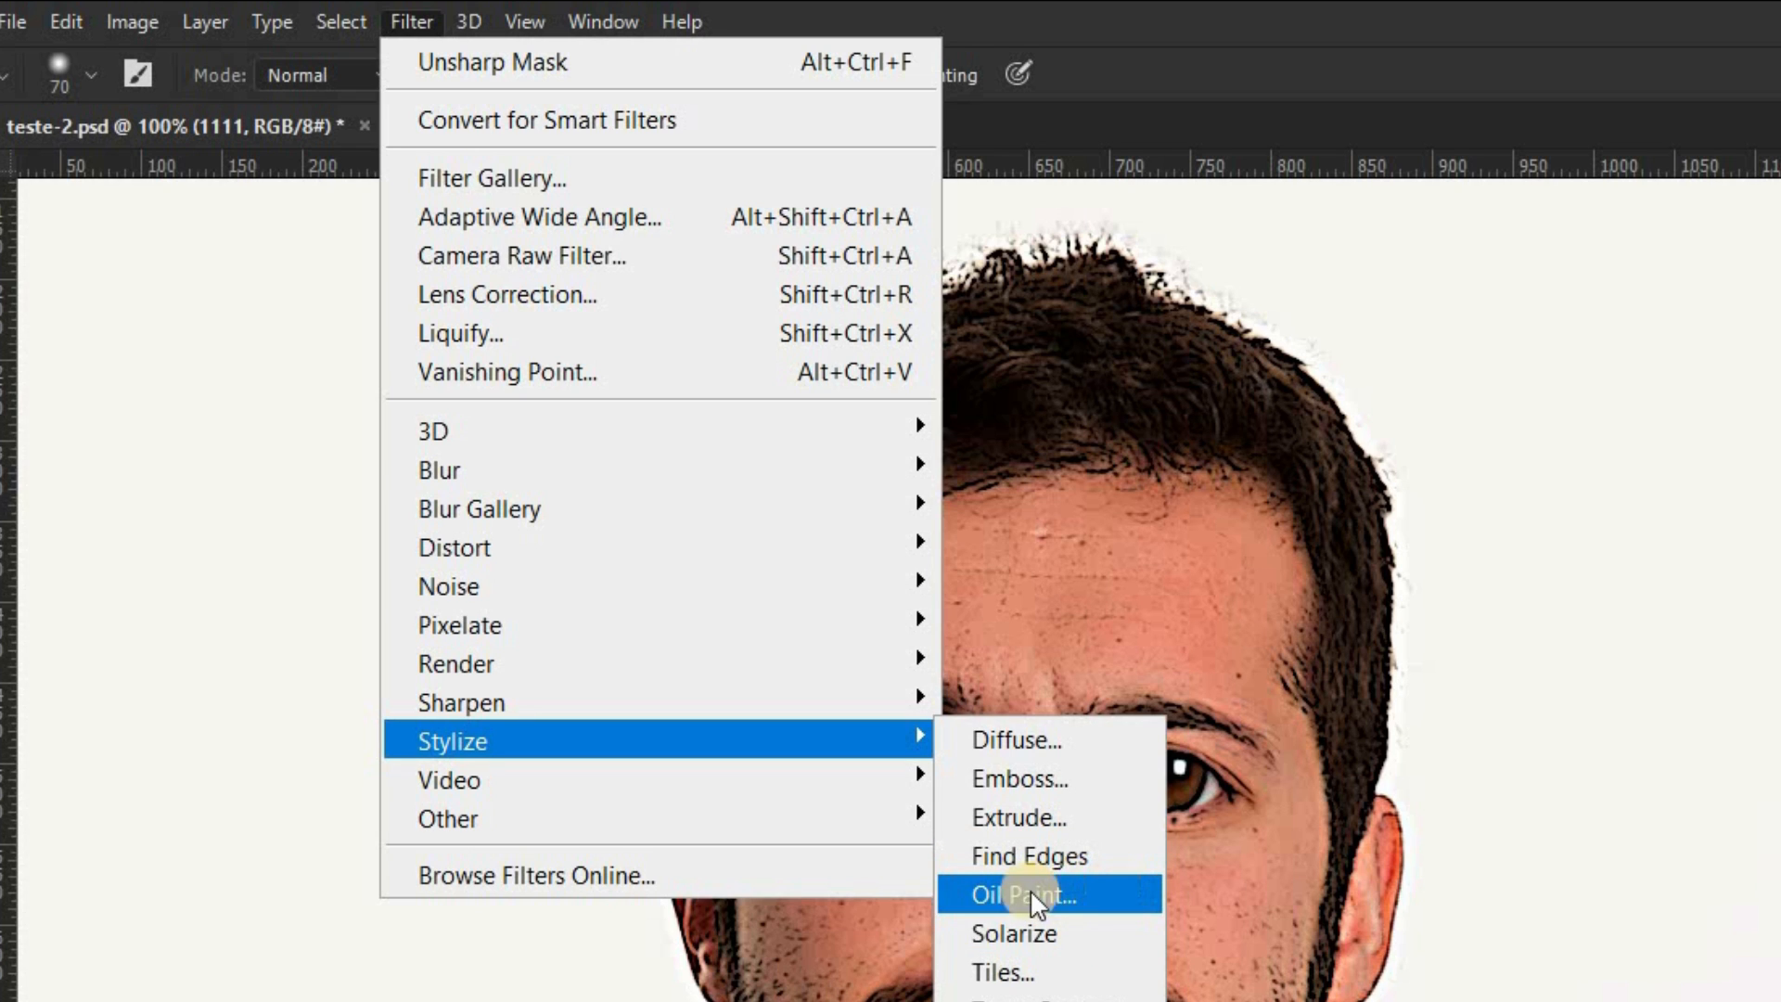
{"action": "left_click", "coordinate": [1088, 896]}
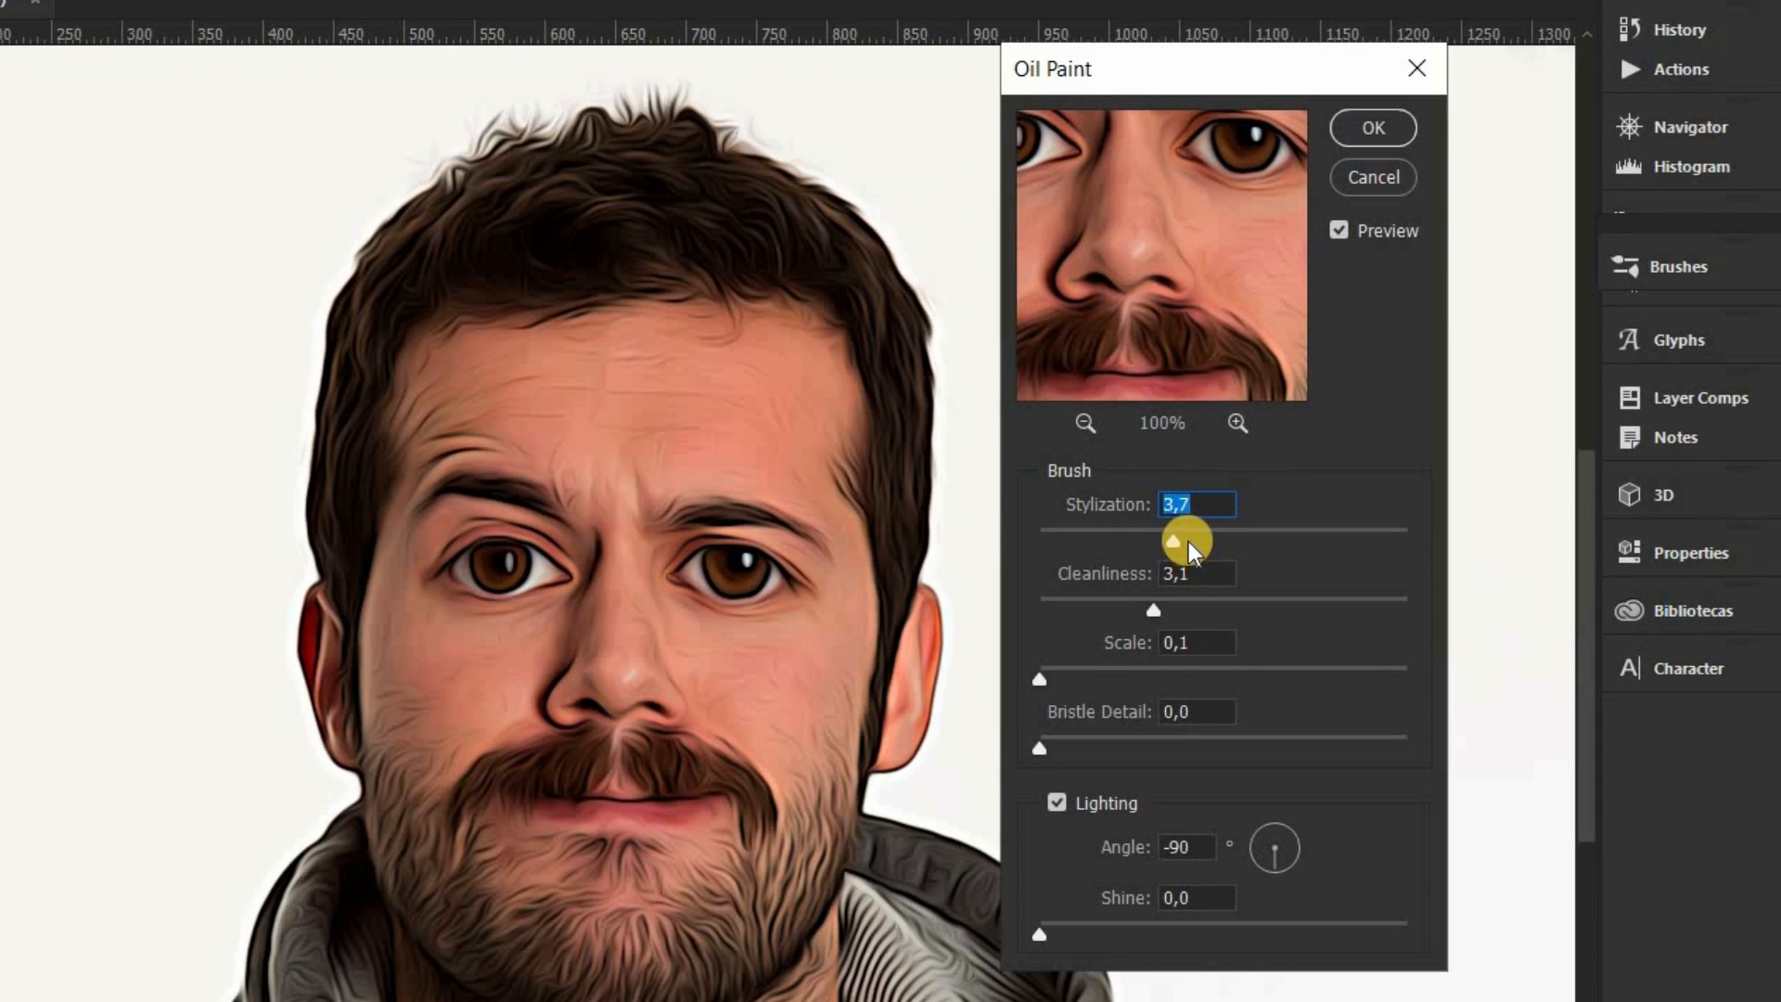
{"action": "left_click", "coordinate": [1222, 540]}
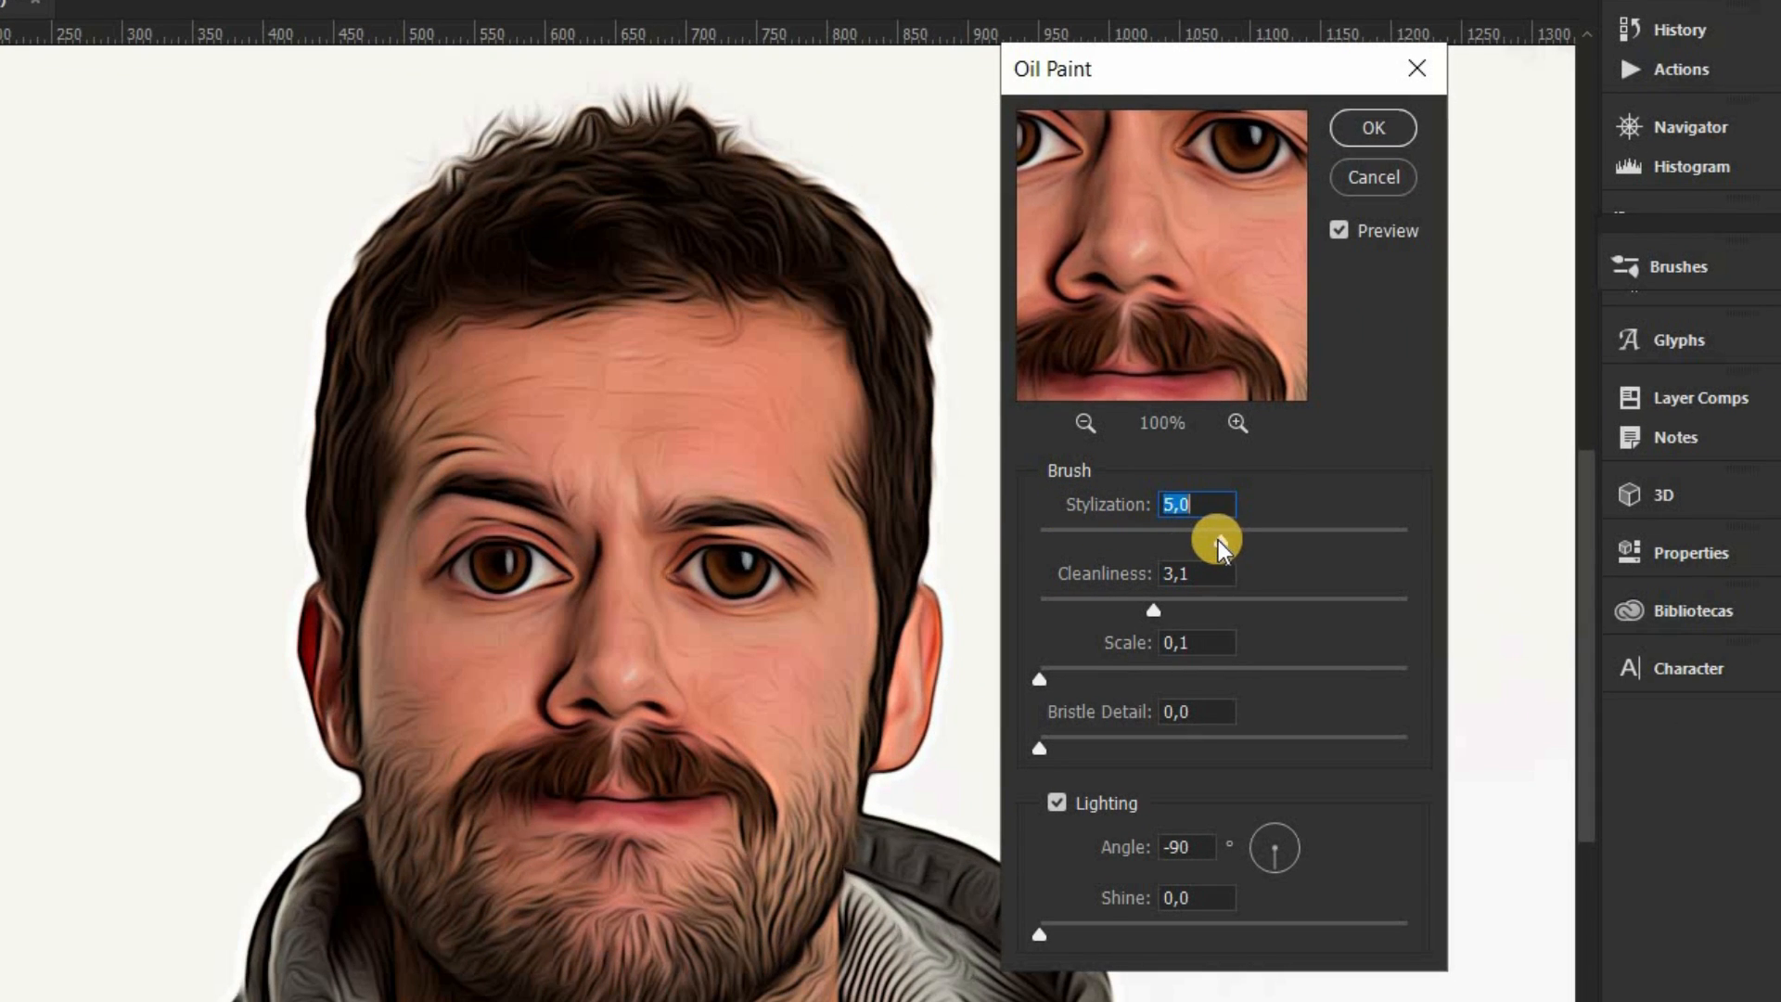
{"action": "left_click", "coordinate": [1128, 537]}
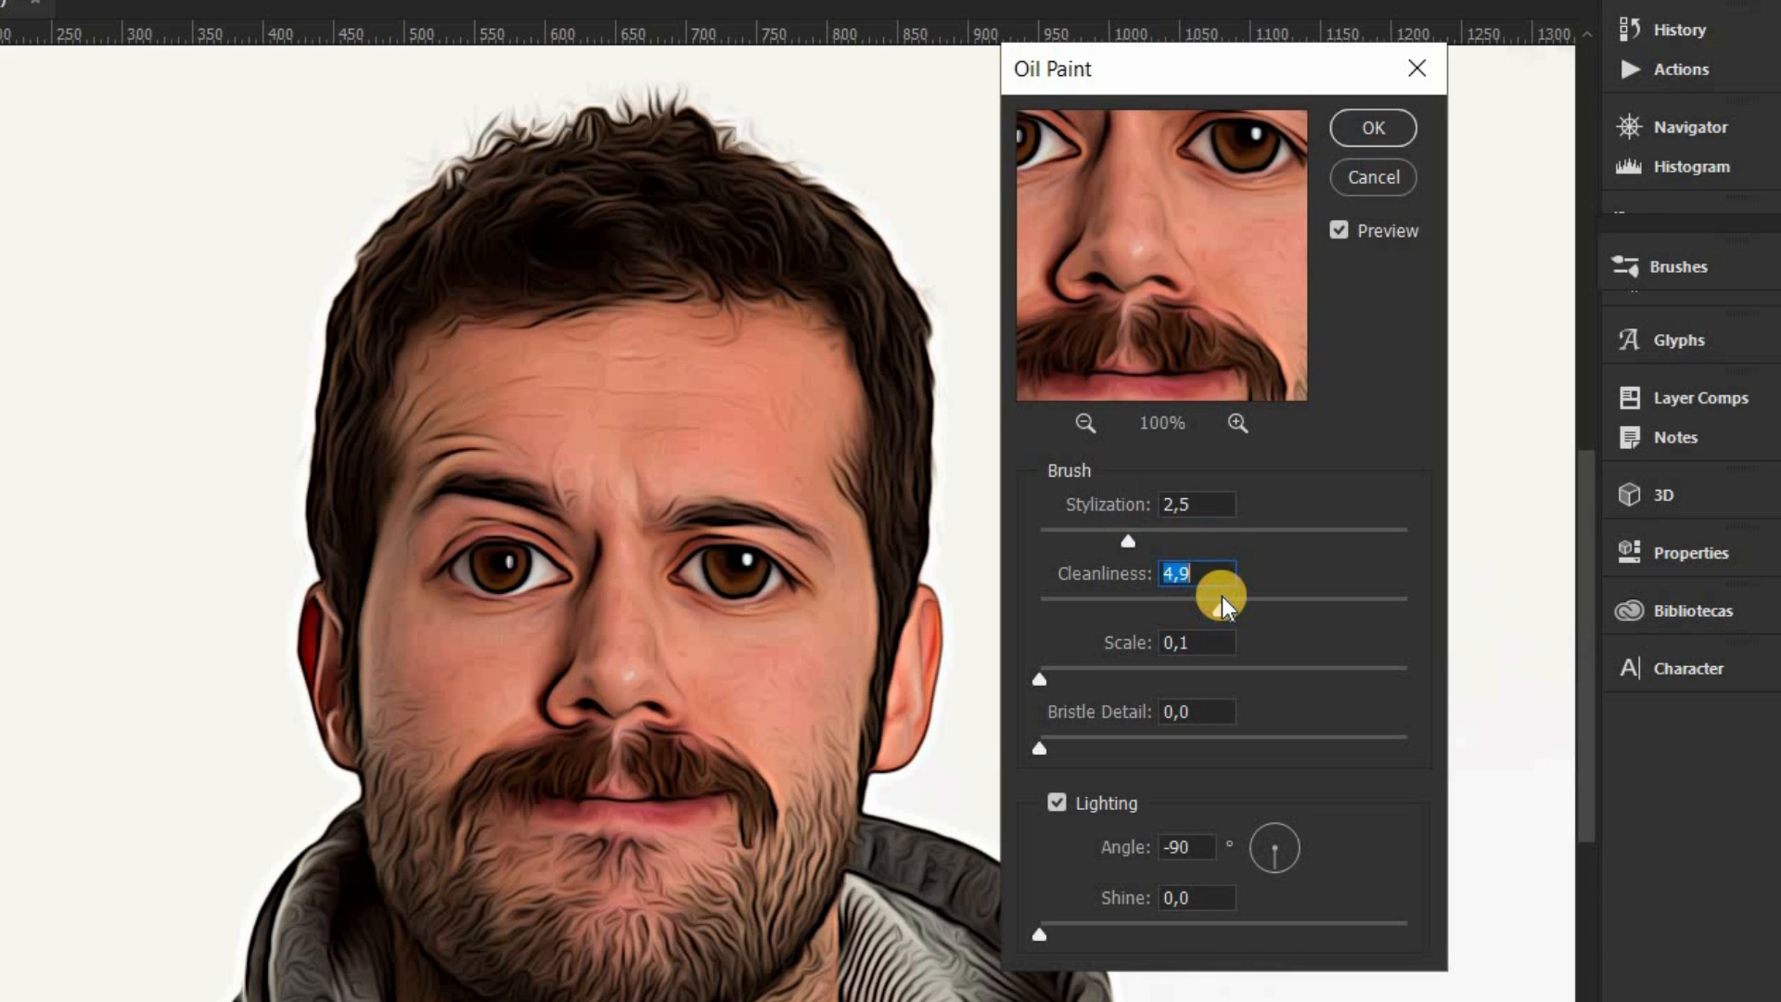
{"action": "left_click", "coordinate": [1301, 600]}
{"action": "left_click", "coordinate": [1367, 603]}
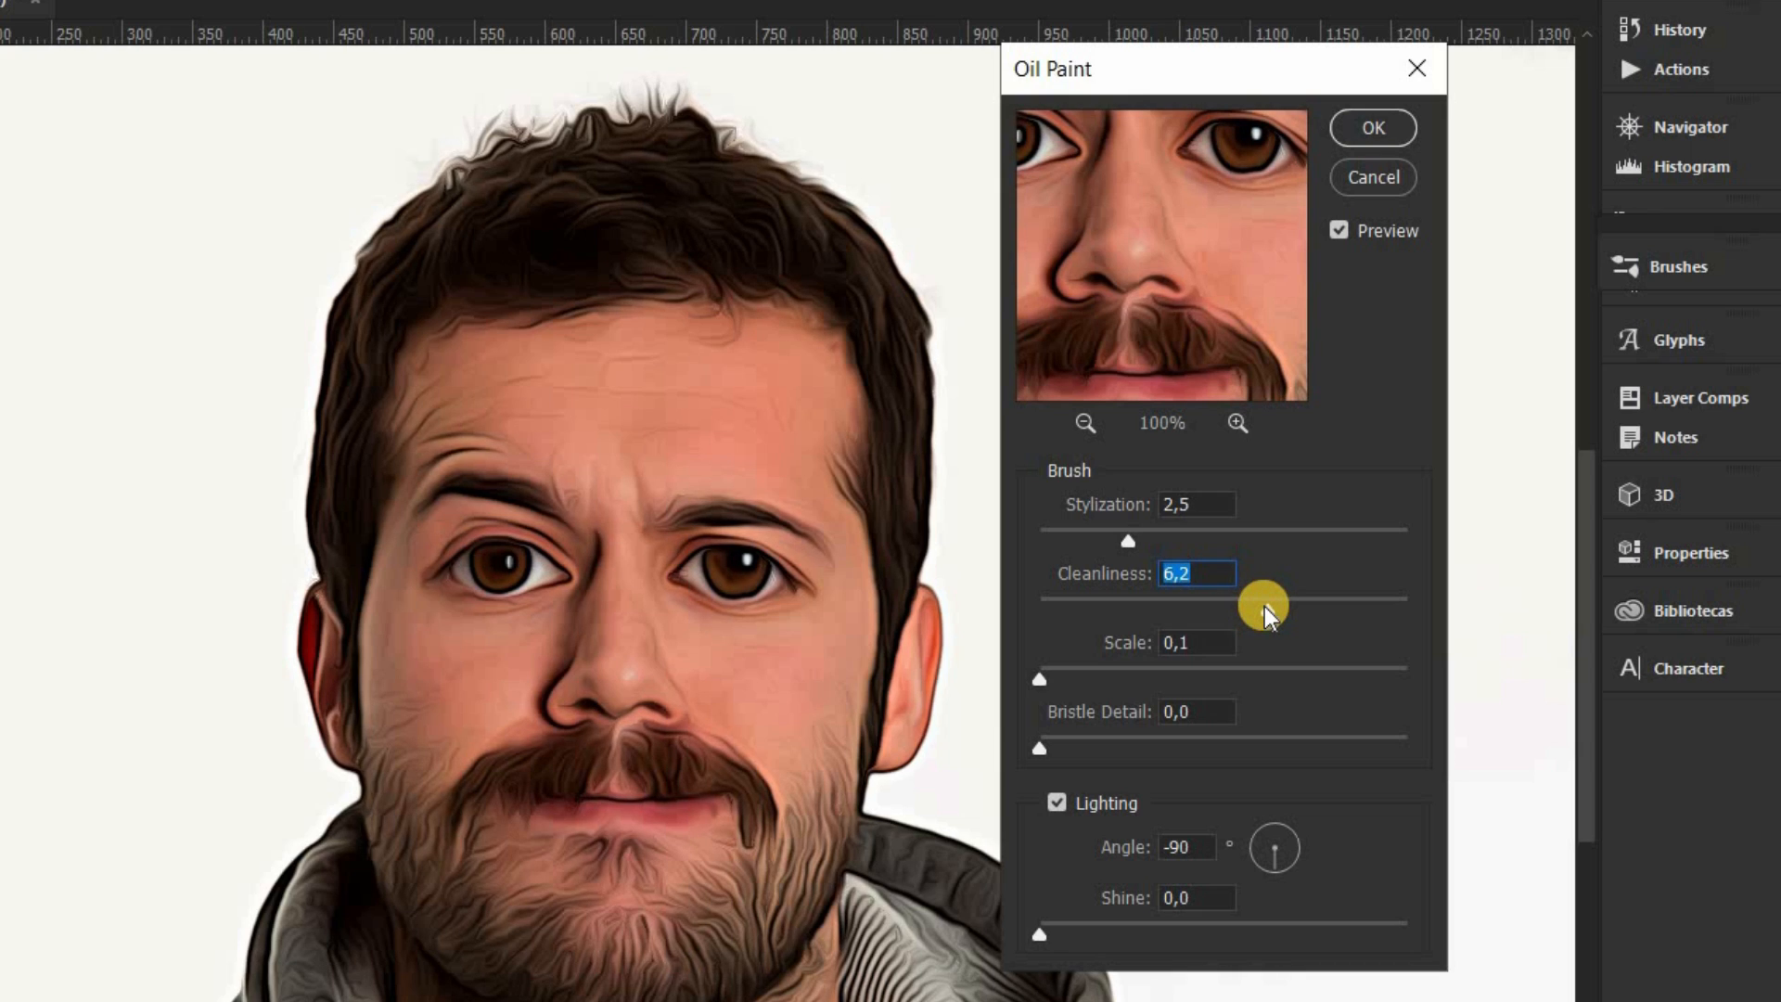
{"action": "left_click_drag", "start_coordinate": [1223, 605], "coordinate": [1232, 605]}
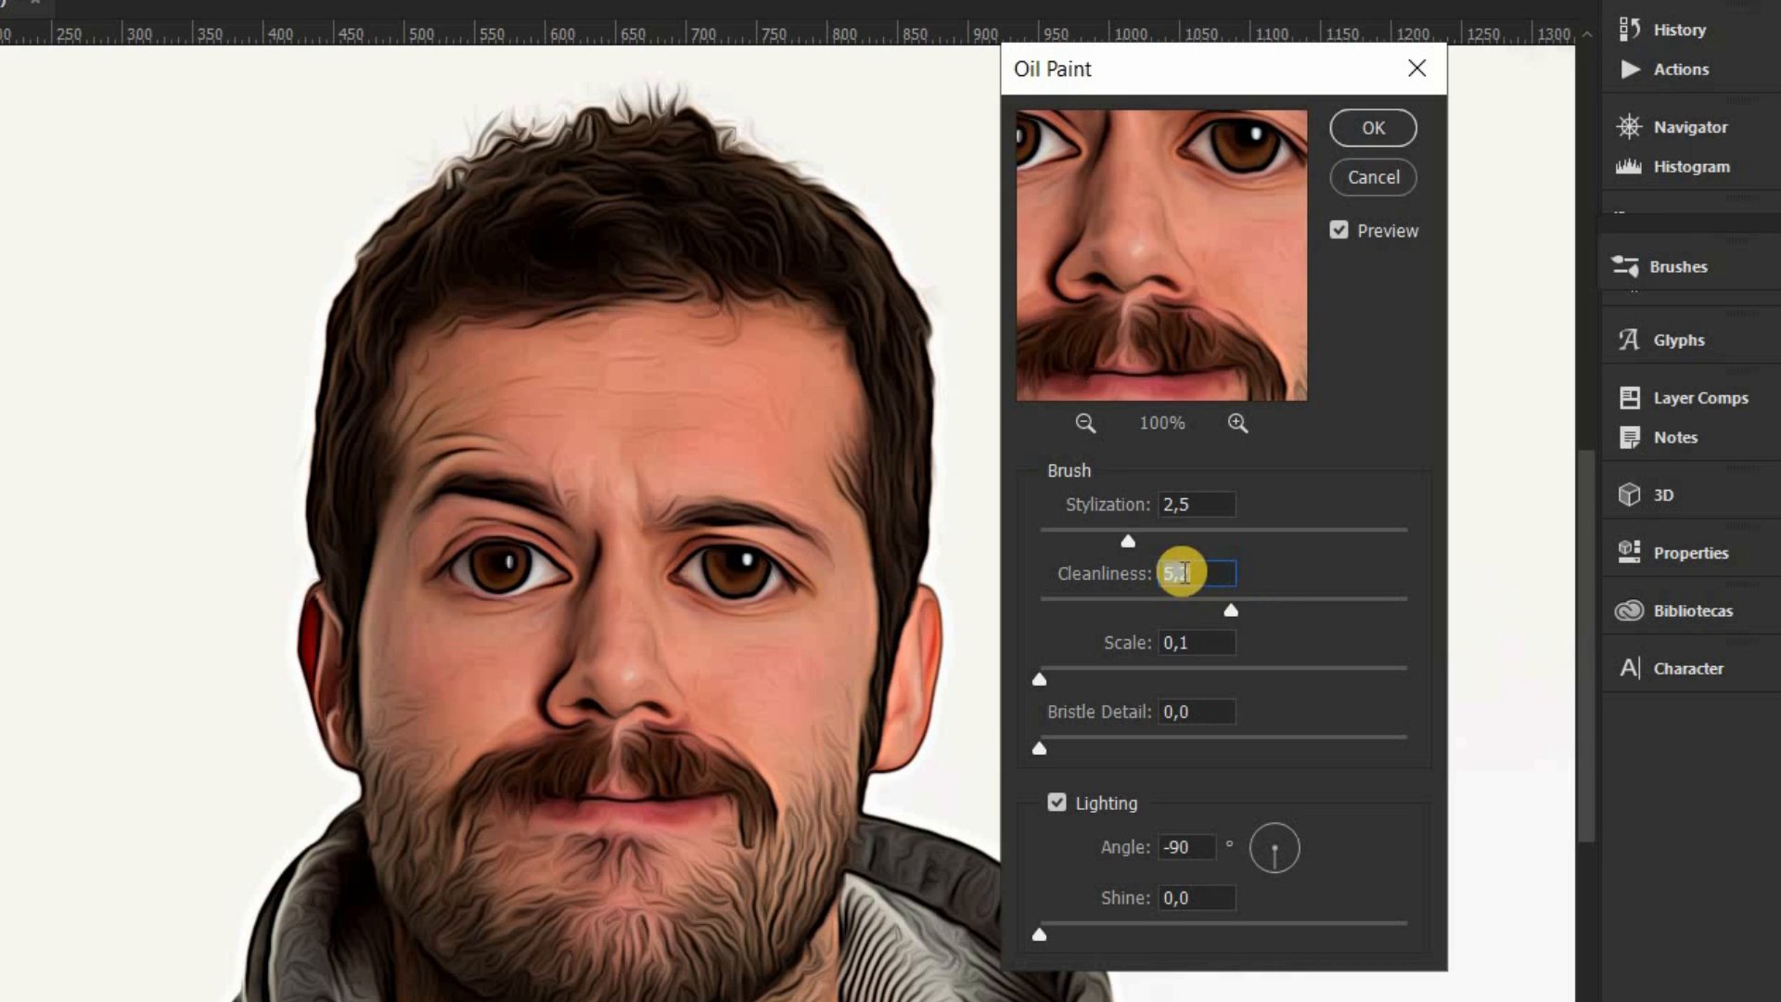
{"action": "left_click", "coordinate": [1377, 129]}
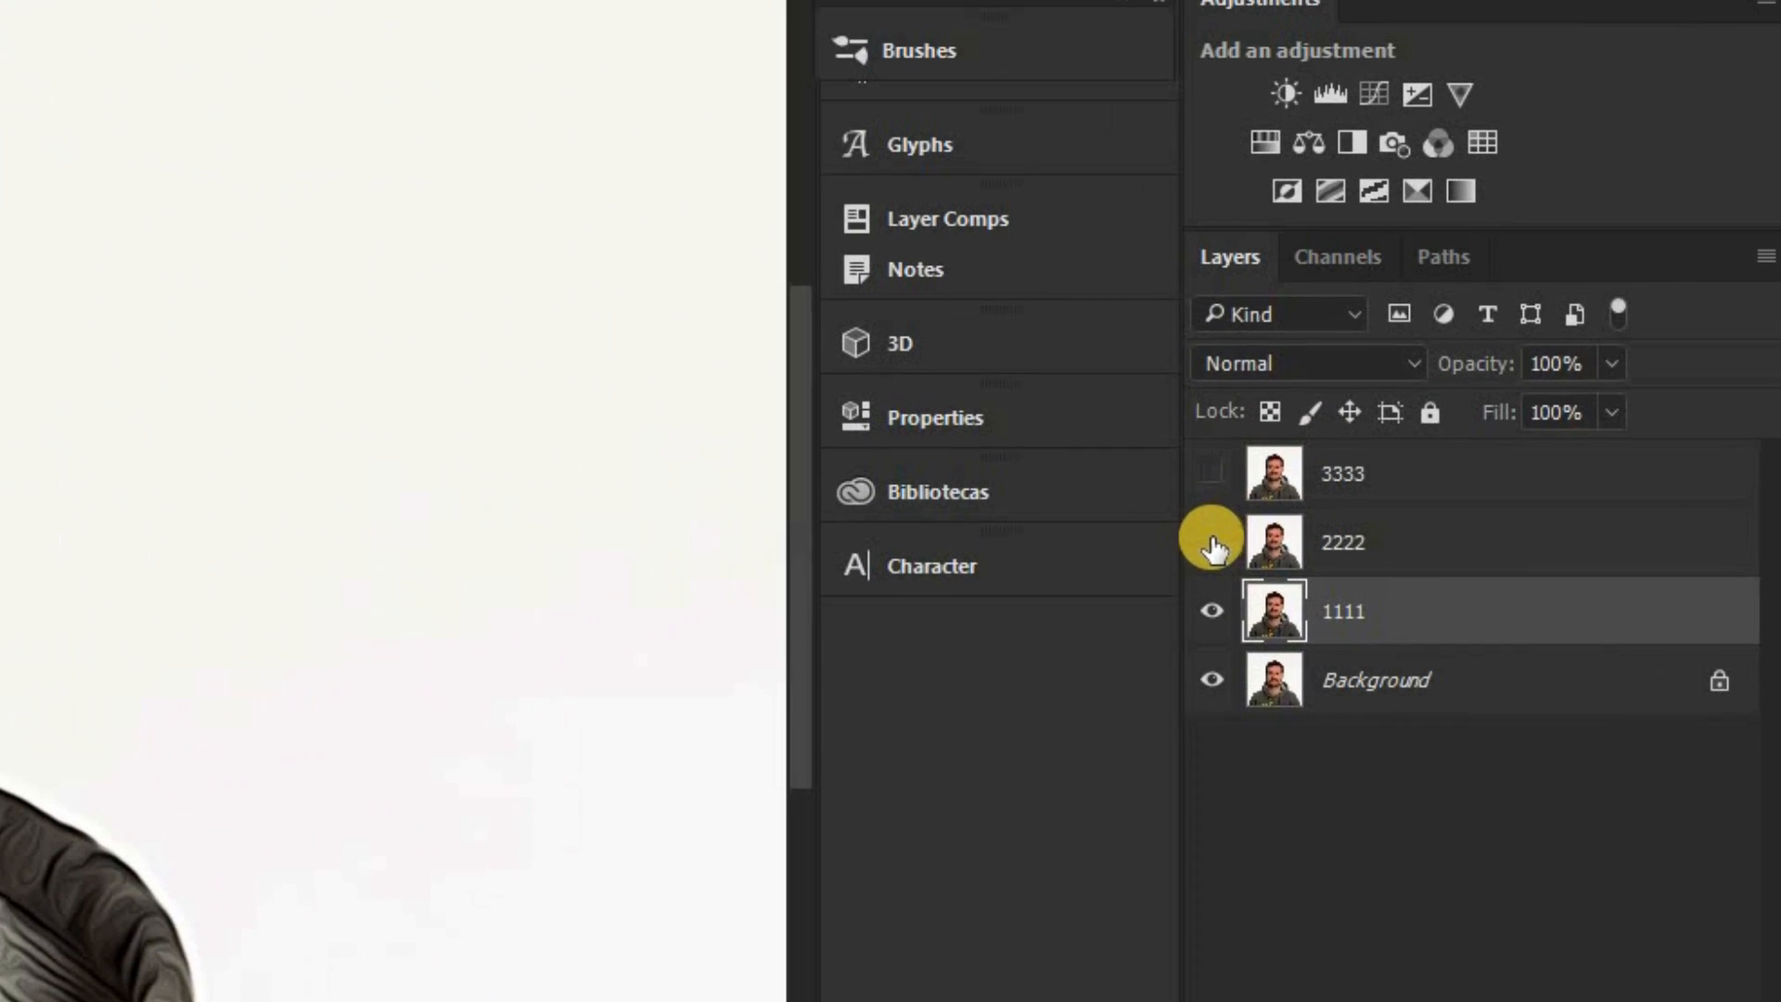
Step: Show layer 2222 and apply the artistic Cutout effect to it with Number of Levels 3, Edge Simplicity 4 and Edge Fidelity 2
{"action": "left_click", "coordinate": [1486, 522]}
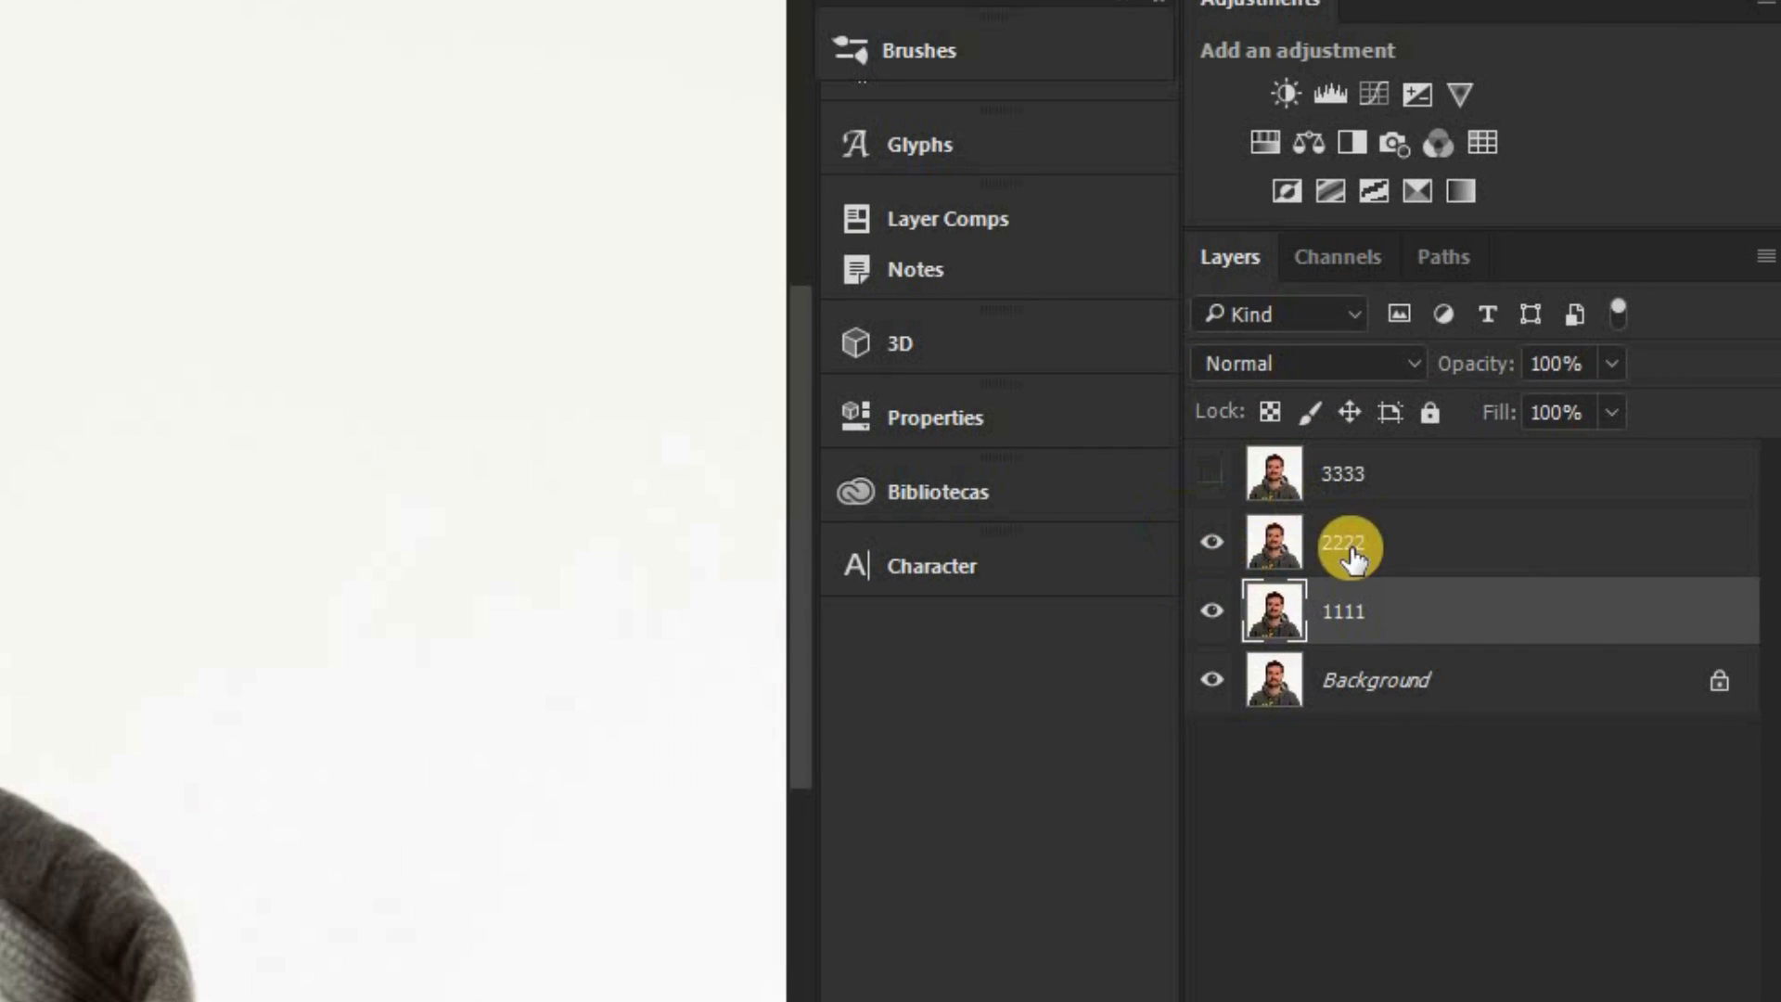
{"action": "left_click", "coordinate": [1447, 551]}
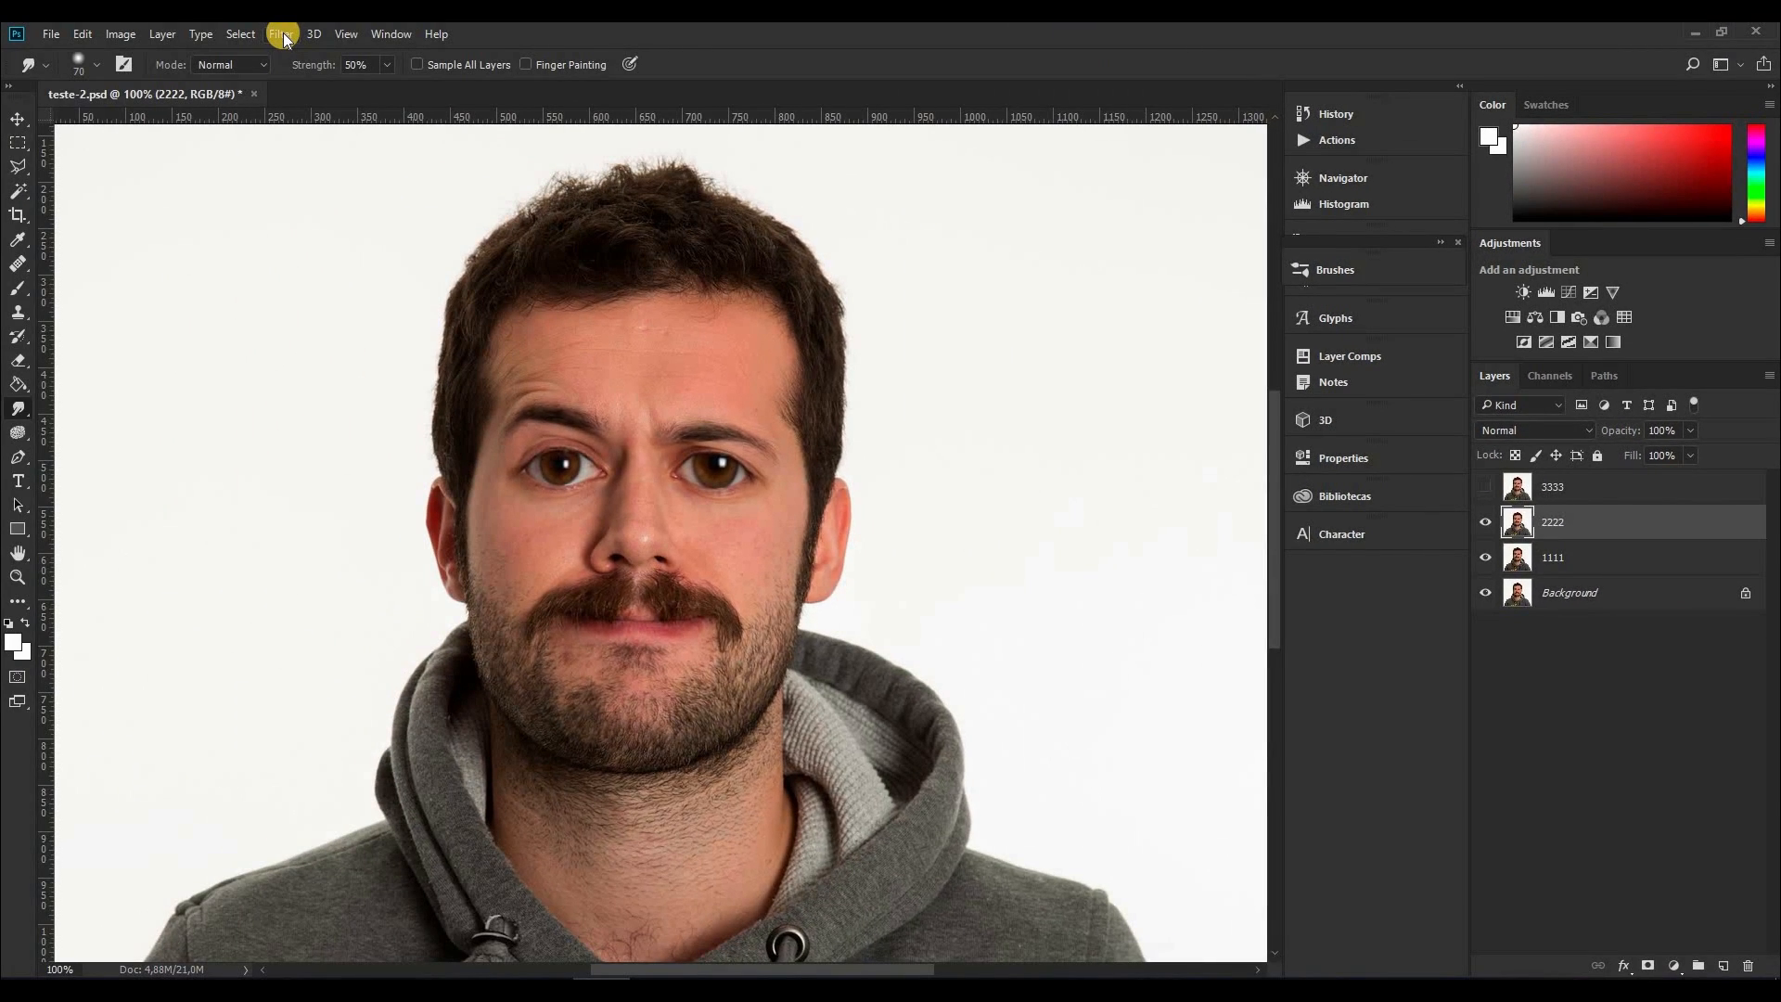
{"action": "left_click", "coordinate": [282, 35]}
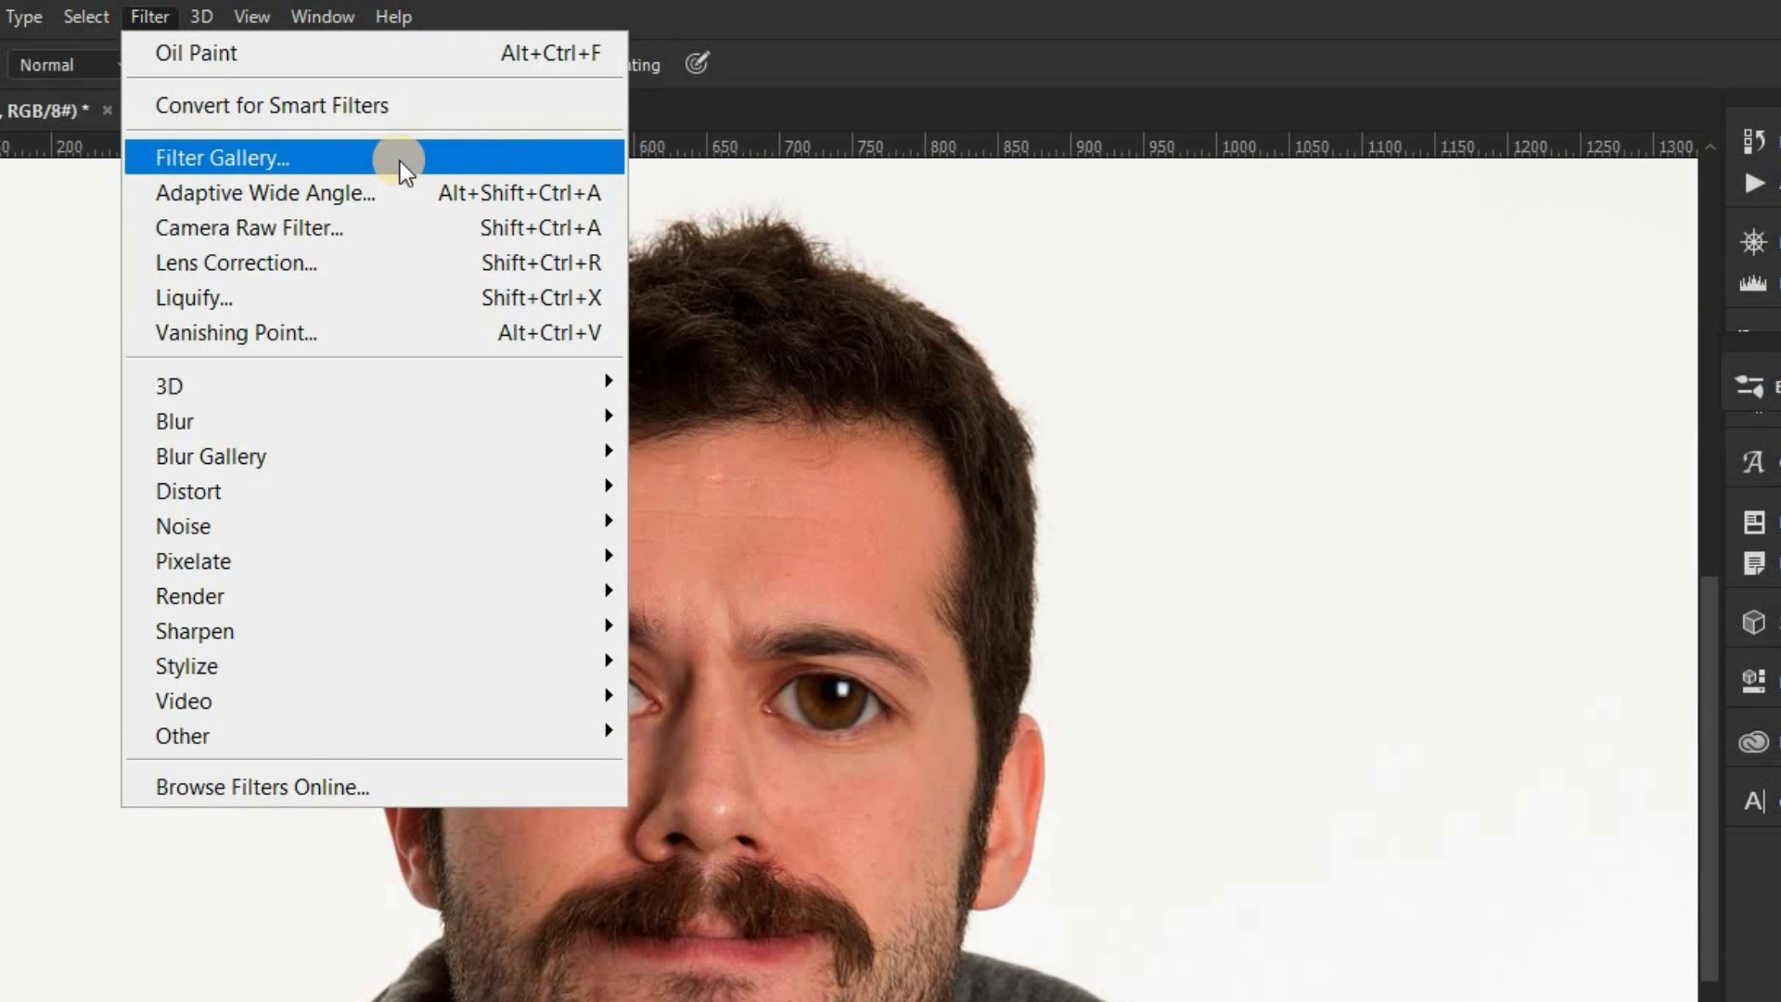
{"action": "left_click", "coordinate": [399, 160]}
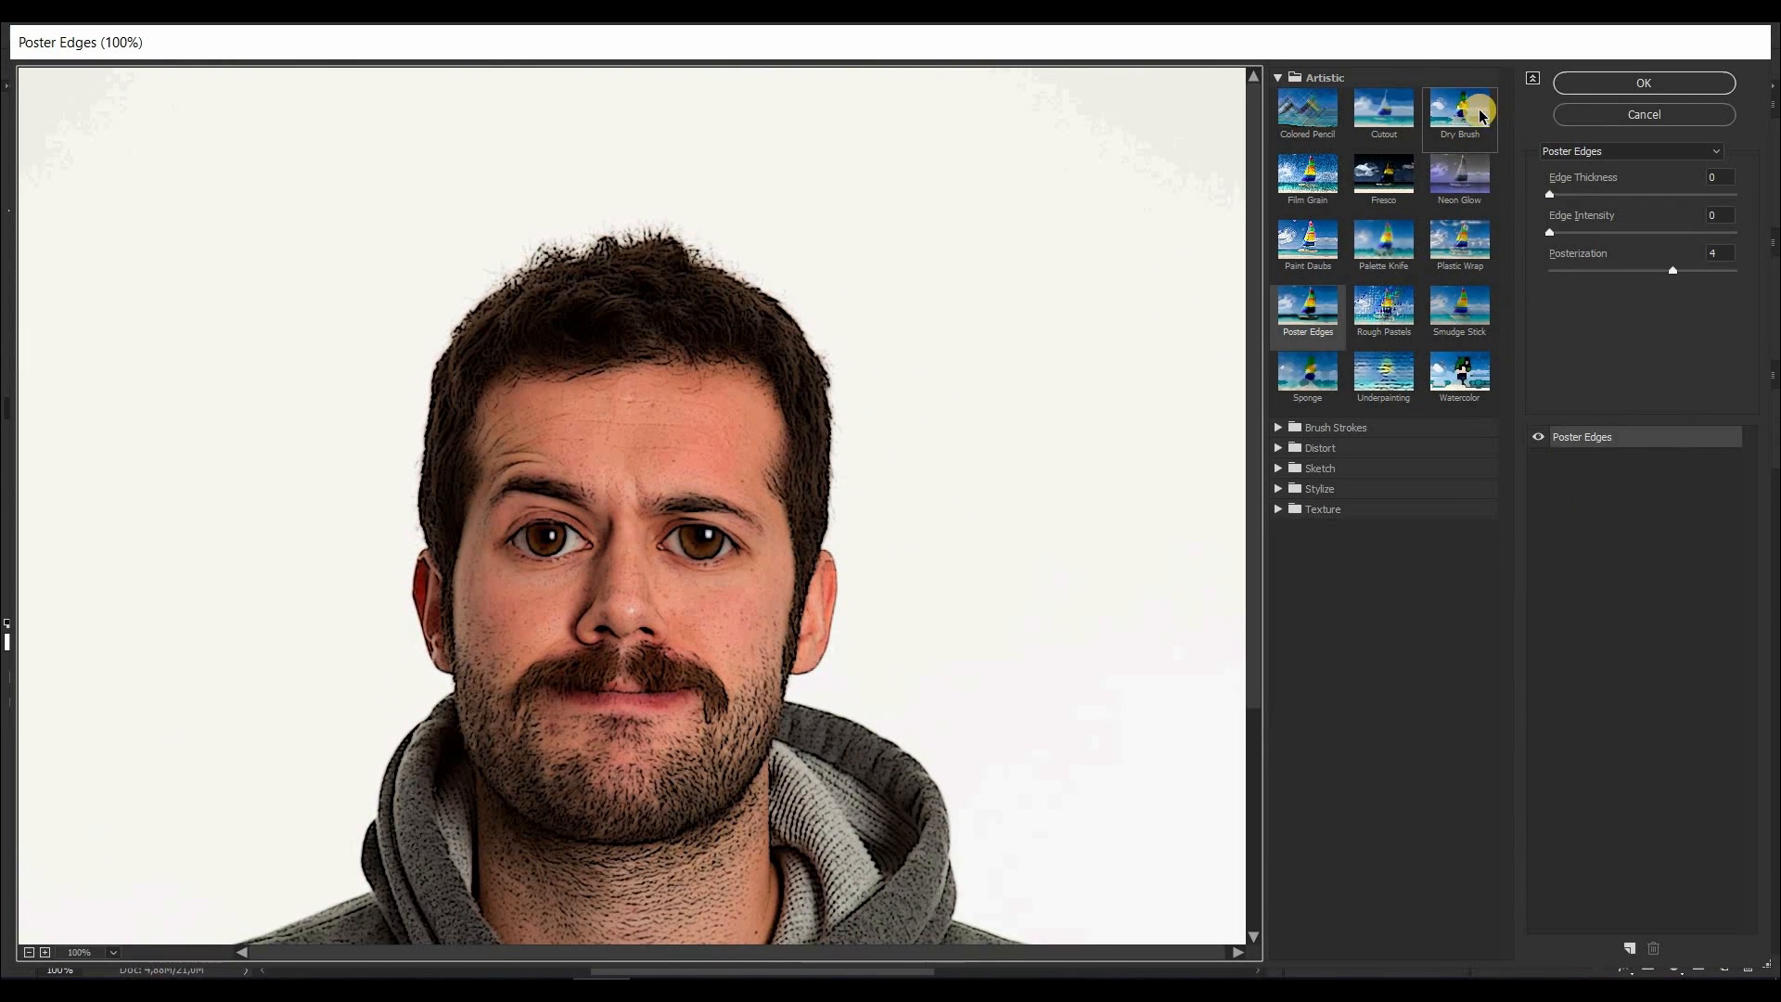
{"action": "left_click", "coordinate": [1383, 108]}
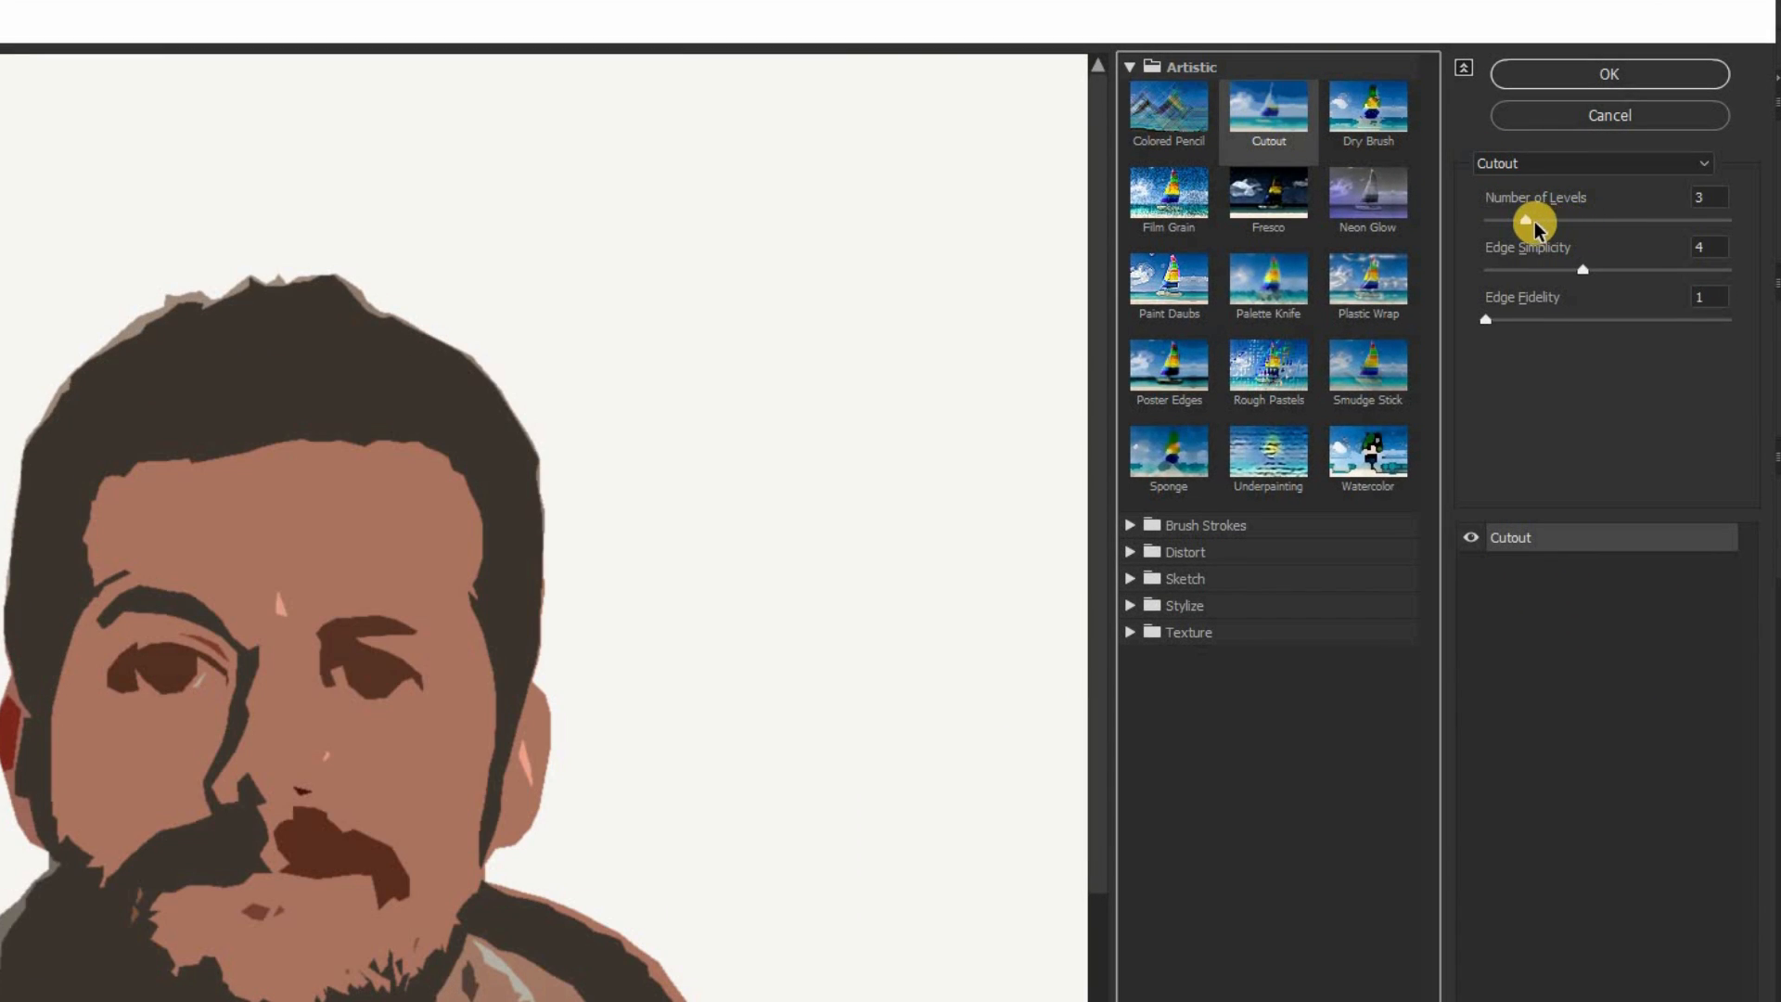
{"action": "mouse_move", "coordinate": [1528, 221]}
{"action": "left_mouse_down"}
{"action": "mouse_move", "coordinate": [1587, 218]}
{"action": "mouse_move", "coordinate": [1489, 220]}
{"action": "mouse_move", "coordinate": [1528, 221]}
{"action": "left_mouse_up"}
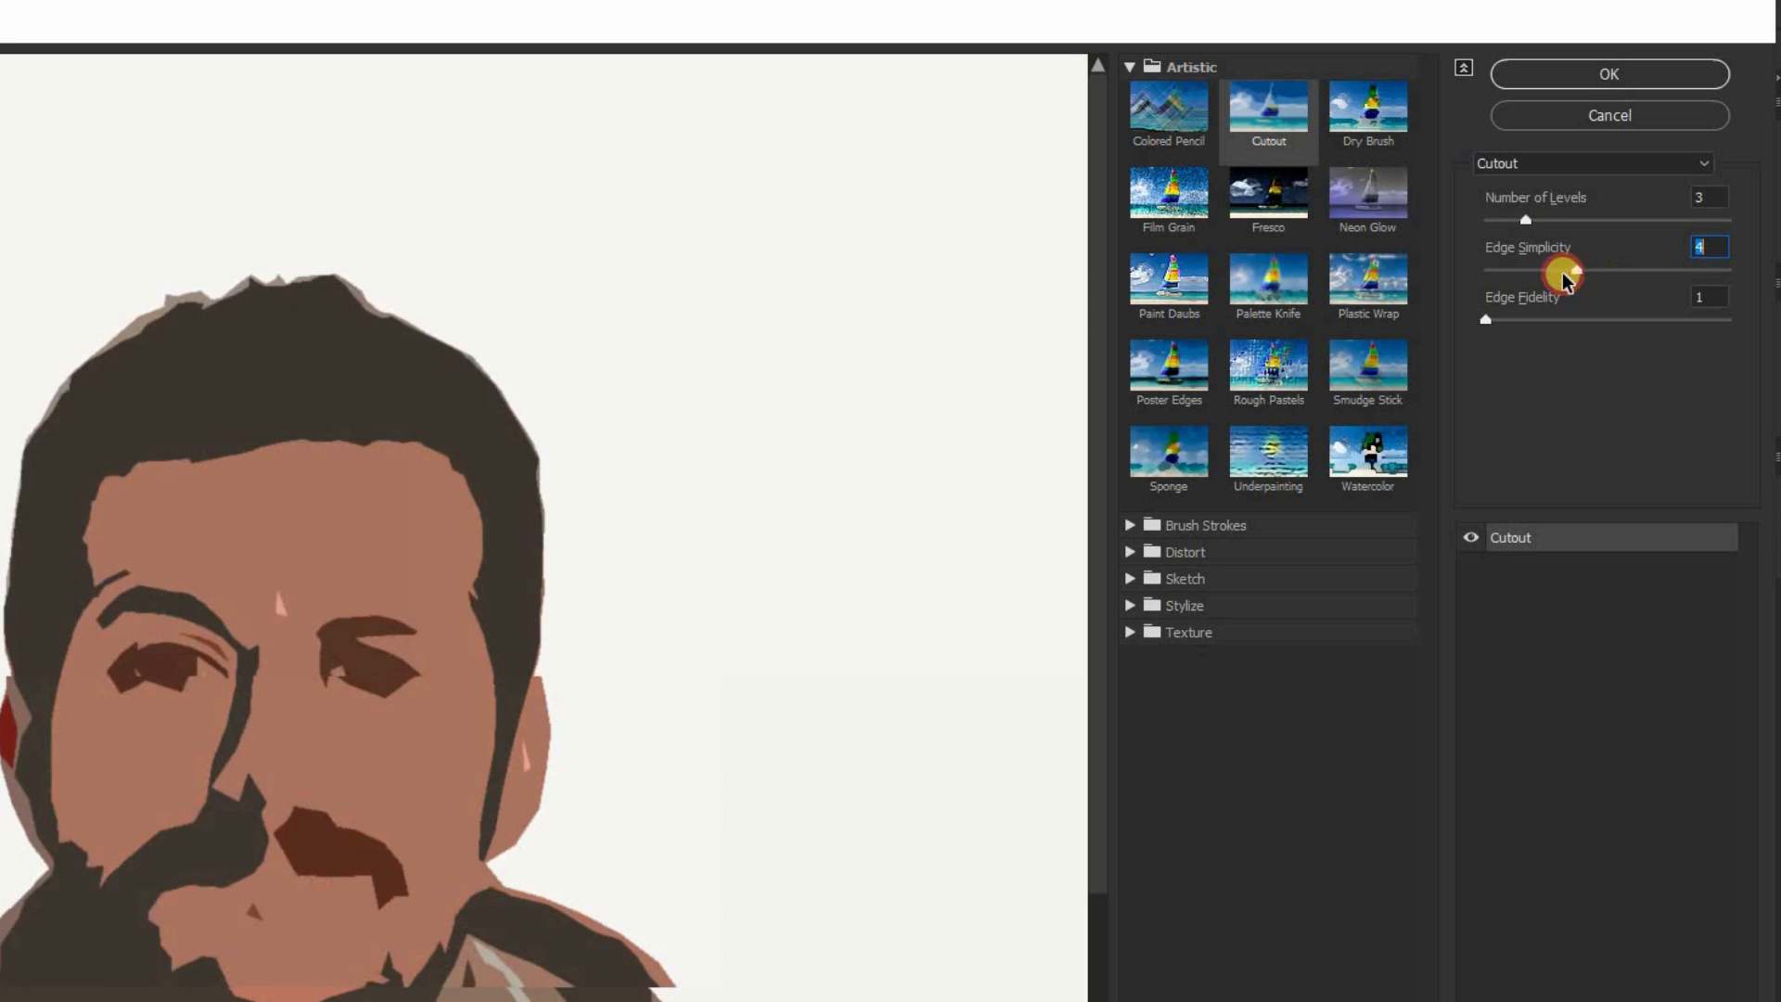
{"action": "left_click", "coordinate": [1585, 283]}
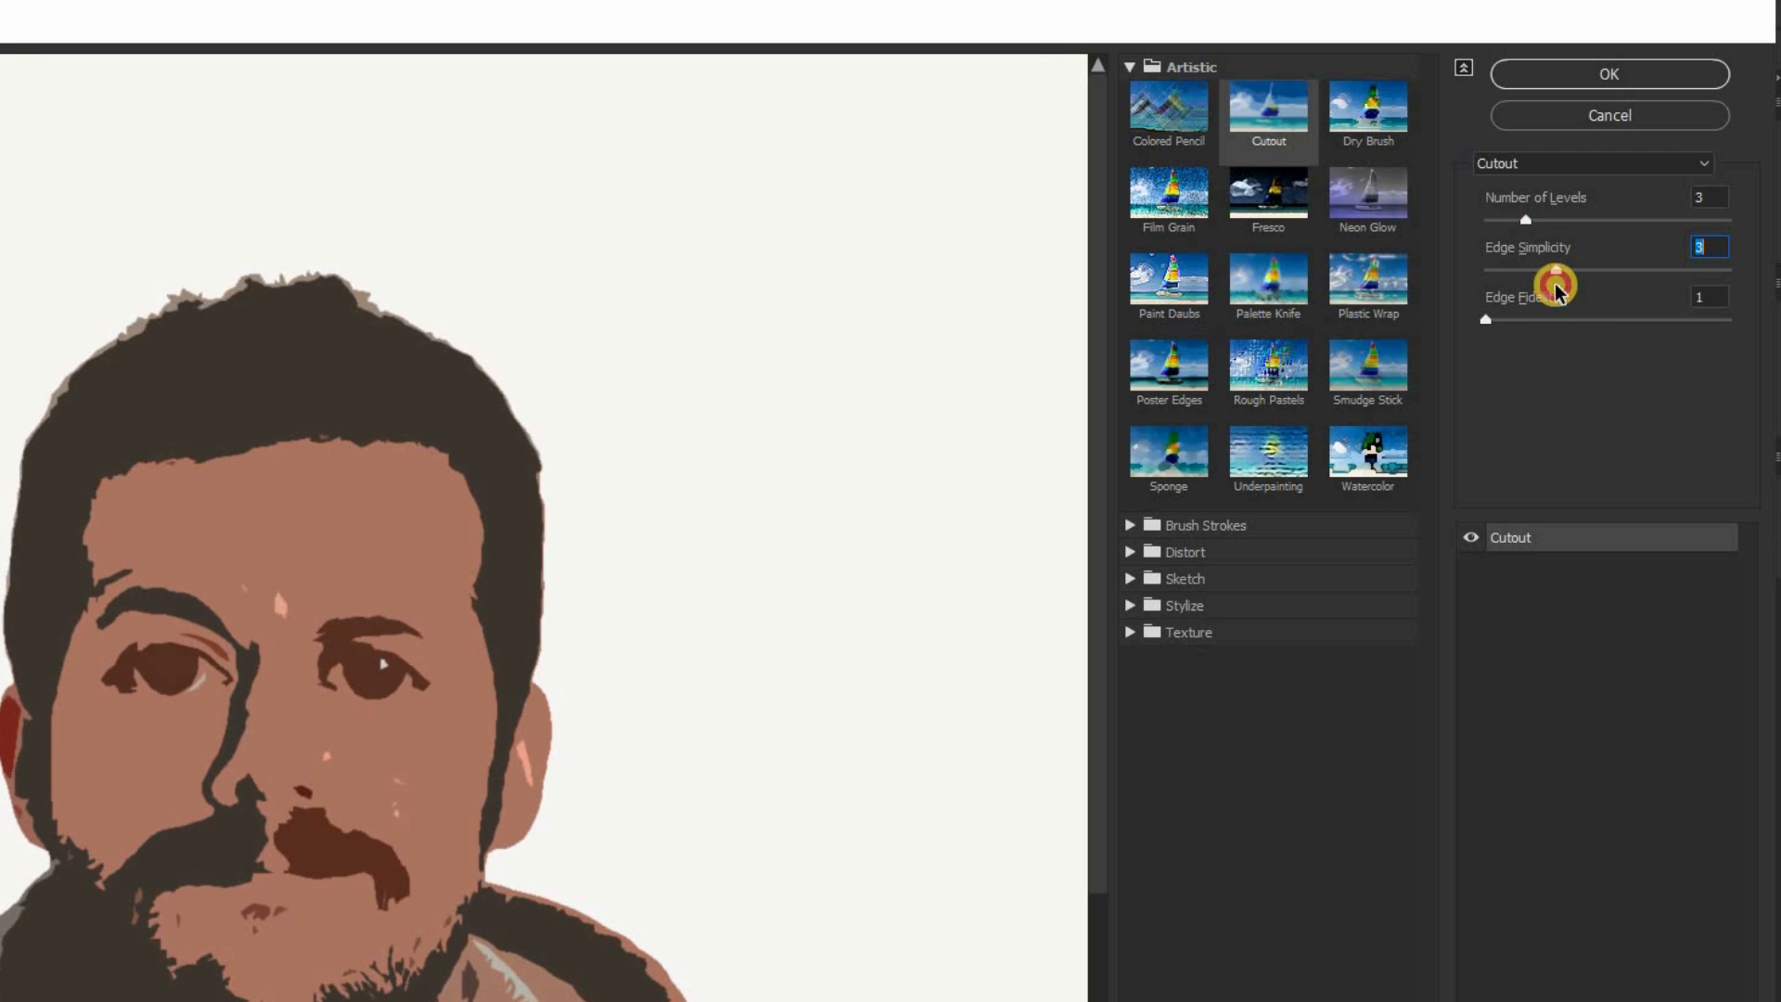
{"action": "left_click_drag", "start_coordinate": [1545, 311], "coordinate": [1578, 334]}
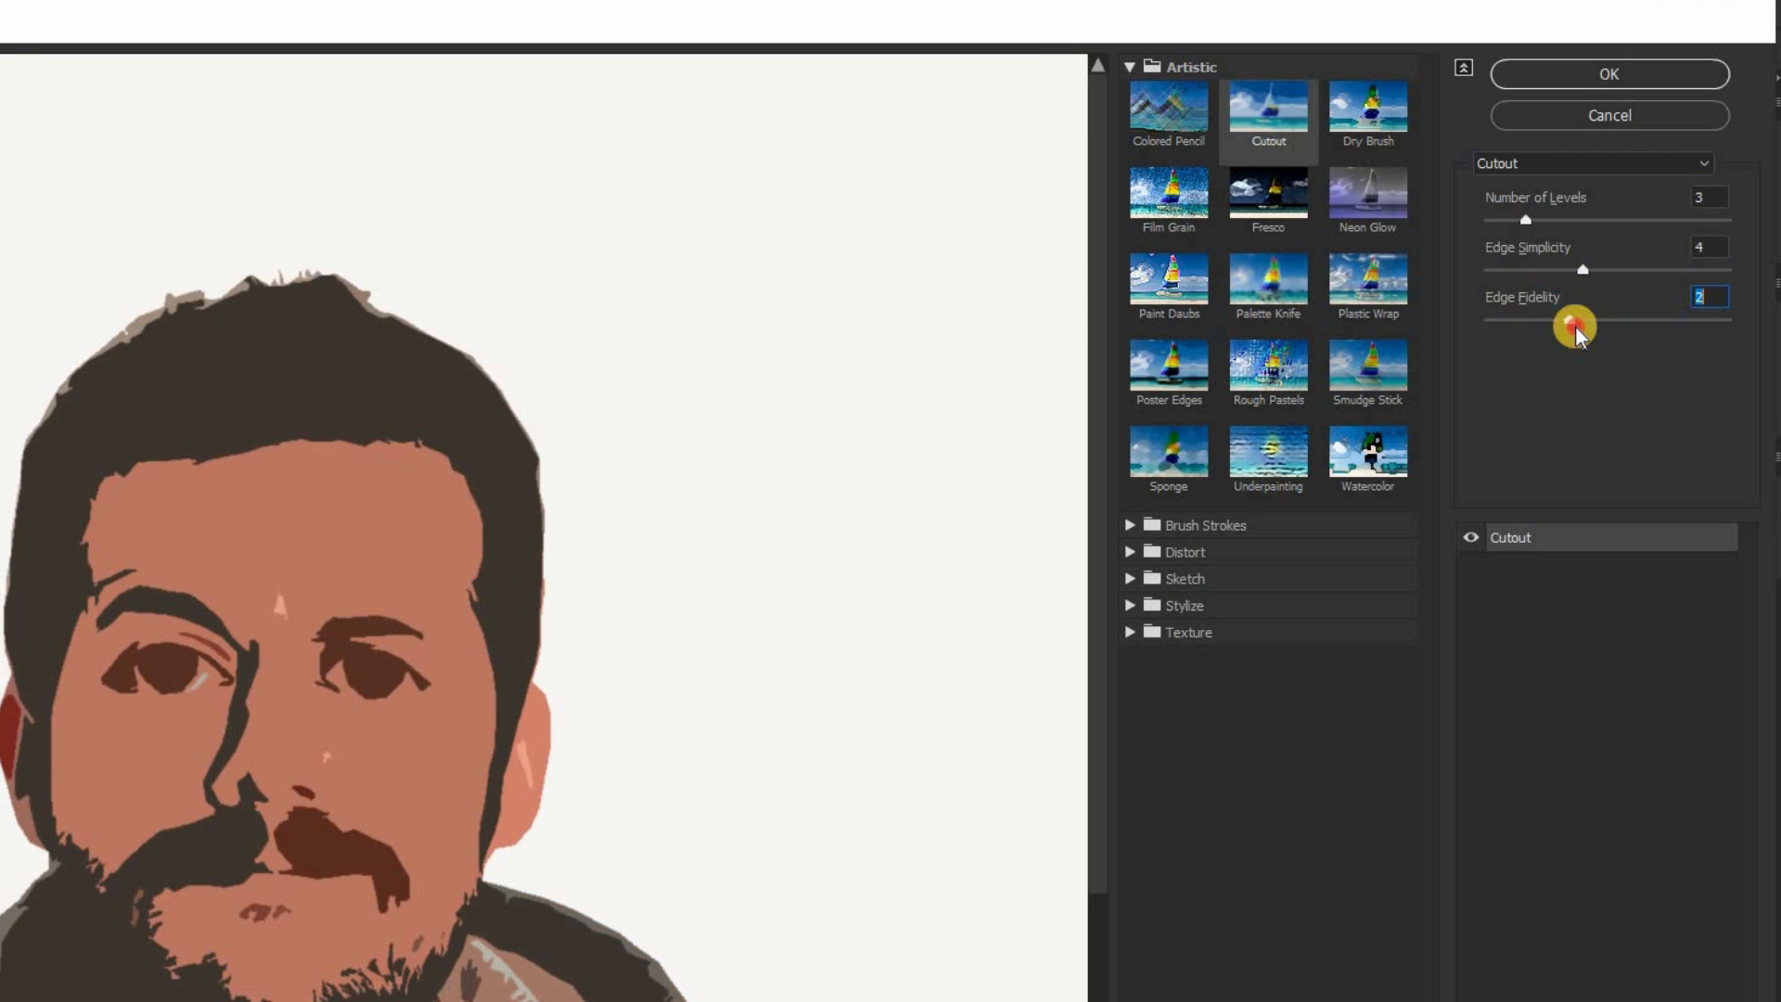
{"action": "left_click", "coordinate": [1596, 83]}
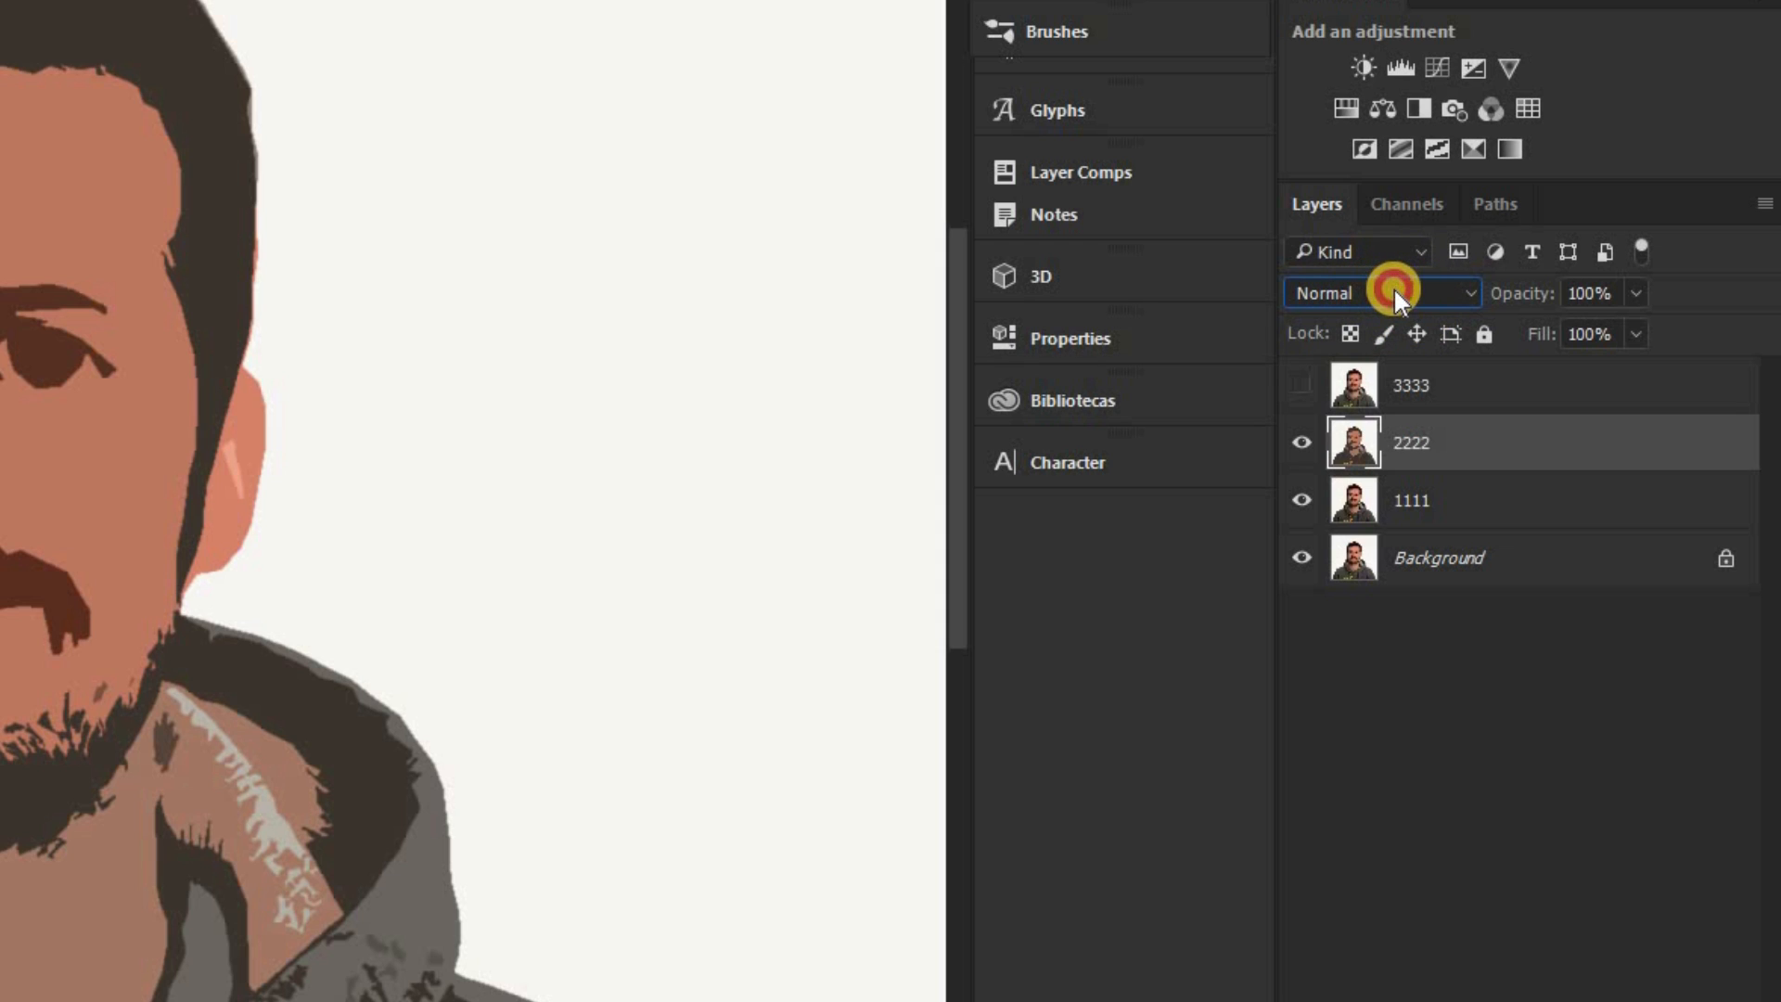
Step: Set layer 2222 to the Divide blend mode with an opacity of 32%
{"action": "left_click", "coordinate": [1395, 291]}
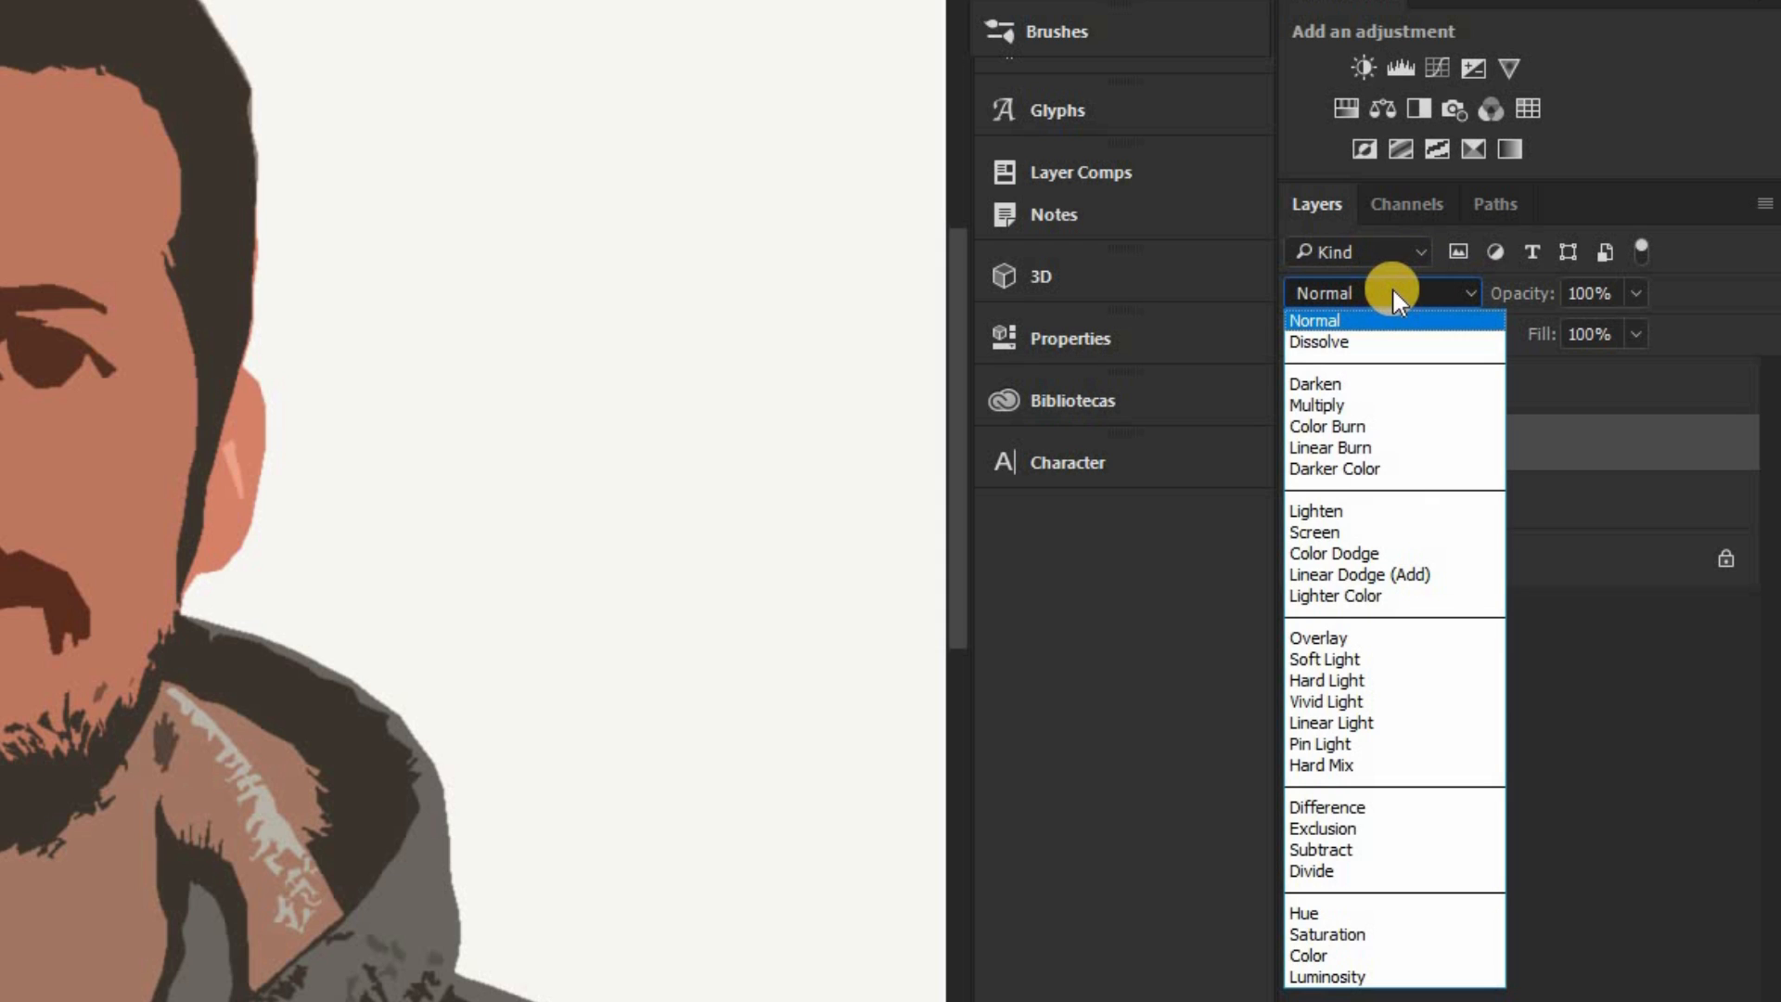
{"action": "left_click", "coordinate": [1437, 872]}
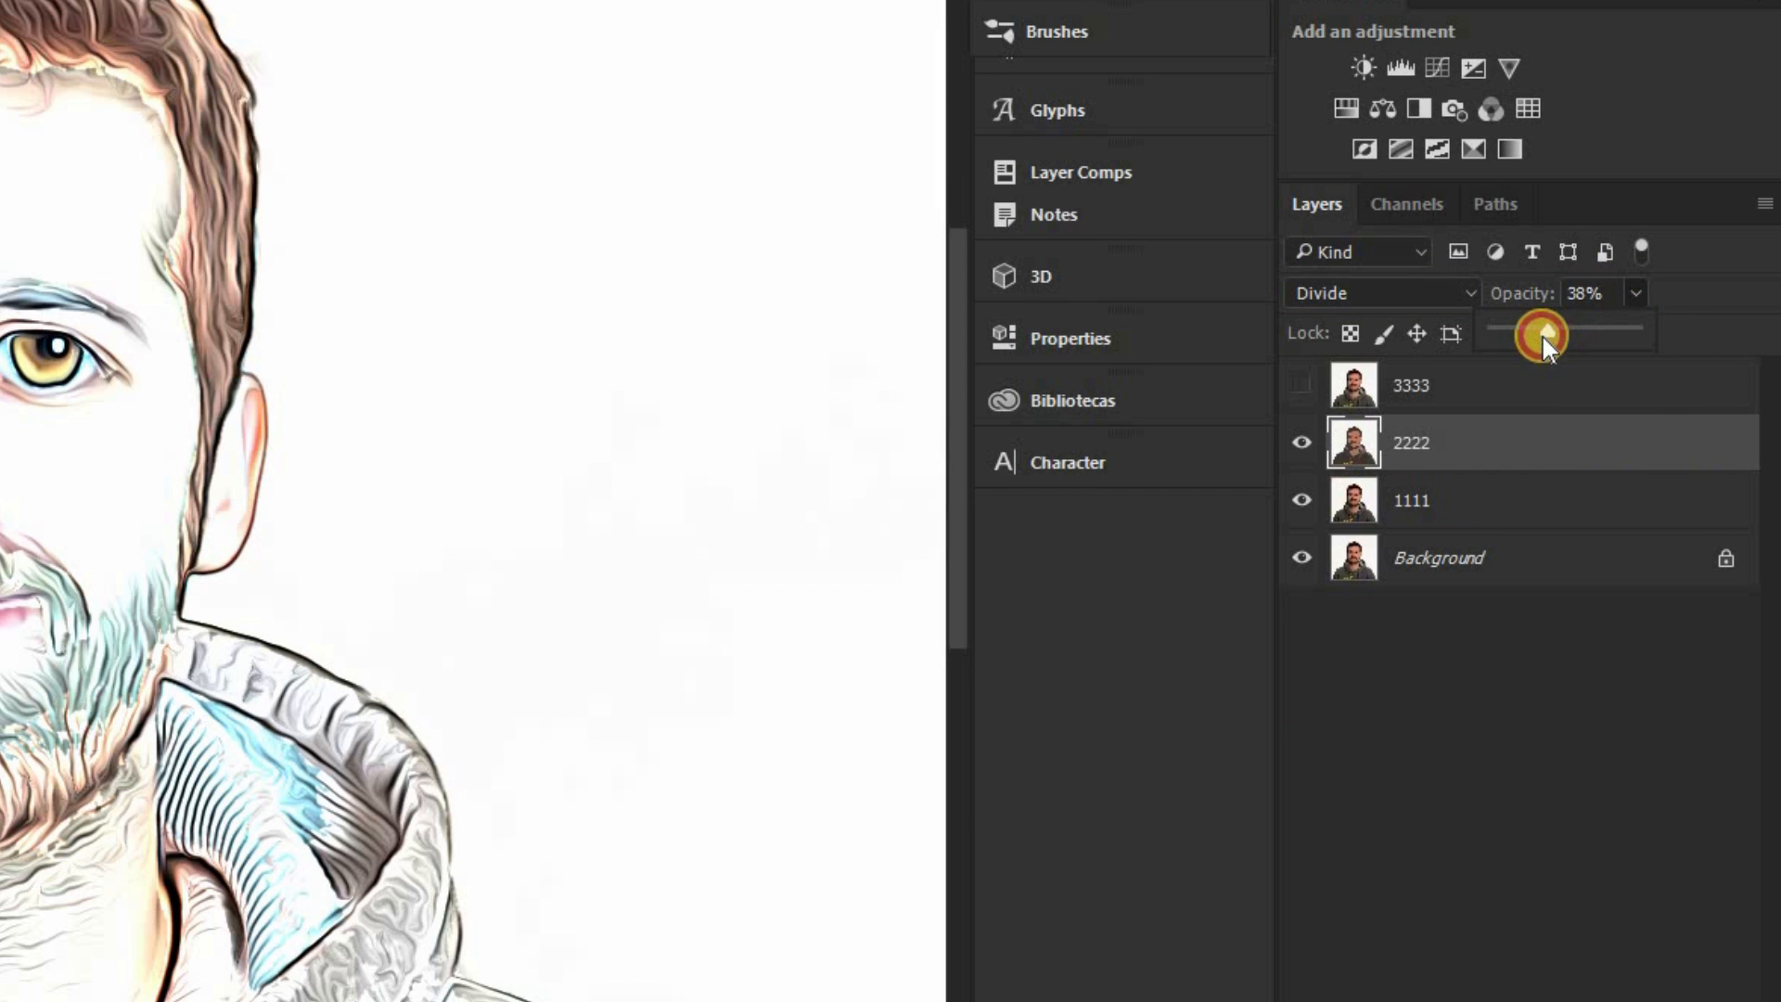
{"action": "mouse_move", "coordinate": [1542, 336]}
{"action": "left_mouse_down"}
{"action": "mouse_move", "coordinate": [1516, 326]}
{"action": "mouse_move", "coordinate": [1551, 332]}
{"action": "left_mouse_up"}
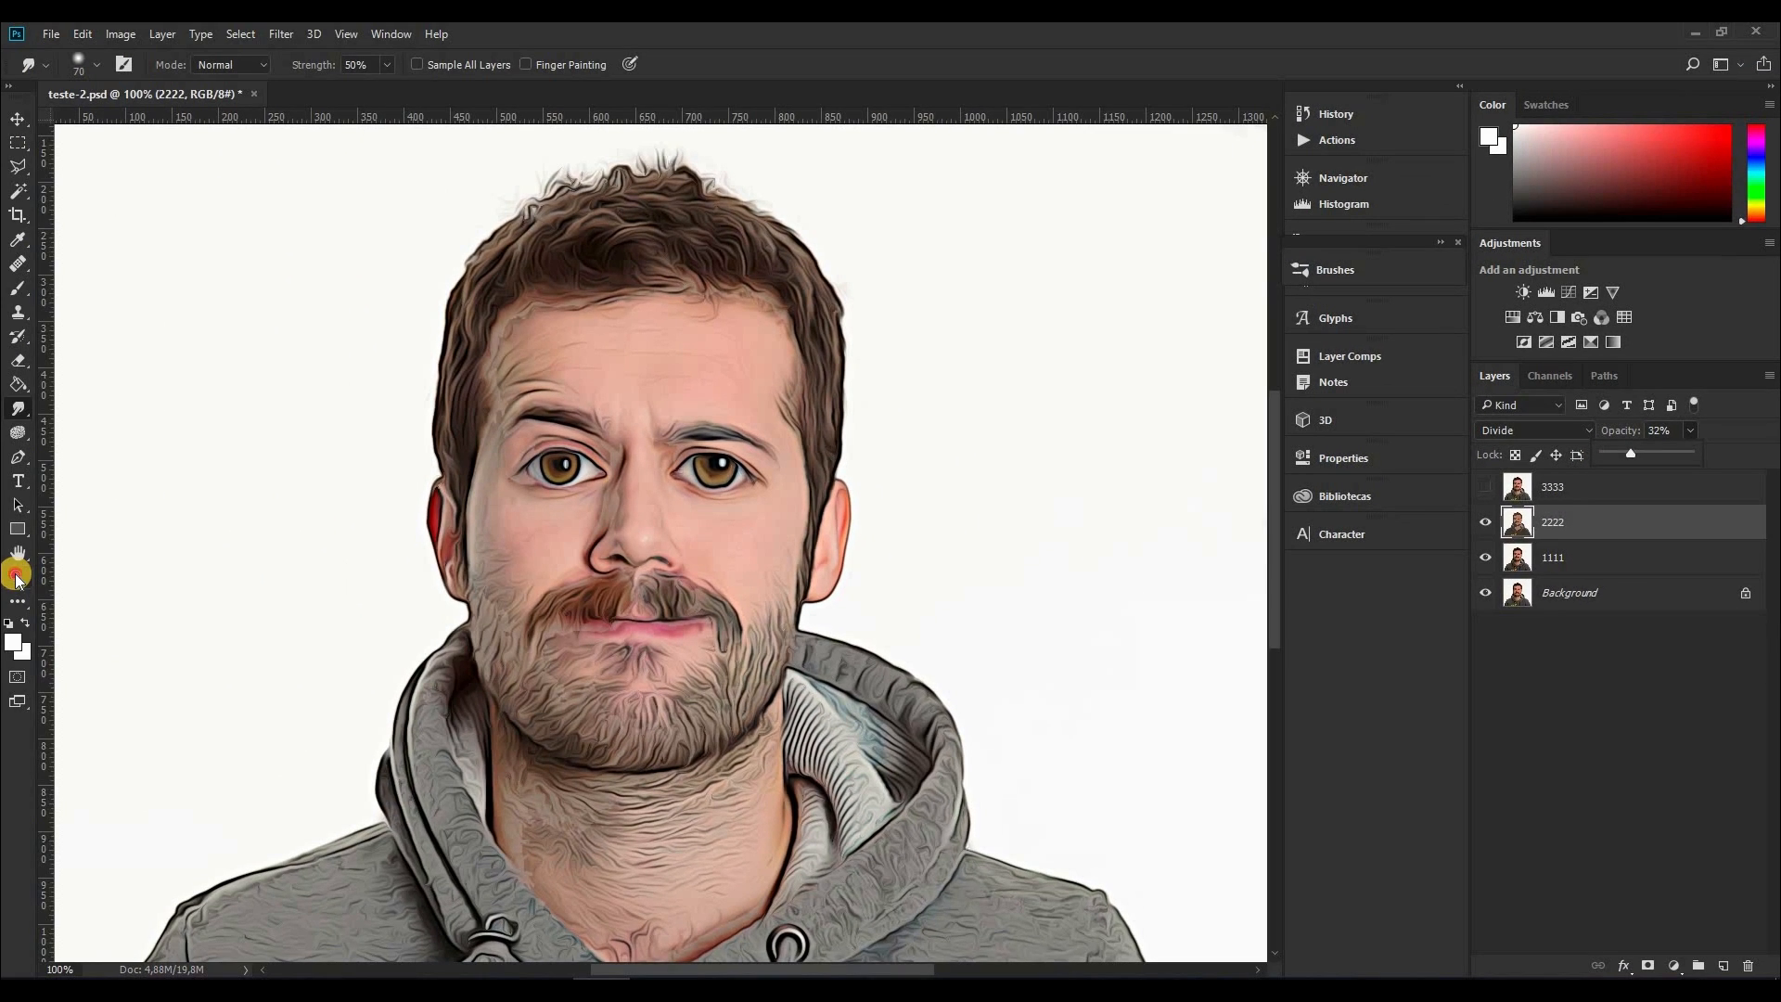
Step: Smooth the blotchy edges along the hairline, temple and forehead on layer 2222 using the Smudge tool with a 56 px brush
{"action": "left_click", "coordinate": [16, 576]}
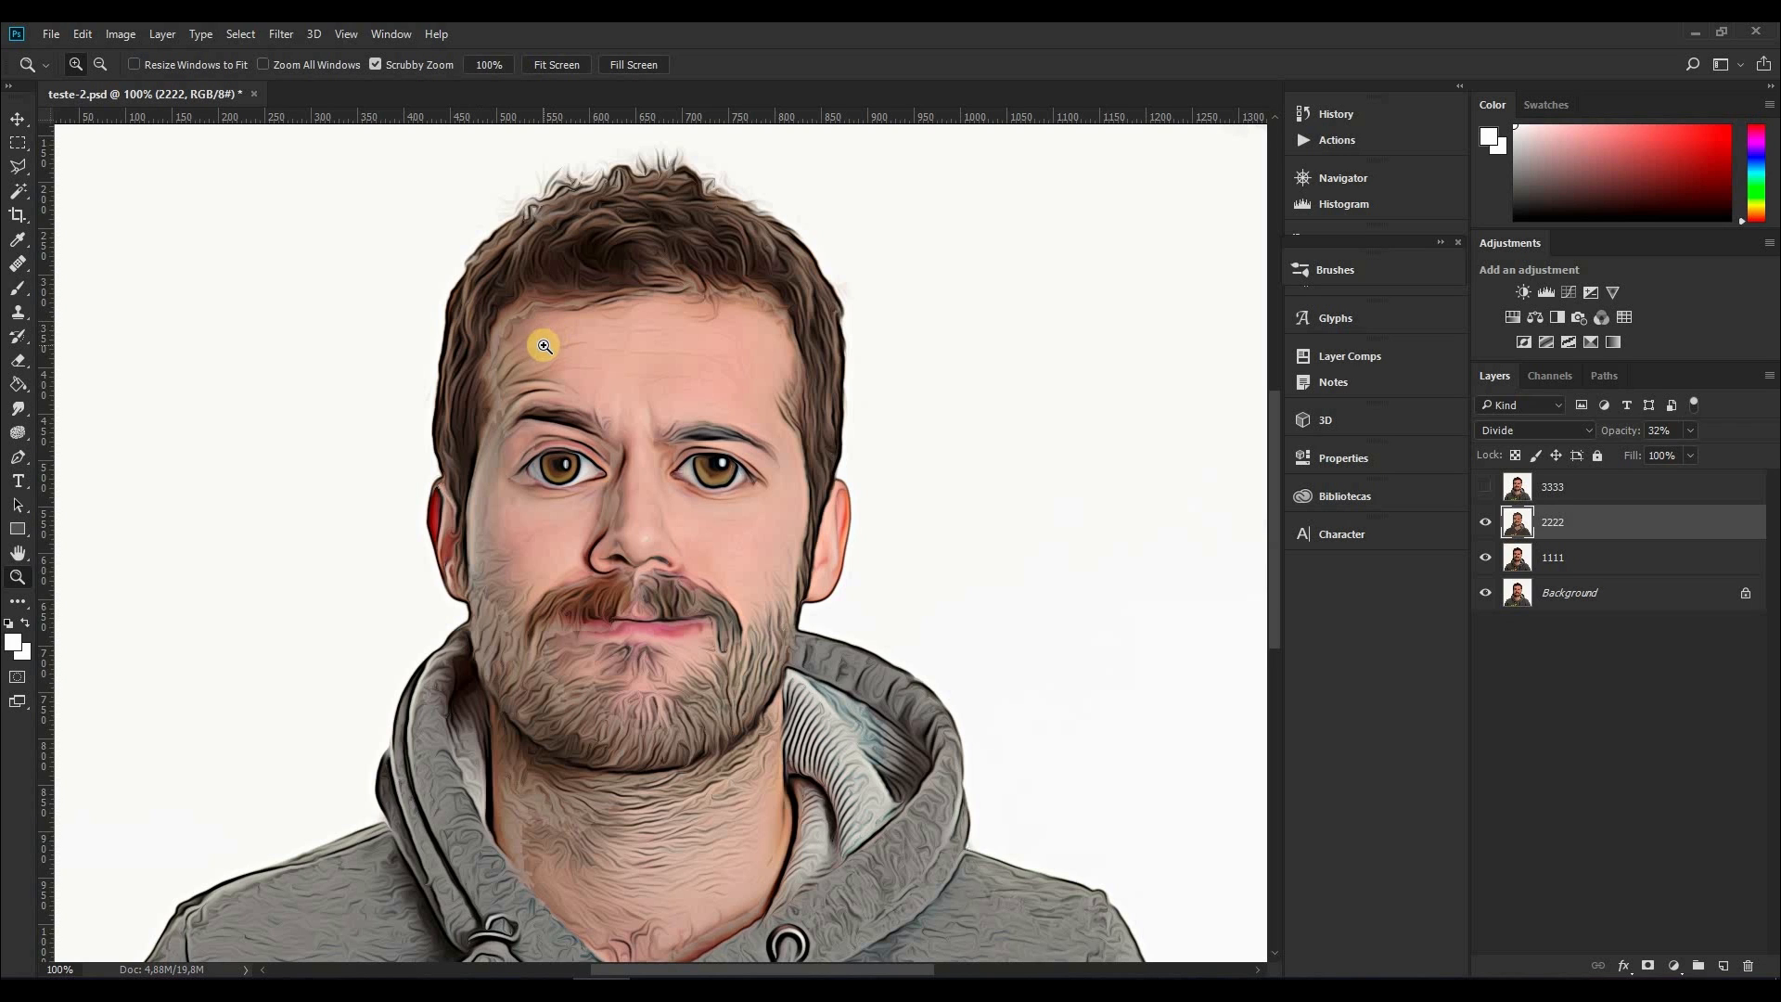
{"action": "left_click", "coordinate": [478, 346]}
{"action": "left_click", "coordinate": [509, 319]}
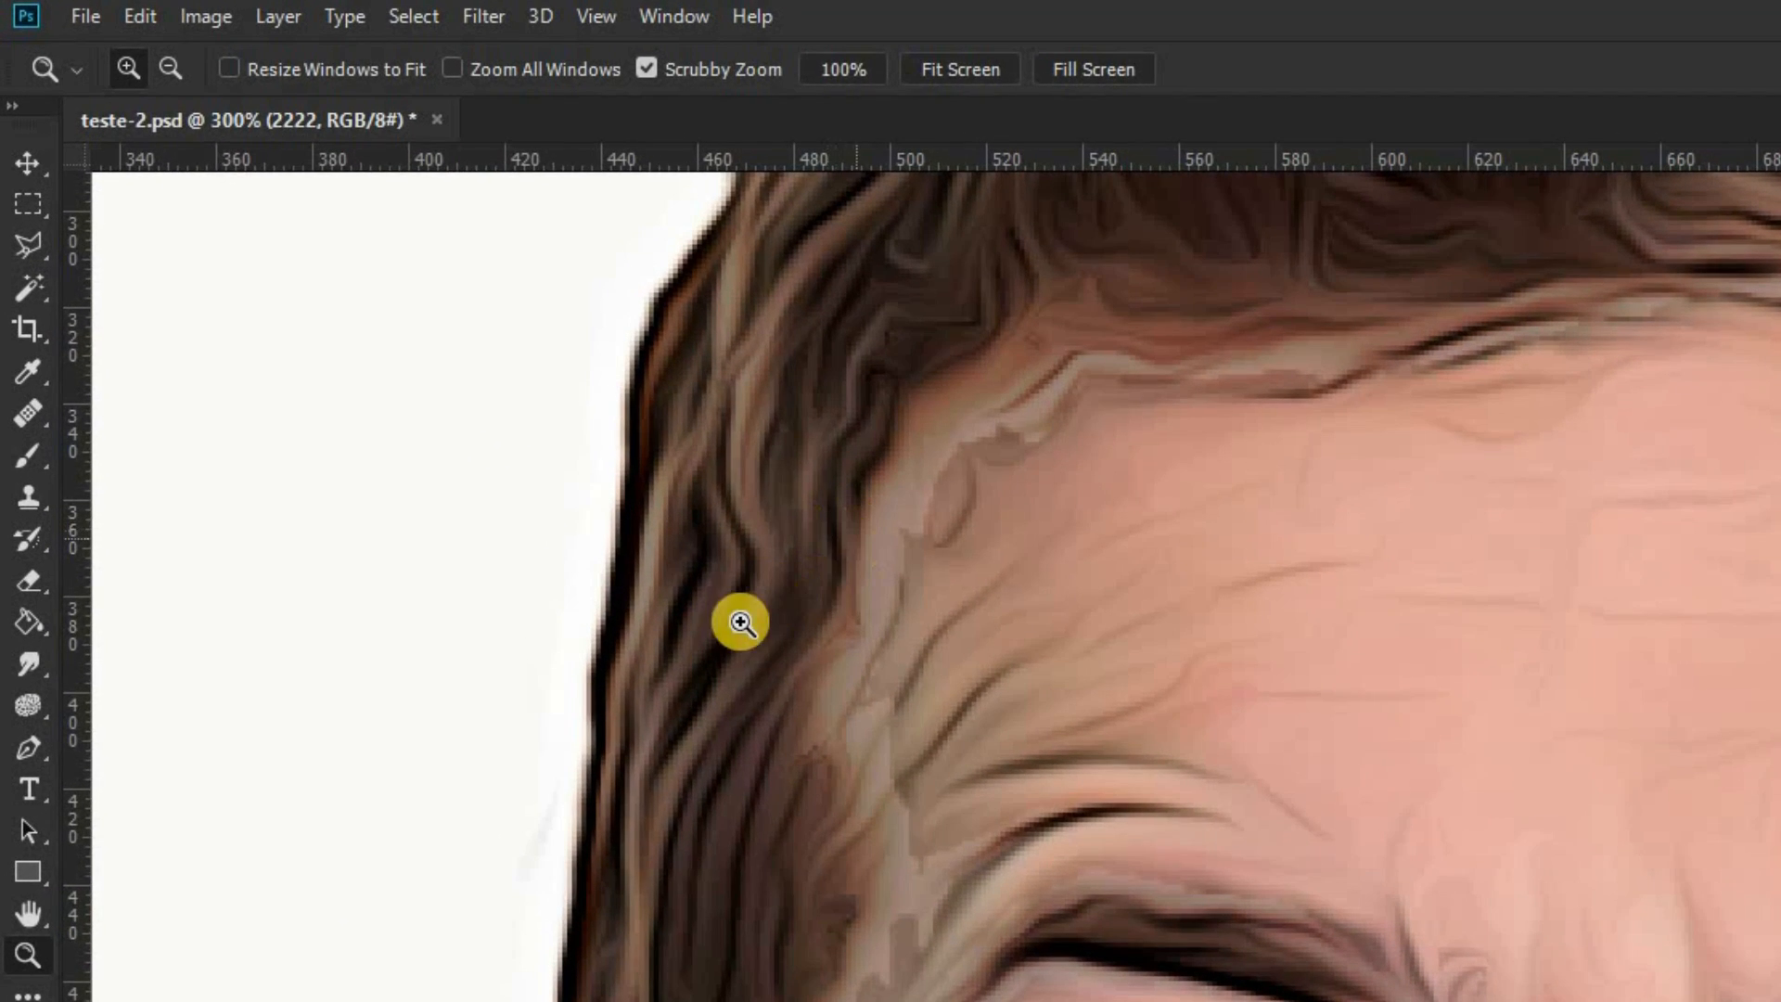
{"action": "left_click", "coordinate": [31, 663]}
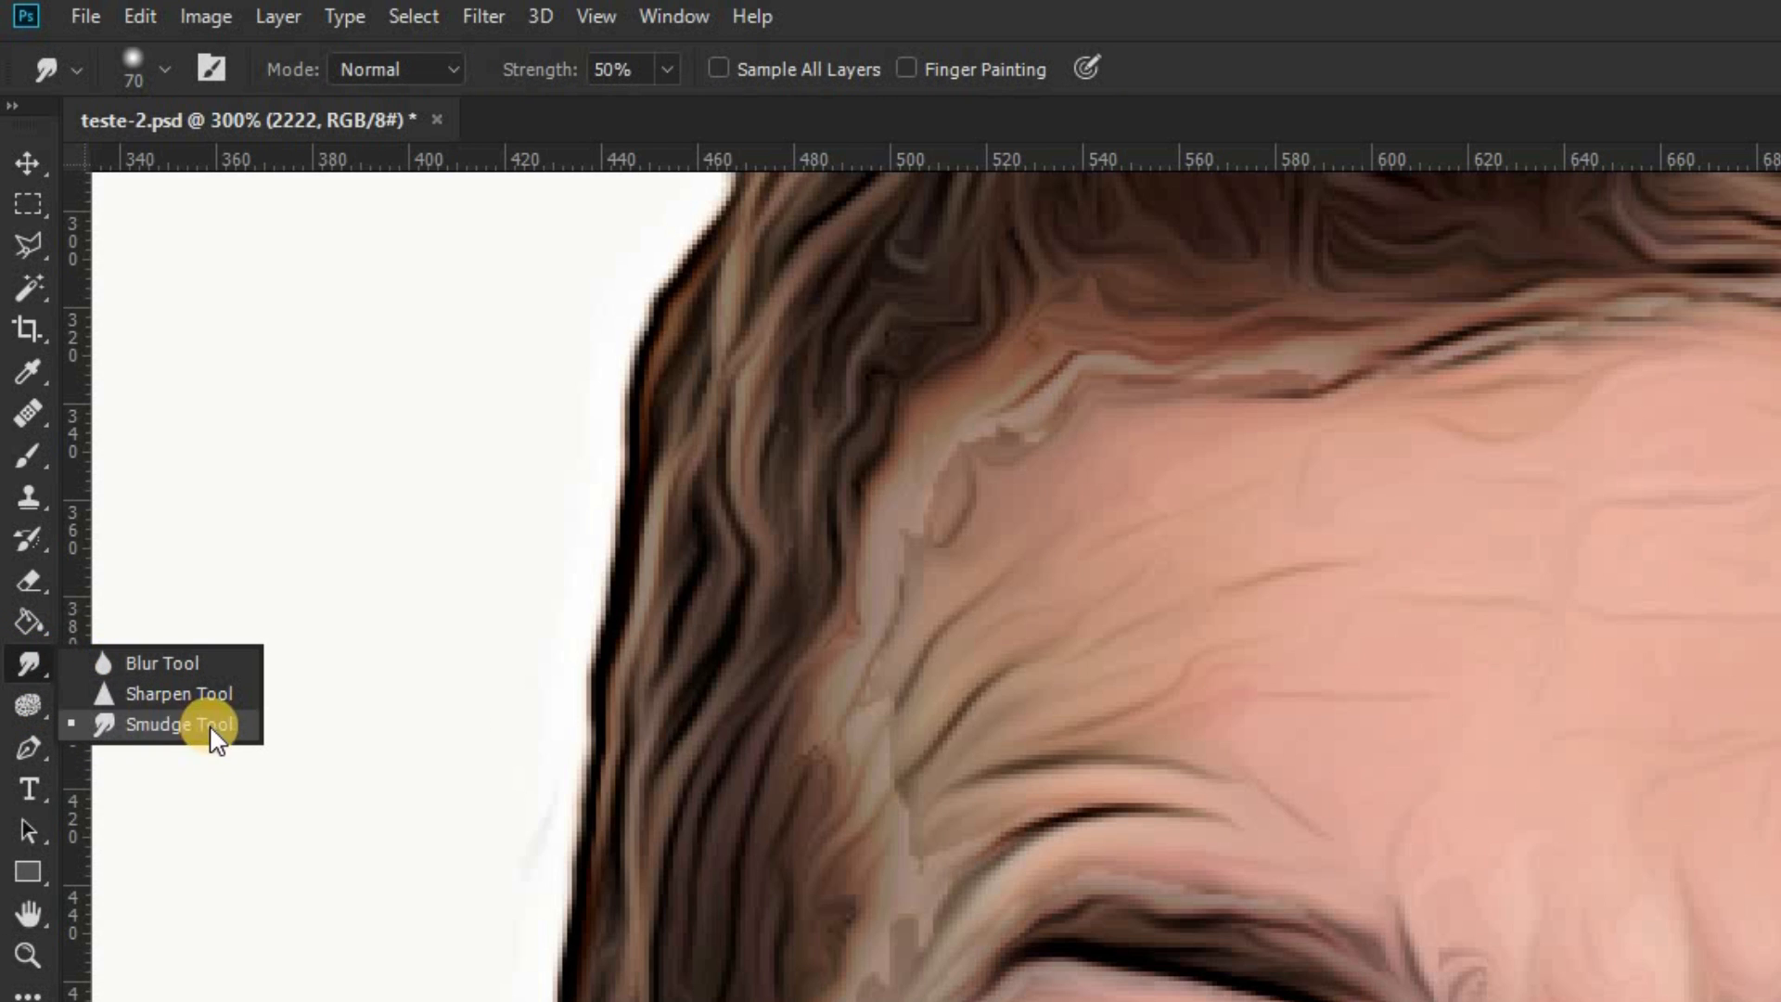
{"action": "left_click", "coordinate": [191, 724]}
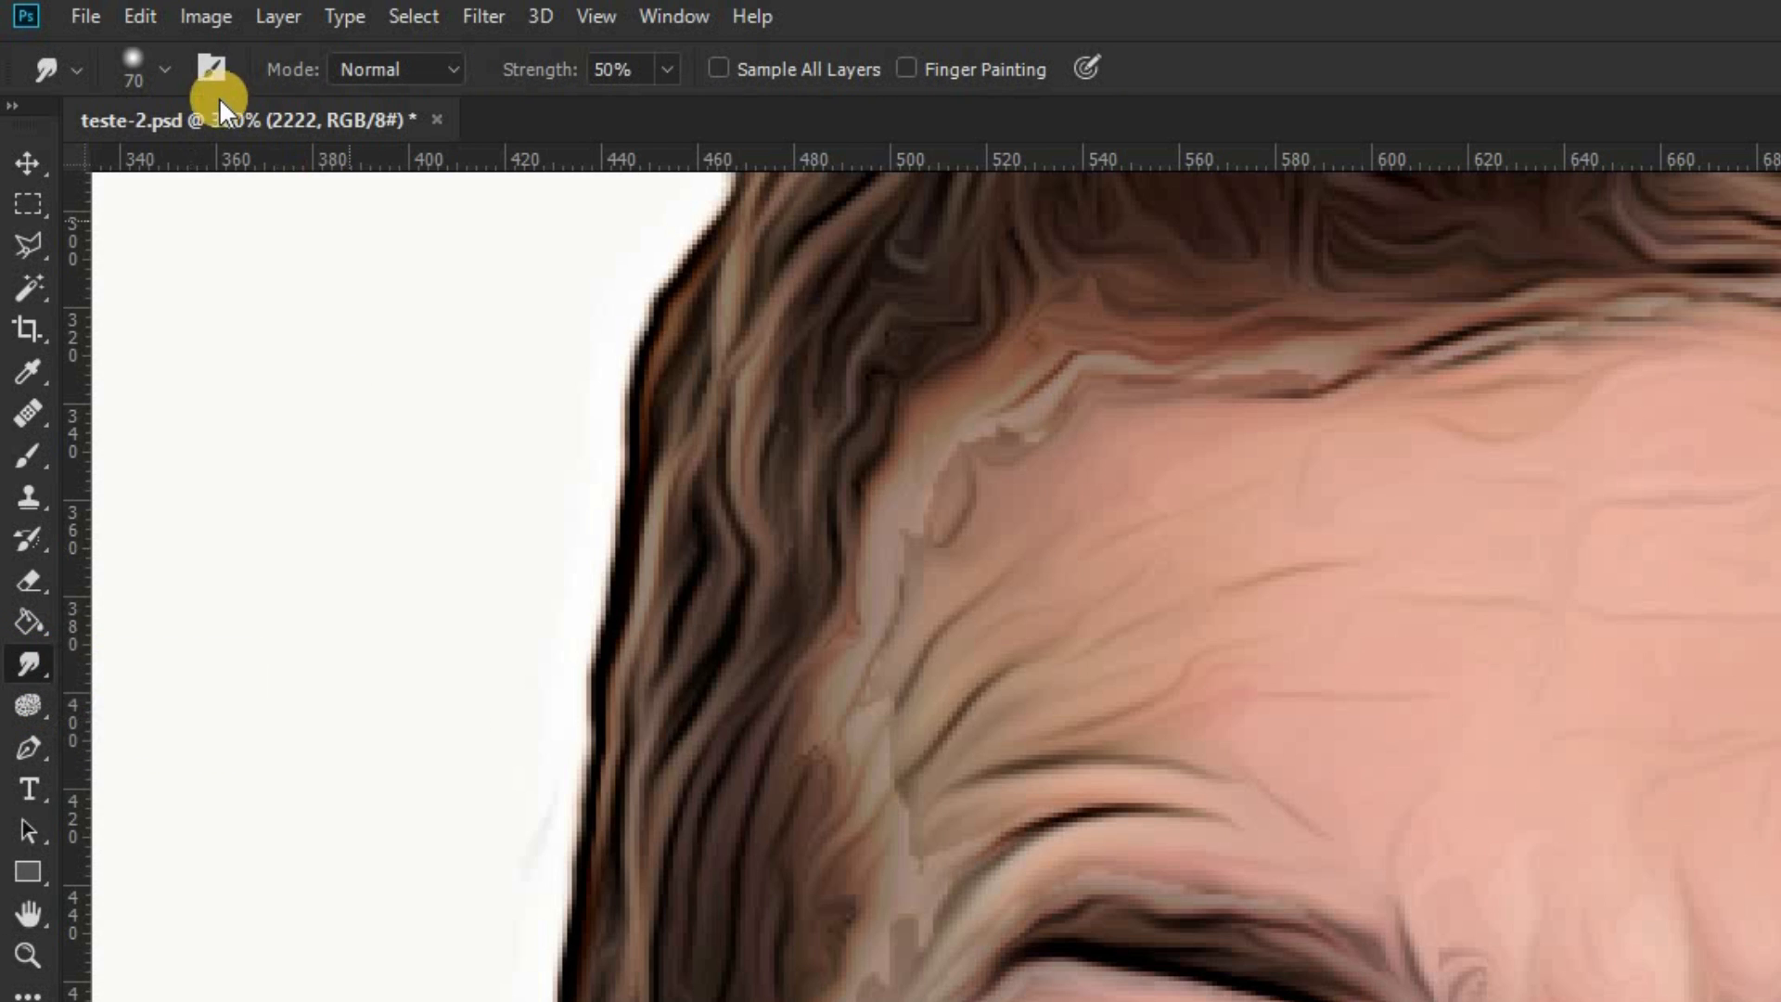
{"action": "left_click", "coordinate": [169, 70]}
{"action": "left_click_drag", "start_coordinate": [244, 177], "coordinate": [233, 173]}
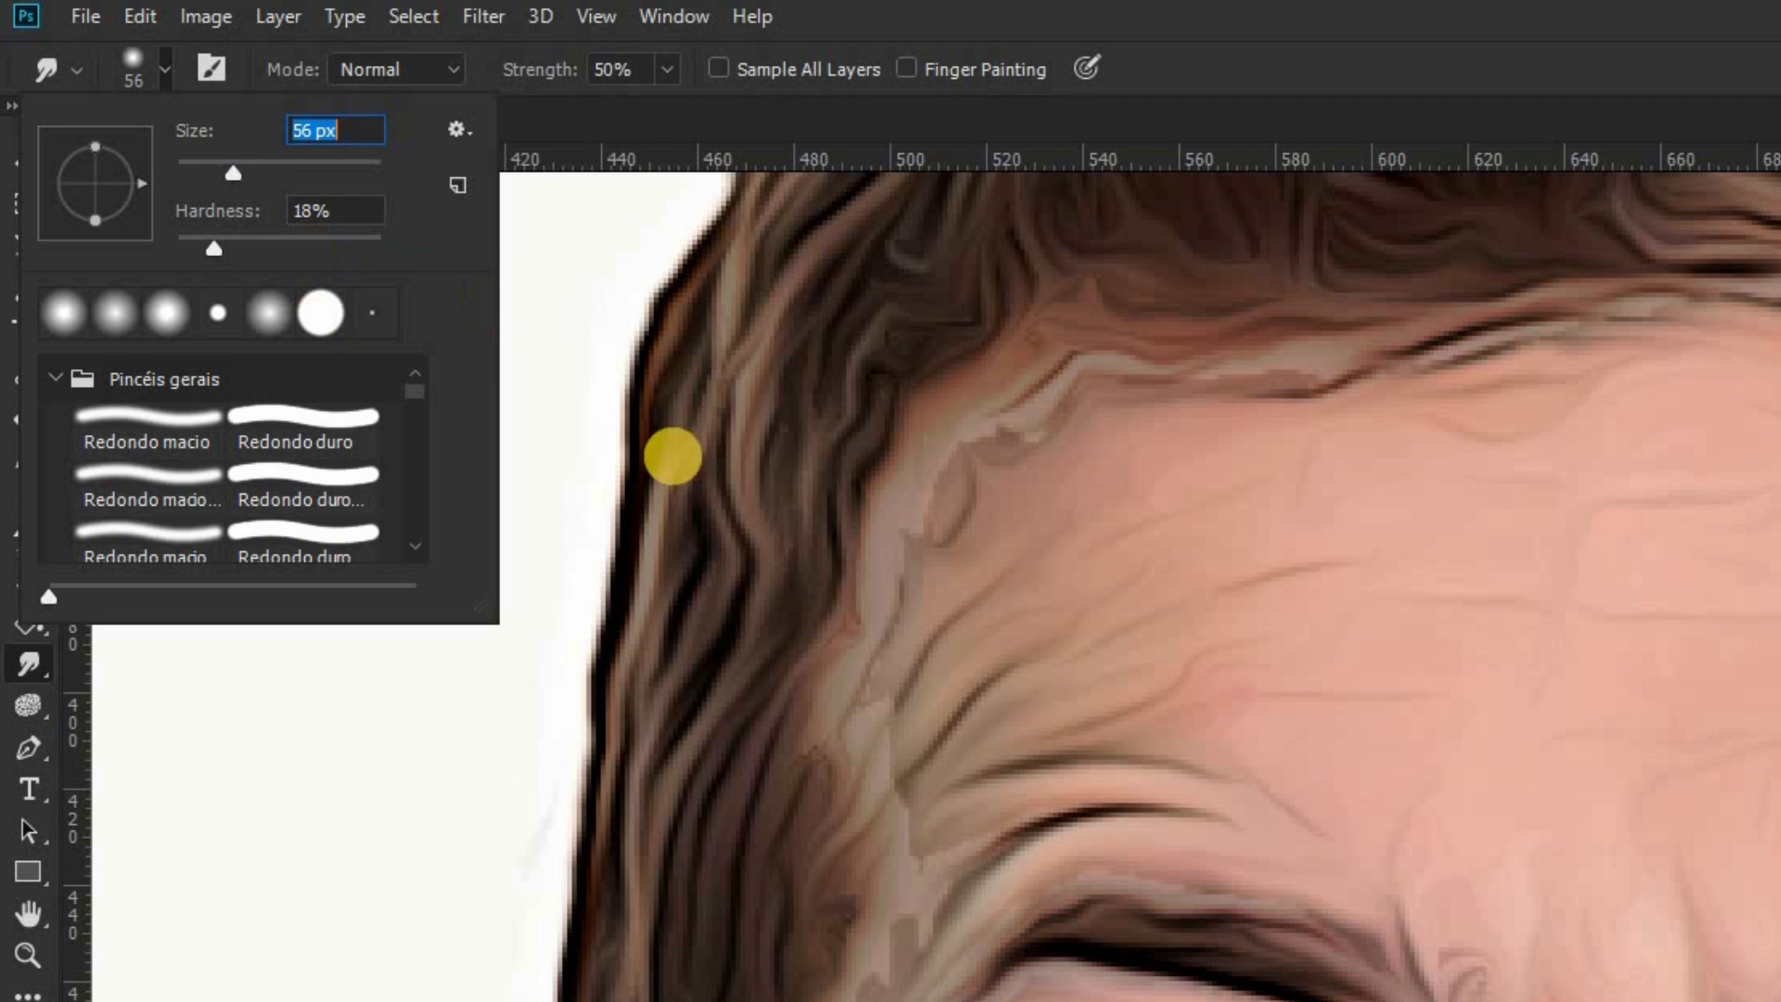
{"action": "mouse_move", "coordinate": [914, 724]}
{"action": "left_mouse_down"}
{"action": "mouse_move", "coordinate": [946, 604]}
{"action": "mouse_move", "coordinate": [1044, 557]}
{"action": "left_mouse_up"}
{"action": "mouse_move", "coordinate": [923, 650]}
{"action": "left_mouse_down"}
{"action": "mouse_move", "coordinate": [1002, 477]}
{"action": "mouse_move", "coordinate": [1087, 451]}
{"action": "left_mouse_up"}
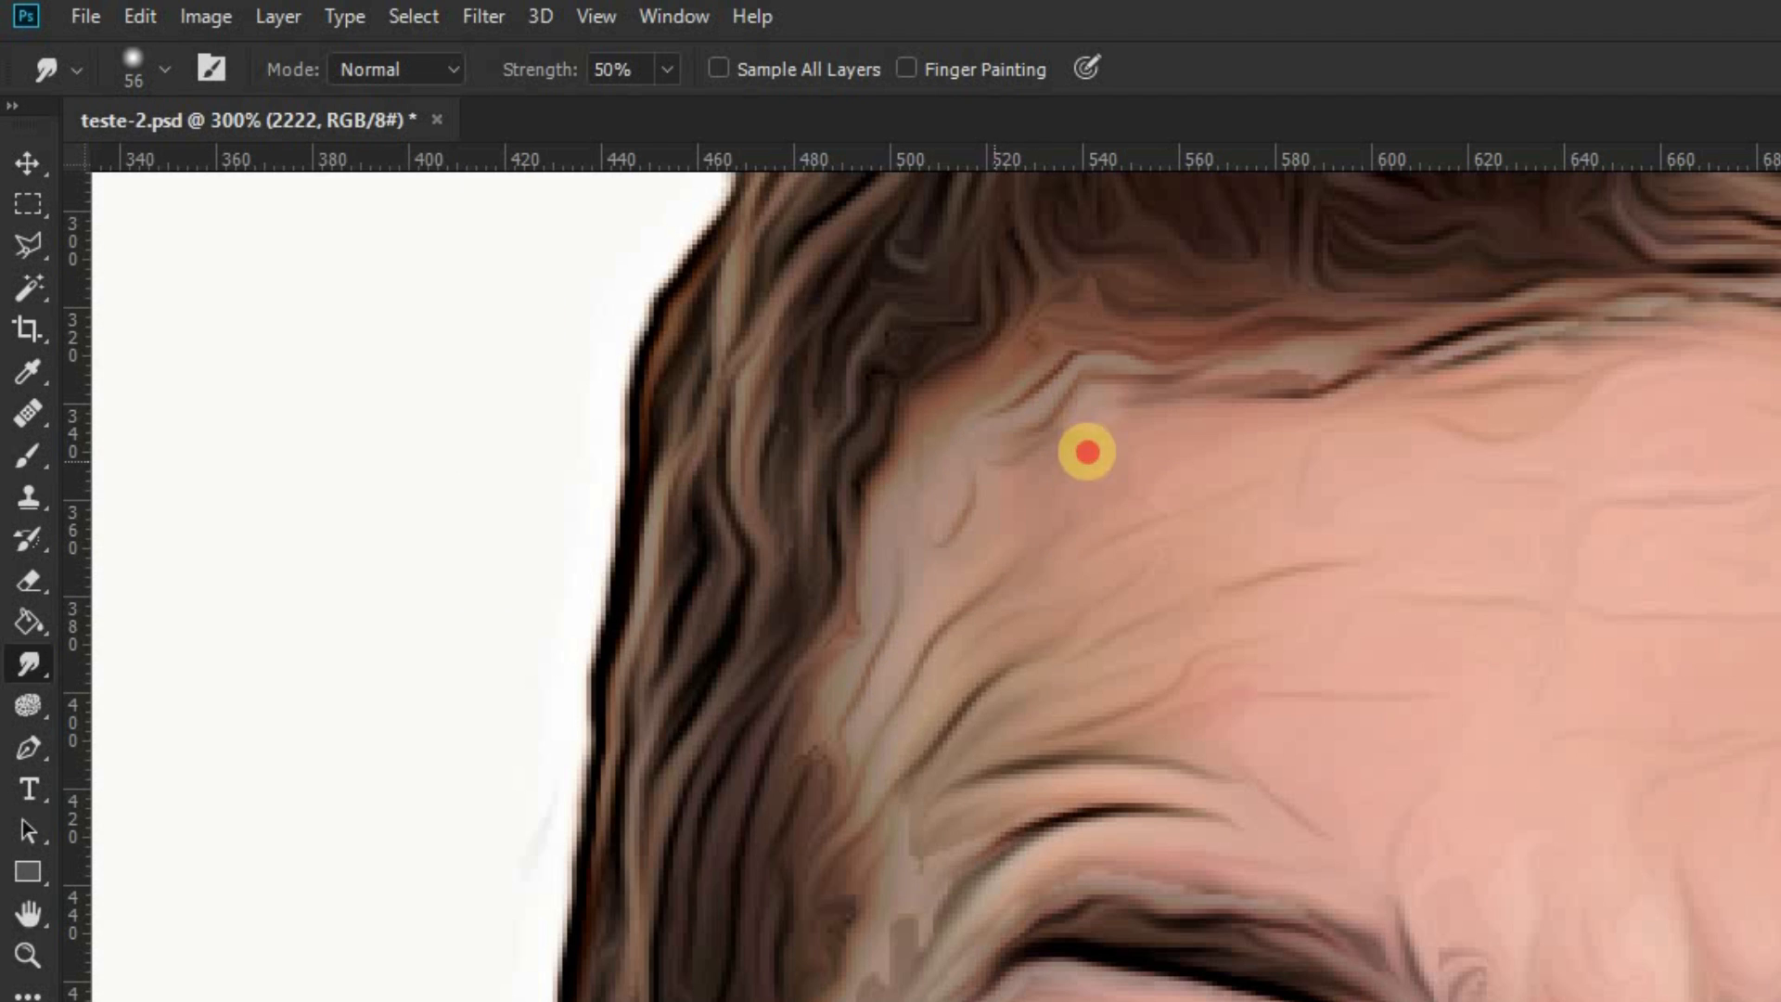
{"action": "mouse_move", "coordinate": [895, 868]}
{"action": "left_mouse_down"}
{"action": "mouse_move", "coordinate": [996, 763]}
{"action": "mouse_move", "coordinate": [964, 772]}
{"action": "mouse_move", "coordinate": [957, 698]}
{"action": "mouse_move", "coordinate": [1029, 650]}
{"action": "left_mouse_up"}
{"action": "left_click_drag", "start_coordinate": [1270, 412], "coordinate": [1146, 400]}
Step: Smudge the remaining hard color edges around the face, nose and lips on layer 2222, finishing at 100% zoom
{"action": "scroll", "coordinate": [904, 912], "scroll_direction": "down", "scroll_amount": 2}
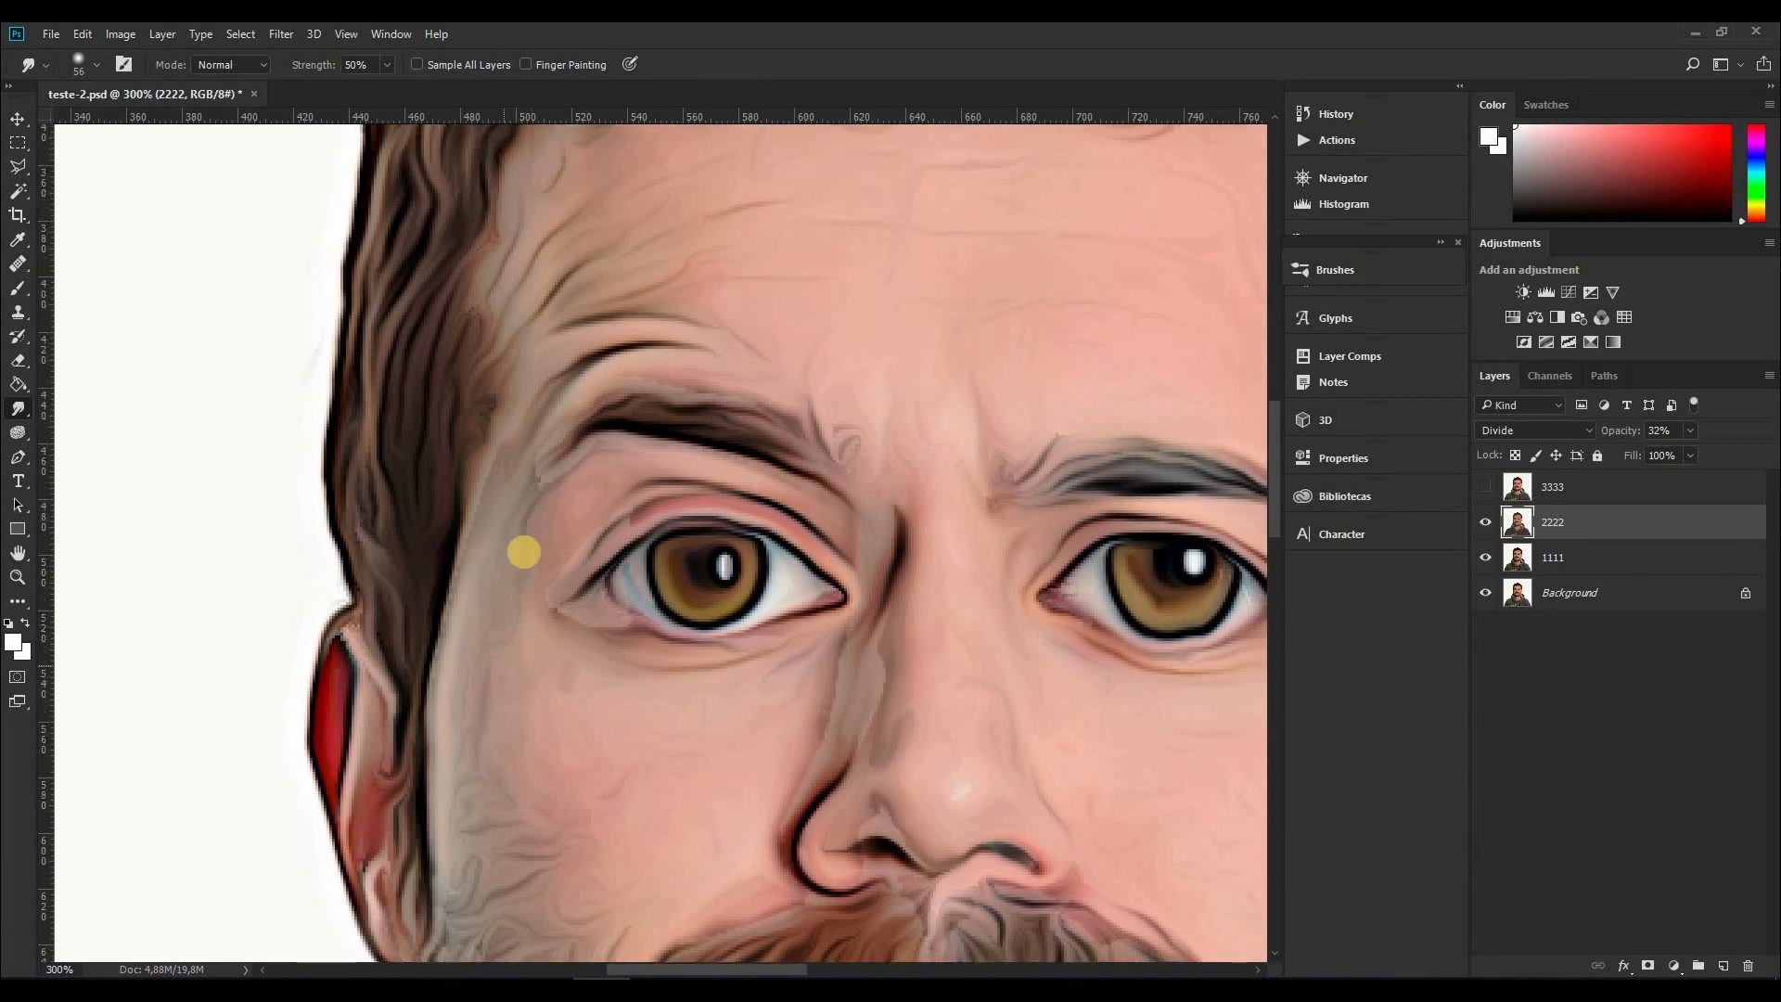
{"action": "scroll", "coordinate": [524, 552], "scroll_direction": "down", "scroll_amount": 1}
{"action": "left_click", "coordinate": [1005, 808]}
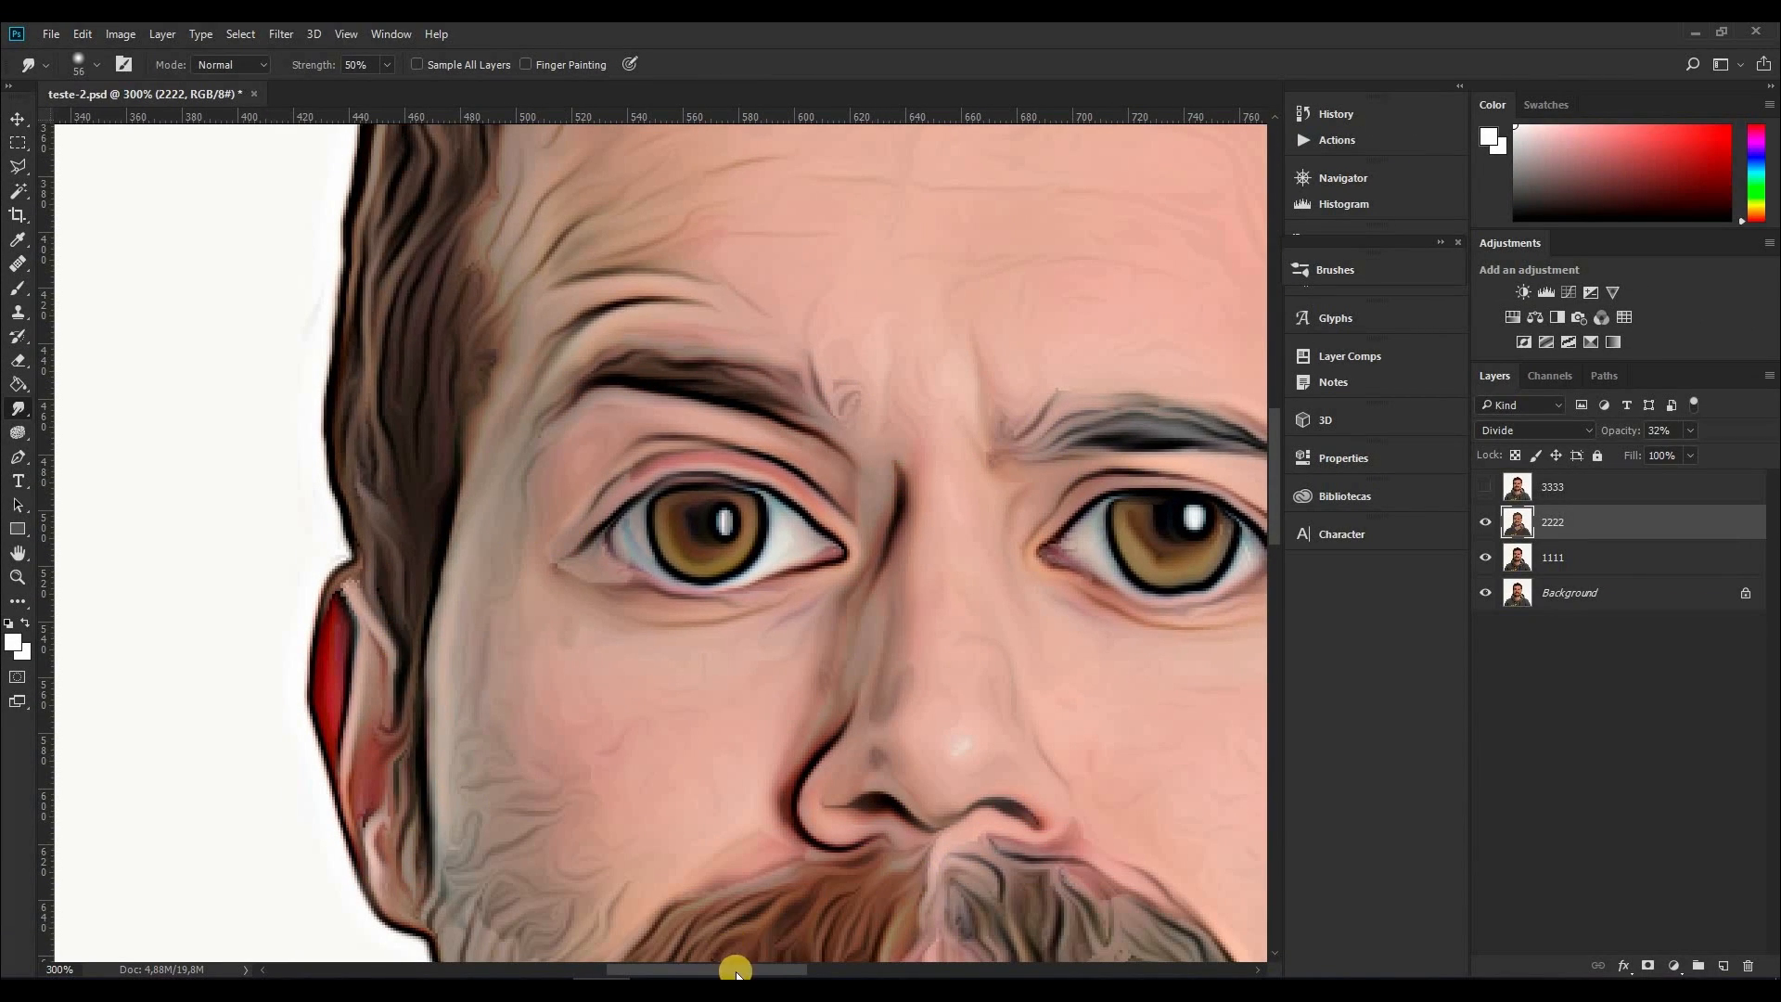
{"action": "left_click_drag", "start_coordinate": [736, 969], "coordinate": [819, 969]}
{"action": "scroll", "coordinate": [894, 393], "scroll_direction": "up", "scroll_amount": 5}
{"action": "left_click", "coordinate": [895, 393]}
{"action": "scroll", "coordinate": [966, 835], "scroll_direction": "down", "scroll_amount": 18}
{"action": "left_click_drag", "start_coordinate": [223, 450], "coordinate": [338, 430]}
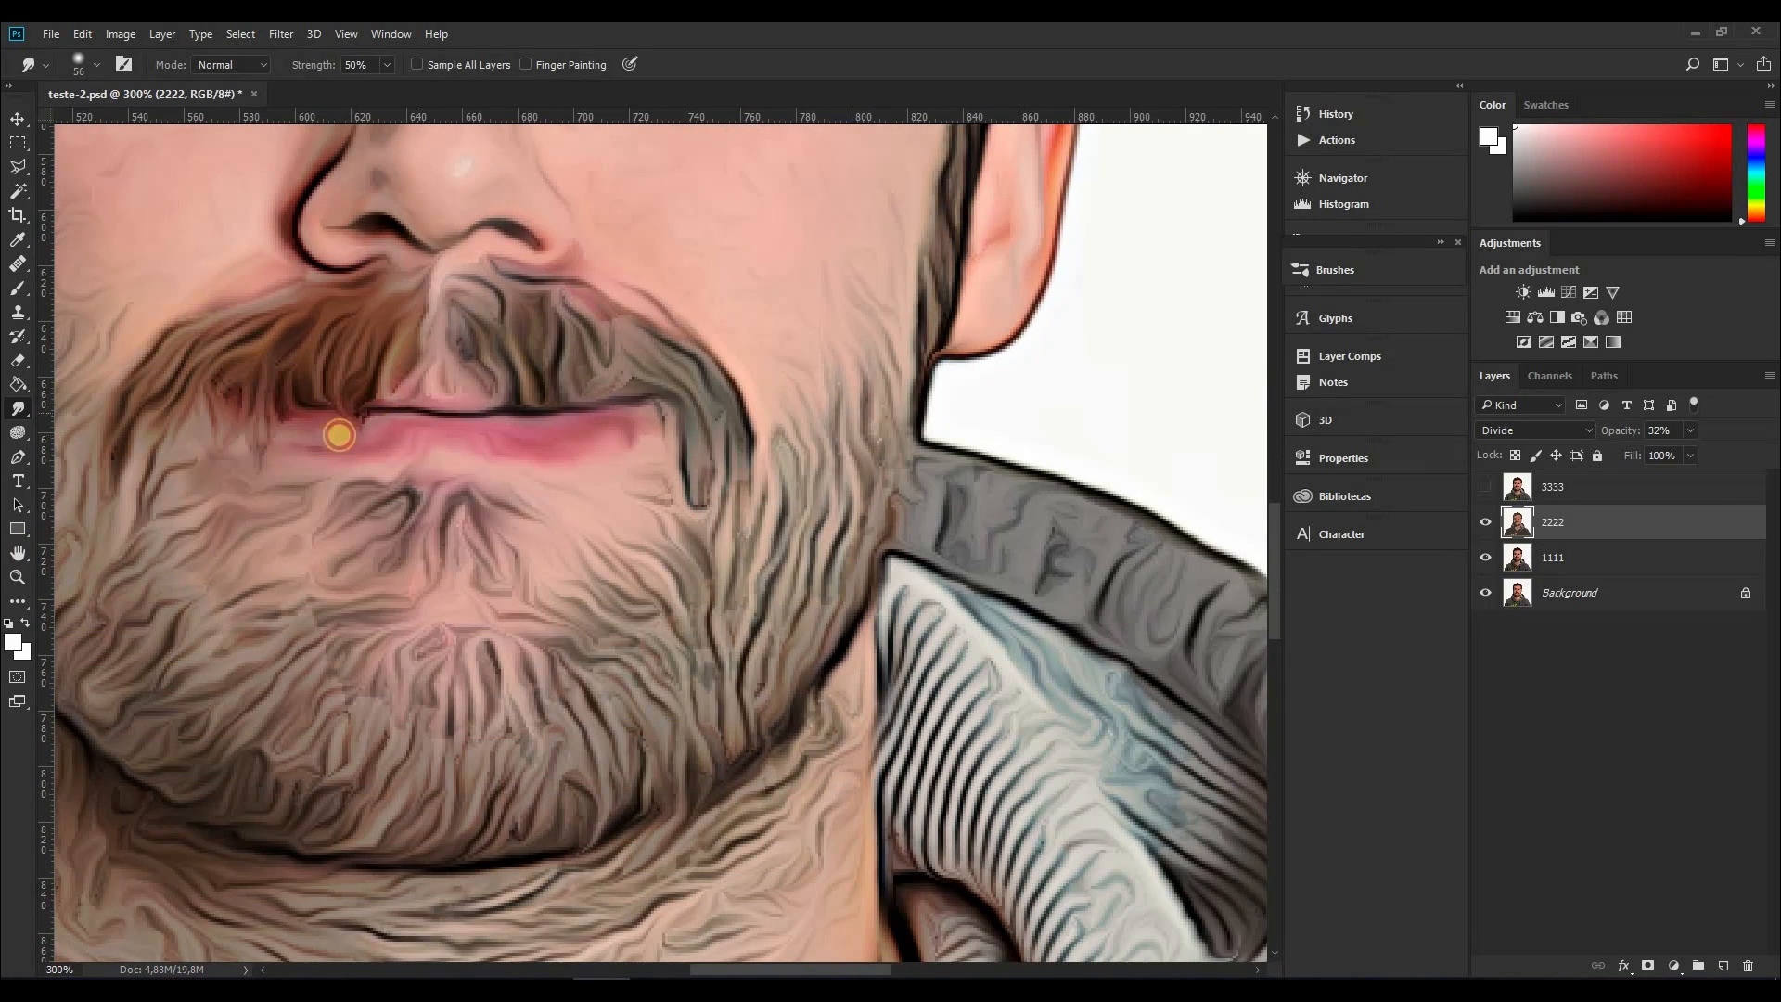
{"action": "left_click_drag", "start_coordinate": [779, 969], "coordinate": [718, 968]}
{"action": "right_click", "coordinate": [577, 553]}
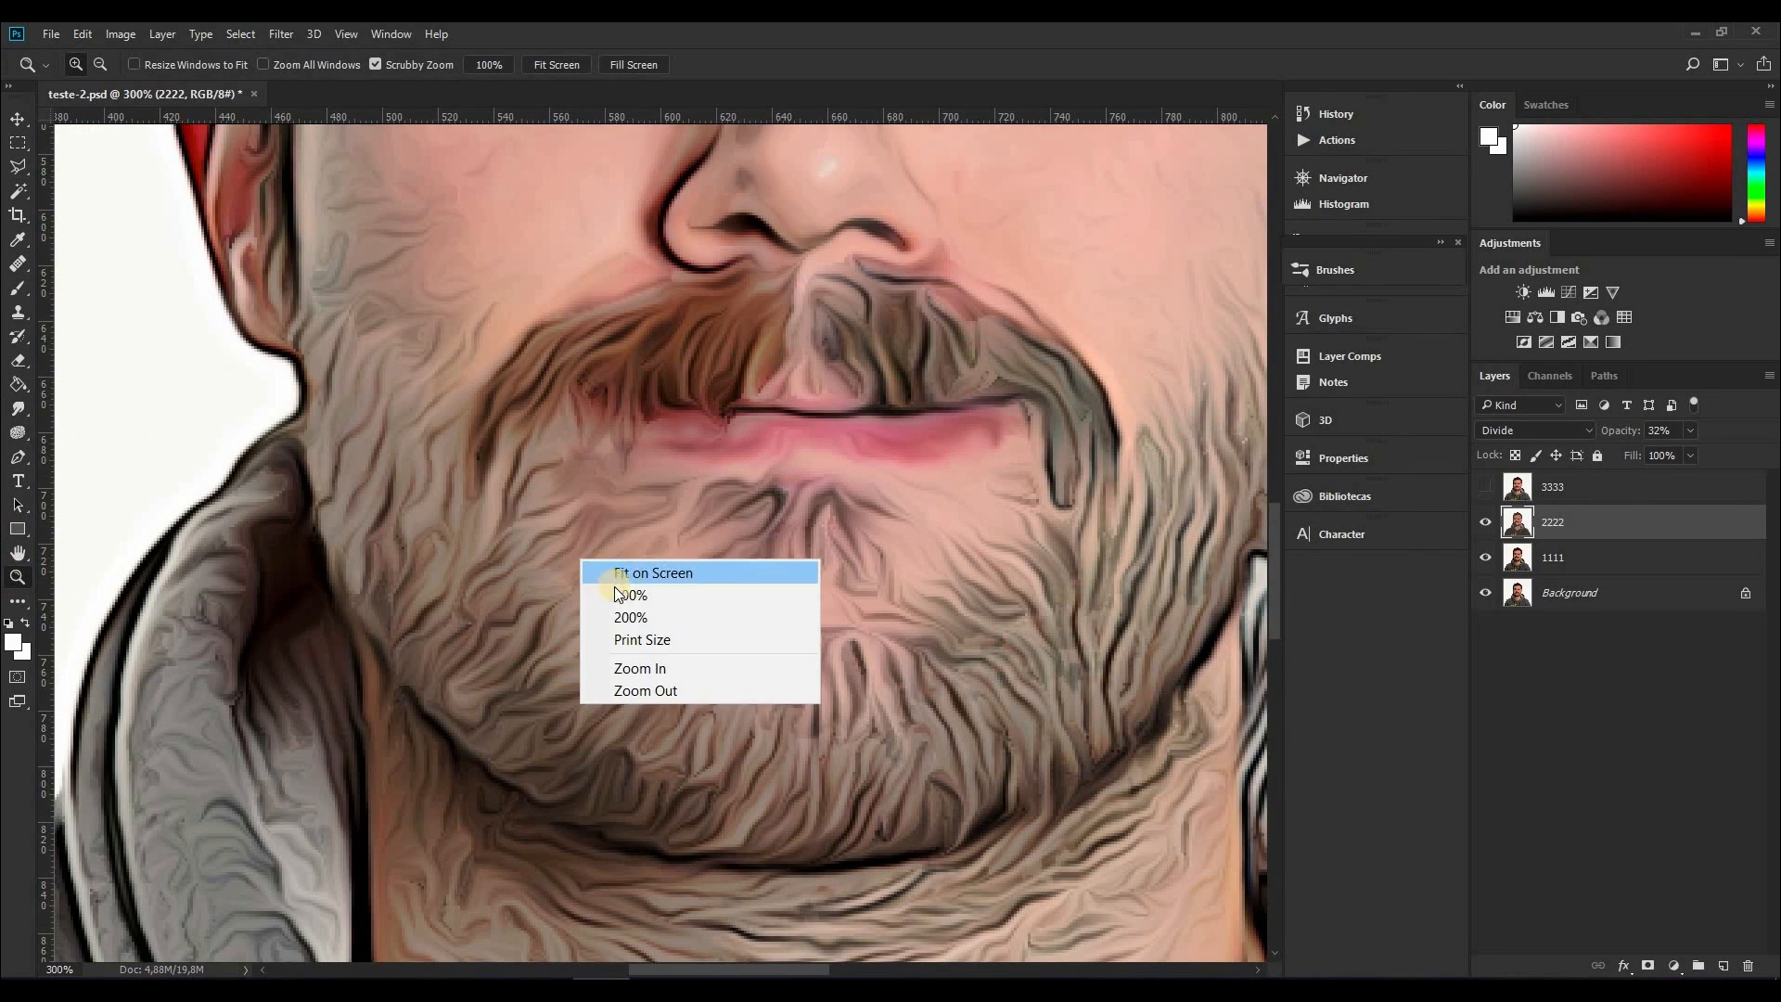
{"action": "left_click", "coordinate": [733, 592]}
{"action": "scroll", "coordinate": [409, 620], "scroll_direction": "up", "scroll_amount": 5}
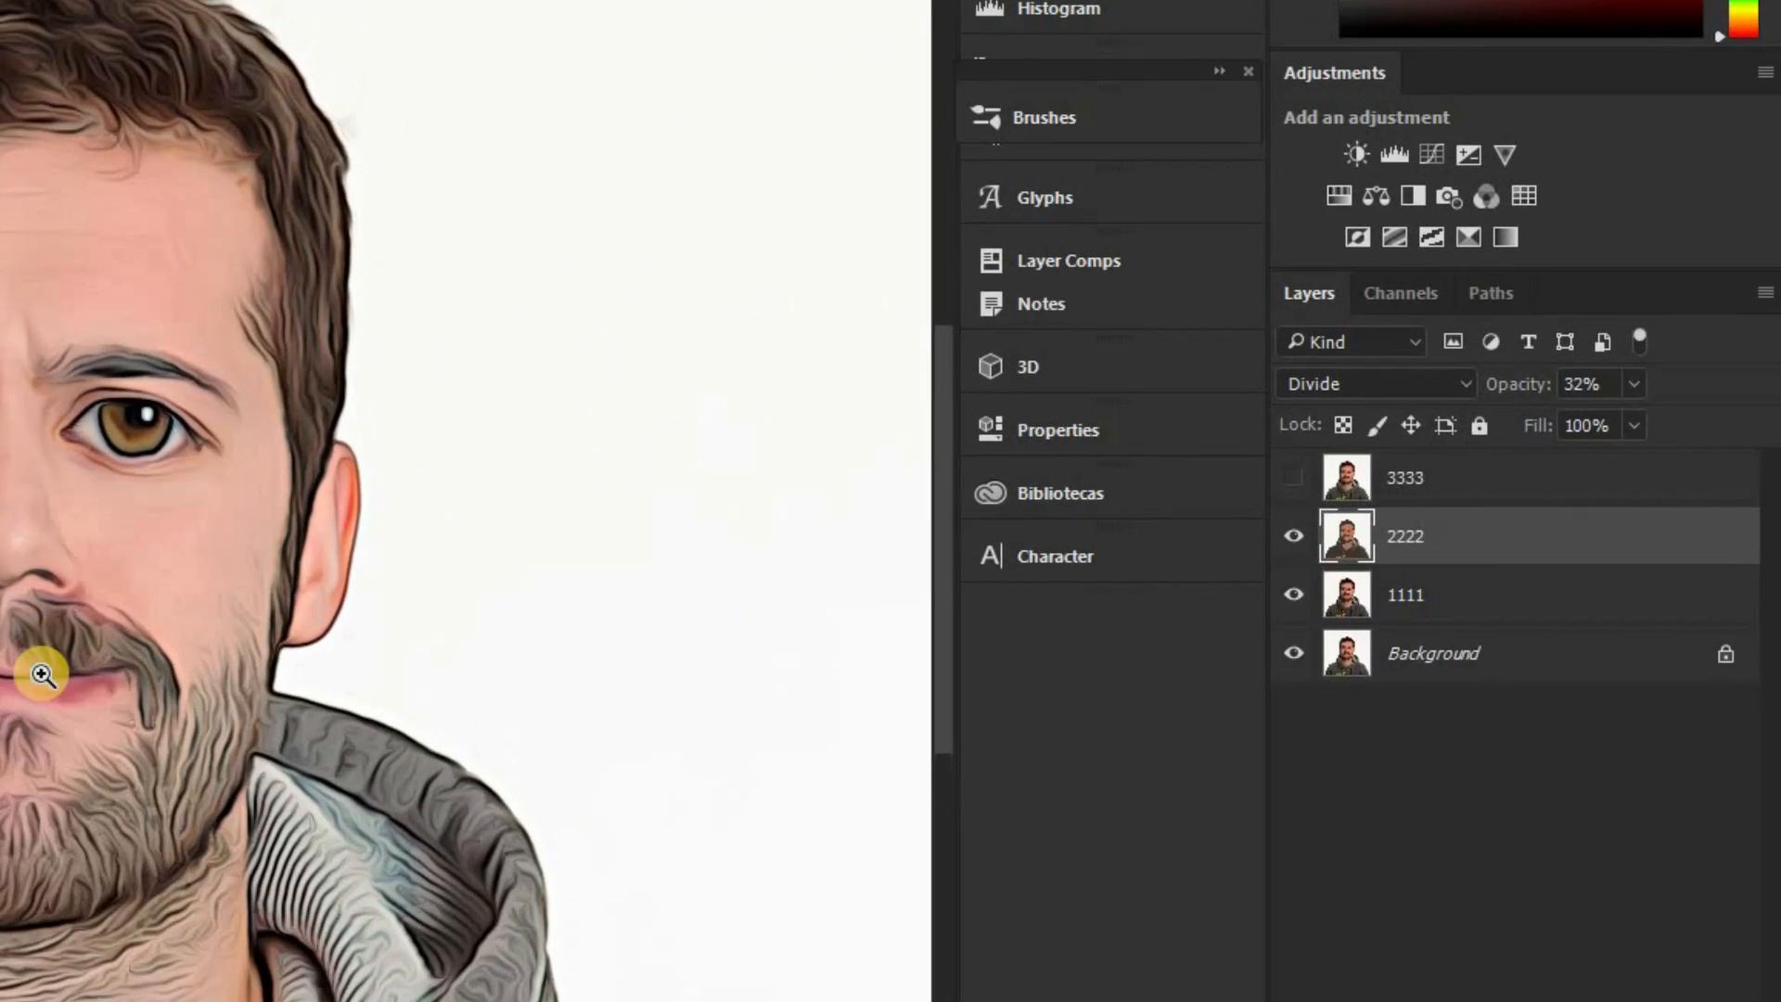
{"action": "scroll", "coordinate": [389, 637], "scroll_direction": "down", "scroll_amount": 2}
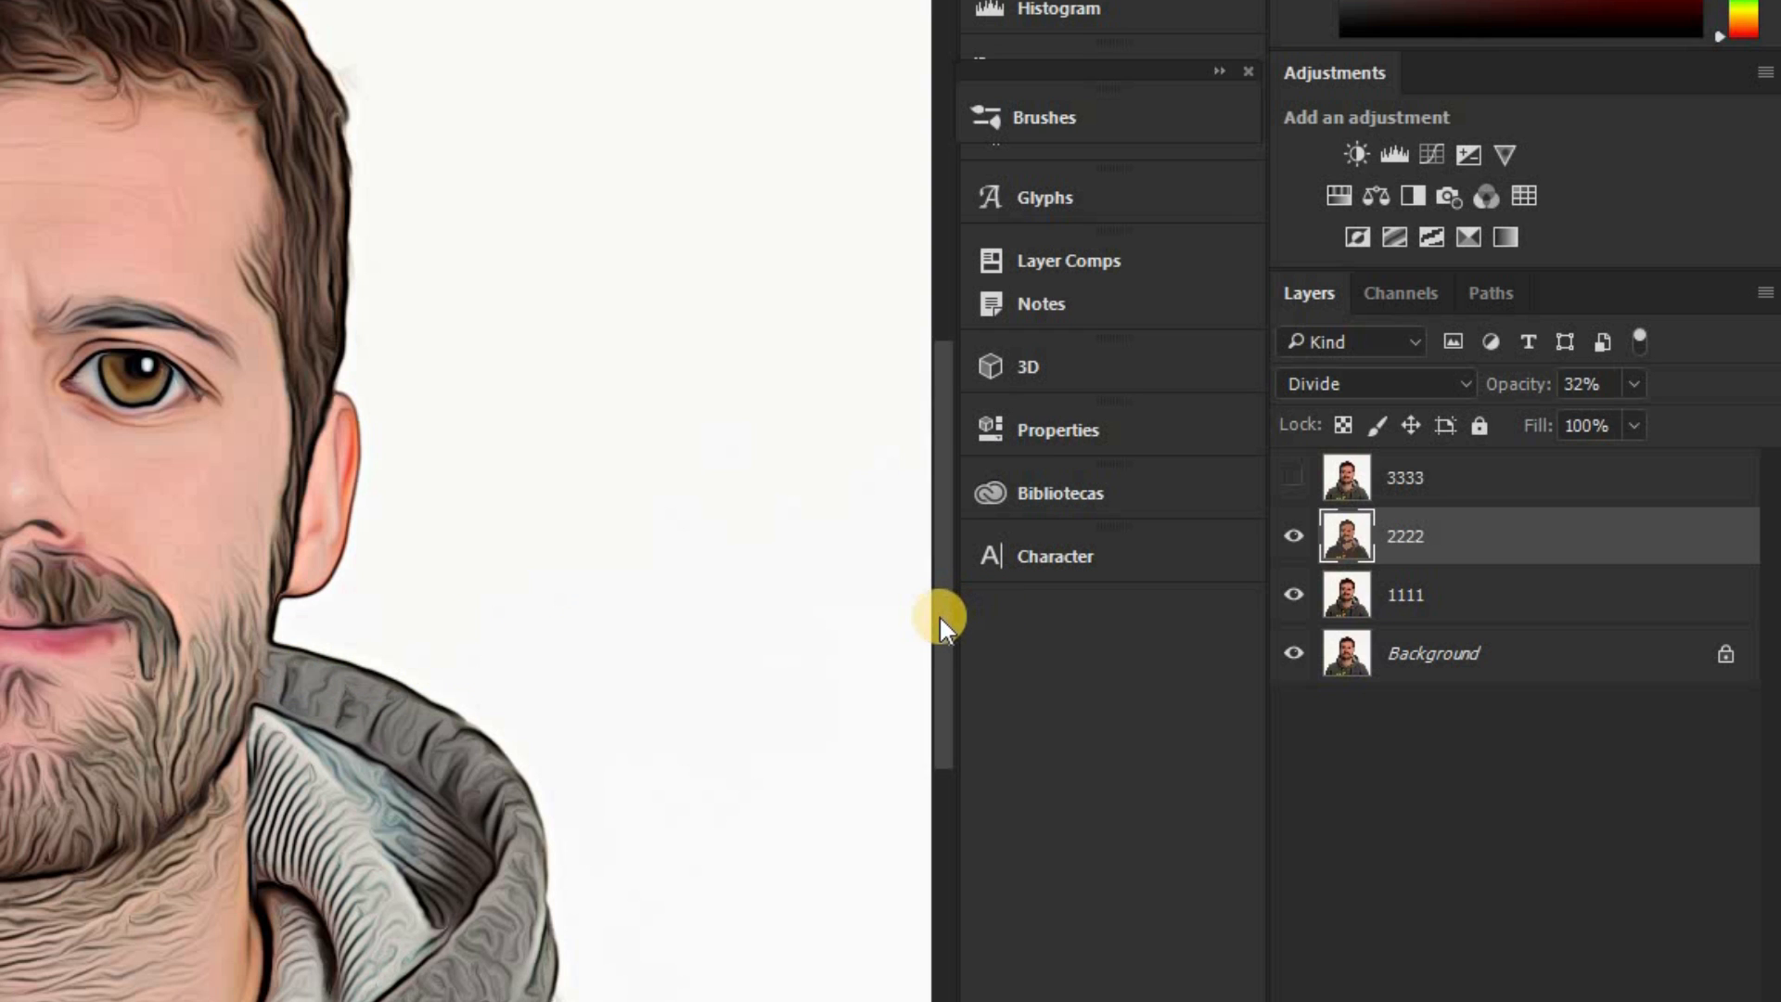
Step: Show layer 3333 and apply Poster Edges to it with Edge Thickness 0, Edge Intensity 10 and Posterization 4
{"action": "left_click", "coordinate": [1293, 477]}
{"action": "left_click", "coordinate": [1473, 487]}
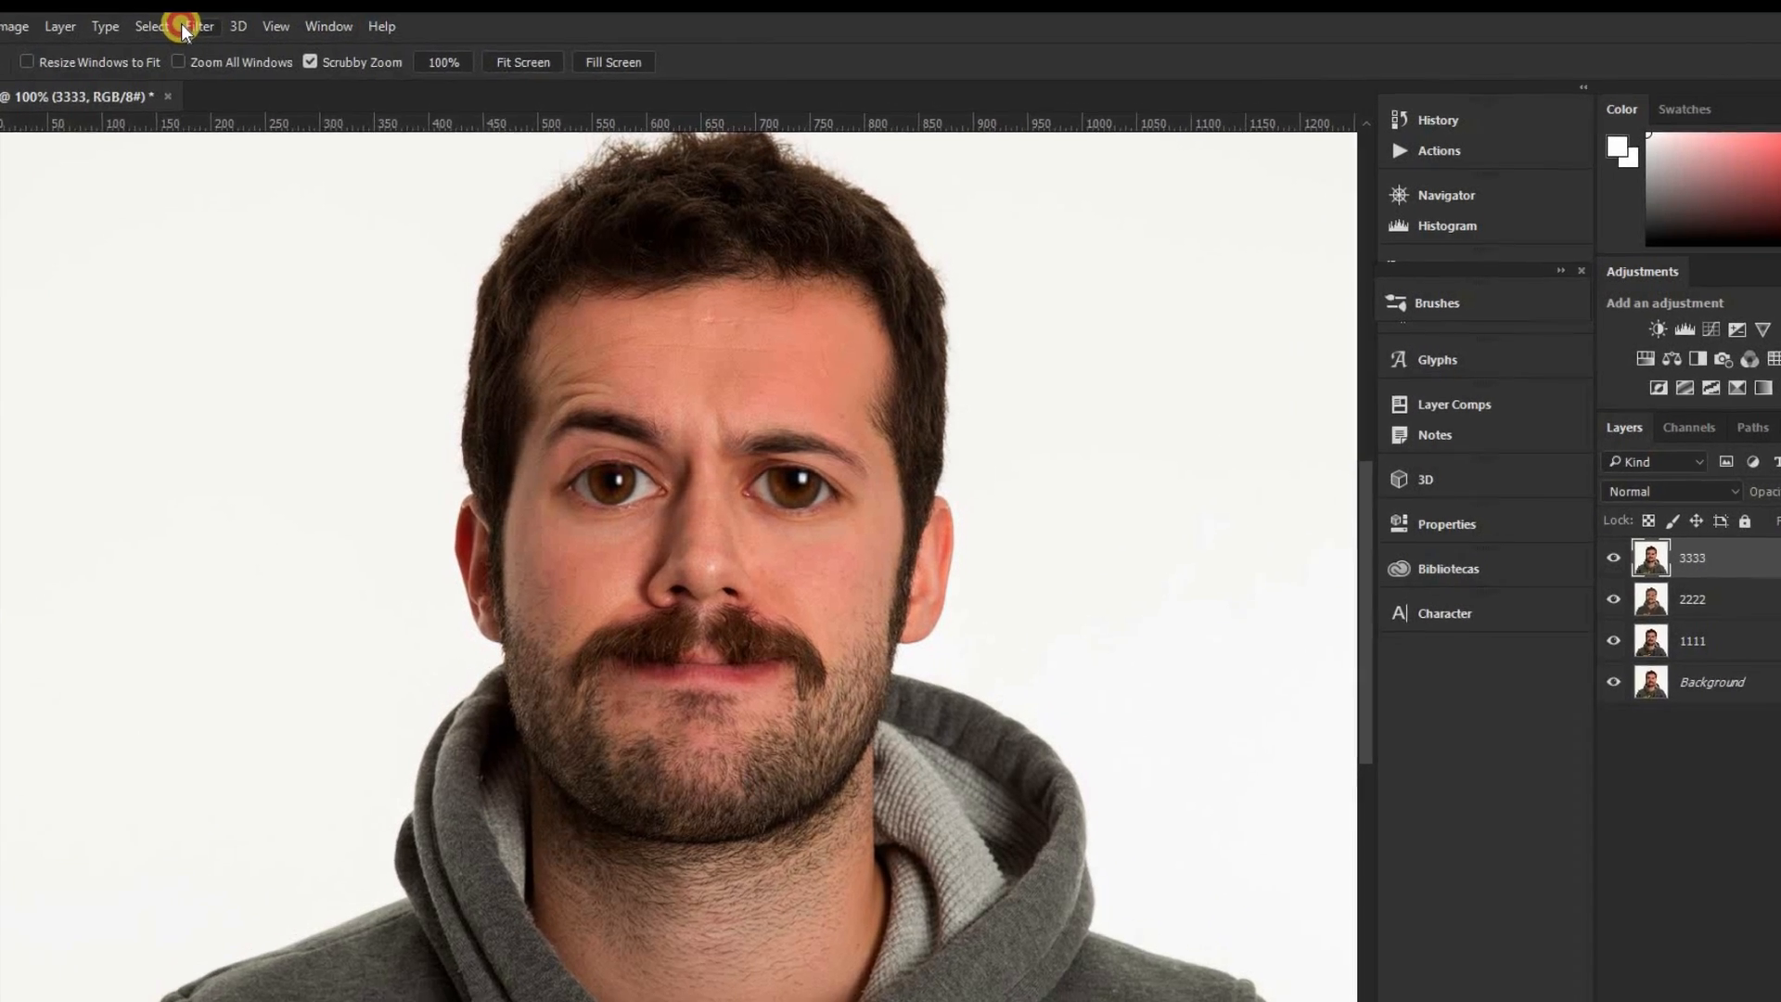
{"action": "left_click", "coordinate": [281, 34]}
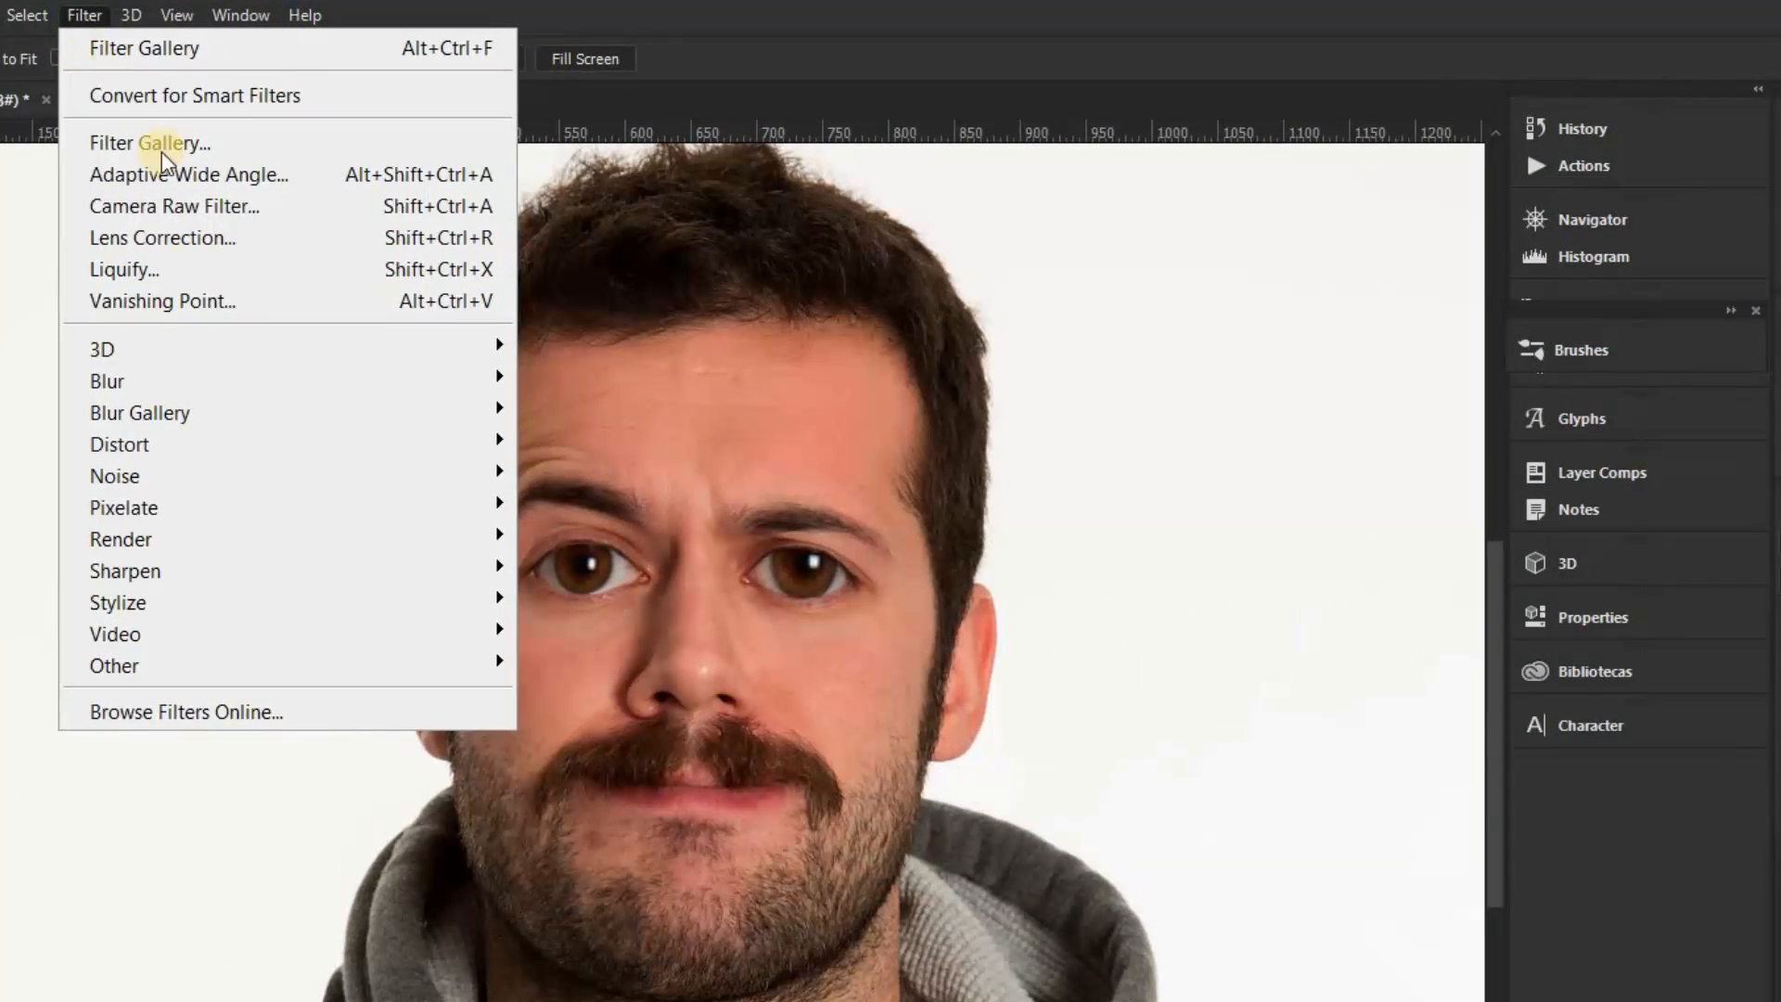
{"action": "left_click", "coordinate": [338, 125]}
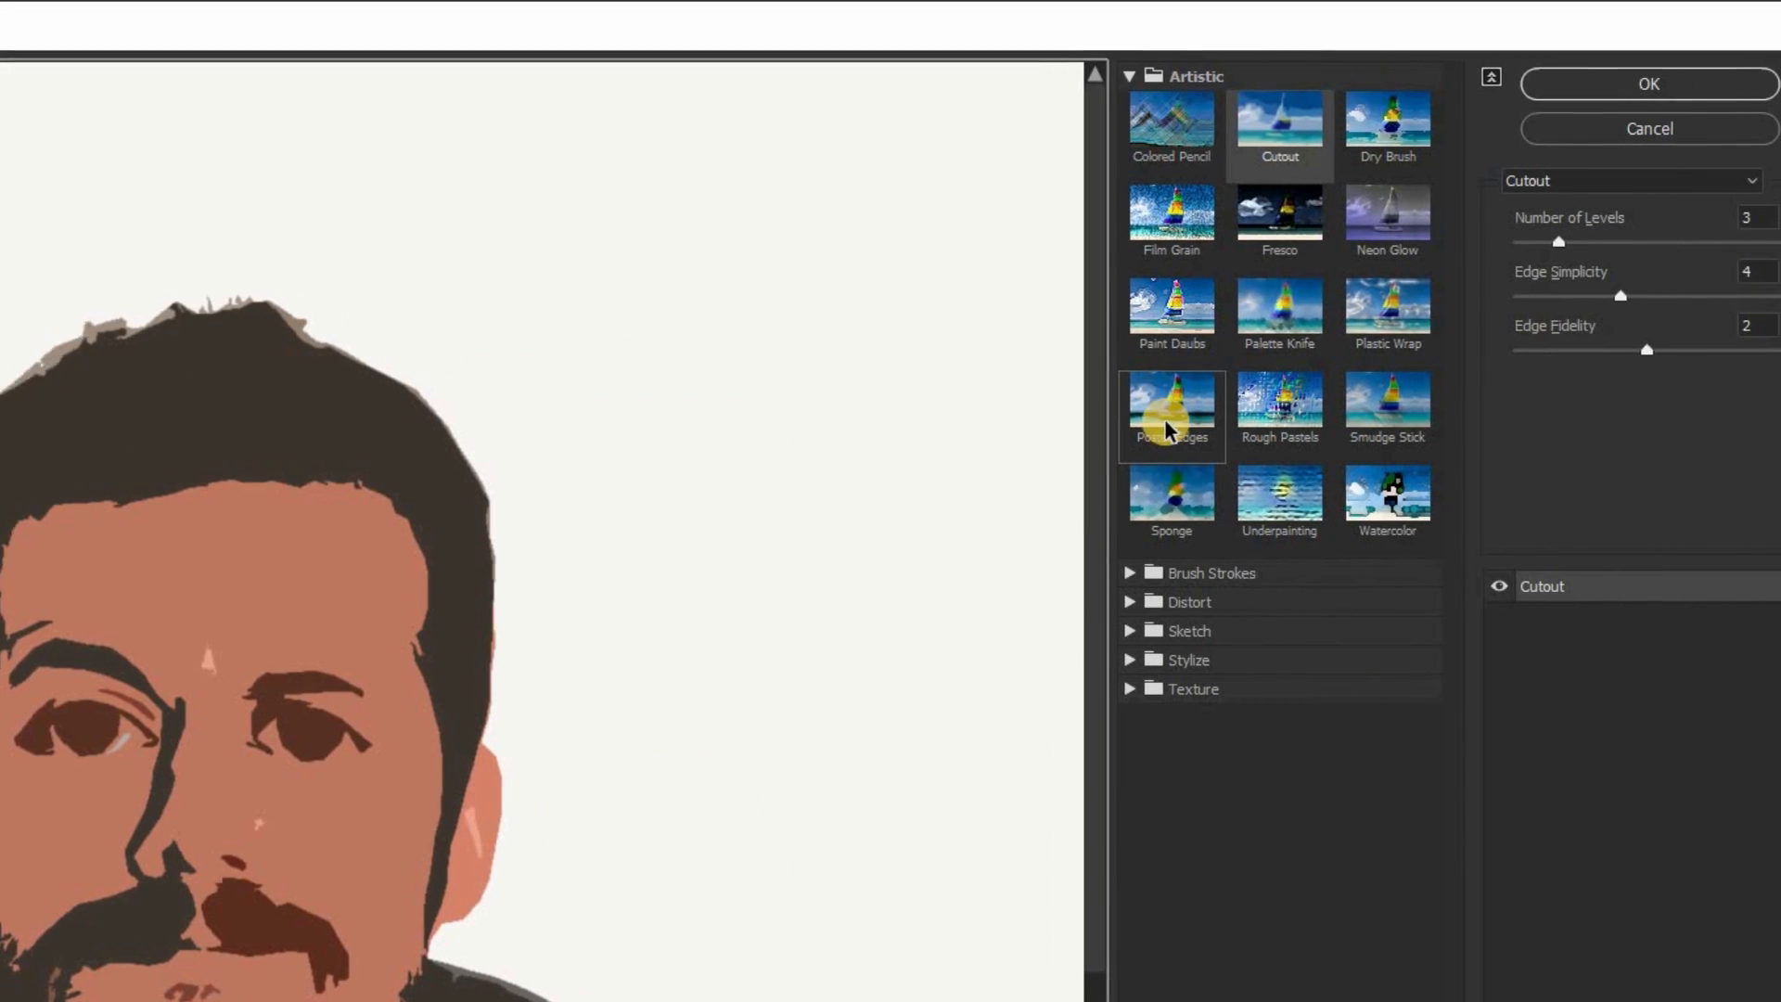
{"action": "left_click", "coordinate": [1529, 408]}
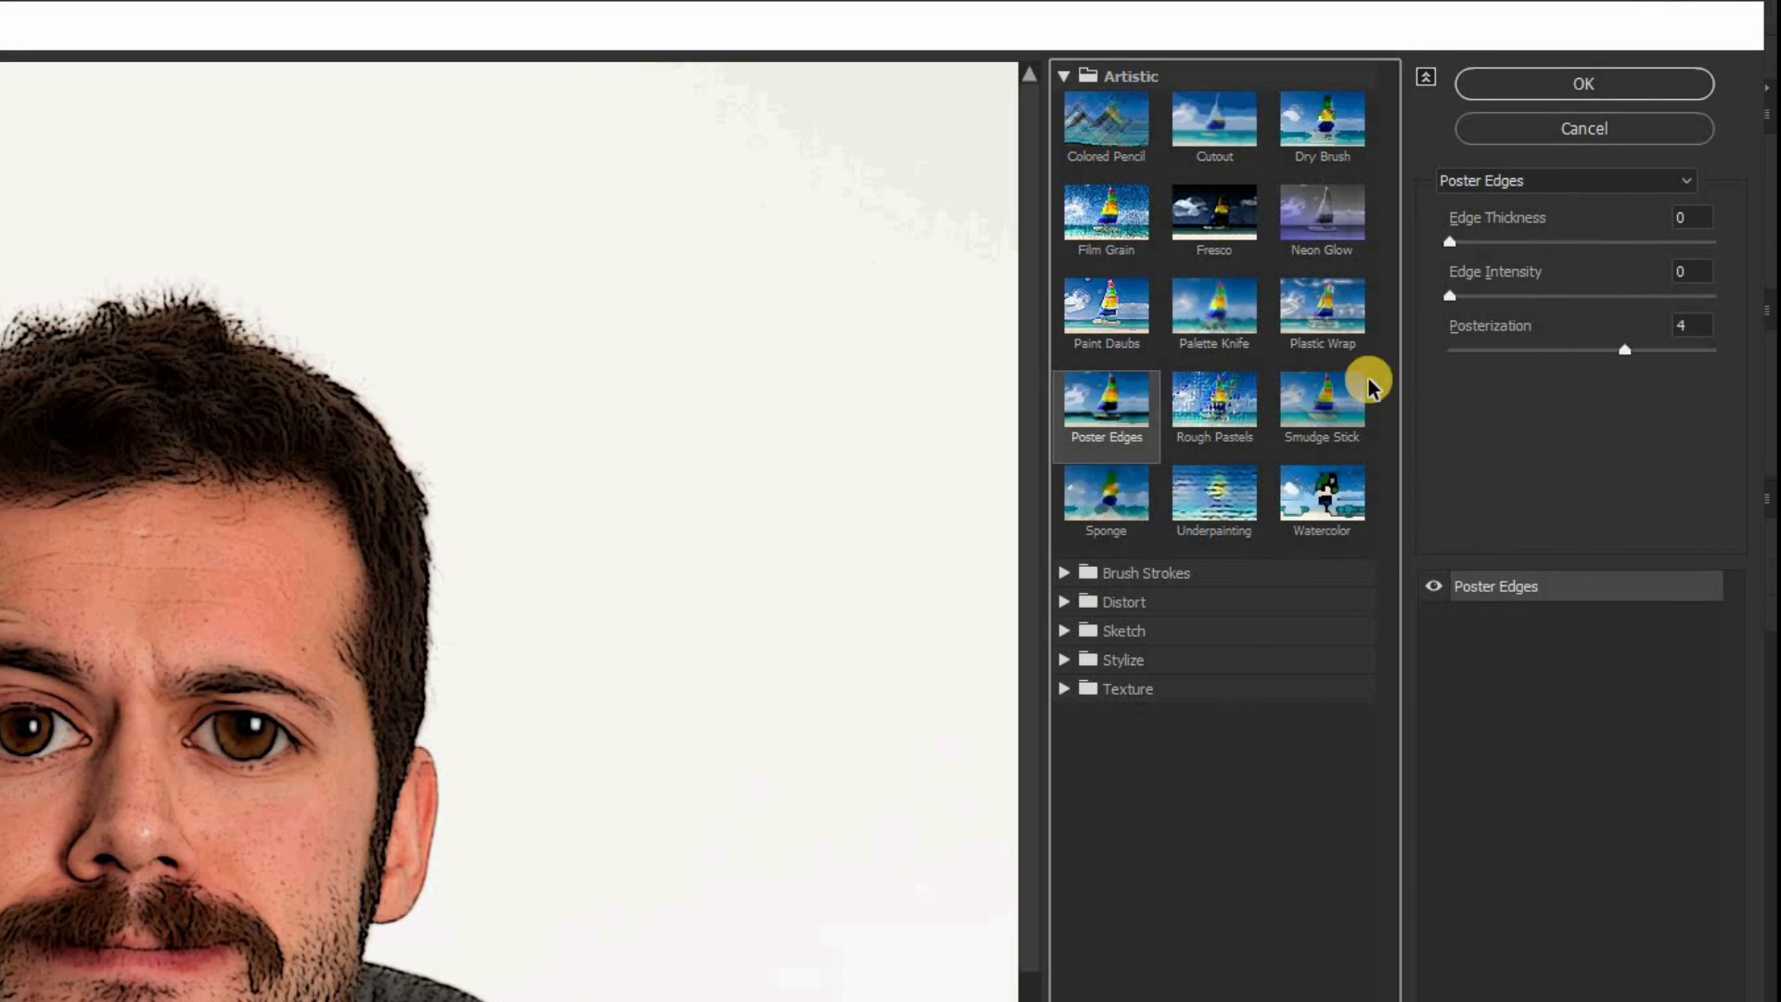
{"action": "left_click_drag", "start_coordinate": [1513, 302], "coordinate": [1557, 295]}
{"action": "left_click_drag", "start_coordinate": [1625, 350], "coordinate": [1542, 361]}
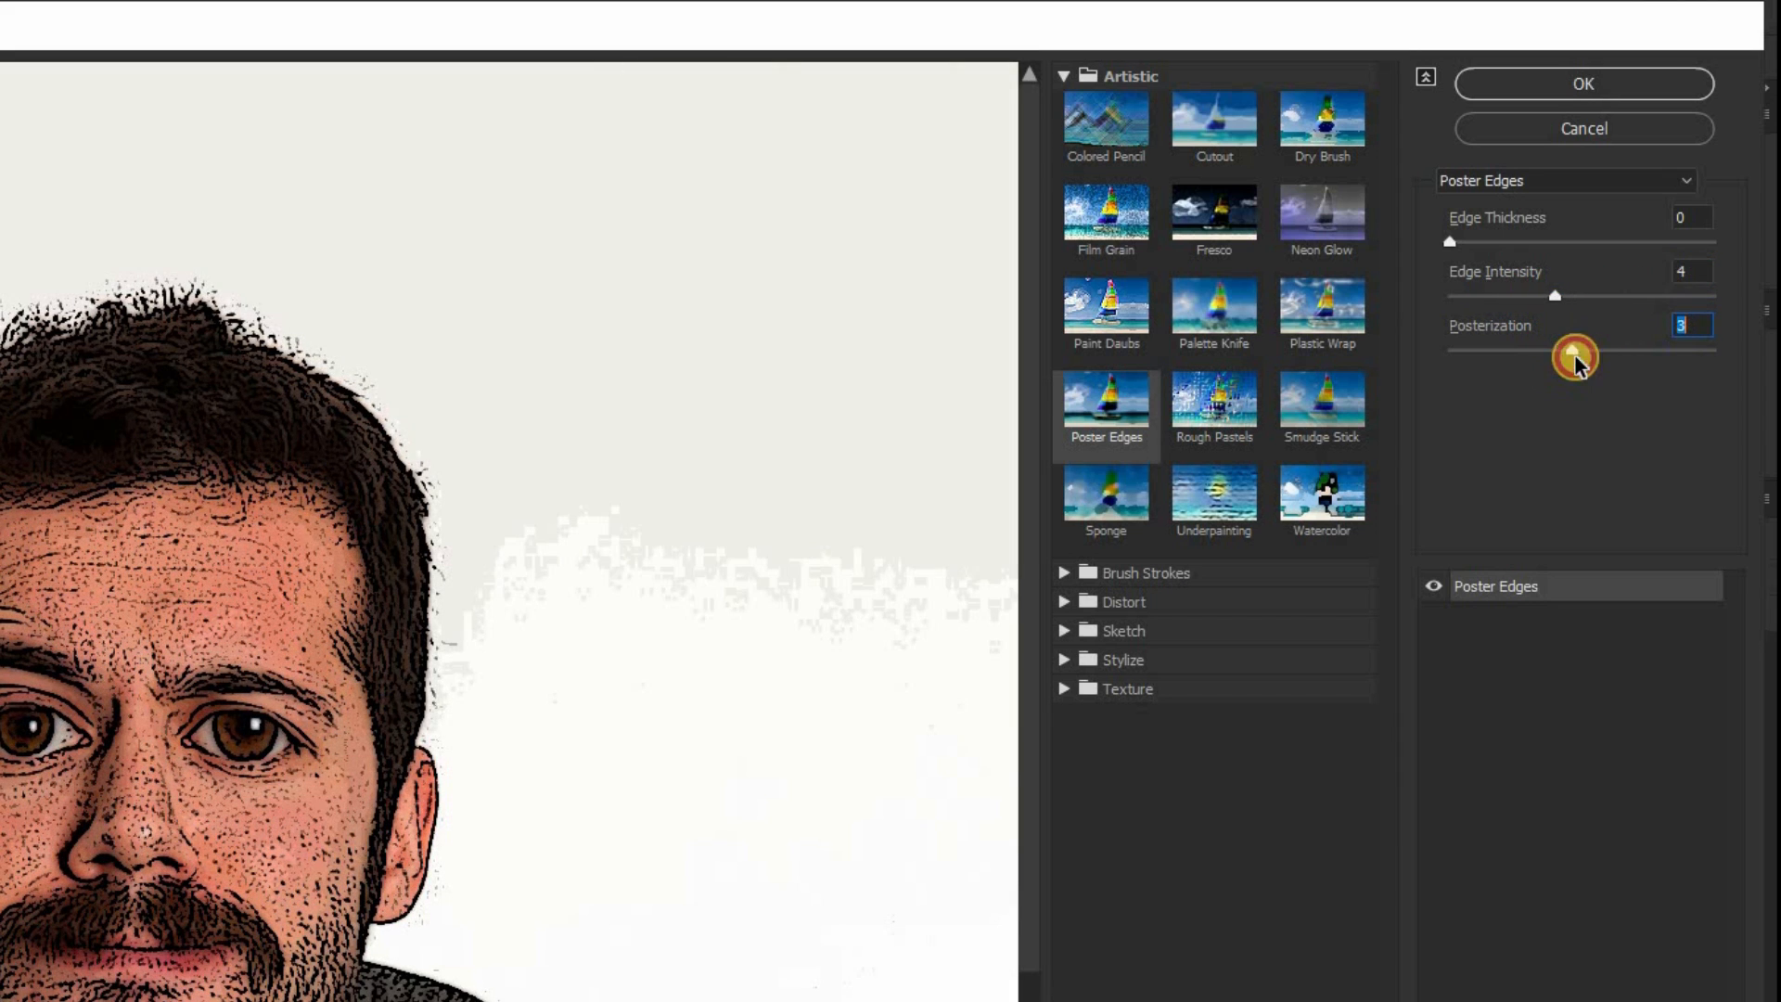
{"action": "left_click_drag", "start_coordinate": [1557, 296], "coordinate": [1718, 298]}
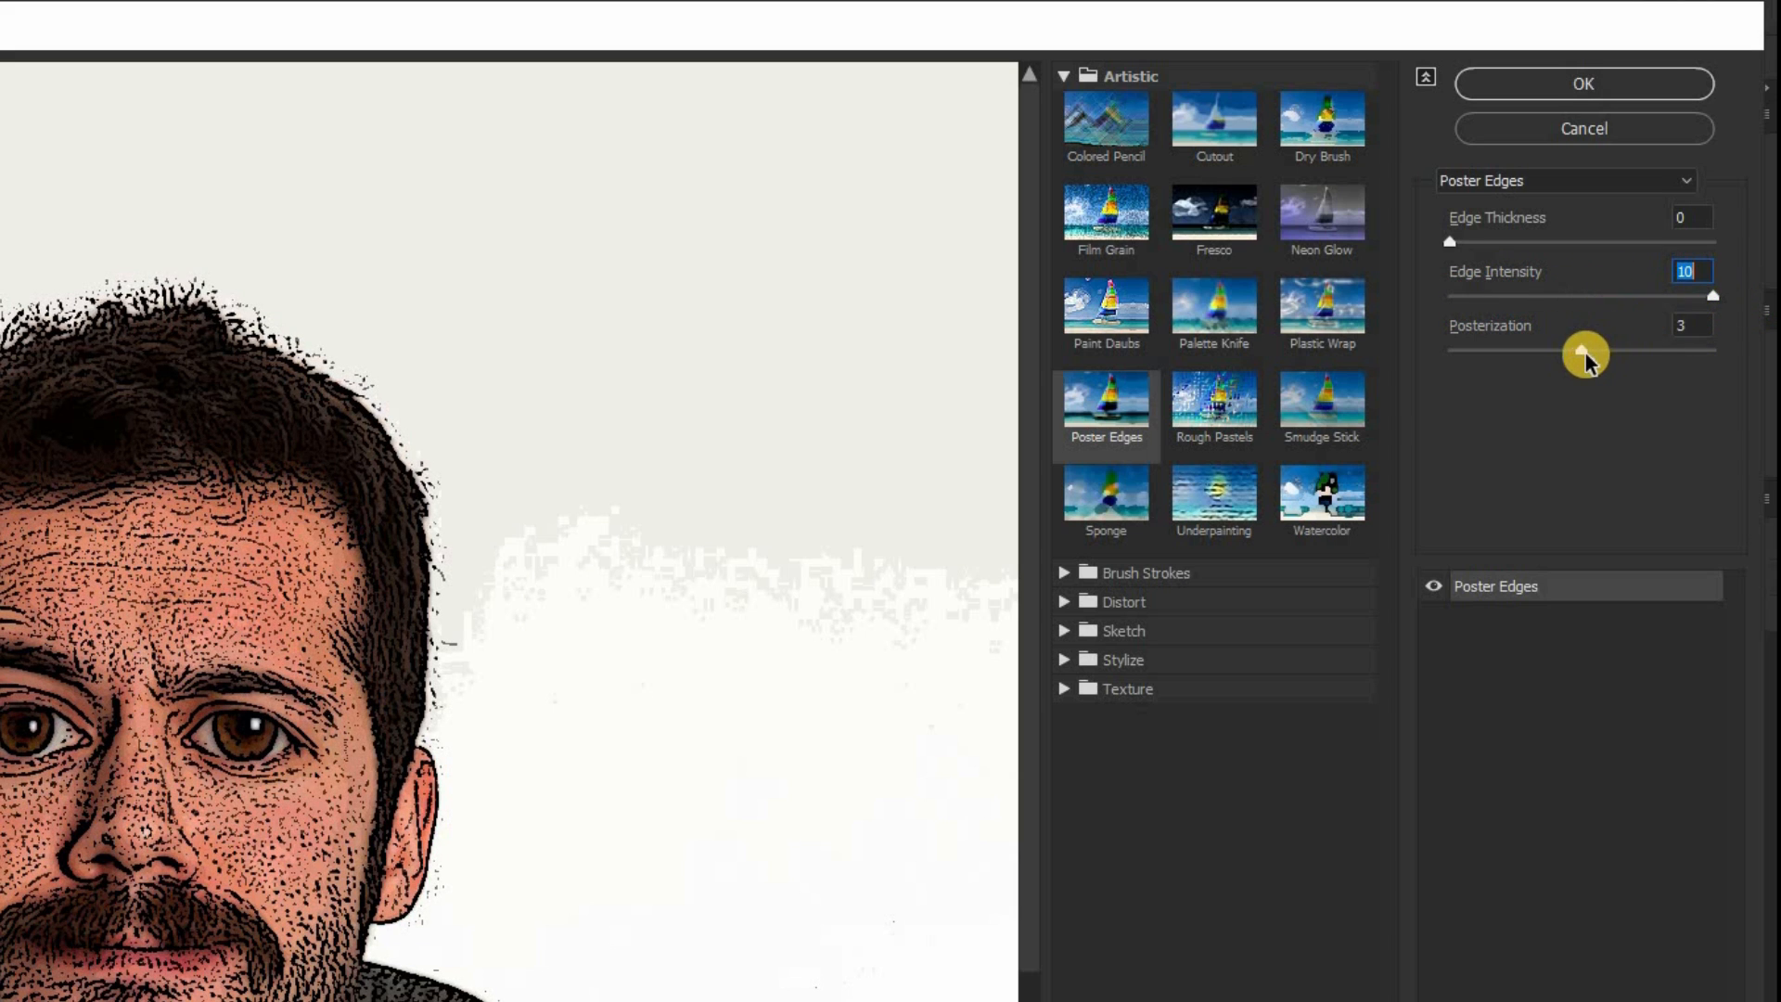
{"action": "mouse_move", "coordinate": [1585, 360]}
{"action": "left_mouse_down"}
{"action": "mouse_move", "coordinate": [1650, 351]}
{"action": "mouse_move", "coordinate": [1582, 359]}
{"action": "mouse_move", "coordinate": [1618, 362]}
{"action": "left_mouse_up"}
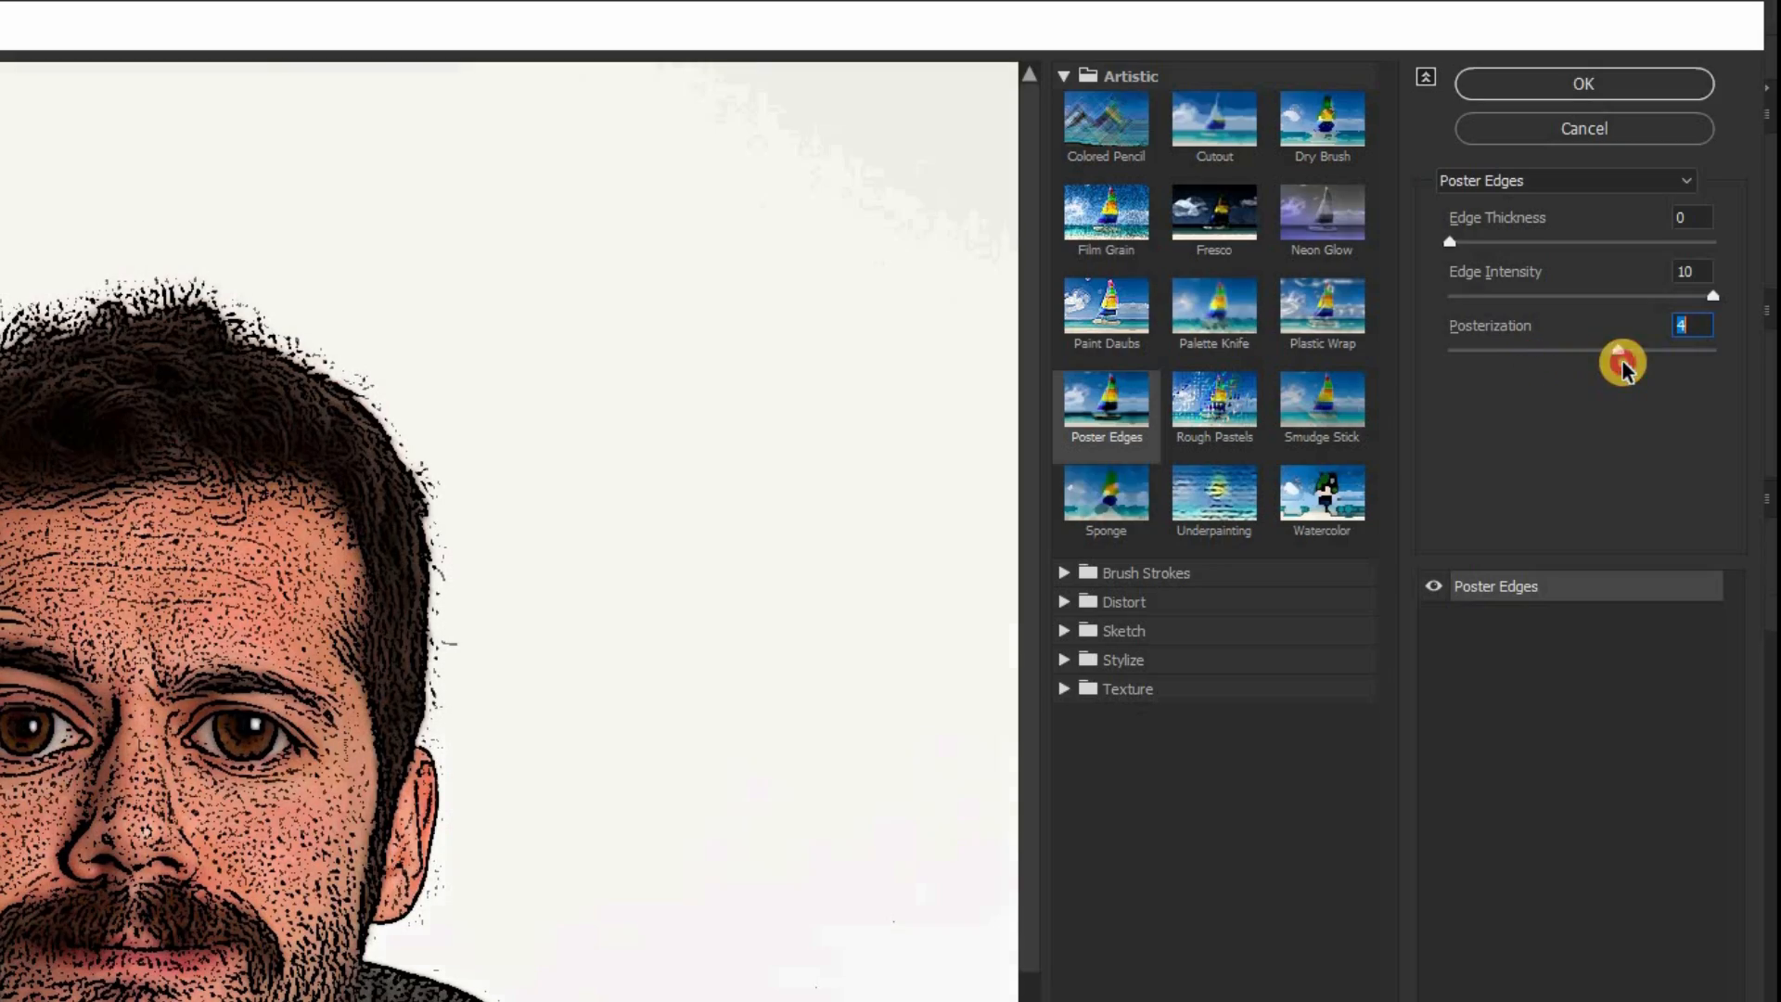
{"action": "left_click", "coordinate": [1545, 85]}
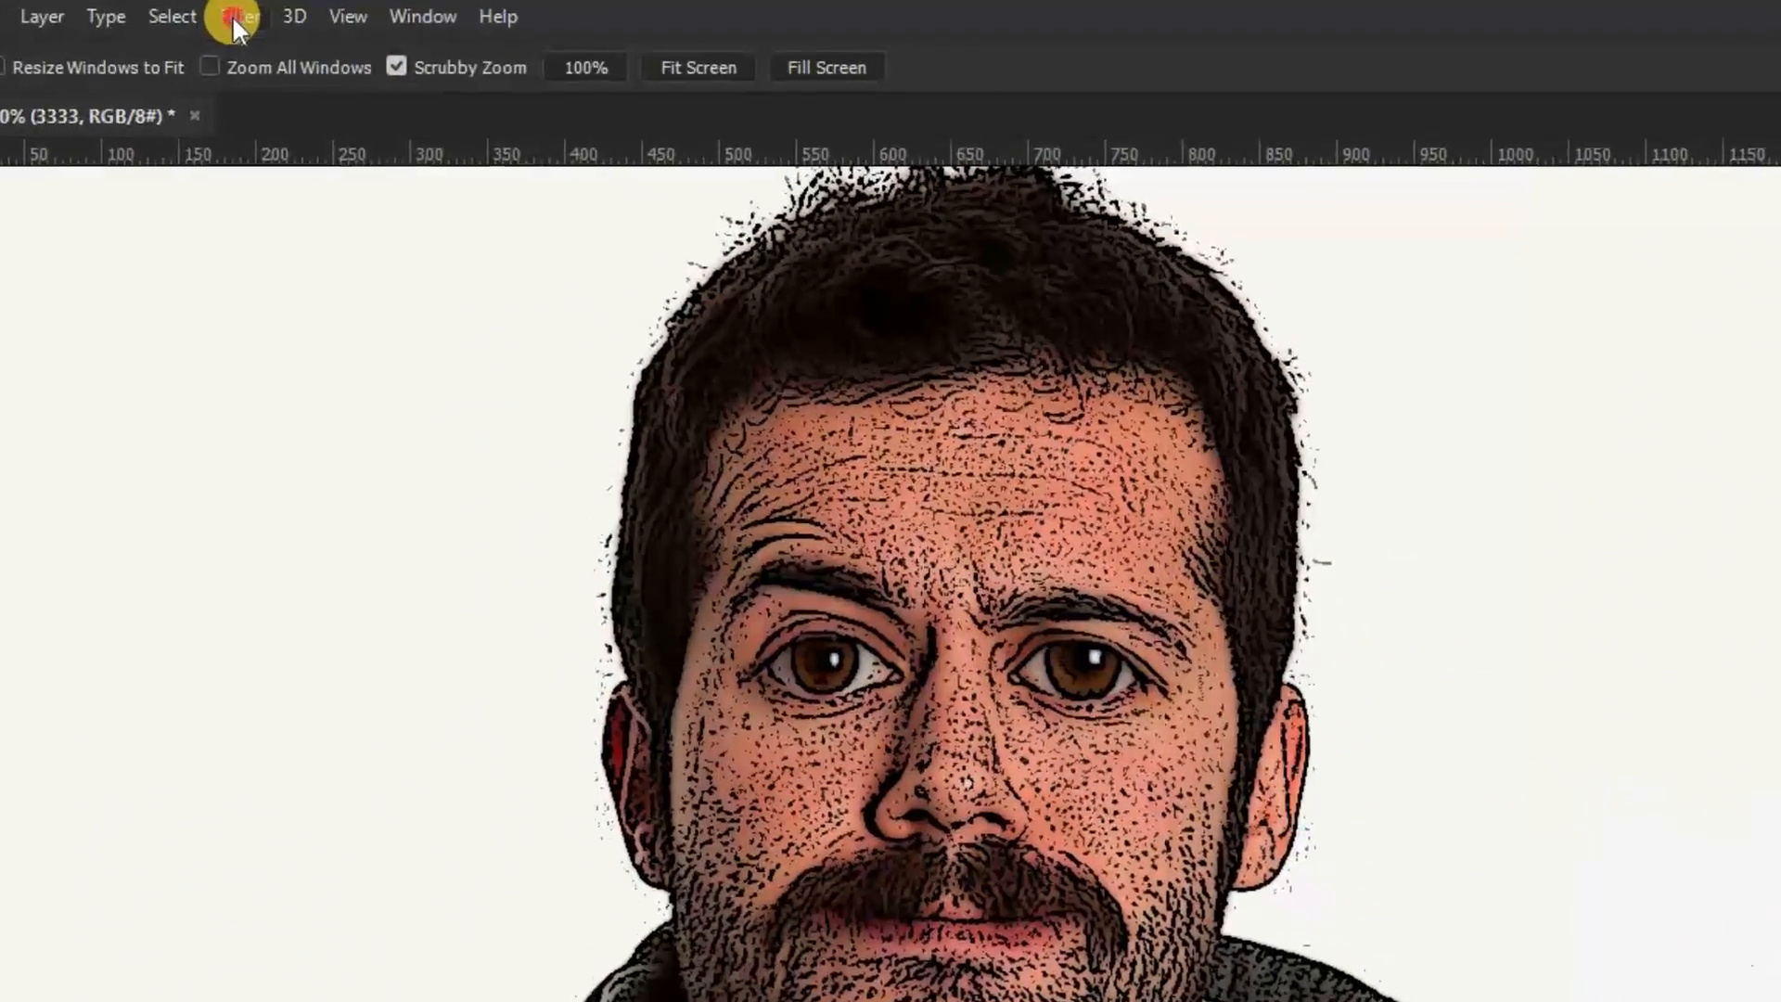
Step: Apply Oil Paint to layer 3333 with Stylization 7.6, Cleanliness 2.7, Scale 0.1, Bristle Detail 0 and Shine 0
{"action": "left_click", "coordinate": [281, 34]}
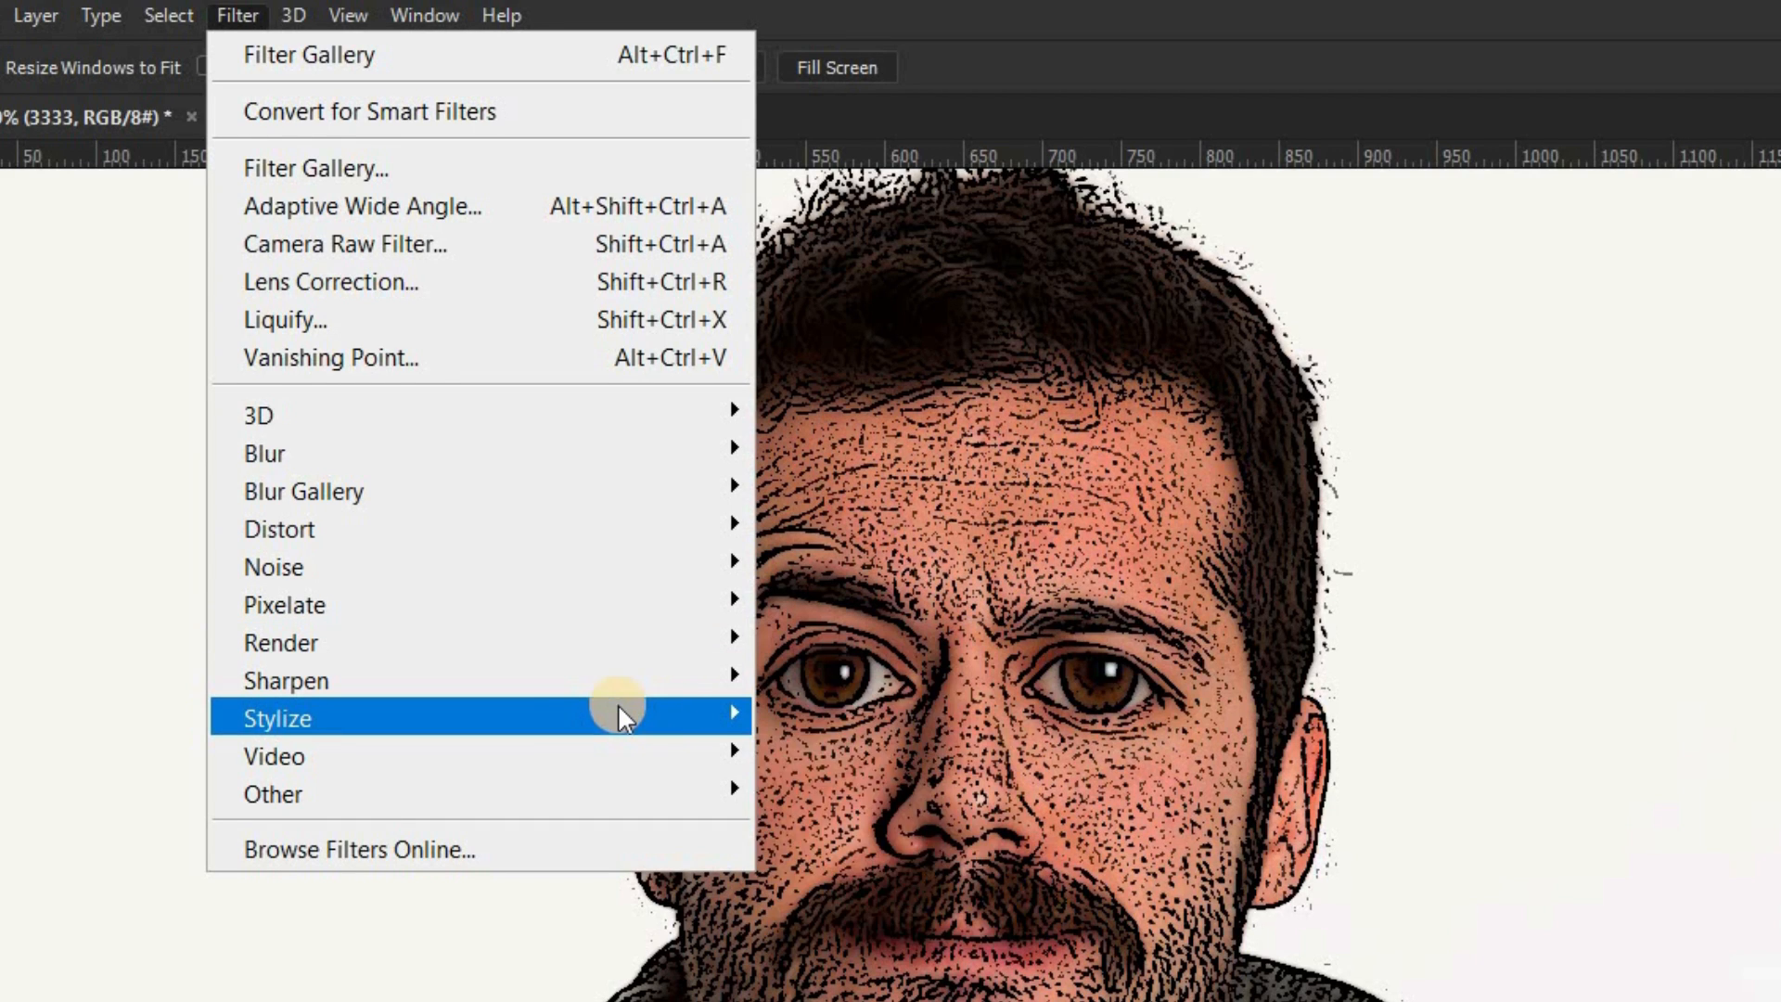
{"action": "mouse_move", "coordinate": [618, 705]}
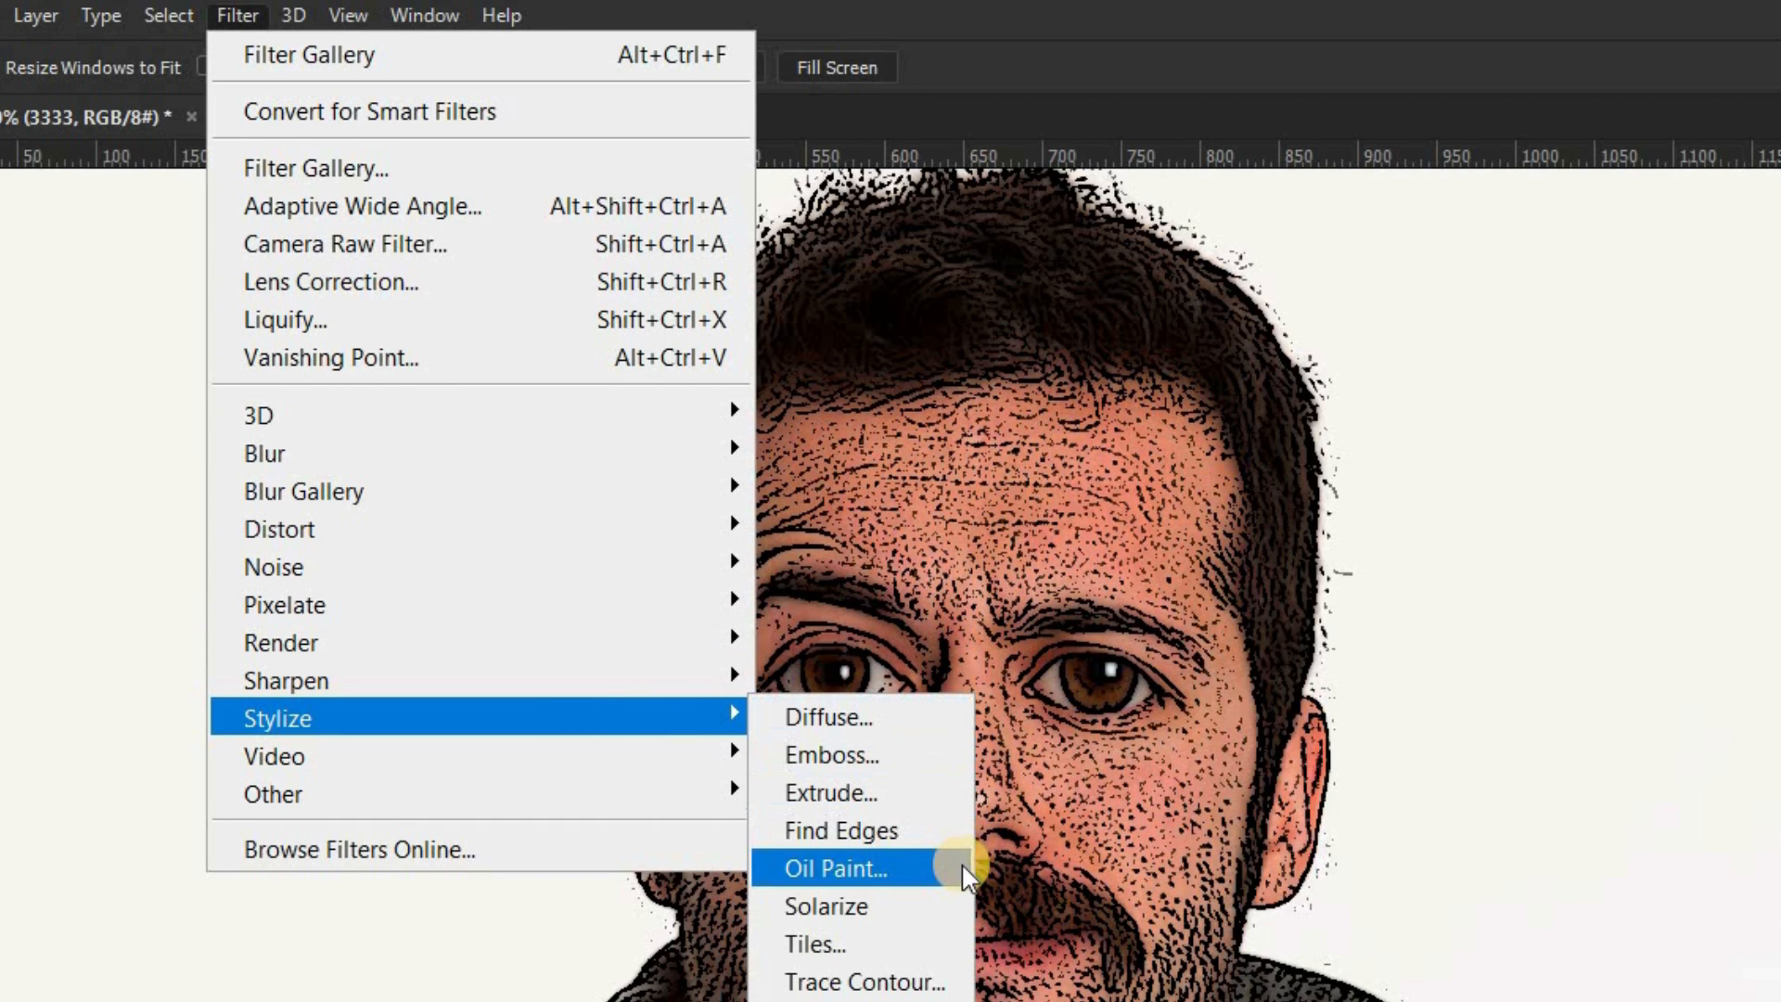
{"action": "left_click", "coordinate": [846, 870]}
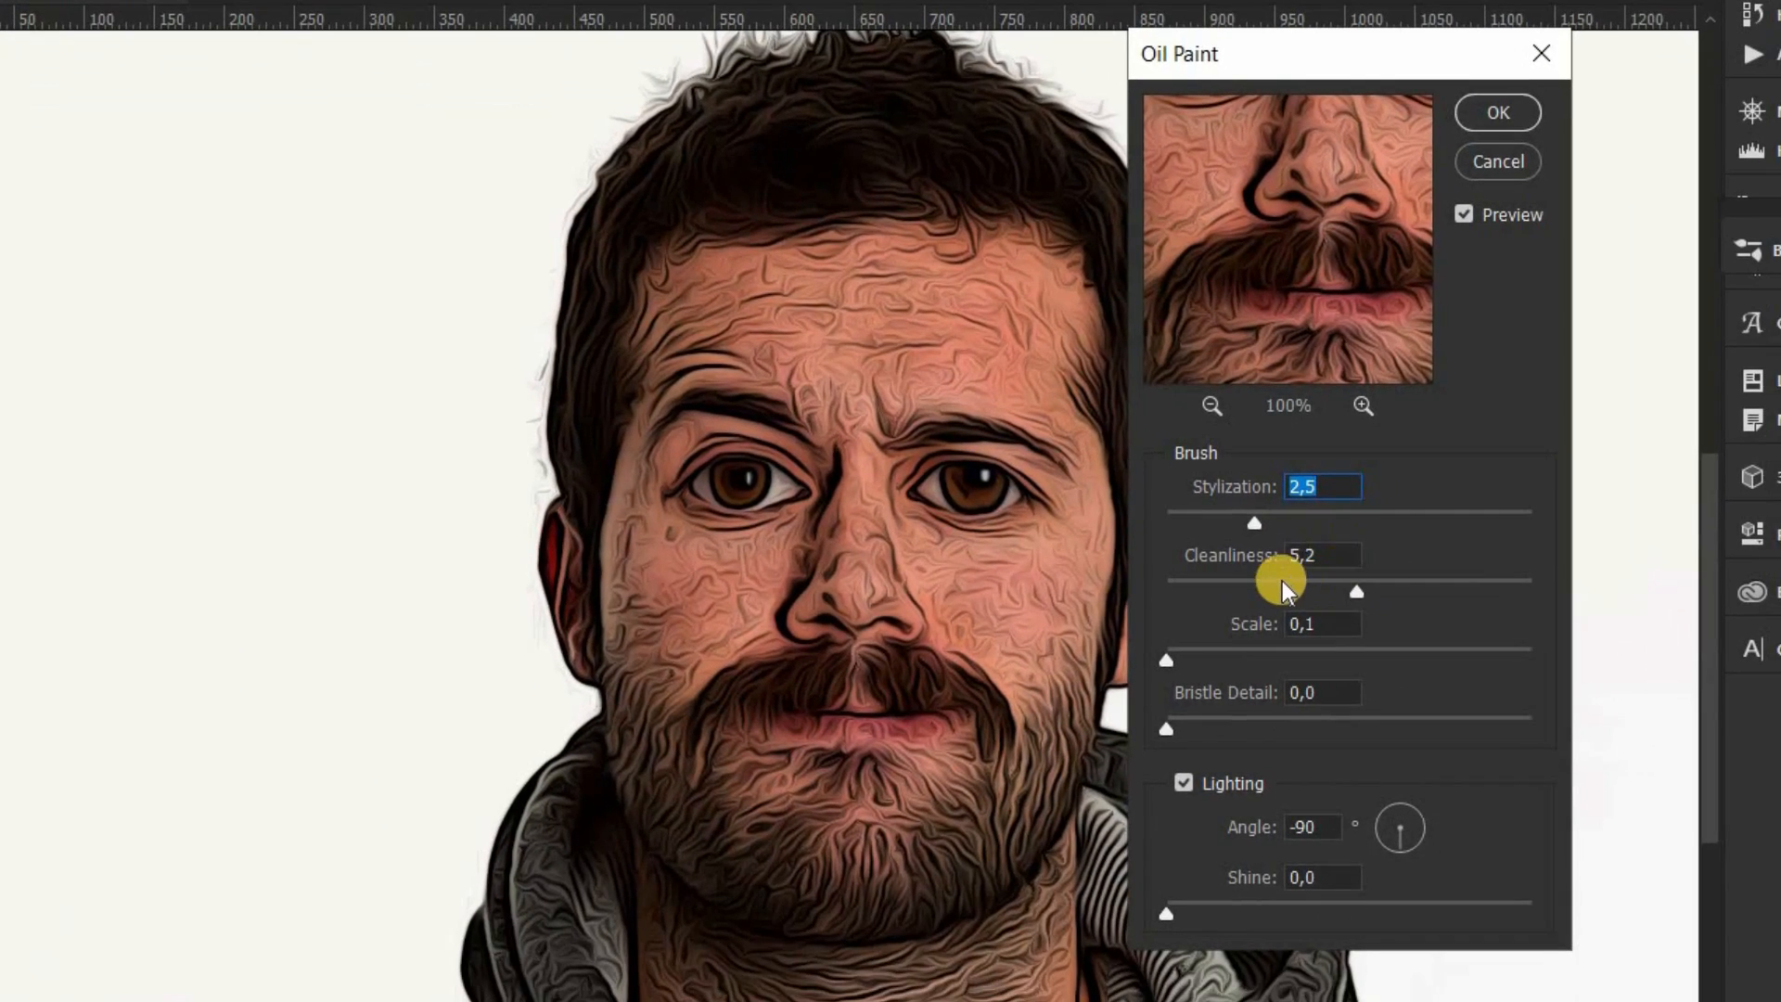
{"action": "left_click_drag", "start_coordinate": [1264, 582], "coordinate": [1376, 583]}
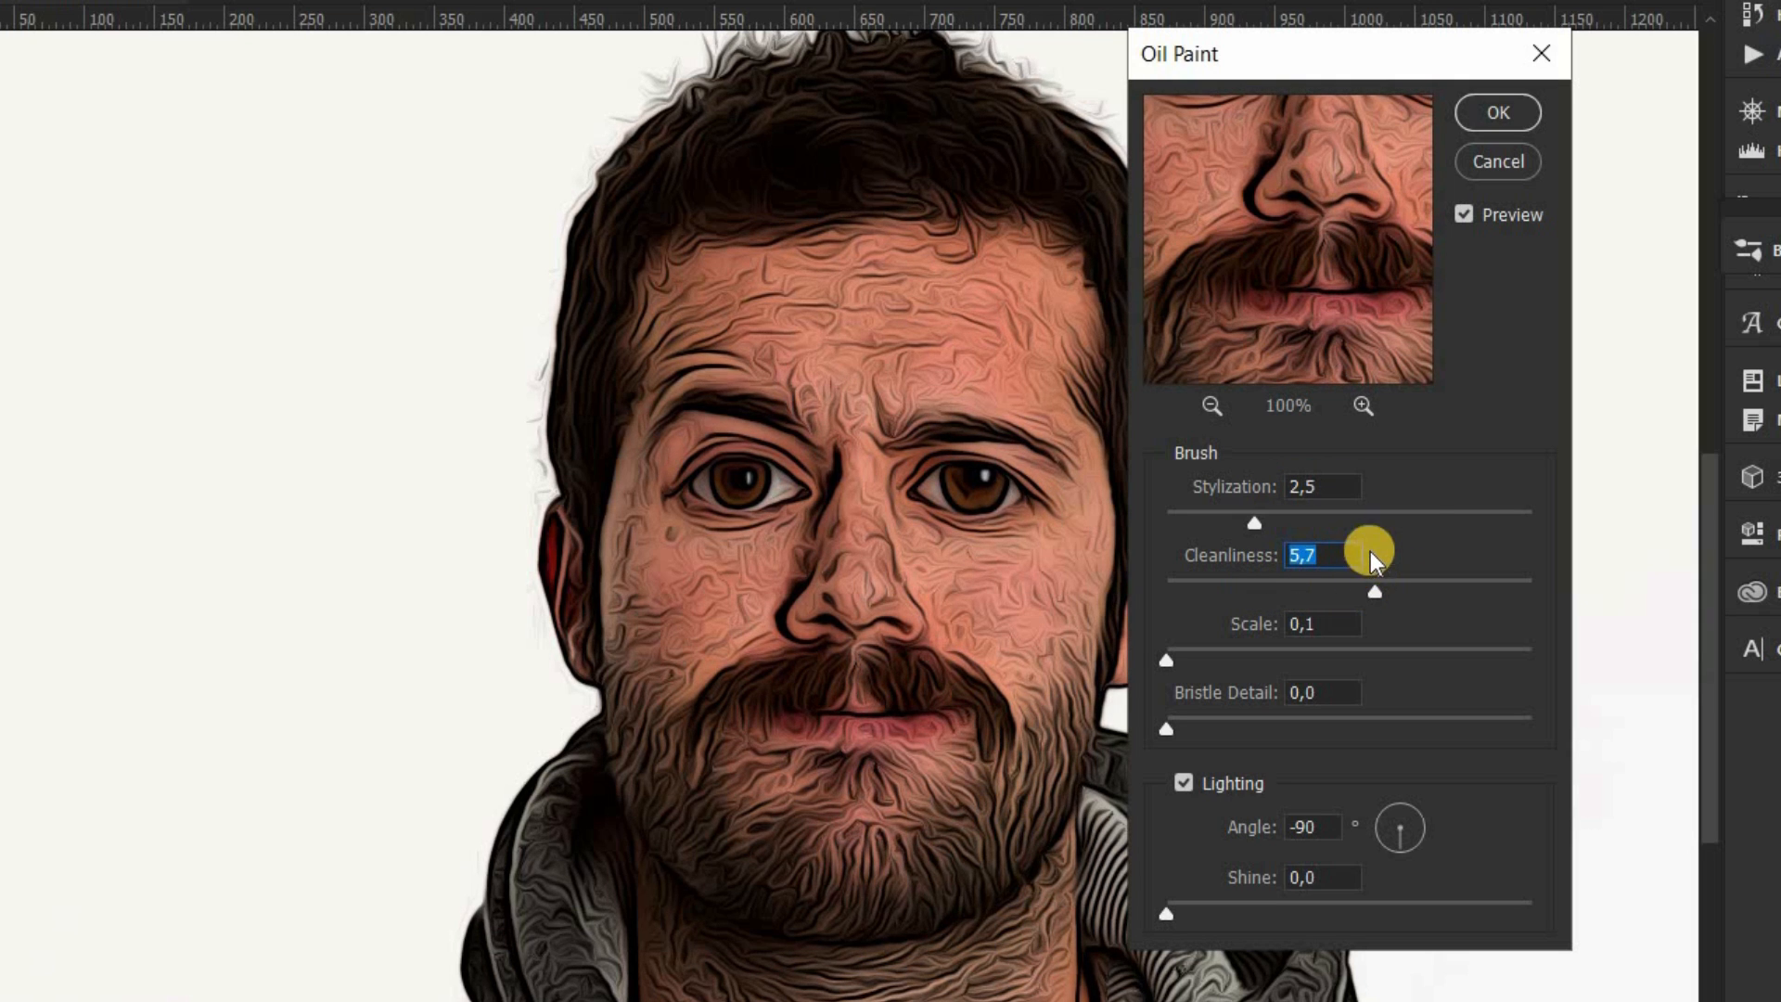
{"action": "left_click_drag", "start_coordinate": [1254, 522], "coordinate": [1413, 522]}
{"action": "left_click_drag", "start_coordinate": [1300, 582], "coordinate": [1225, 586]}
{"action": "left_click", "coordinate": [1250, 518]}
{"action": "left_click_drag", "start_coordinate": [1374, 592], "coordinate": [1265, 588]}
{"action": "left_click", "coordinate": [1422, 515]}
{"action": "left_click_drag", "start_coordinate": [1252, 518], "coordinate": [1460, 515]}
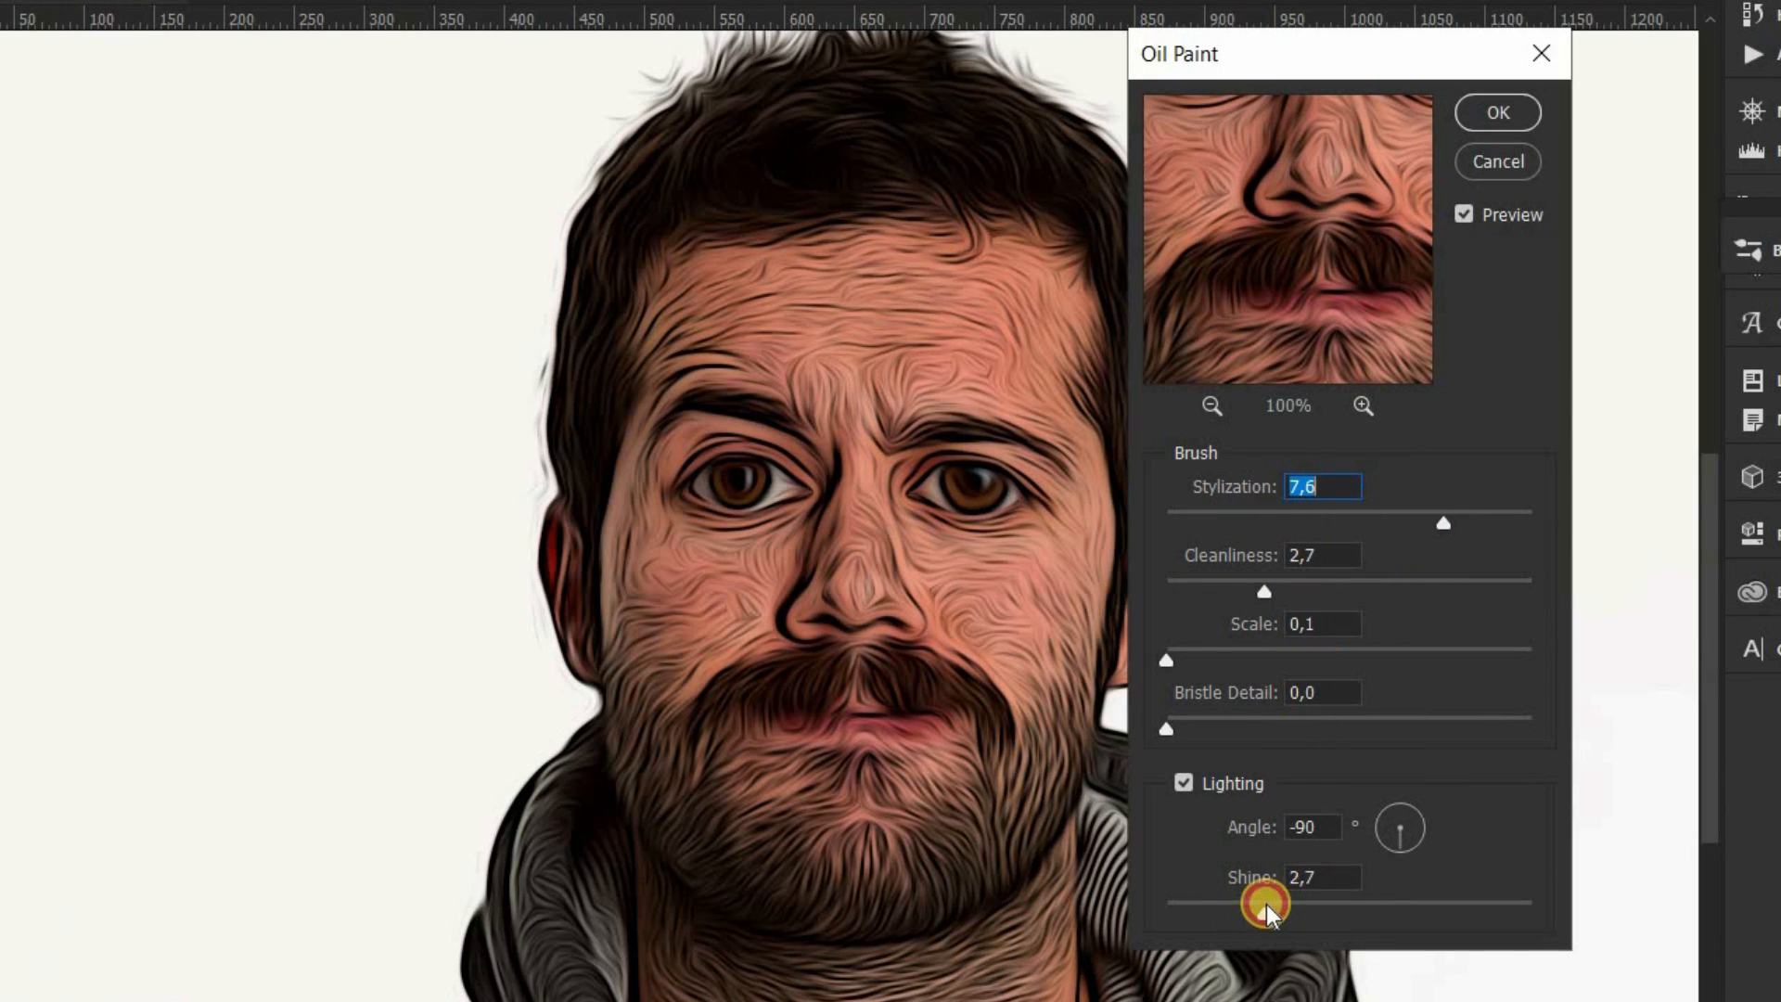
{"action": "left_click", "coordinate": [1264, 908]}
{"action": "left_click_drag", "start_coordinate": [1184, 909], "coordinate": [1156, 911]}
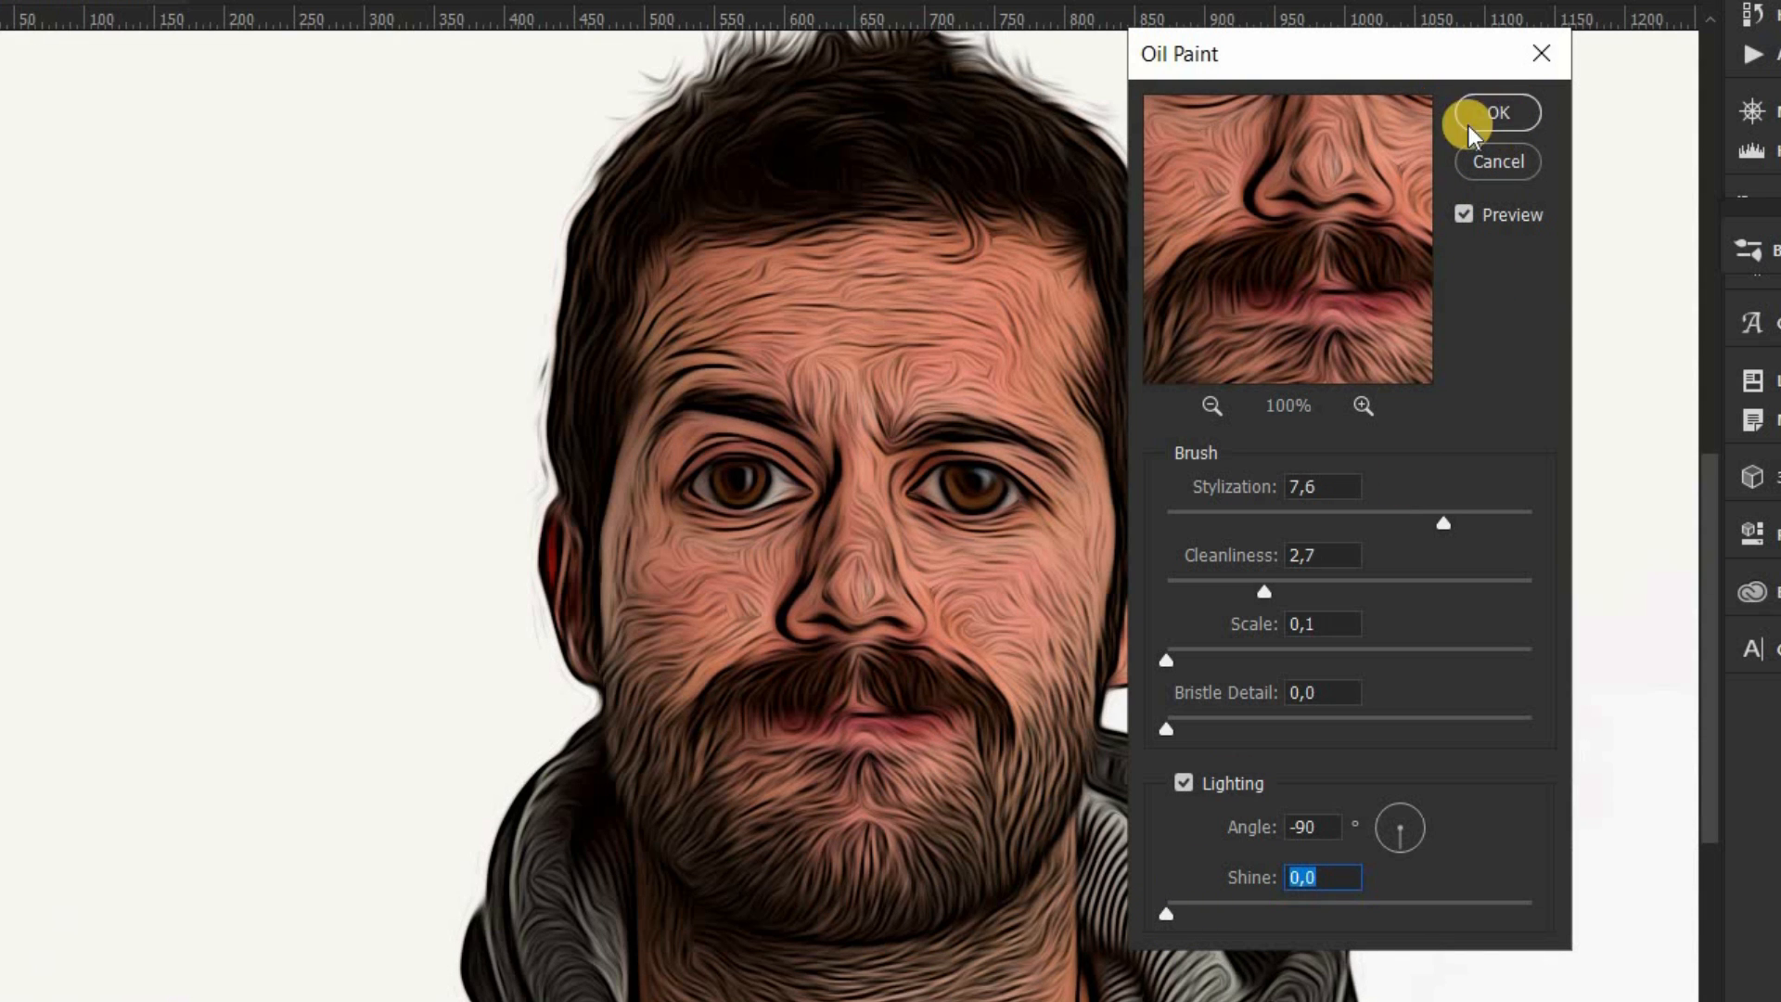
{"action": "left_click", "coordinate": [1509, 113]}
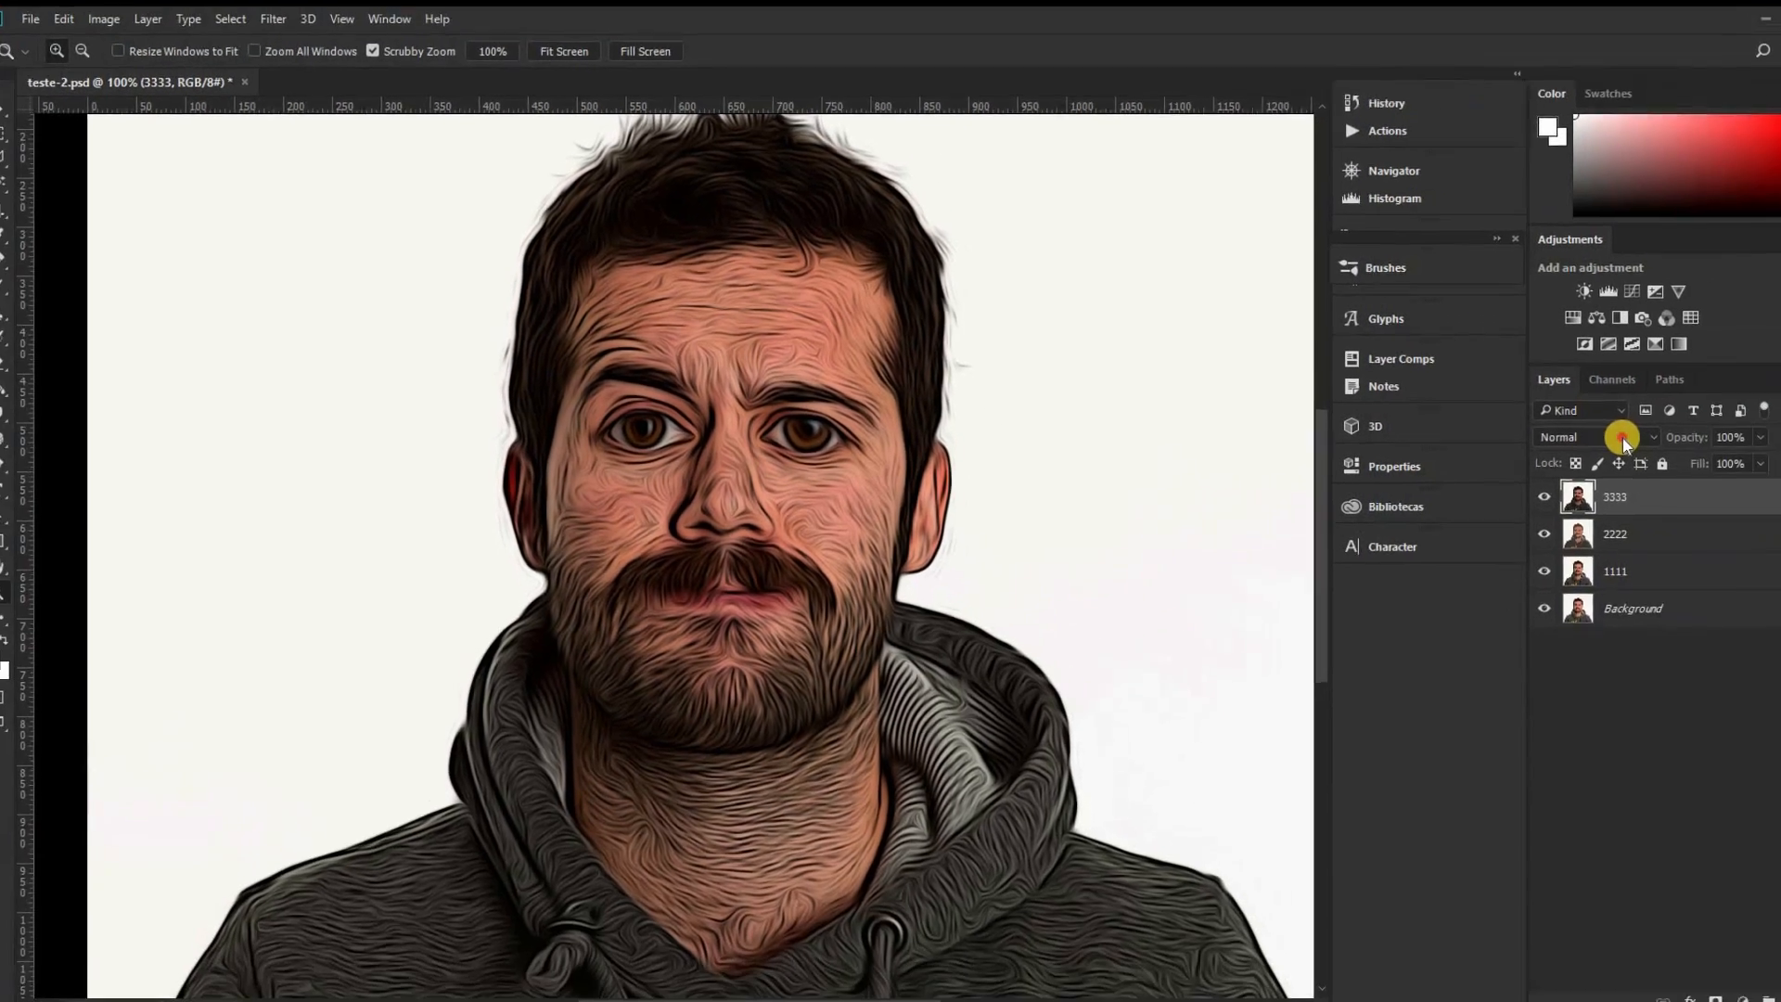
Step: Set the blend mode of layer 3333 to Soft Light
{"action": "left_click", "coordinate": [1559, 429]}
{"action": "left_click", "coordinate": [1543, 450]}
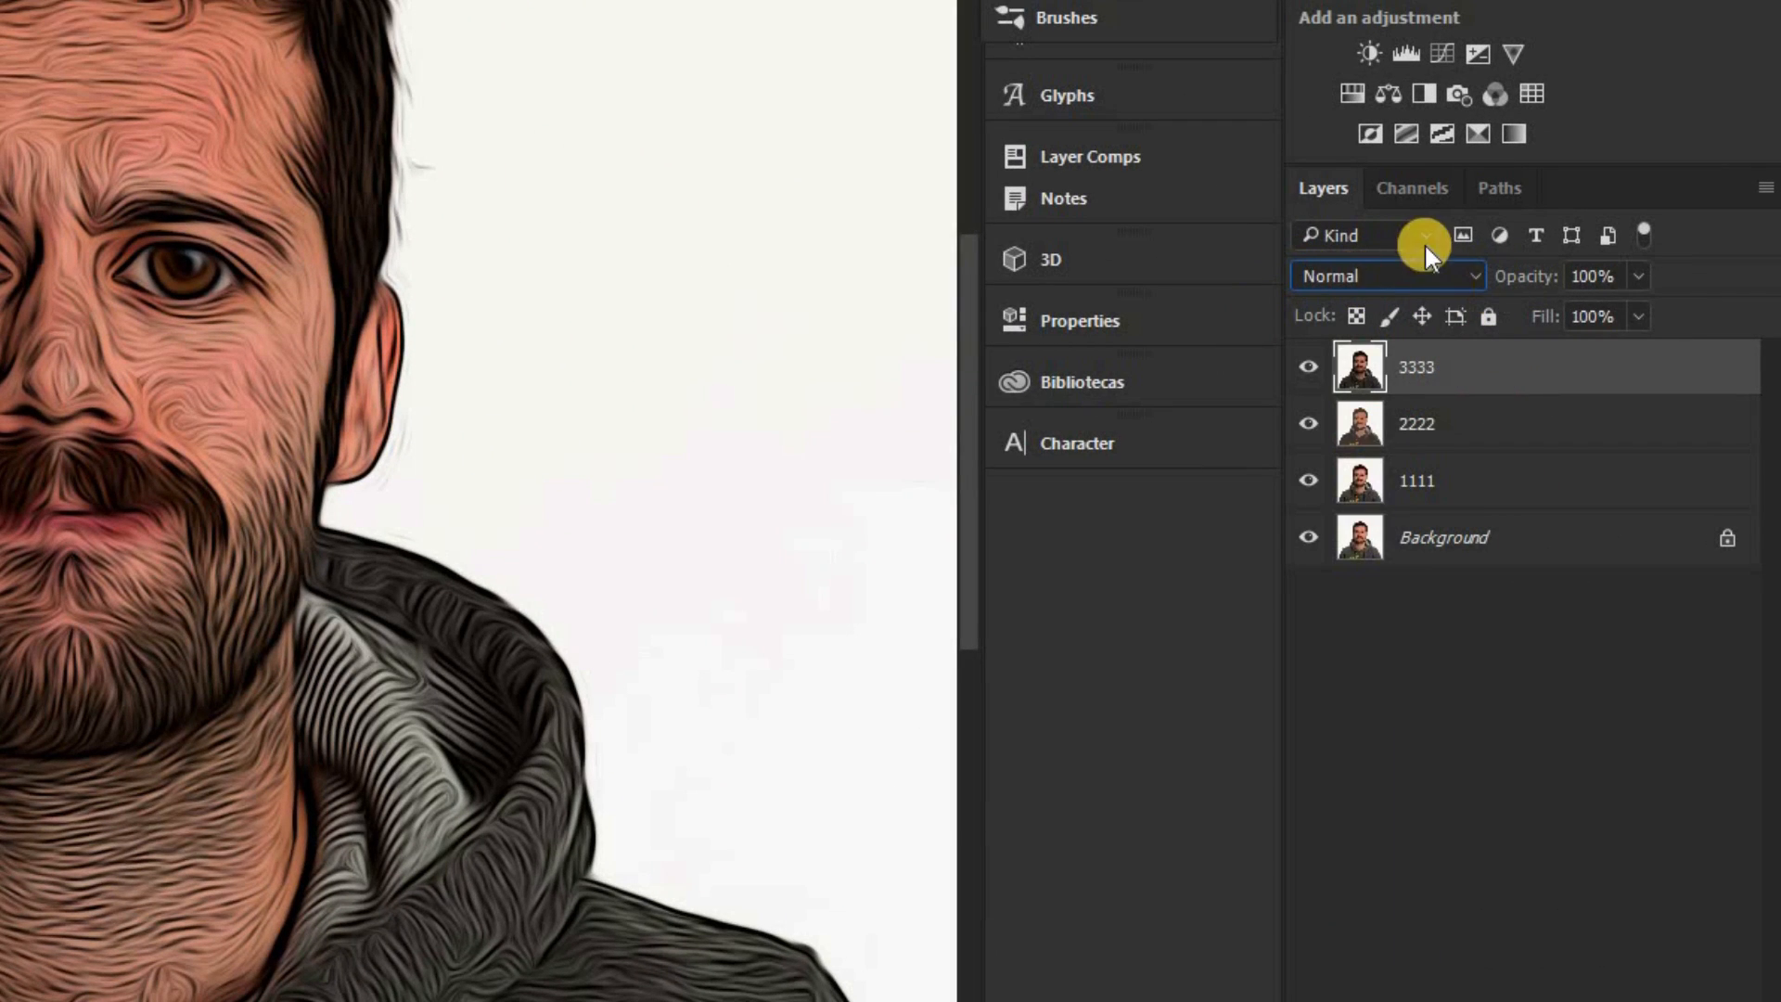
{"action": "left_click", "coordinate": [1411, 276]}
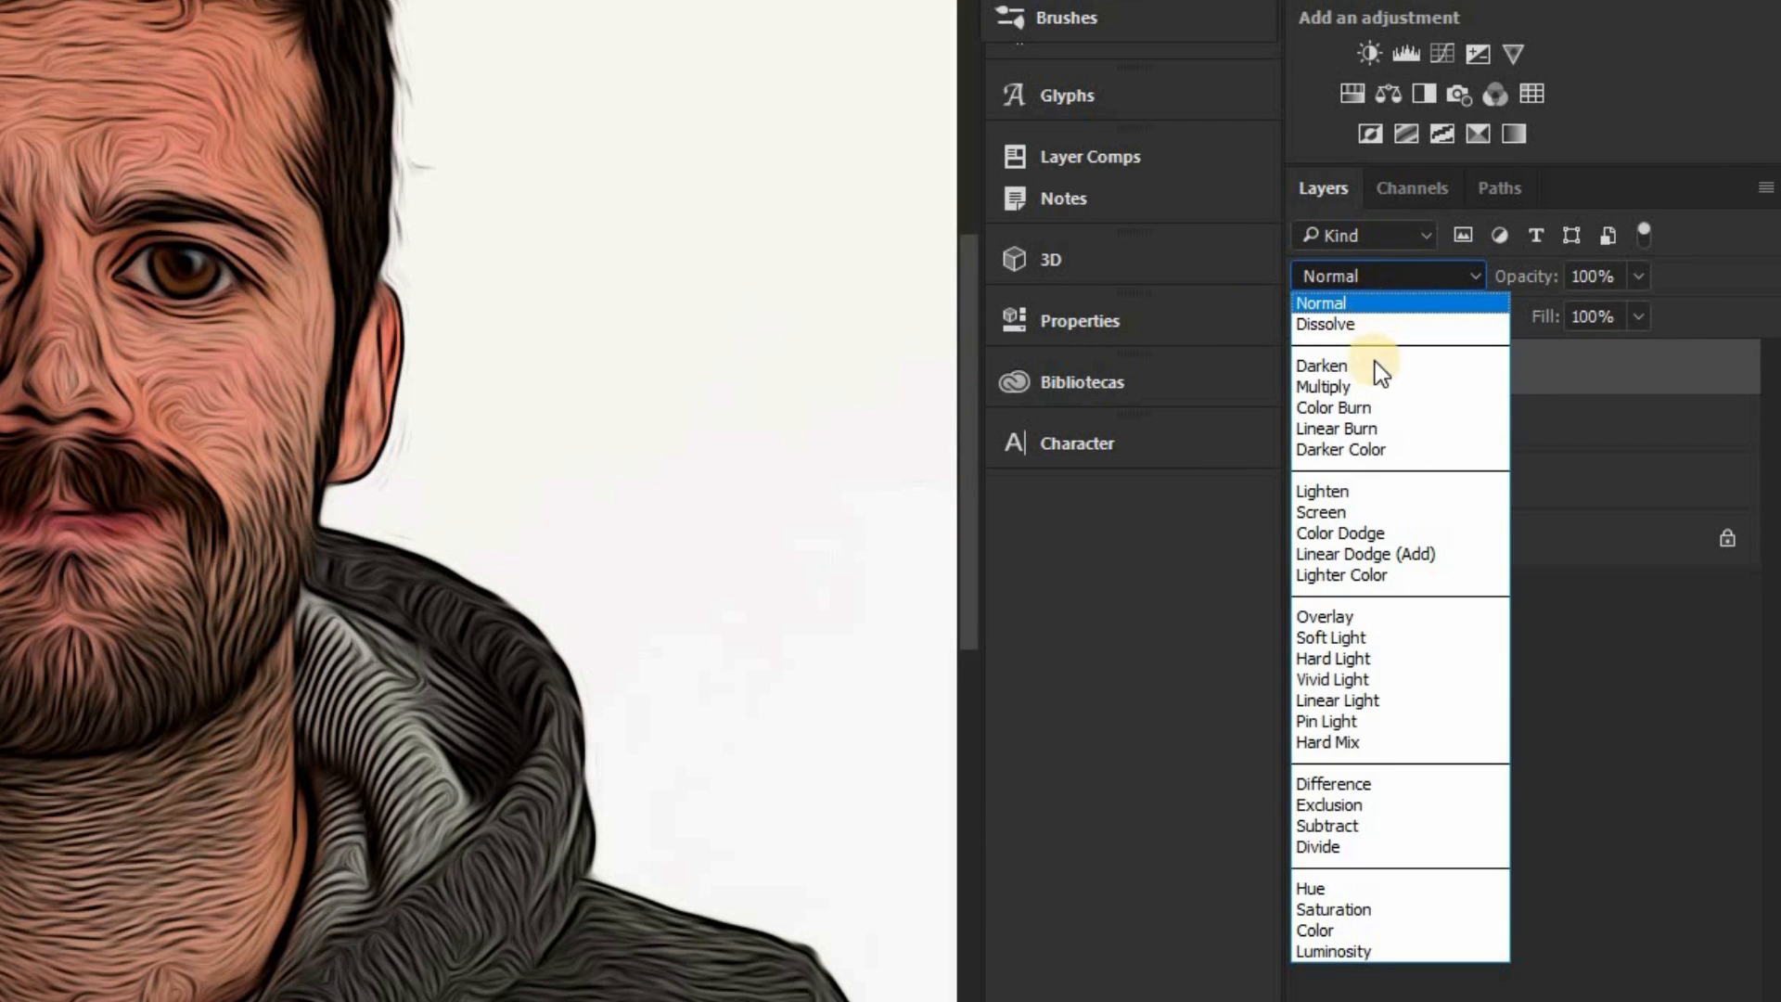
{"action": "left_click", "coordinate": [1420, 636]}
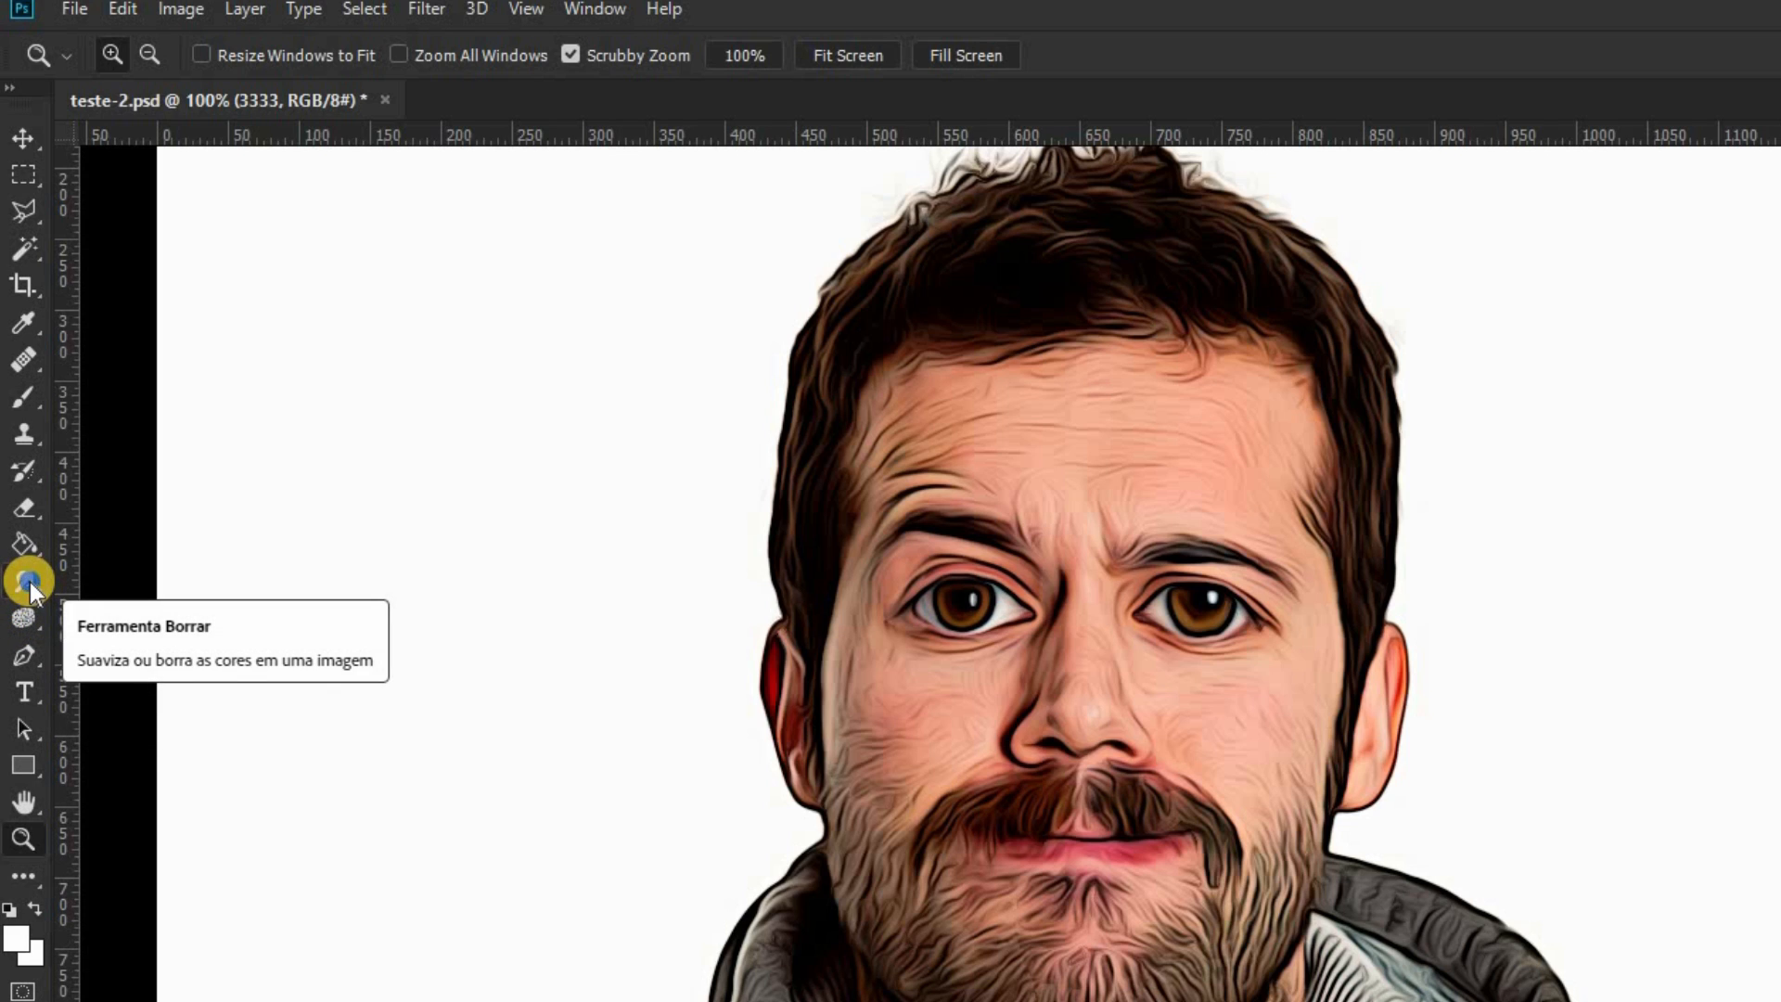
Step: Smooth the rough skin texture on the forehead and cheeks of layer 3333 using the Smudge tool with a 56 px brush at 50% strength
{"action": "left_click", "coordinate": [30, 582]}
{"action": "left_click", "coordinate": [180, 633]}
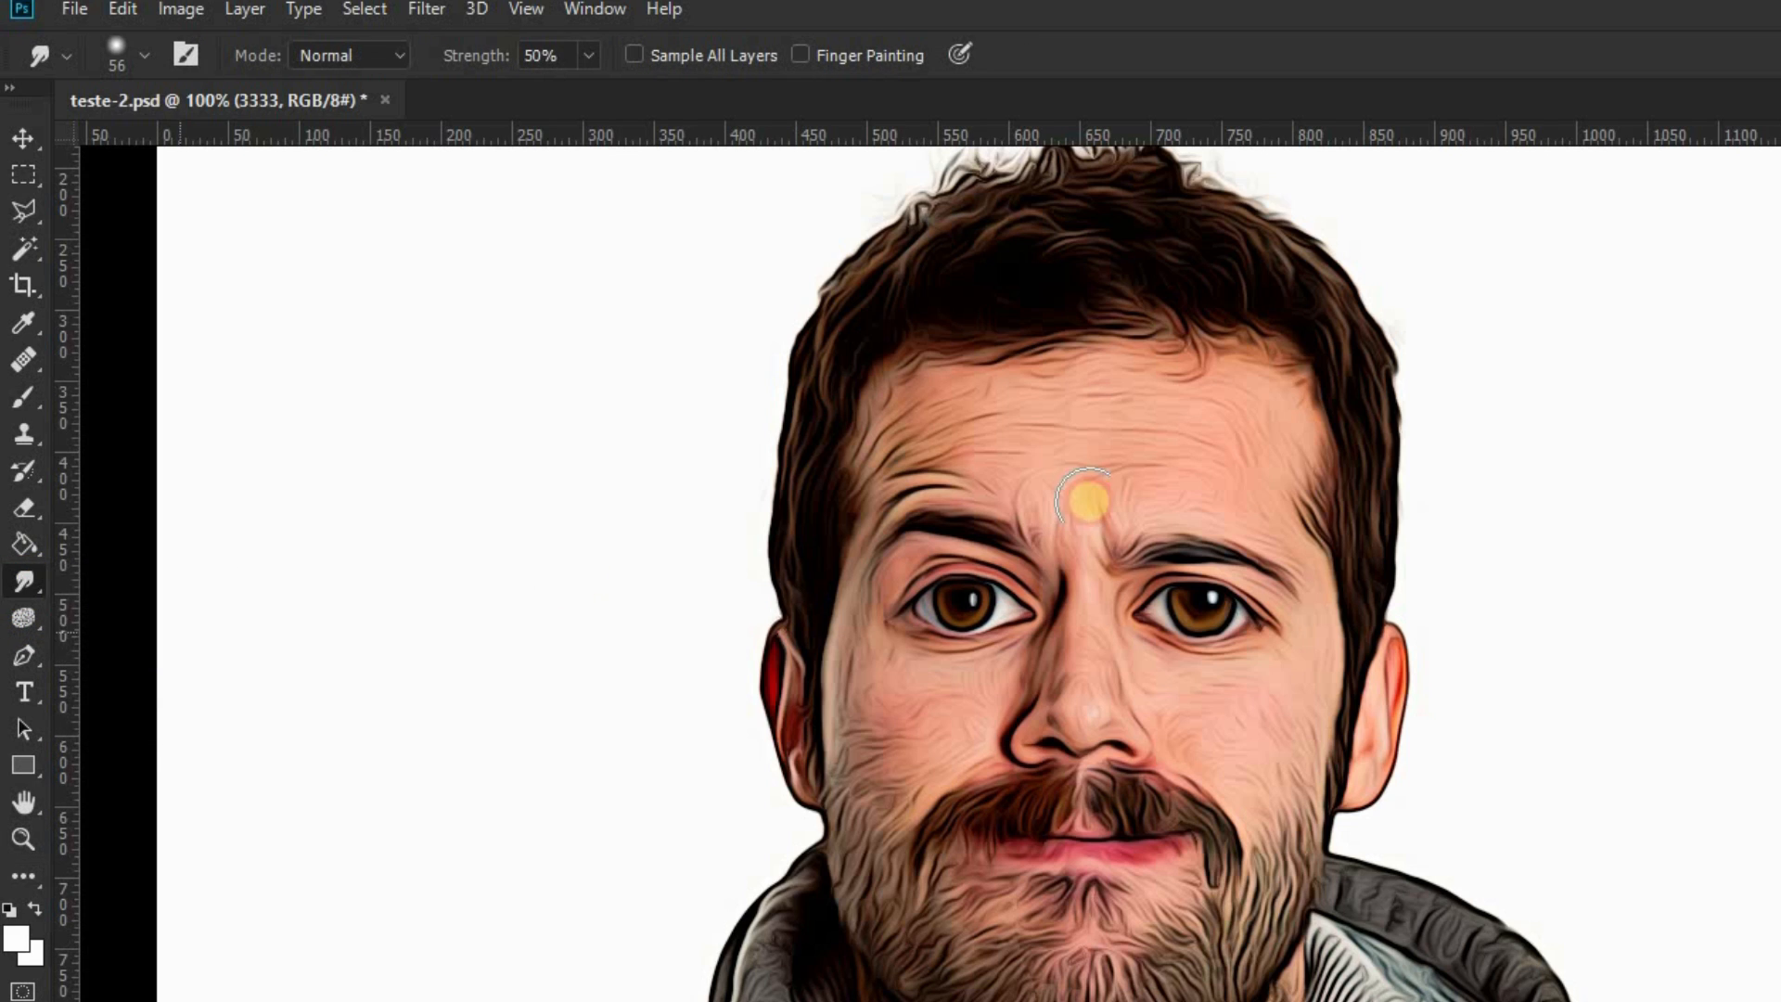
{"action": "mouse_move", "coordinate": [1060, 442]}
{"action": "left_mouse_down"}
{"action": "mouse_move", "coordinate": [1215, 471]}
{"action": "mouse_move", "coordinate": [1255, 419]}
{"action": "mouse_move", "coordinate": [1172, 400]}
{"action": "mouse_move", "coordinate": [1086, 403]}
{"action": "left_mouse_up"}
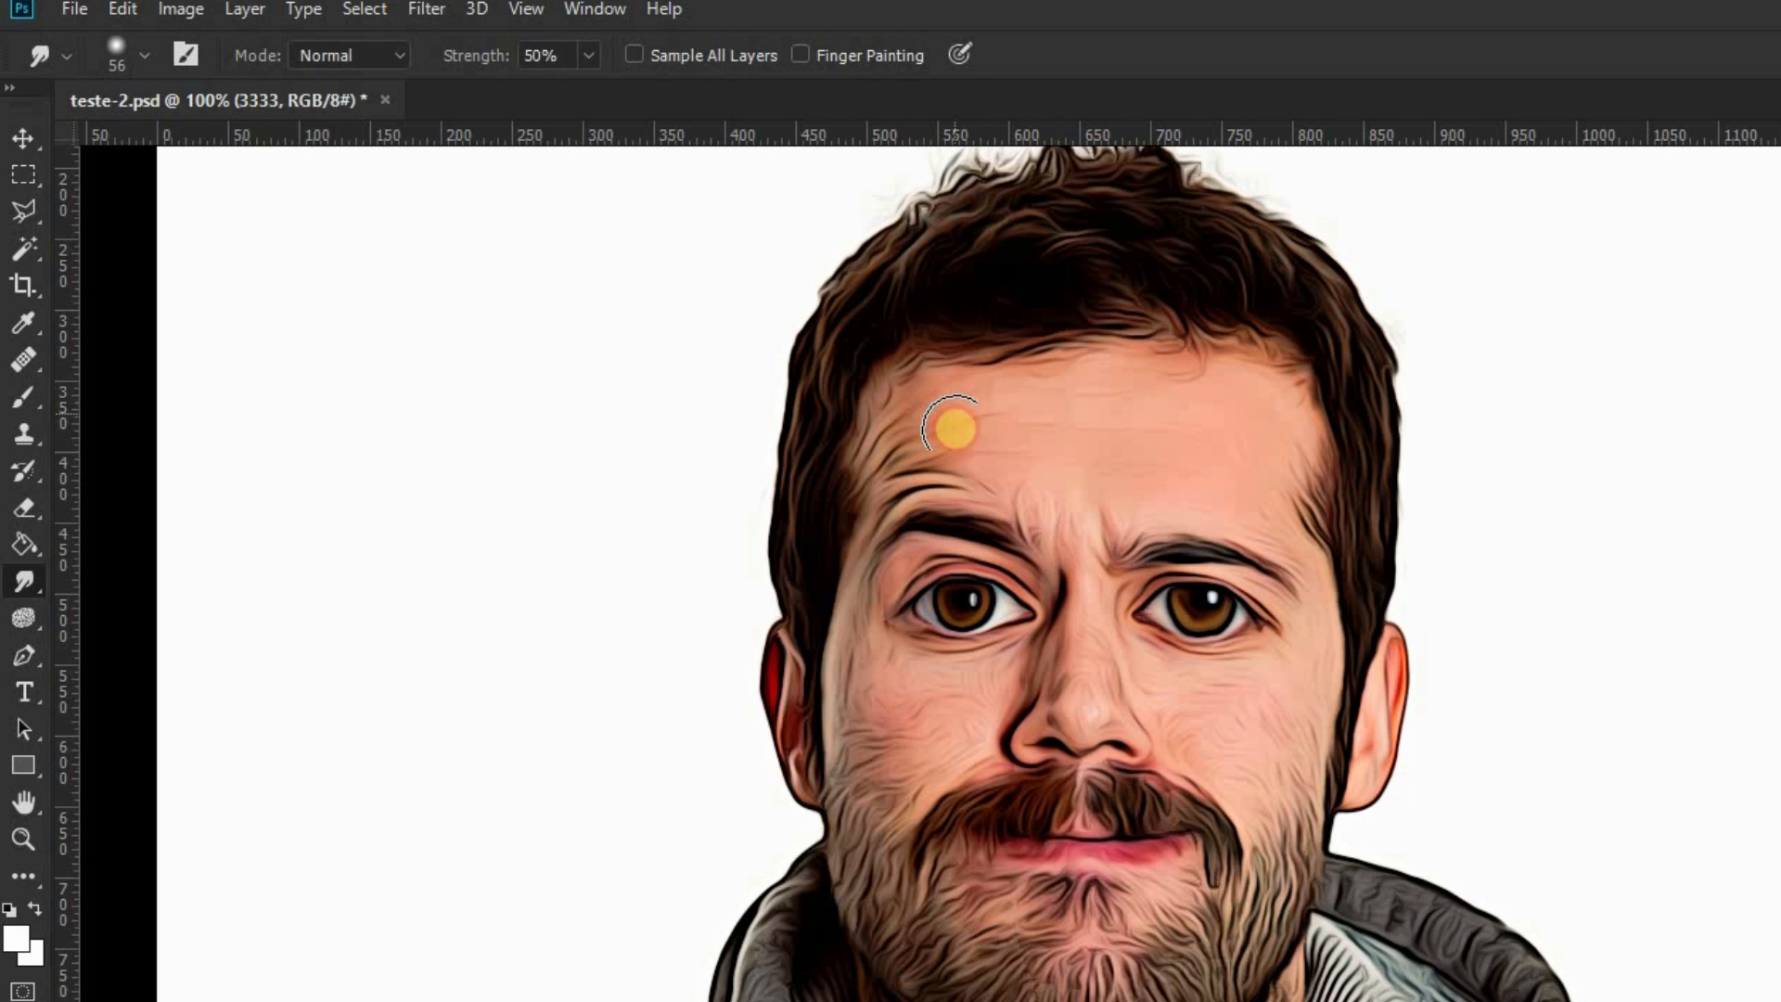
{"action": "mouse_move", "coordinate": [1265, 720]}
{"action": "left_mouse_down"}
{"action": "mouse_move", "coordinate": [1284, 739]}
{"action": "mouse_move", "coordinate": [1180, 691]}
{"action": "mouse_move", "coordinate": [1089, 569]}
{"action": "mouse_move", "coordinate": [1073, 513]}
{"action": "left_mouse_up"}
{"action": "mouse_move", "coordinate": [974, 699]}
{"action": "left_mouse_down"}
{"action": "mouse_move", "coordinate": [872, 730]}
{"action": "mouse_move", "coordinate": [855, 645]}
{"action": "mouse_move", "coordinate": [937, 430]}
{"action": "mouse_move", "coordinate": [921, 420]}
{"action": "mouse_move", "coordinate": [1289, 473]}
{"action": "left_mouse_up"}
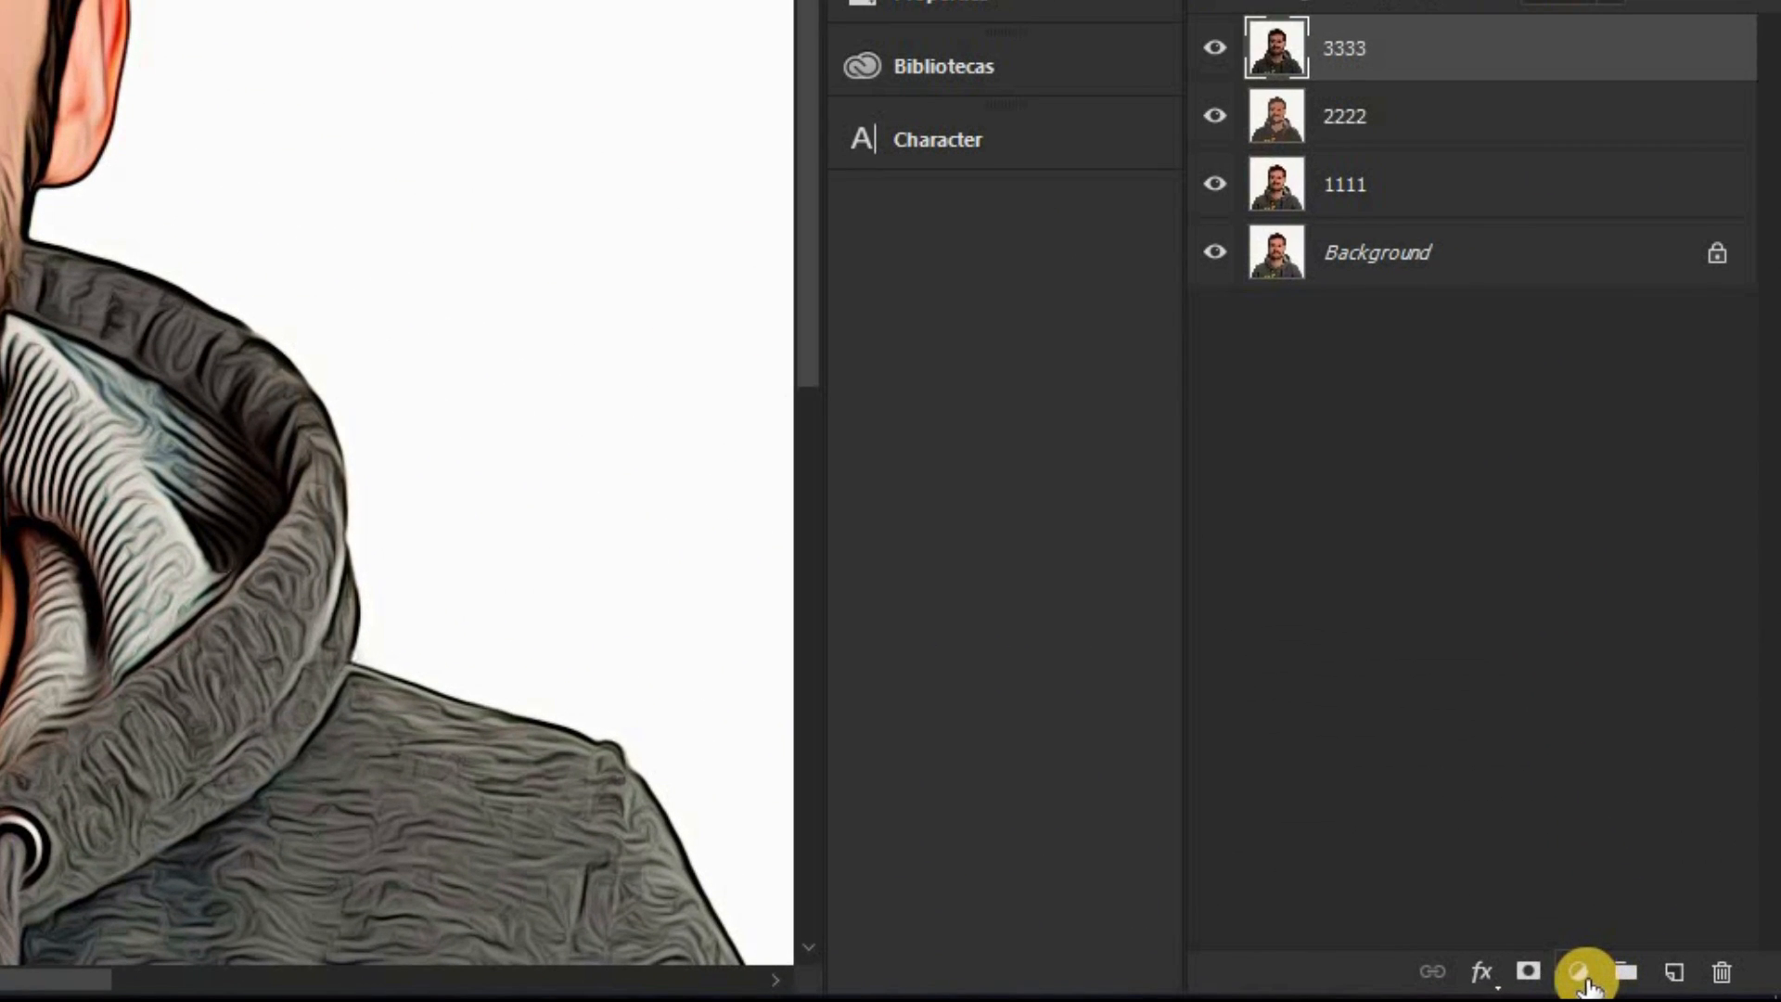
Step: Add a Selective Color adjustment layer and set its Blacks to Cyan +50, Magenta +42, Yellow -45 and Black +49
{"action": "left_click", "coordinate": [1586, 982]}
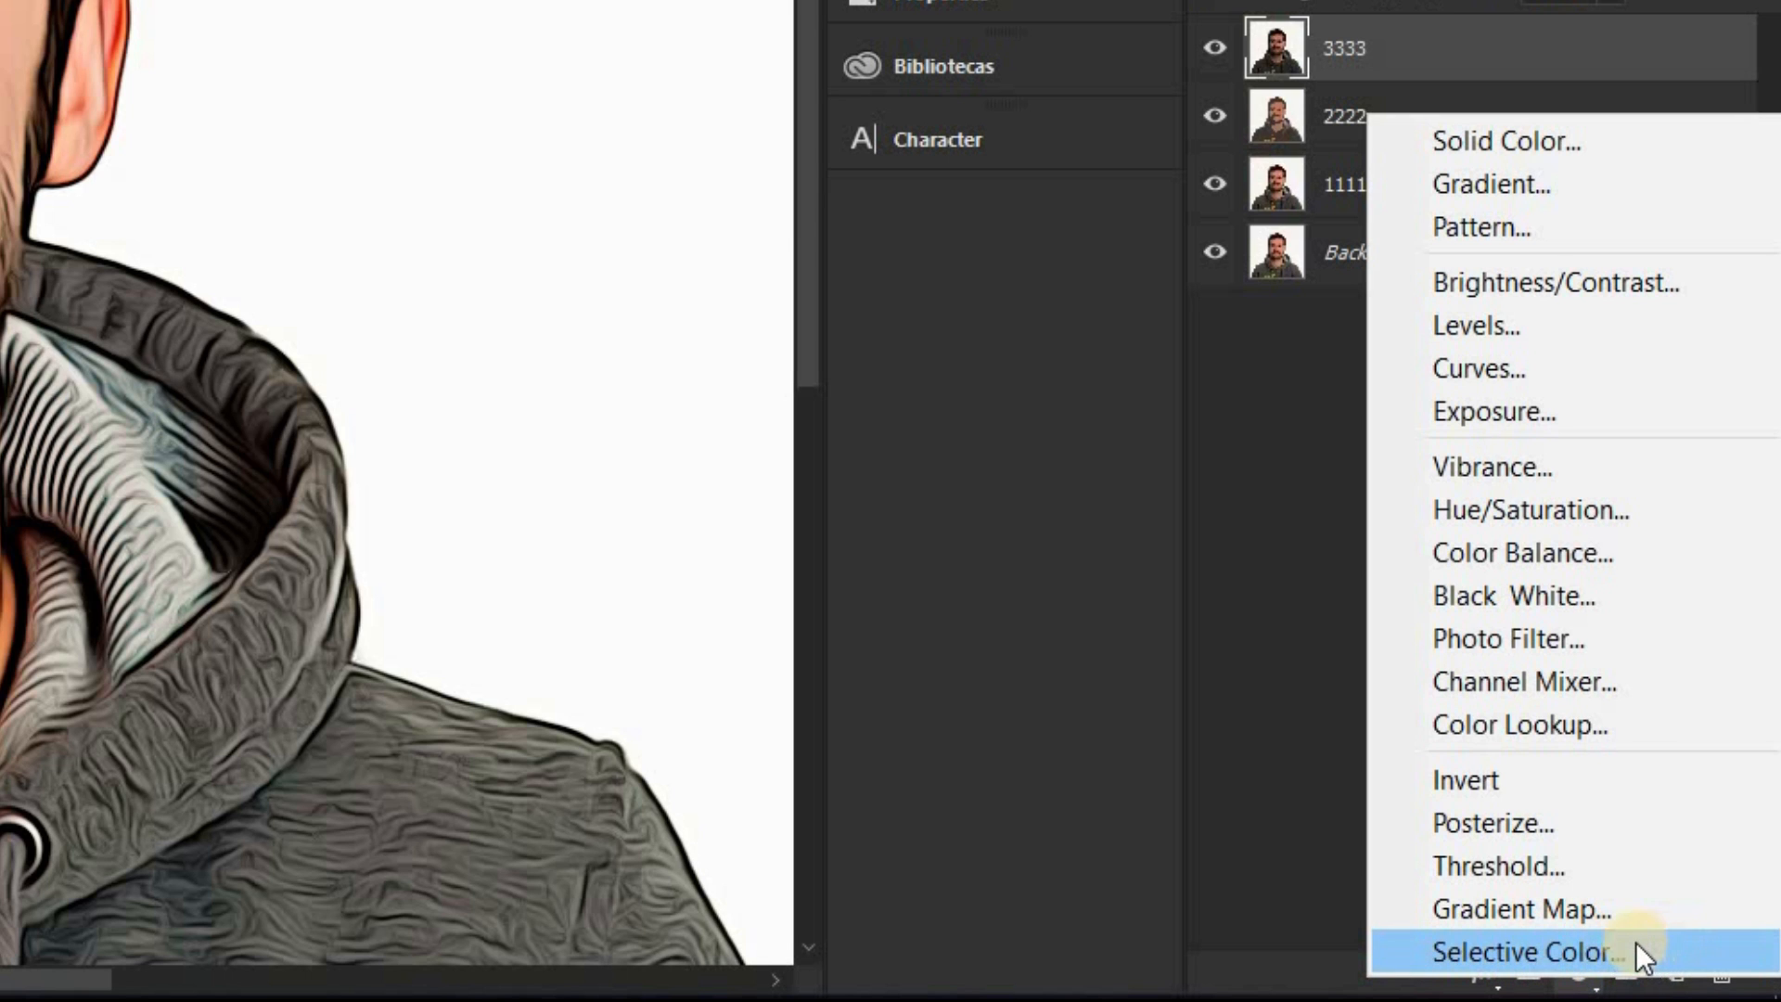
{"action": "left_click", "coordinate": [1659, 945]}
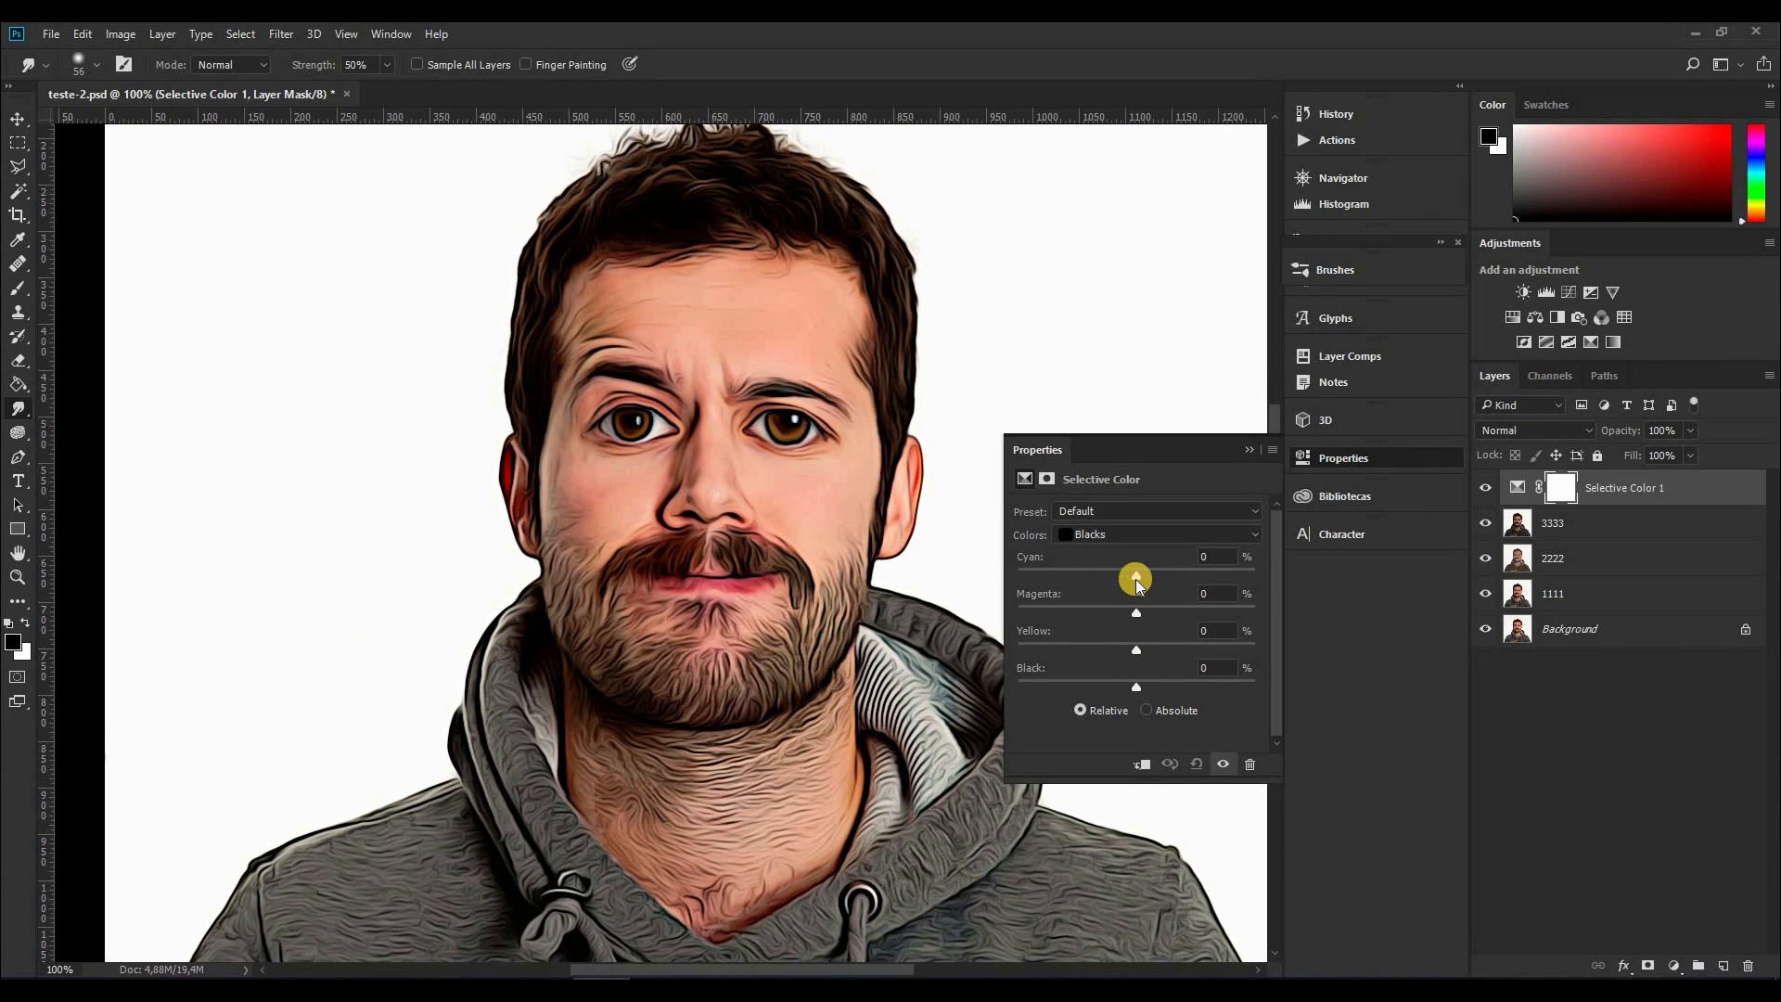
{"action": "left_click_drag", "start_coordinate": [1139, 582], "coordinate": [1189, 583]}
{"action": "left_click_drag", "start_coordinate": [1238, 642], "coordinate": [1250, 632]}
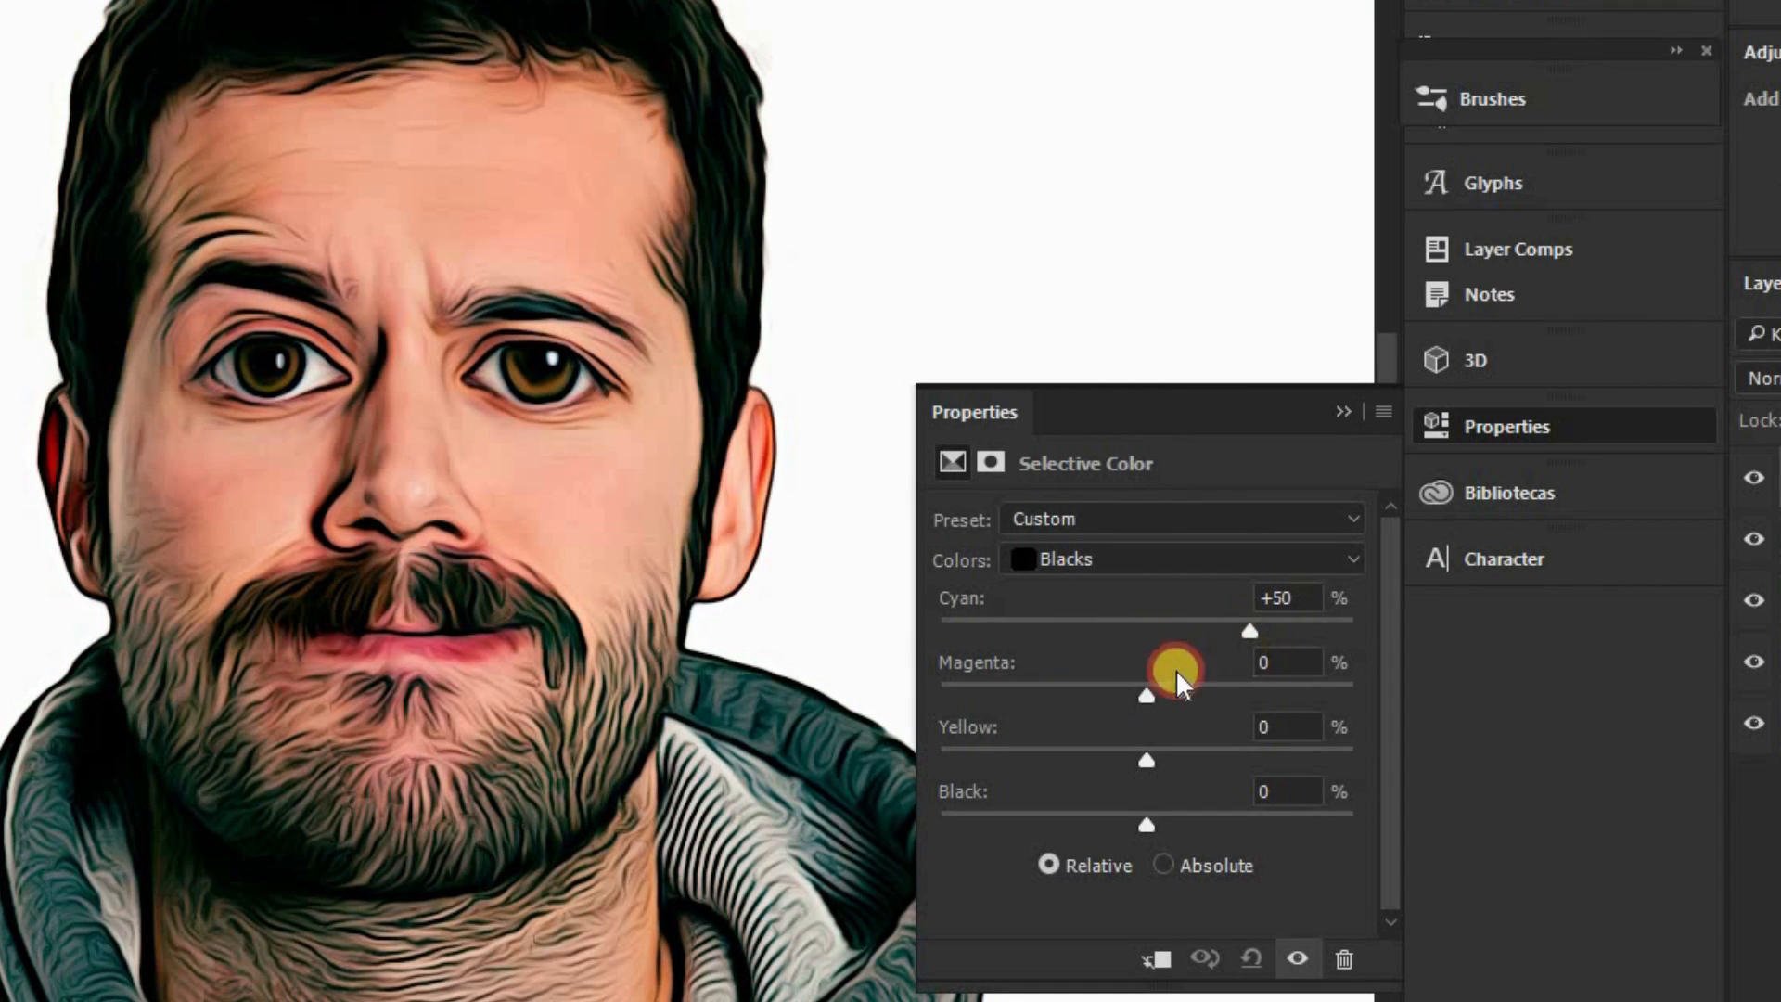
{"action": "left_click_drag", "start_coordinate": [1147, 696], "coordinate": [1232, 721]}
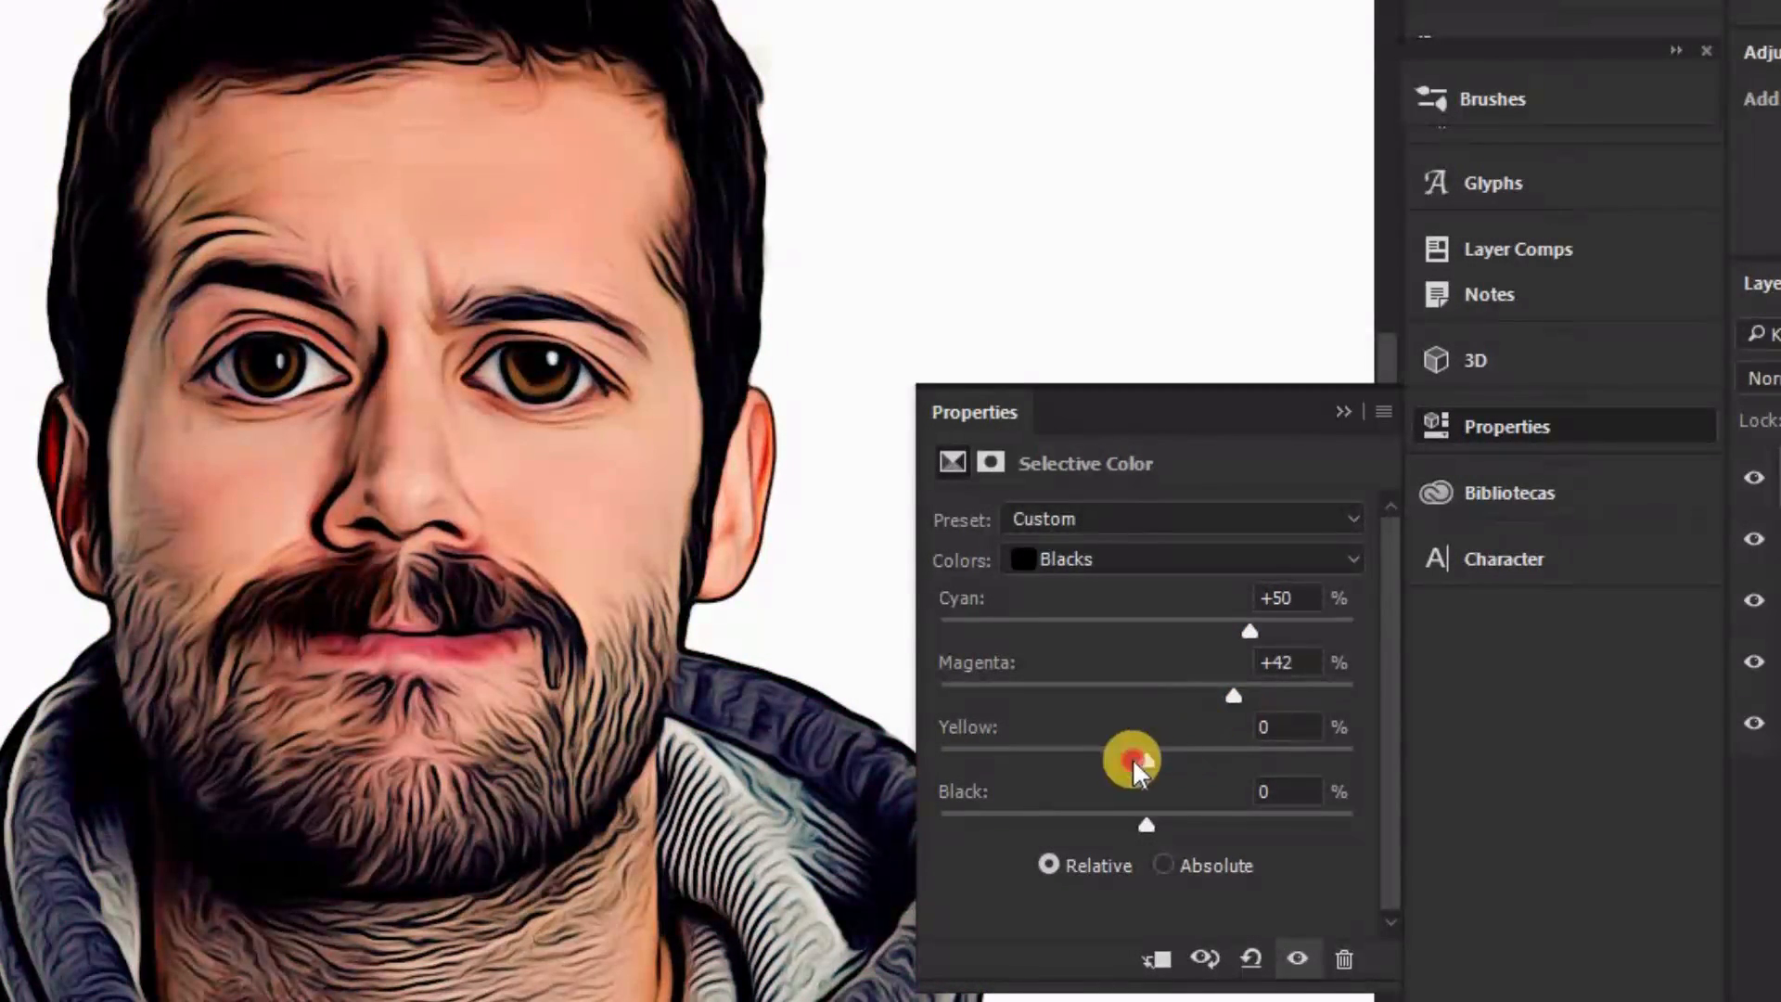
{"action": "left_click_drag", "start_coordinate": [1149, 827], "coordinate": [1249, 827]}
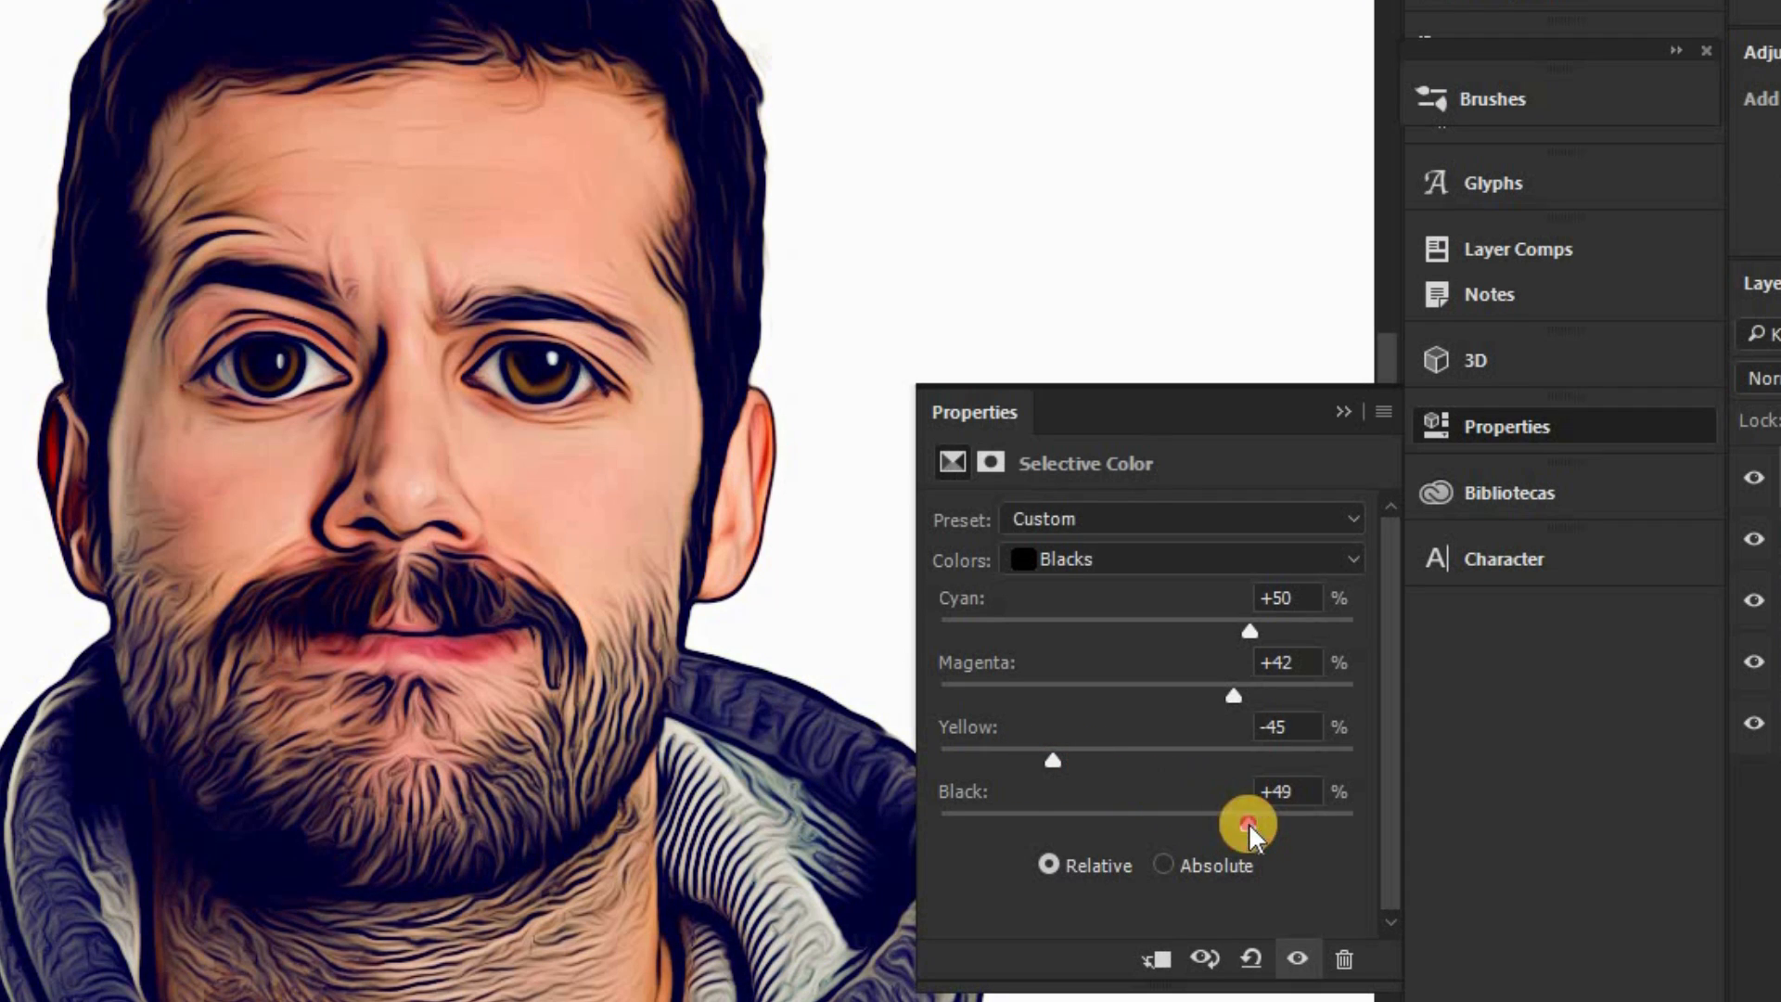
Step: Set the Selective Color Neutrals to Cyan -9 and fine-tune their remaining components, lowering Black slightly
{"action": "left_click", "coordinate": [1143, 558]}
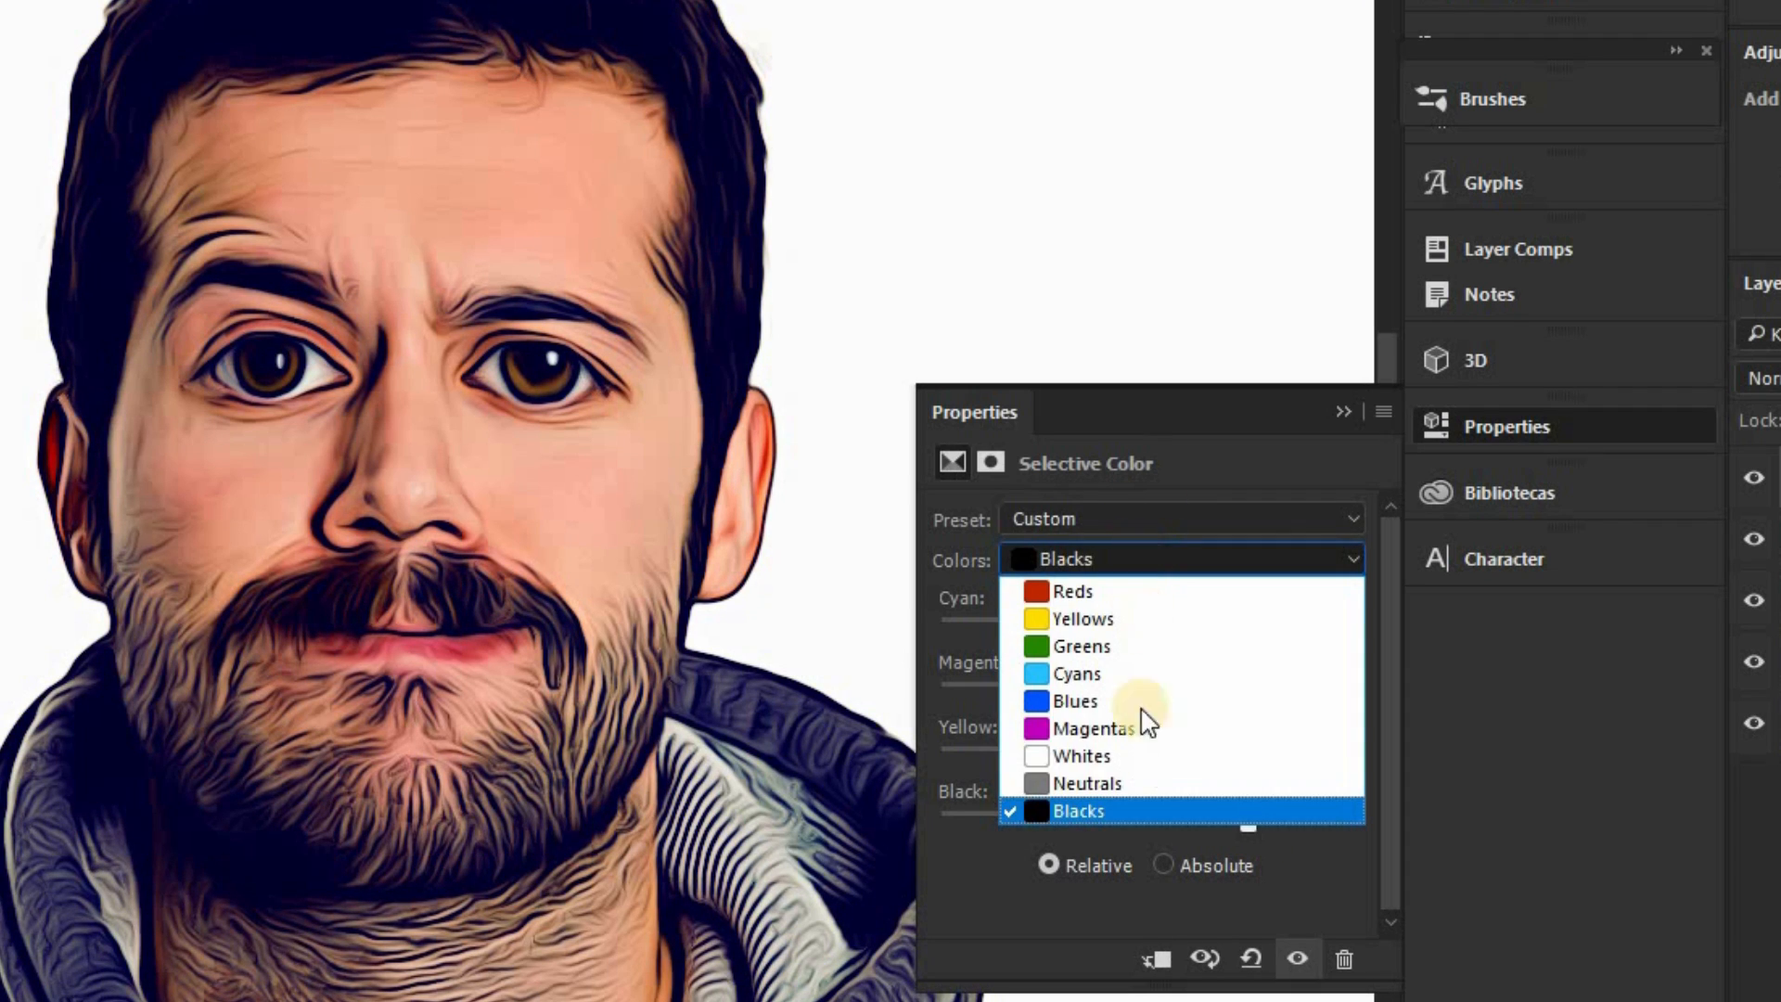
{"action": "left_click", "coordinate": [1194, 784]}
{"action": "left_click_drag", "start_coordinate": [1149, 627], "coordinate": [1128, 631]}
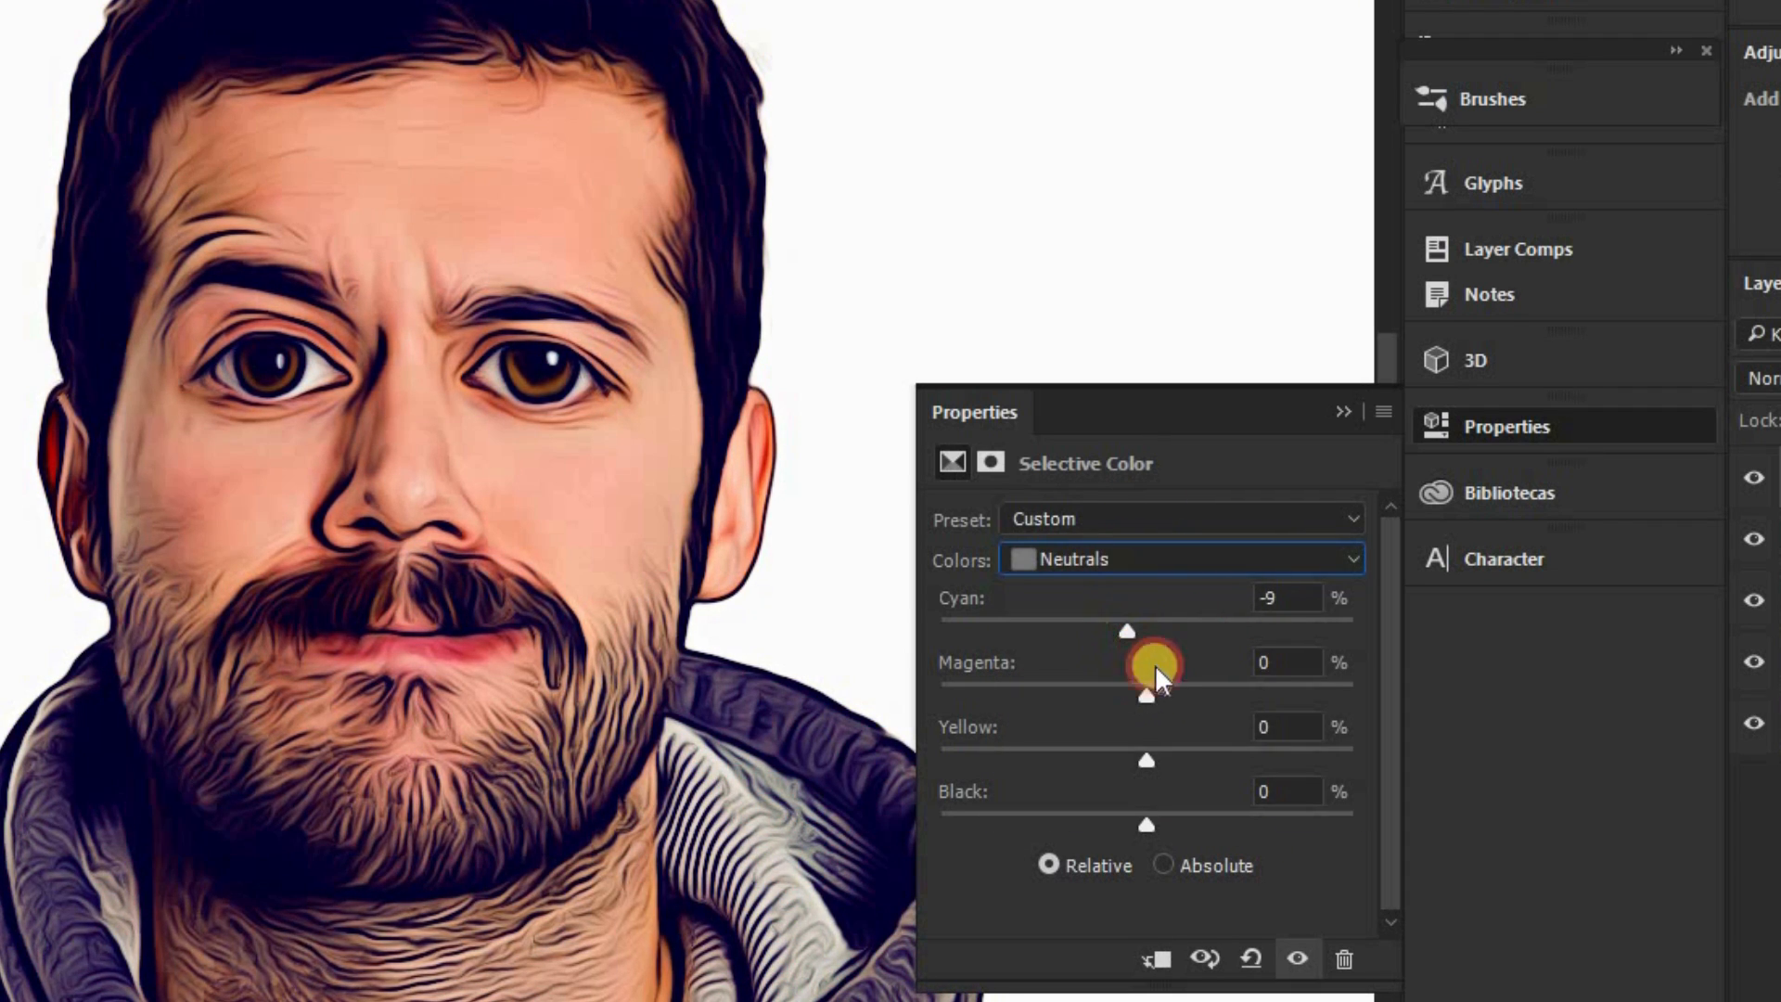
{"action": "left_click_drag", "start_coordinate": [1151, 690], "coordinate": [1126, 824]}
Step: Set the Selective Color Whites to Cyan +30 and Magenta -54, and strongly reduce their Yellow and Black
{"action": "left_click", "coordinate": [1123, 558]}
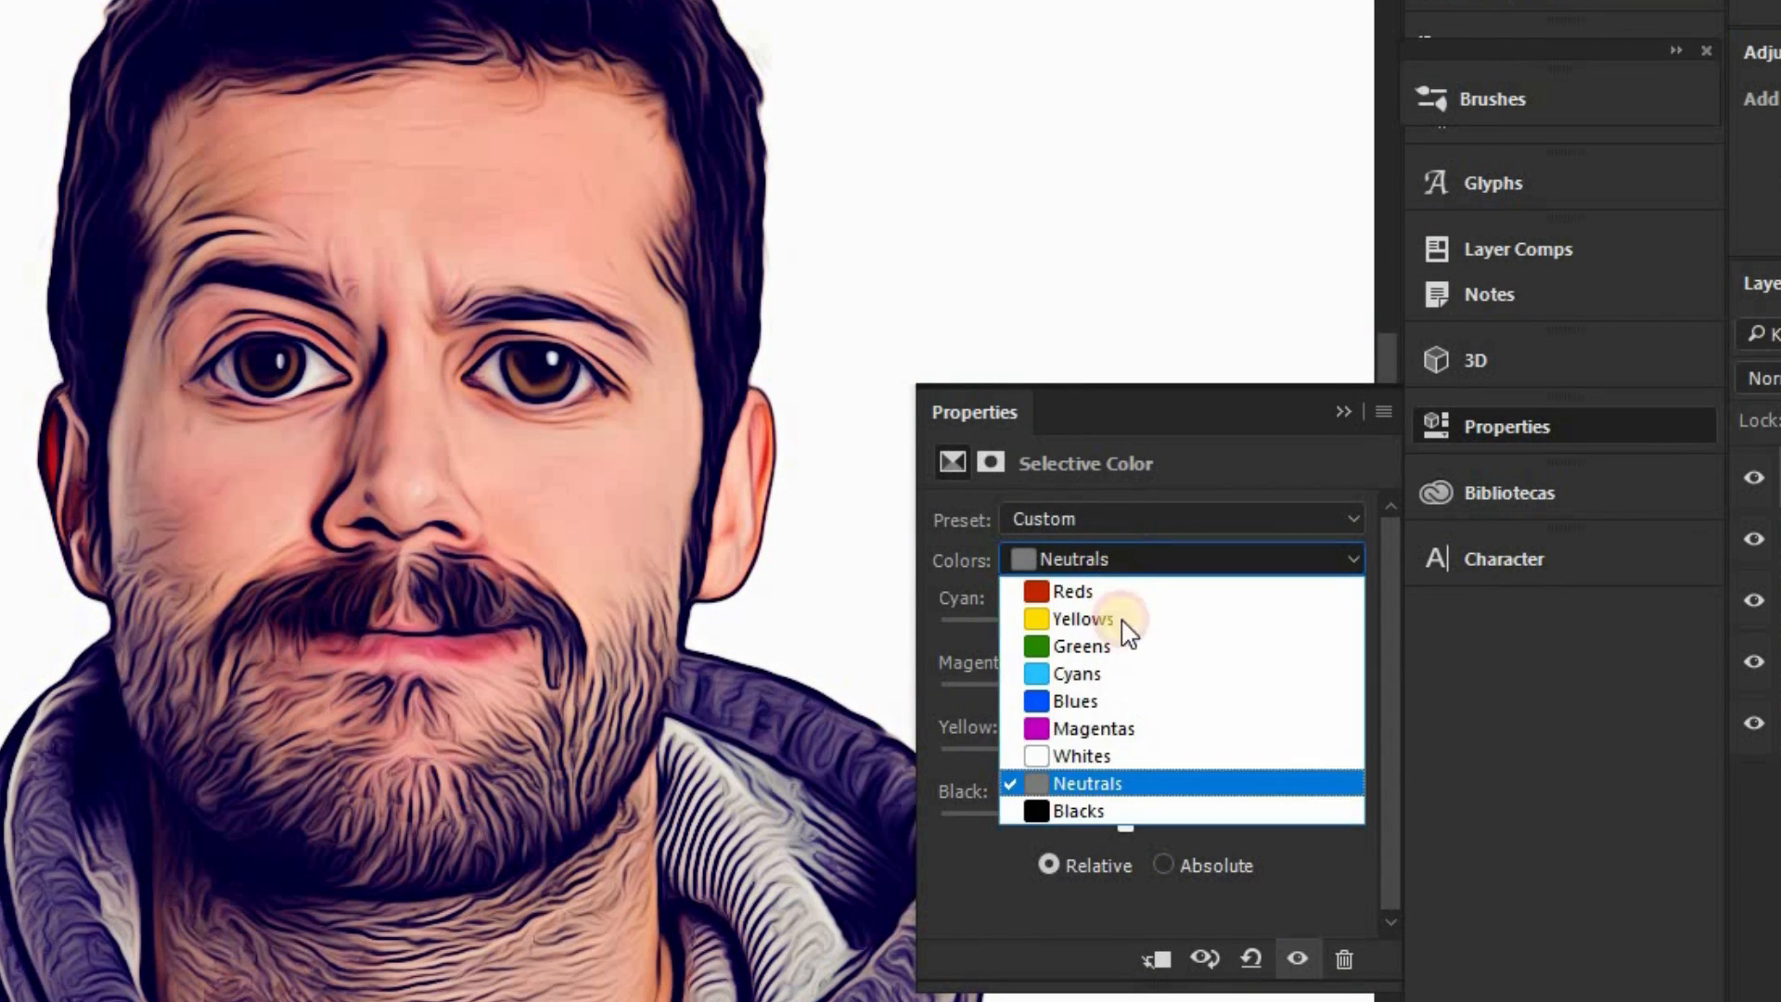
{"action": "left_click", "coordinate": [1135, 754]}
{"action": "left_click_drag", "start_coordinate": [1146, 632], "coordinate": [1209, 640]}
{"action": "left_click_drag", "start_coordinate": [1145, 690], "coordinate": [1060, 705]}
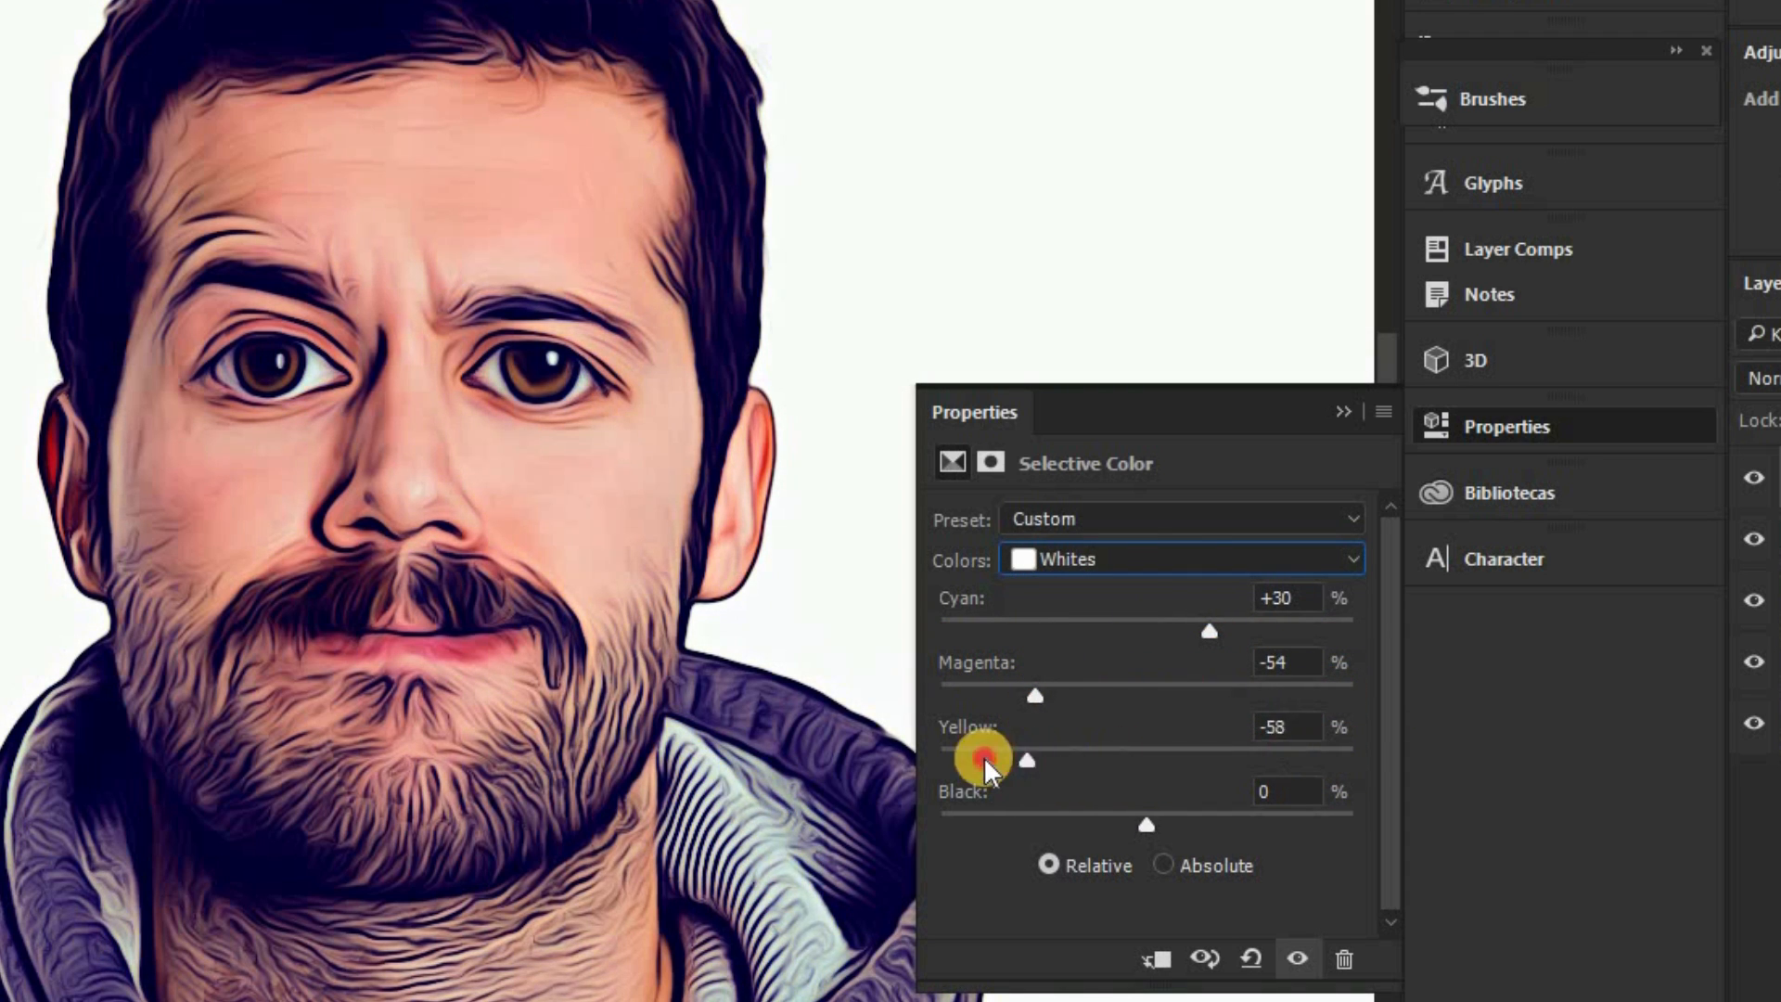
{"action": "left_click_drag", "start_coordinate": [984, 755], "coordinate": [1032, 772]}
{"action": "left_click_drag", "start_coordinate": [1146, 824], "coordinate": [1022, 822]}
Step: Set the Selective Color Yellows to Cyan -88, Magenta +30, Yellow -11 and Black -13
{"action": "left_click", "coordinate": [1095, 568]}
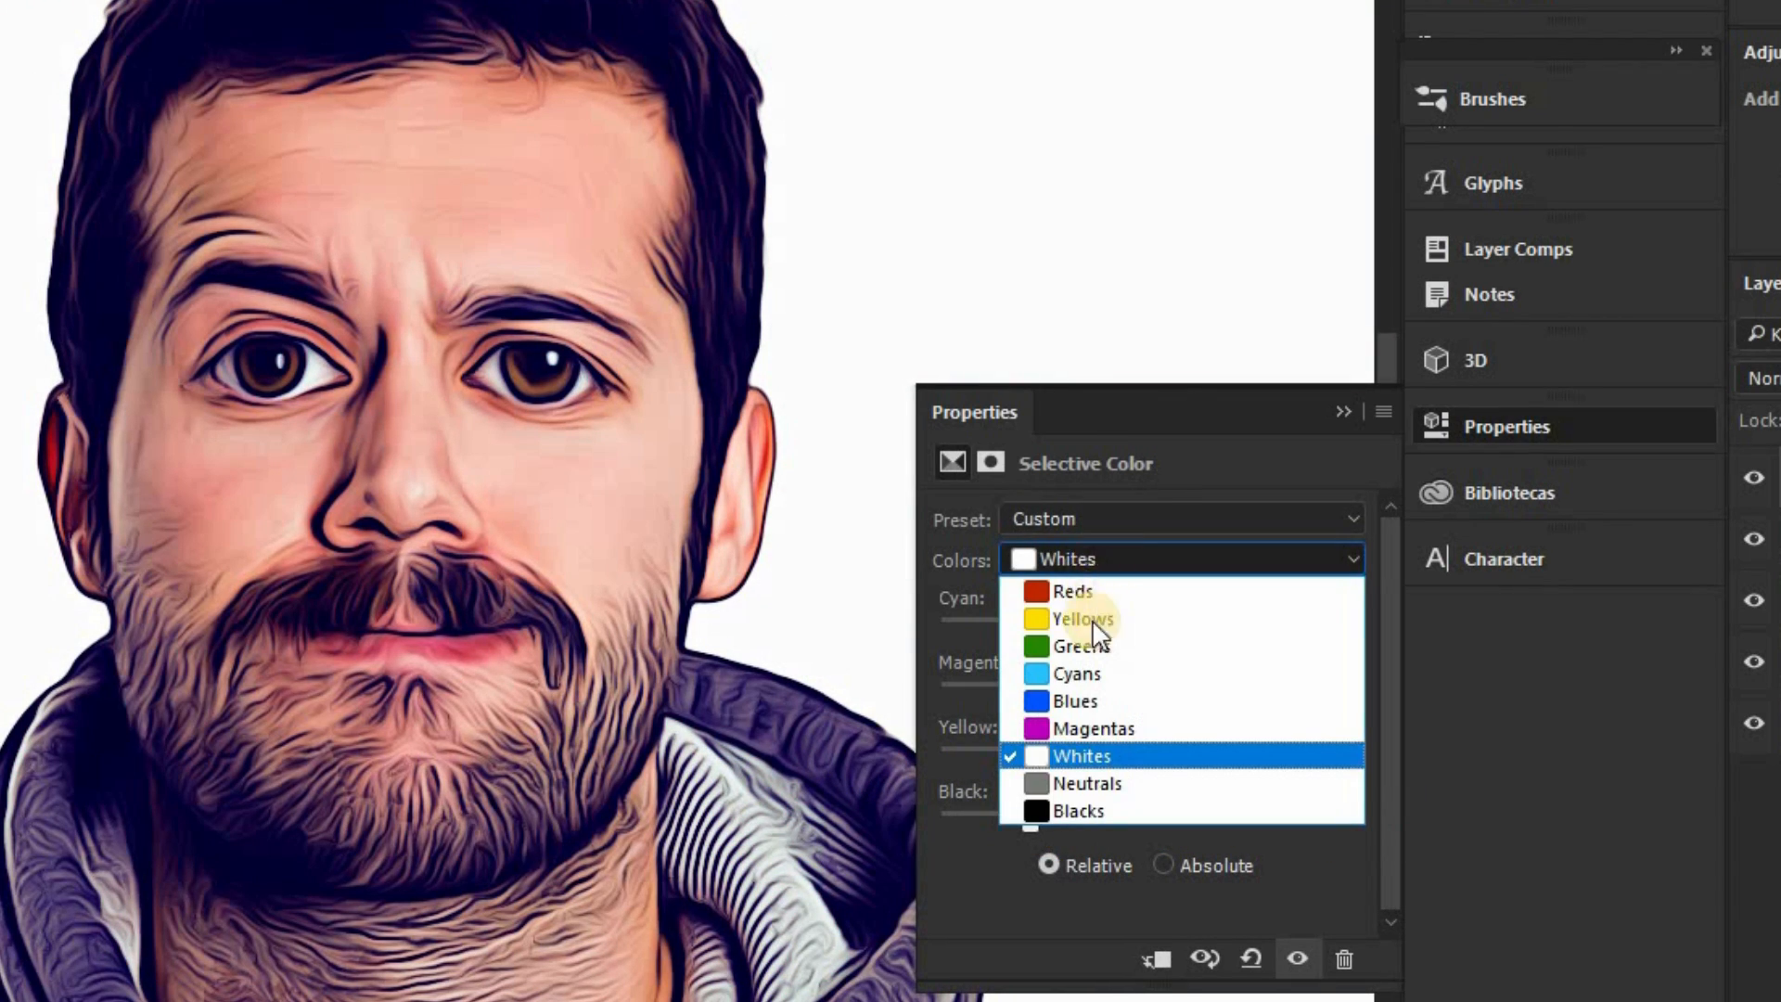
{"action": "left_click", "coordinate": [1153, 614]}
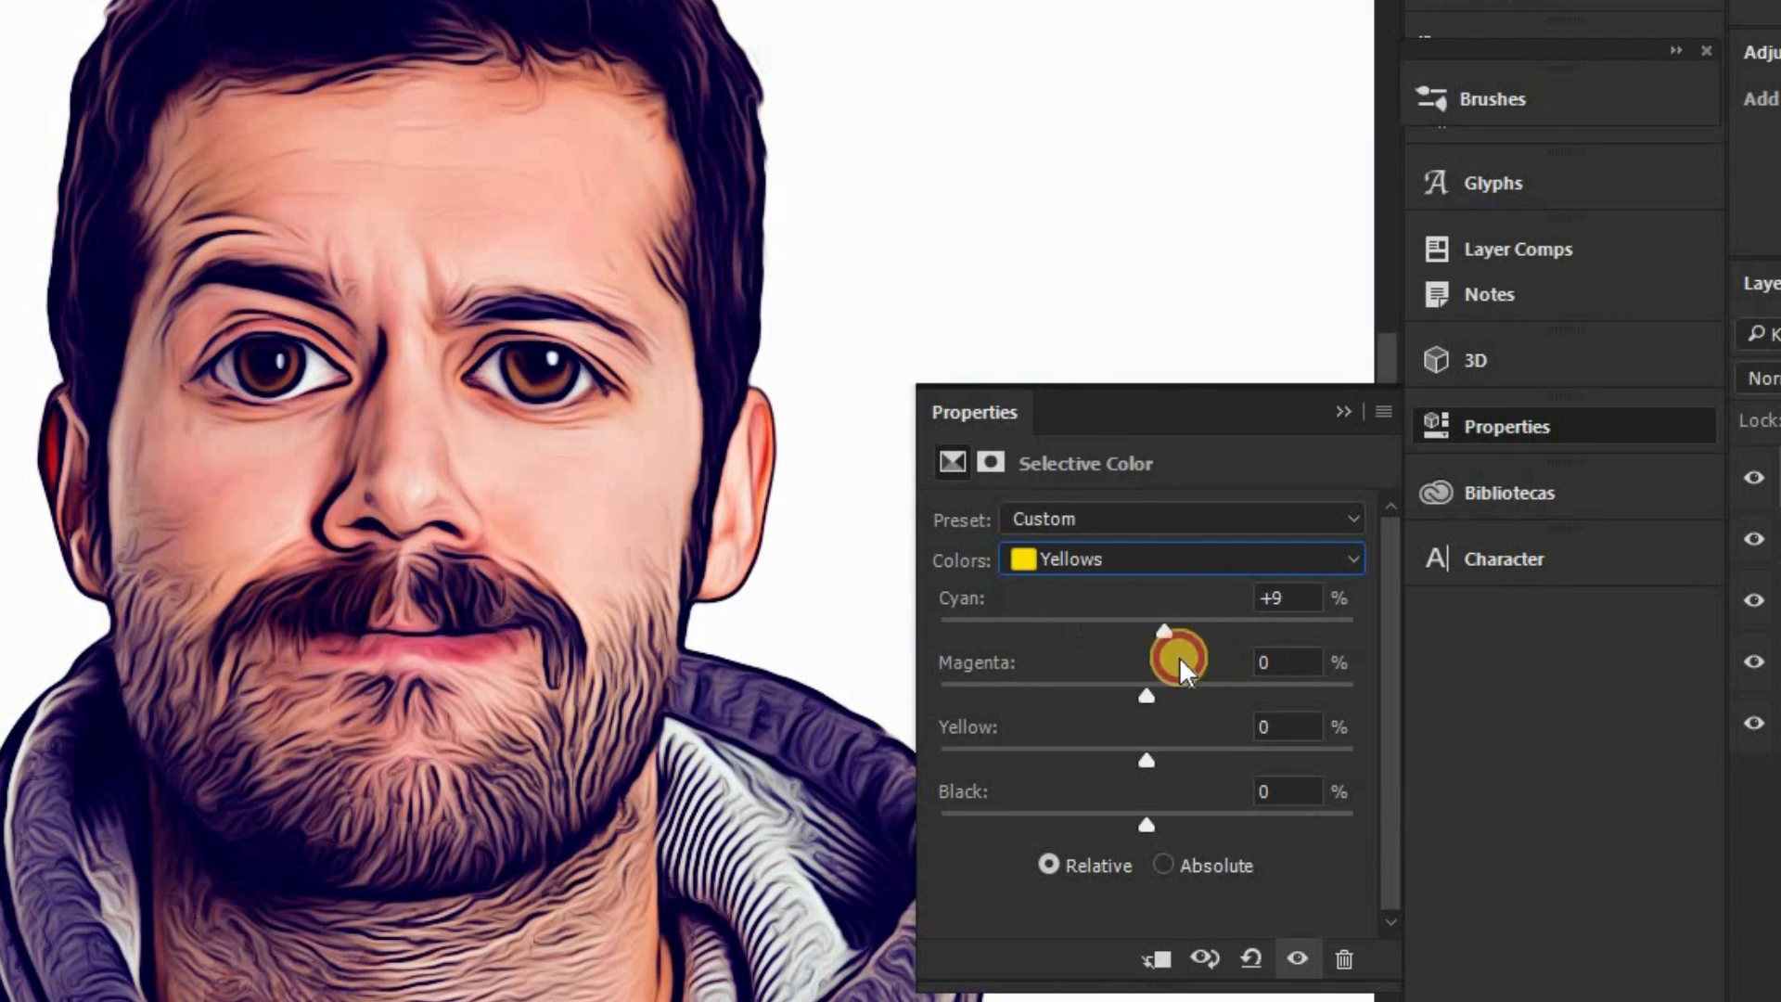
{"action": "left_click_drag", "start_coordinate": [1178, 655], "coordinate": [965, 660]}
{"action": "left_click_drag", "start_coordinate": [1146, 696], "coordinate": [1209, 696]}
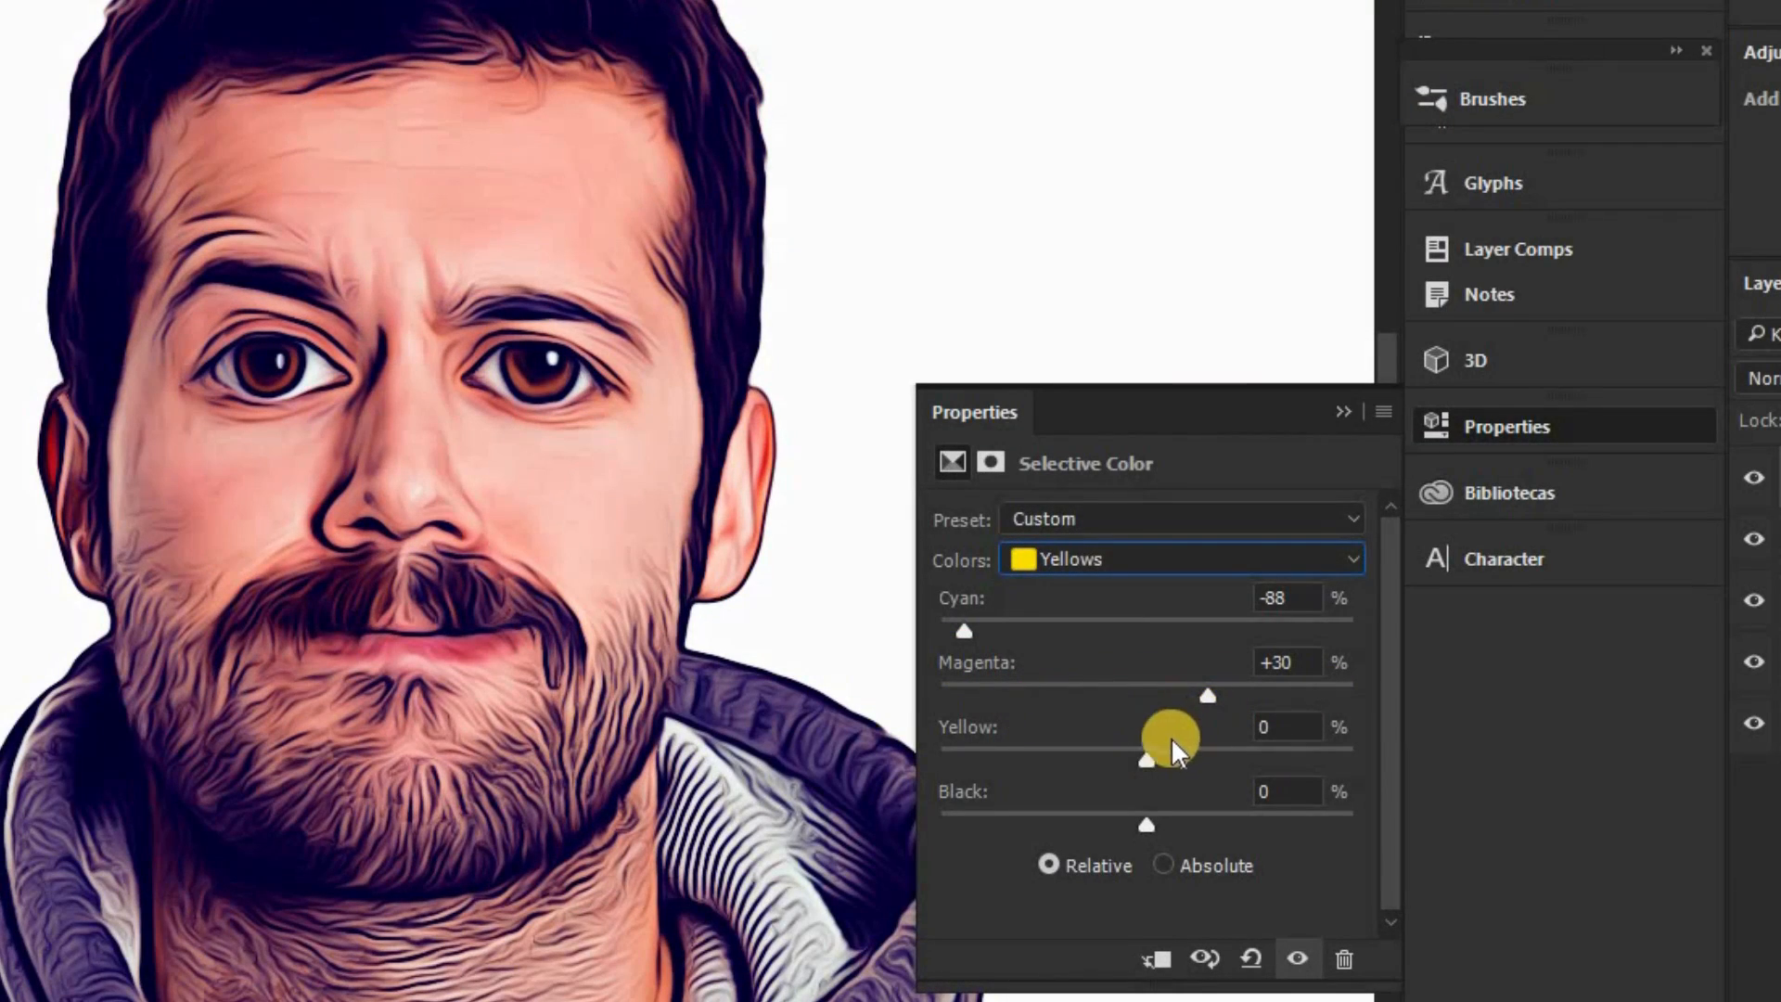
{"action": "left_click_drag", "start_coordinate": [1146, 760], "coordinate": [1038, 770]}
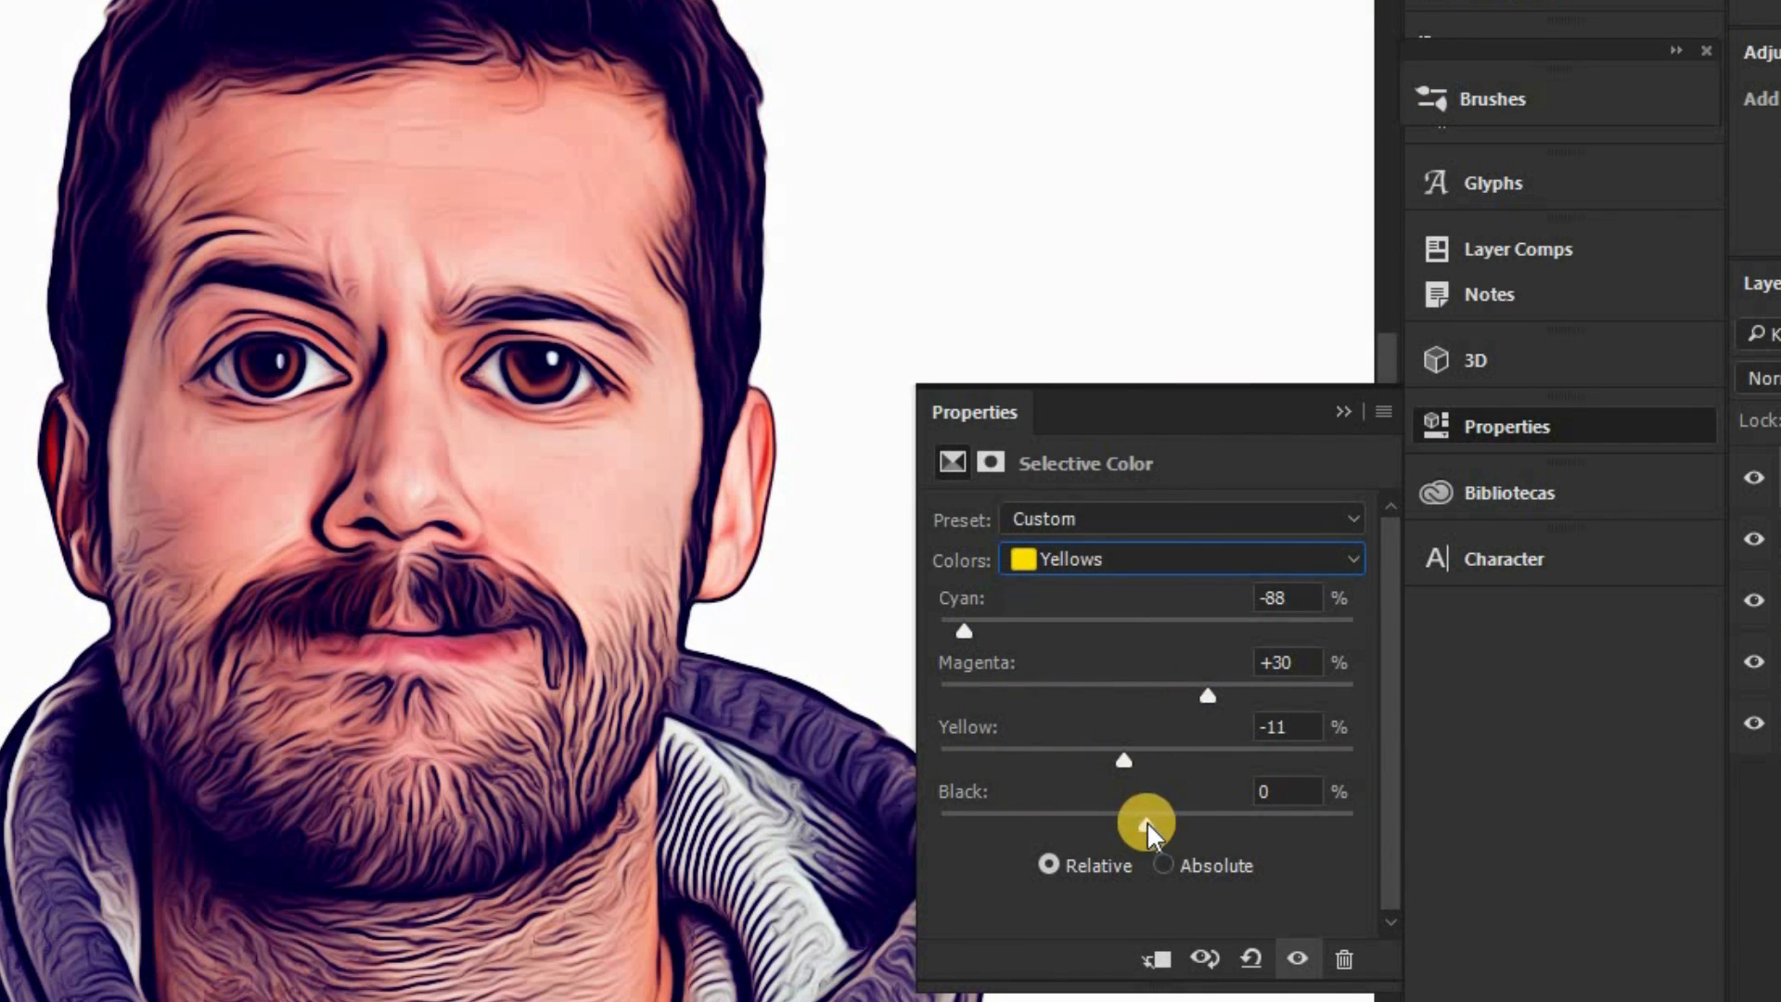
{"action": "mouse_move", "coordinate": [1147, 821]}
{"action": "left_mouse_down"}
{"action": "mouse_move", "coordinate": [835, 836]}
{"action": "mouse_move", "coordinate": [1247, 813]}
{"action": "mouse_move", "coordinate": [1043, 824]}
{"action": "mouse_move", "coordinate": [1118, 826]}
{"action": "left_mouse_up"}
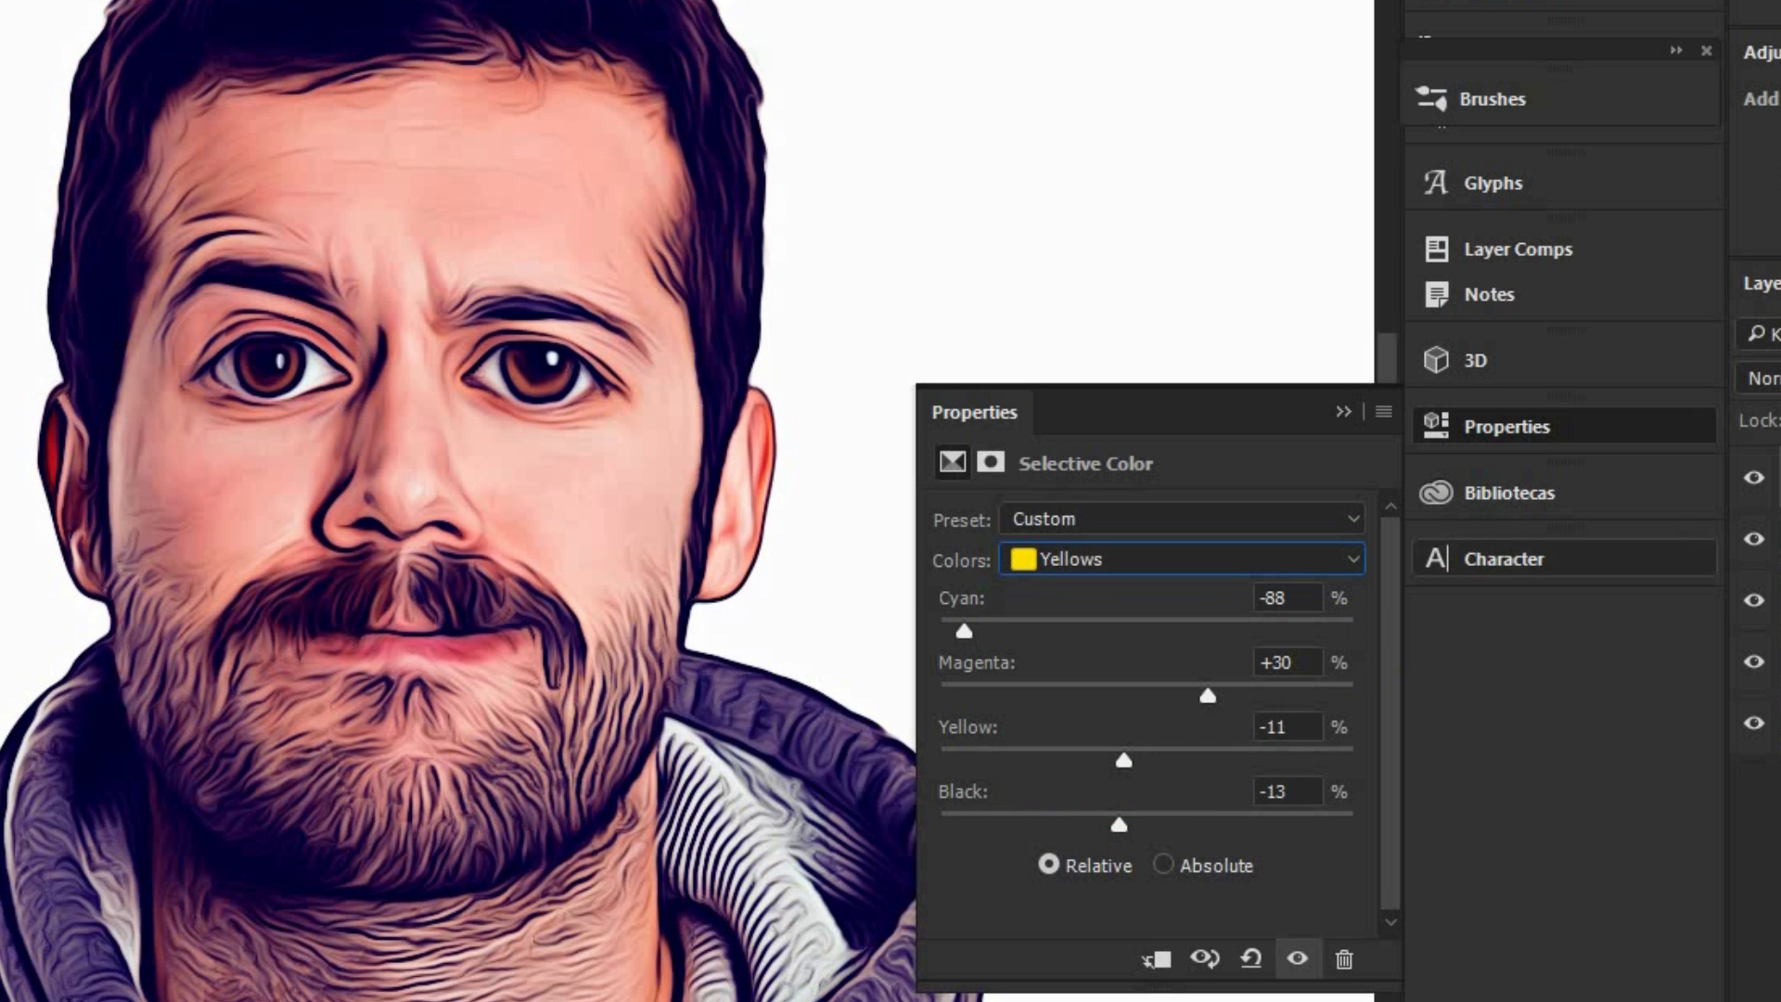
Step: Unlock the Background layer and group the layers Selective Color 1, 3333, 2222 and 1111
{"action": "left_click", "coordinate": [1611, 436]}
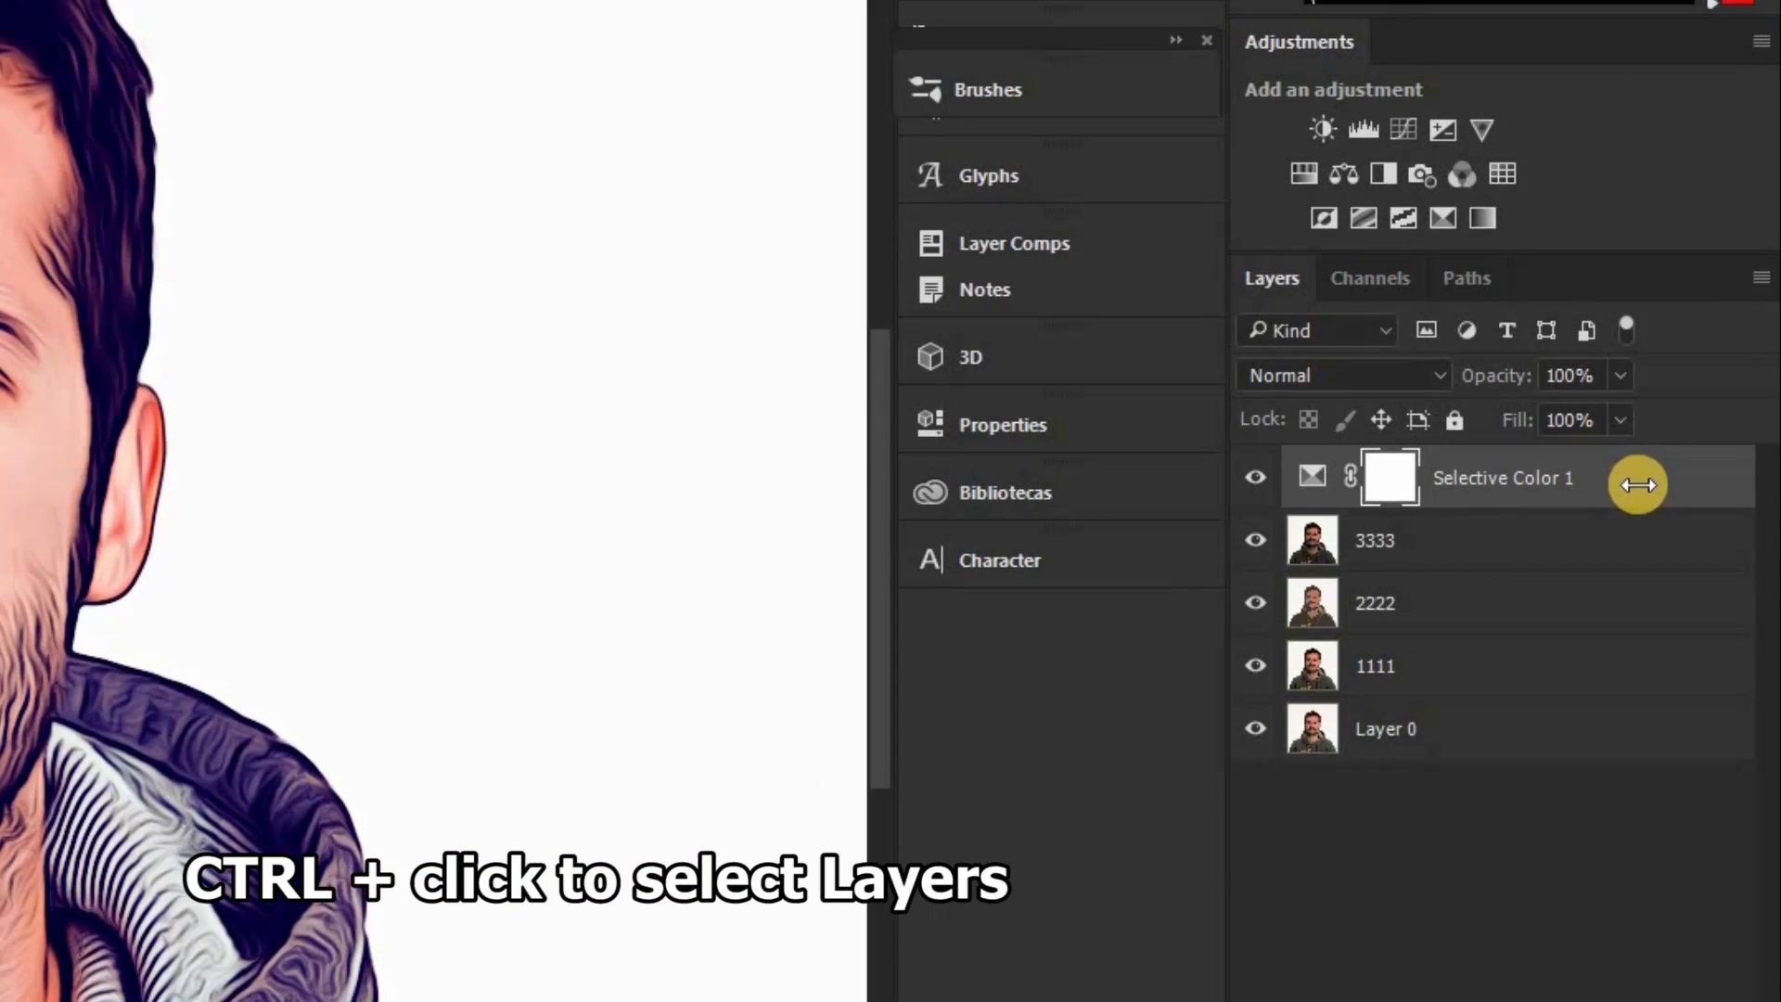
{"action": "left_click", "coordinate": [1588, 535], "text": "ctrl"}
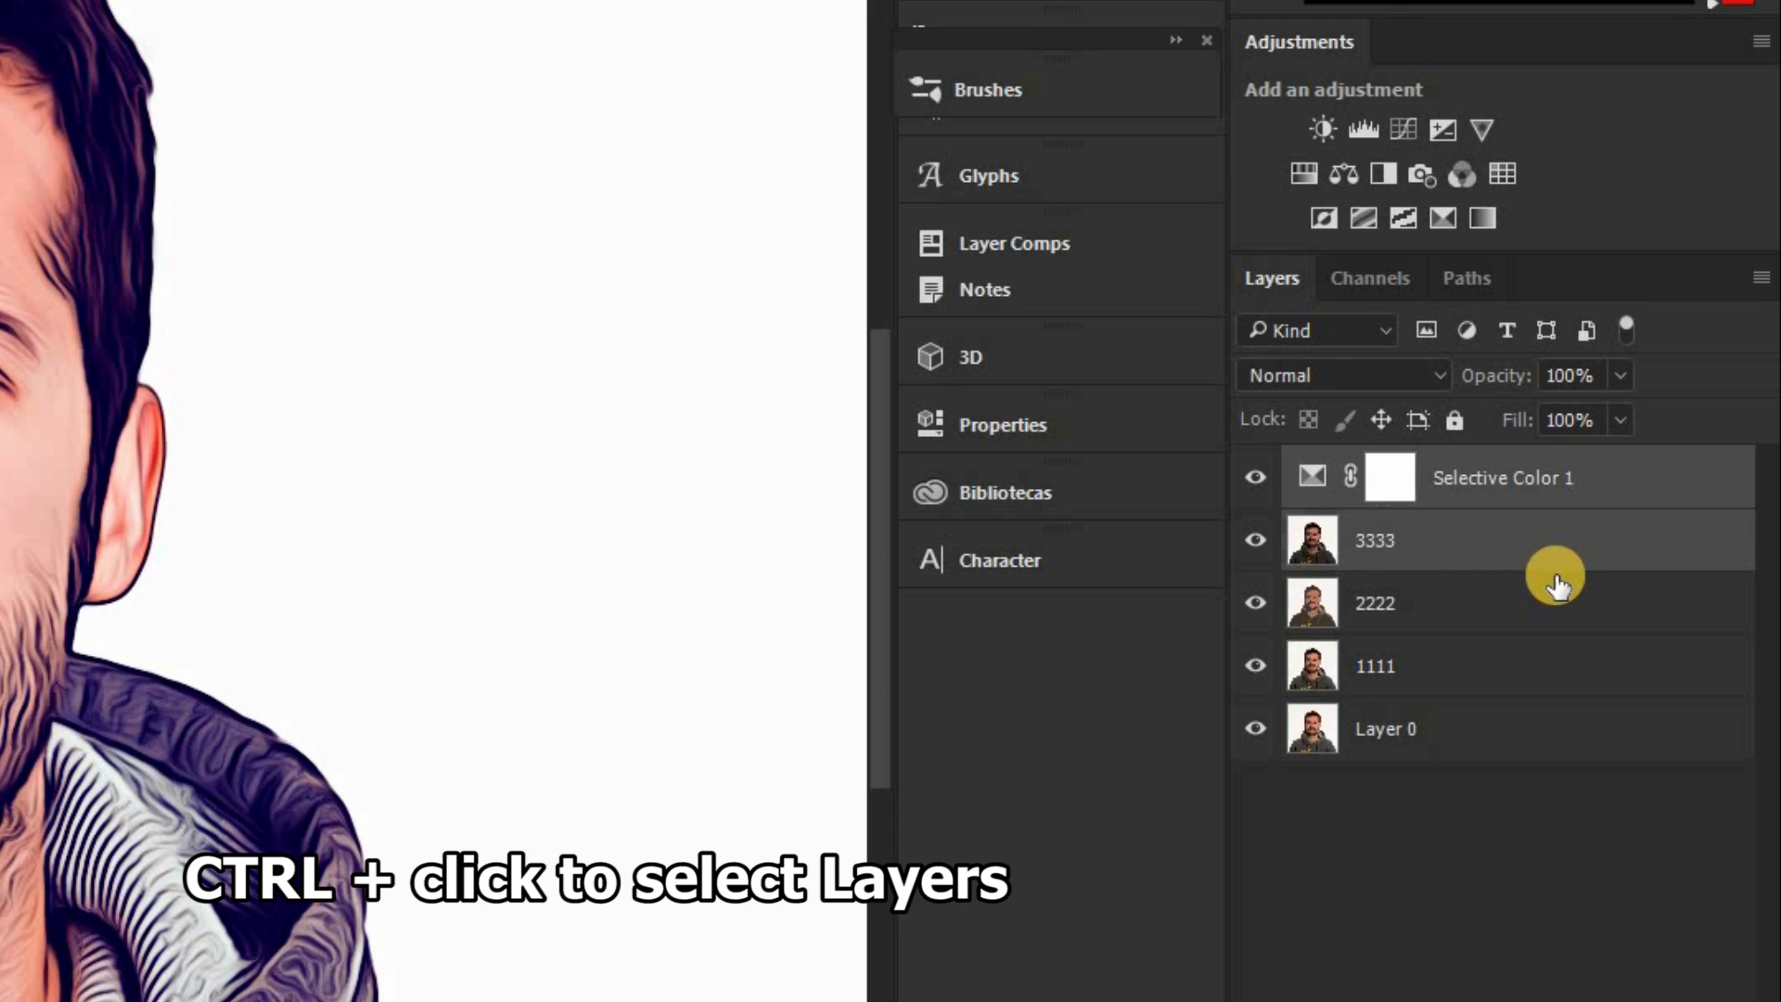
{"action": "left_click", "coordinate": [1510, 598], "text": "ctrl"}
{"action": "left_click", "coordinate": [1459, 668], "text": "ctrl"}
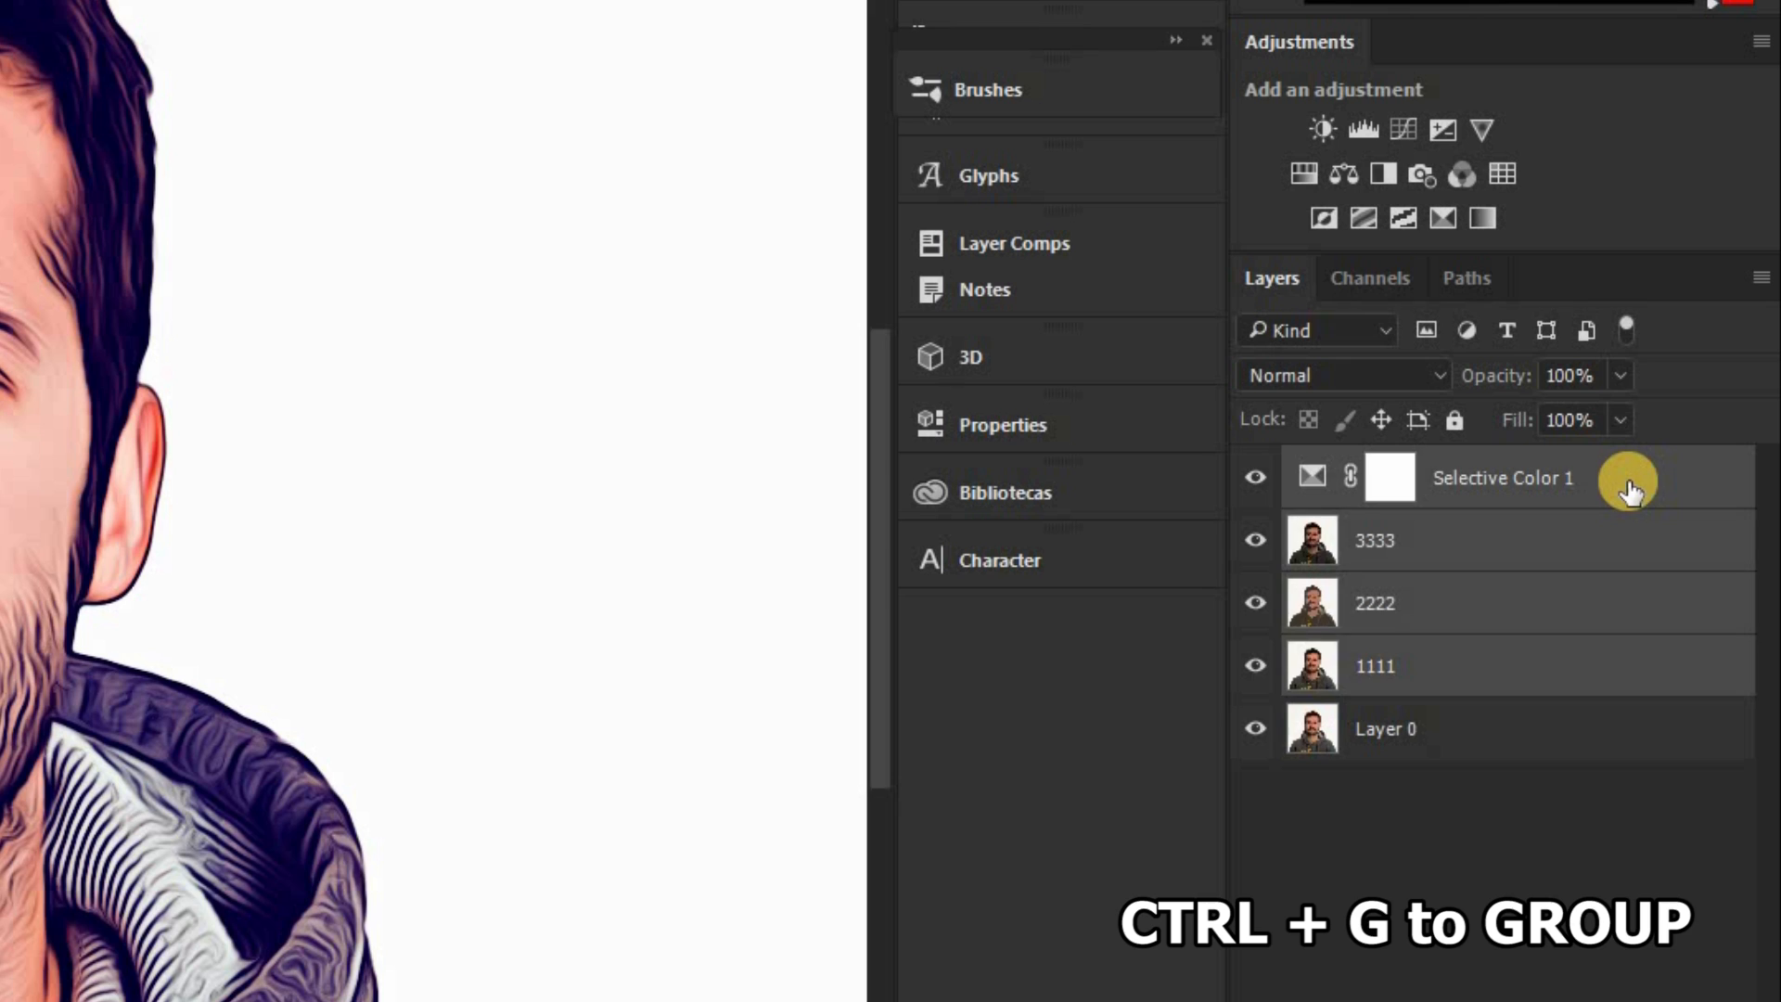
{"action": "key", "text": "ctrl+g"}
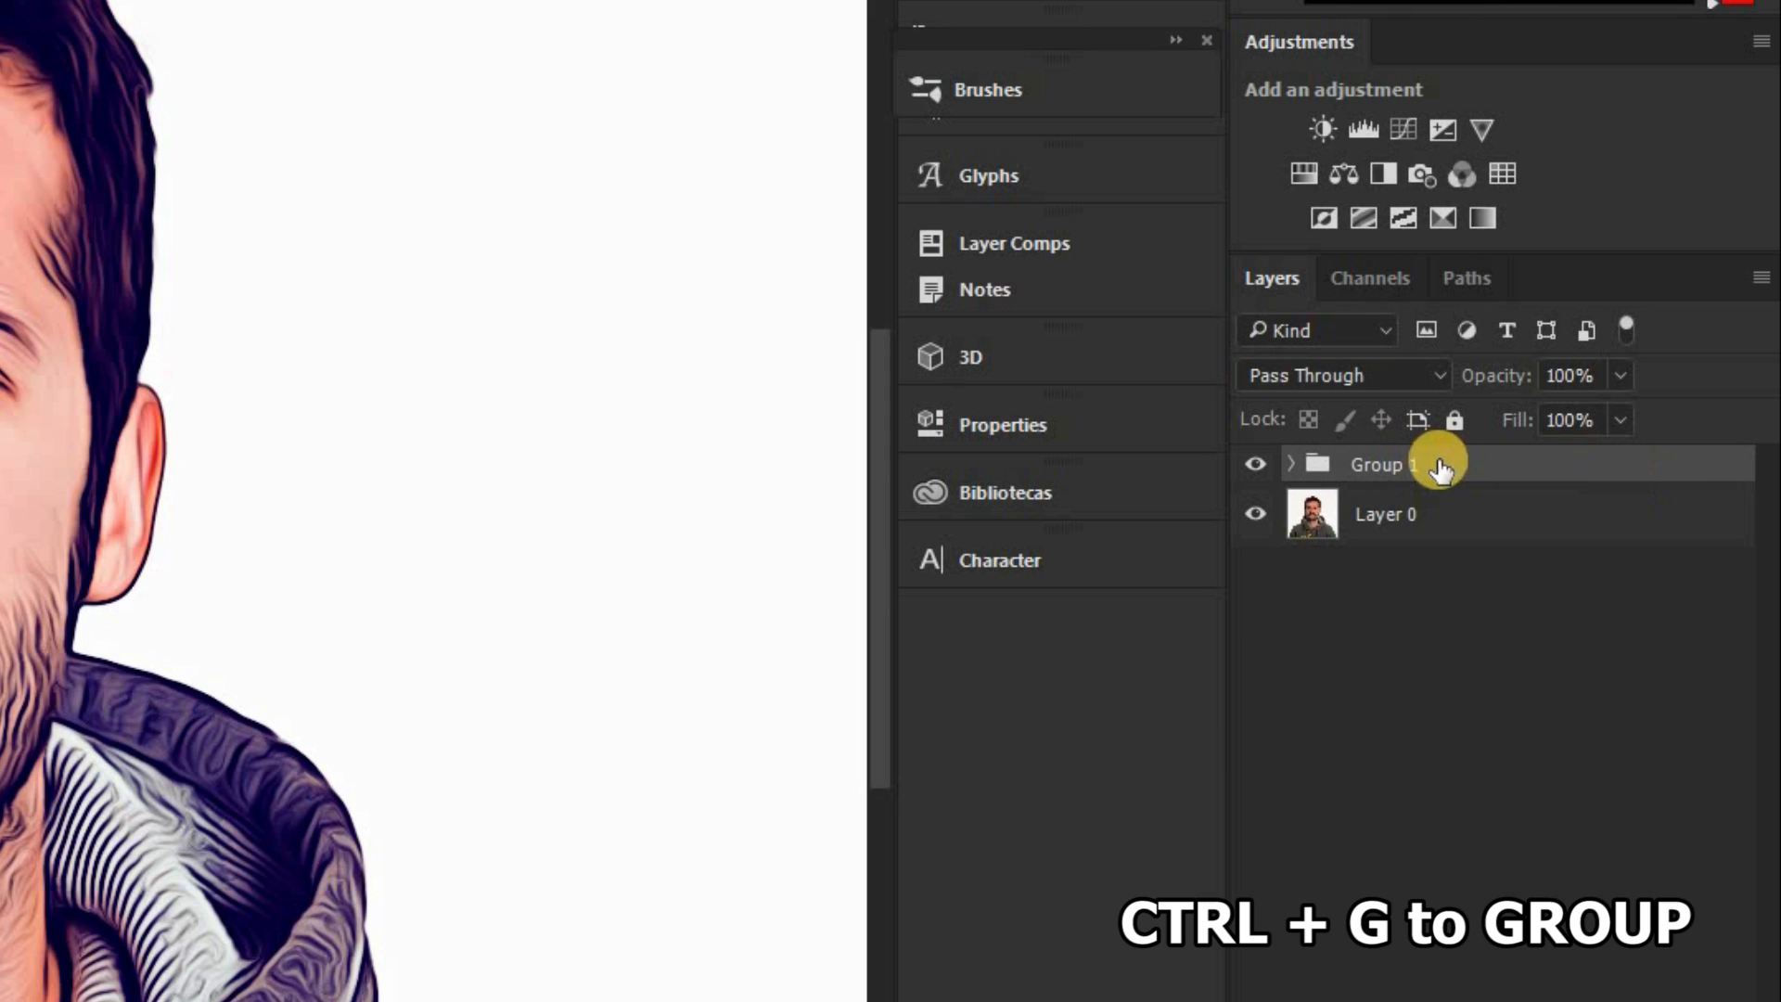
Step: Duplicate Group 1 as Group 1 copy in the same document and hide the original group
{"action": "right_click", "coordinate": [1496, 465]}
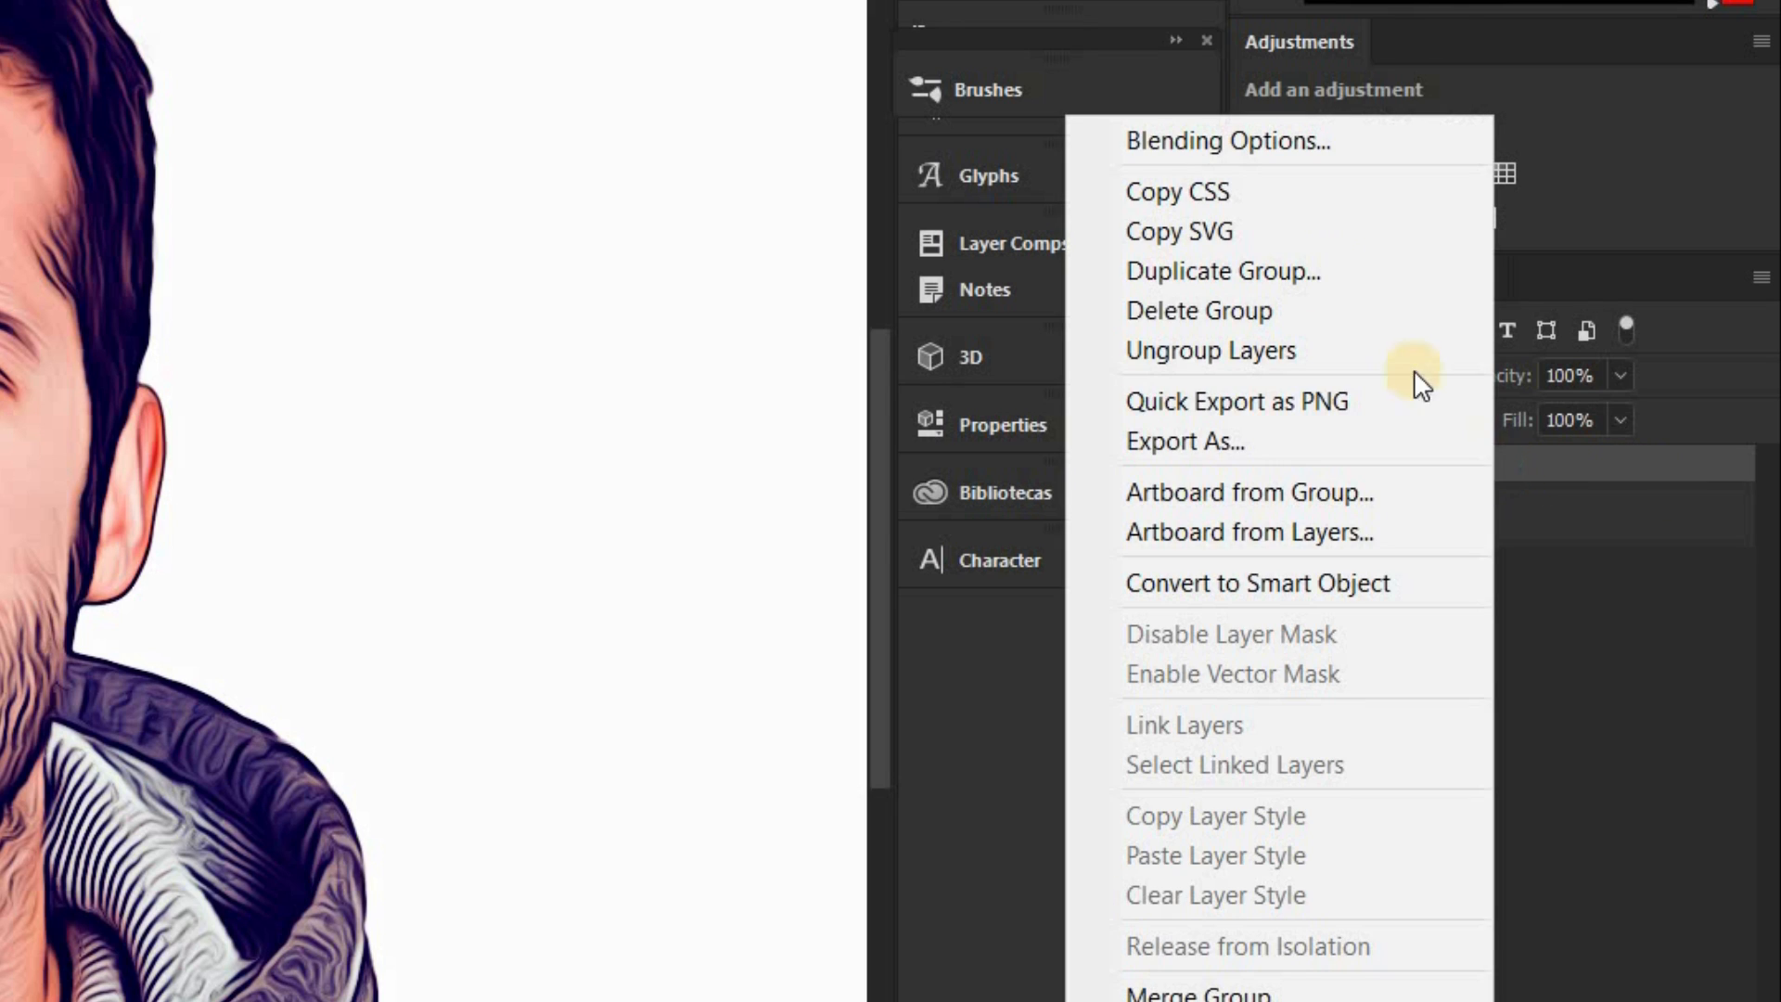
{"action": "left_click", "coordinate": [1288, 267]}
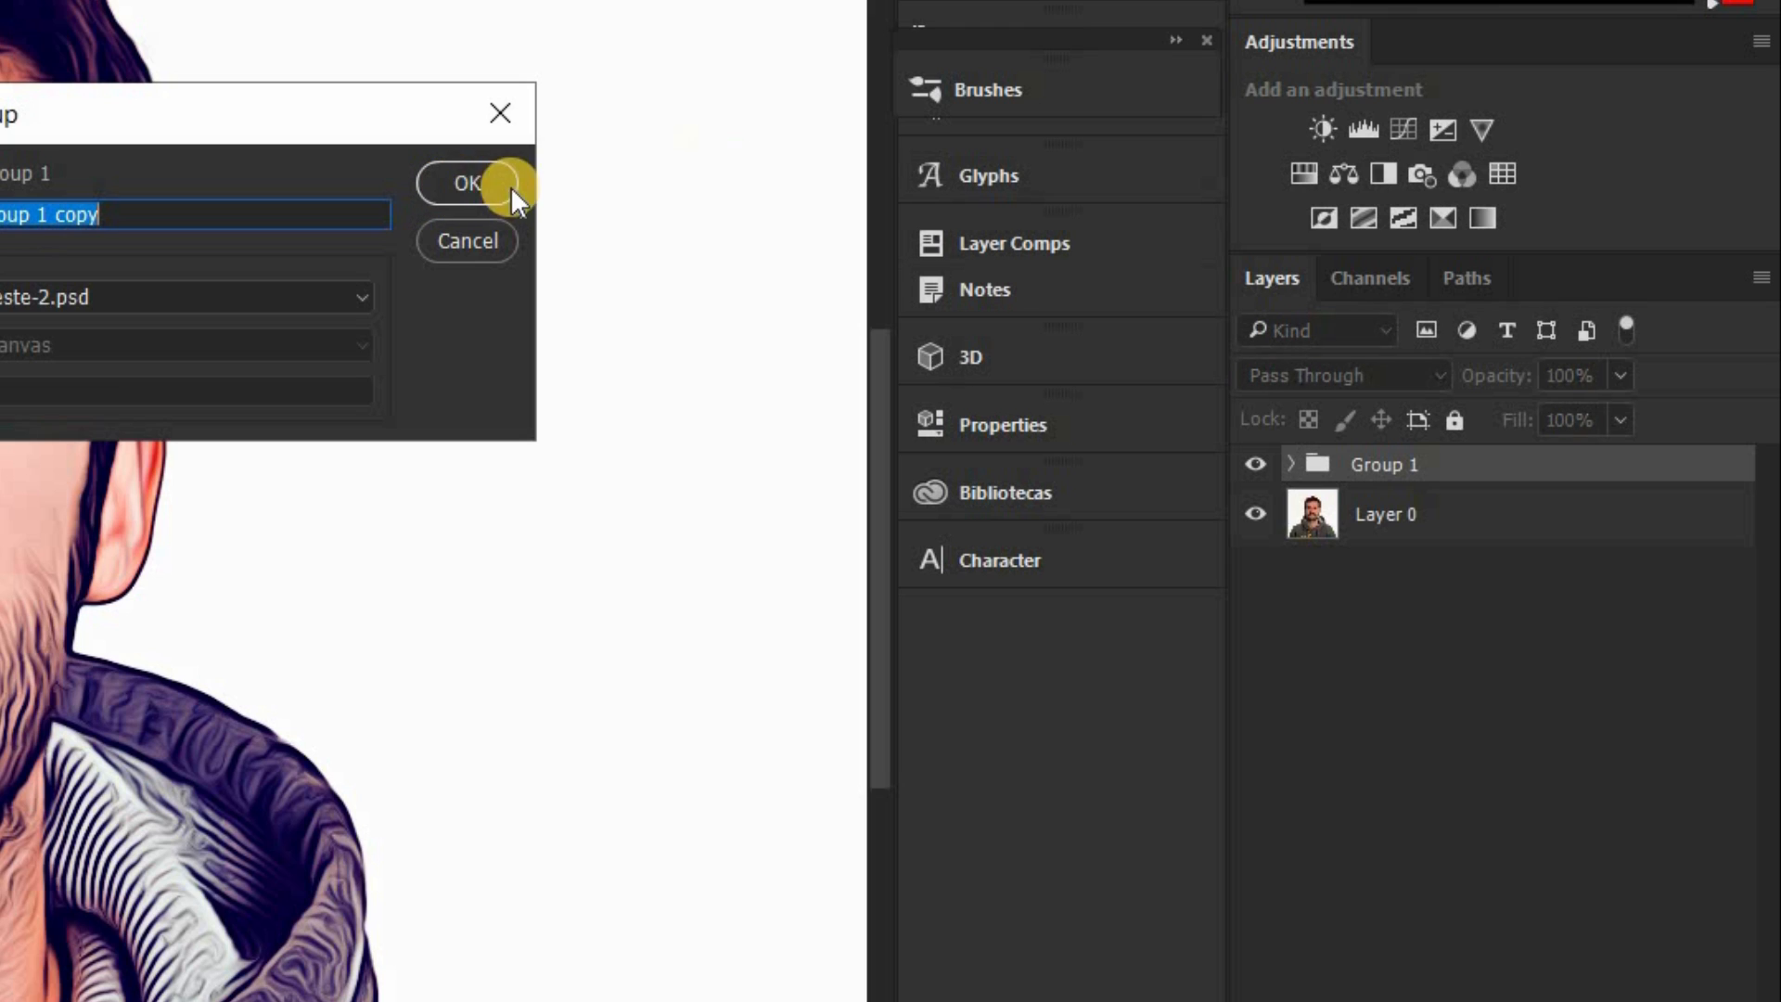
{"action": "left_click", "coordinate": [493, 189]}
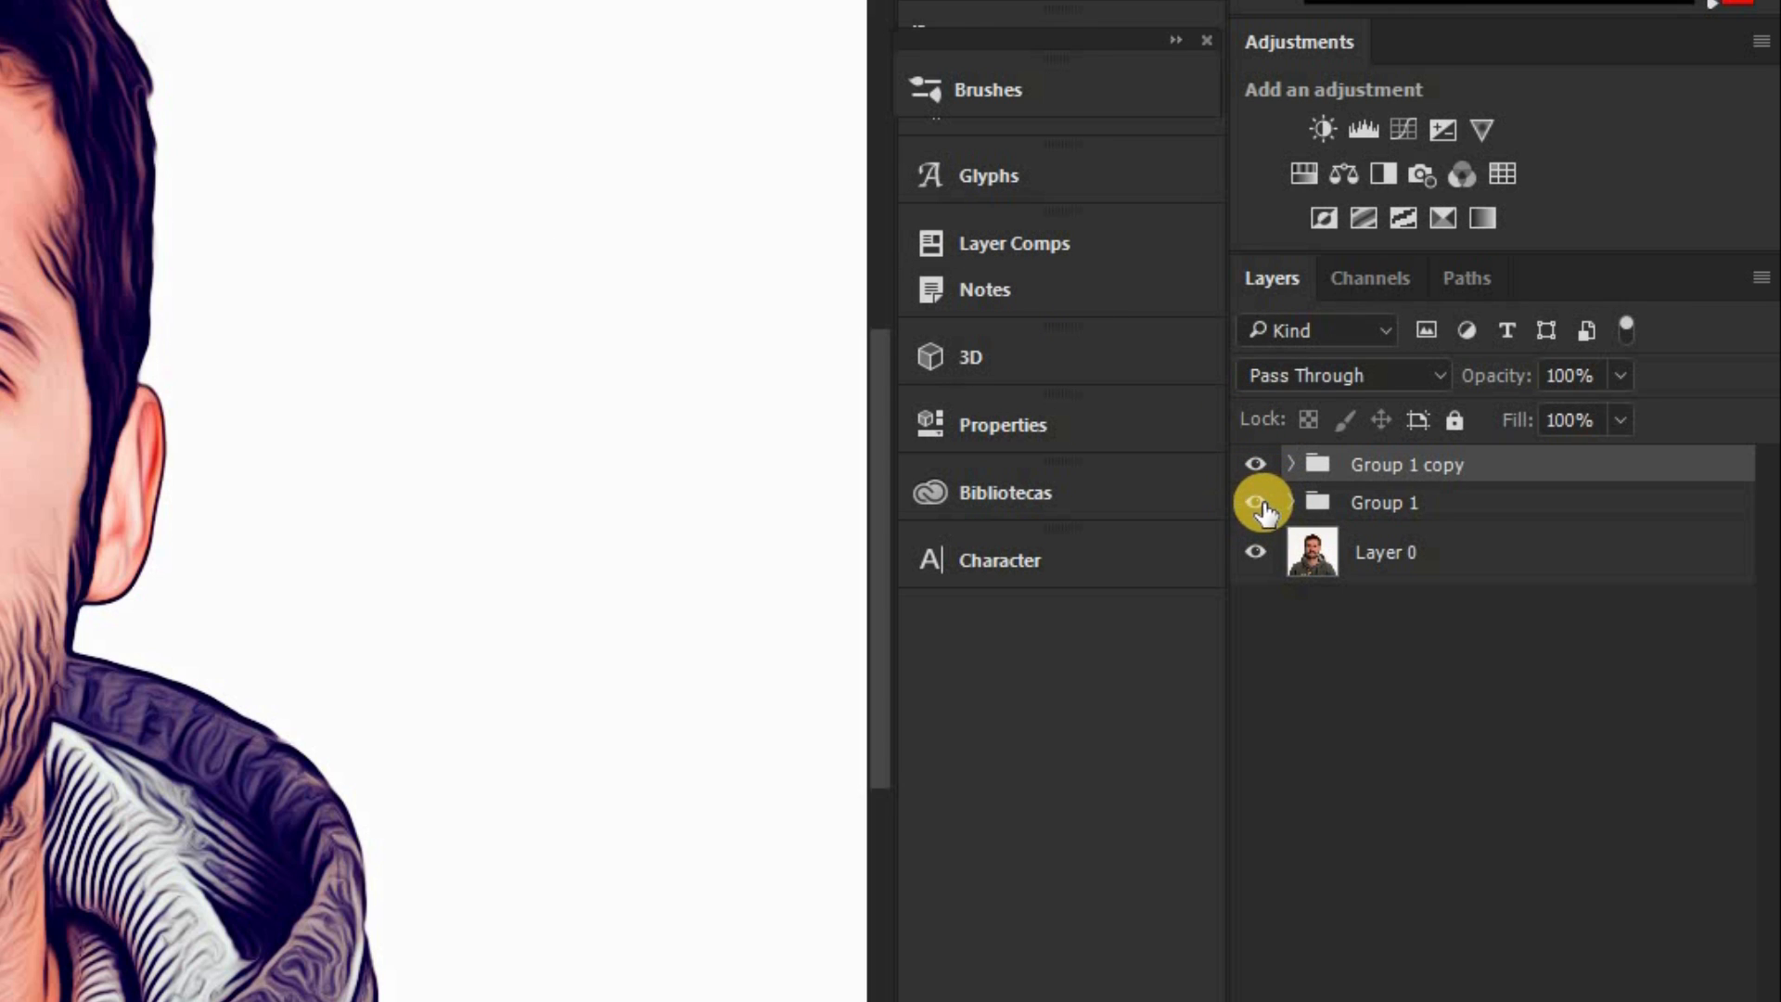
{"action": "left_click", "coordinate": [1260, 504]}
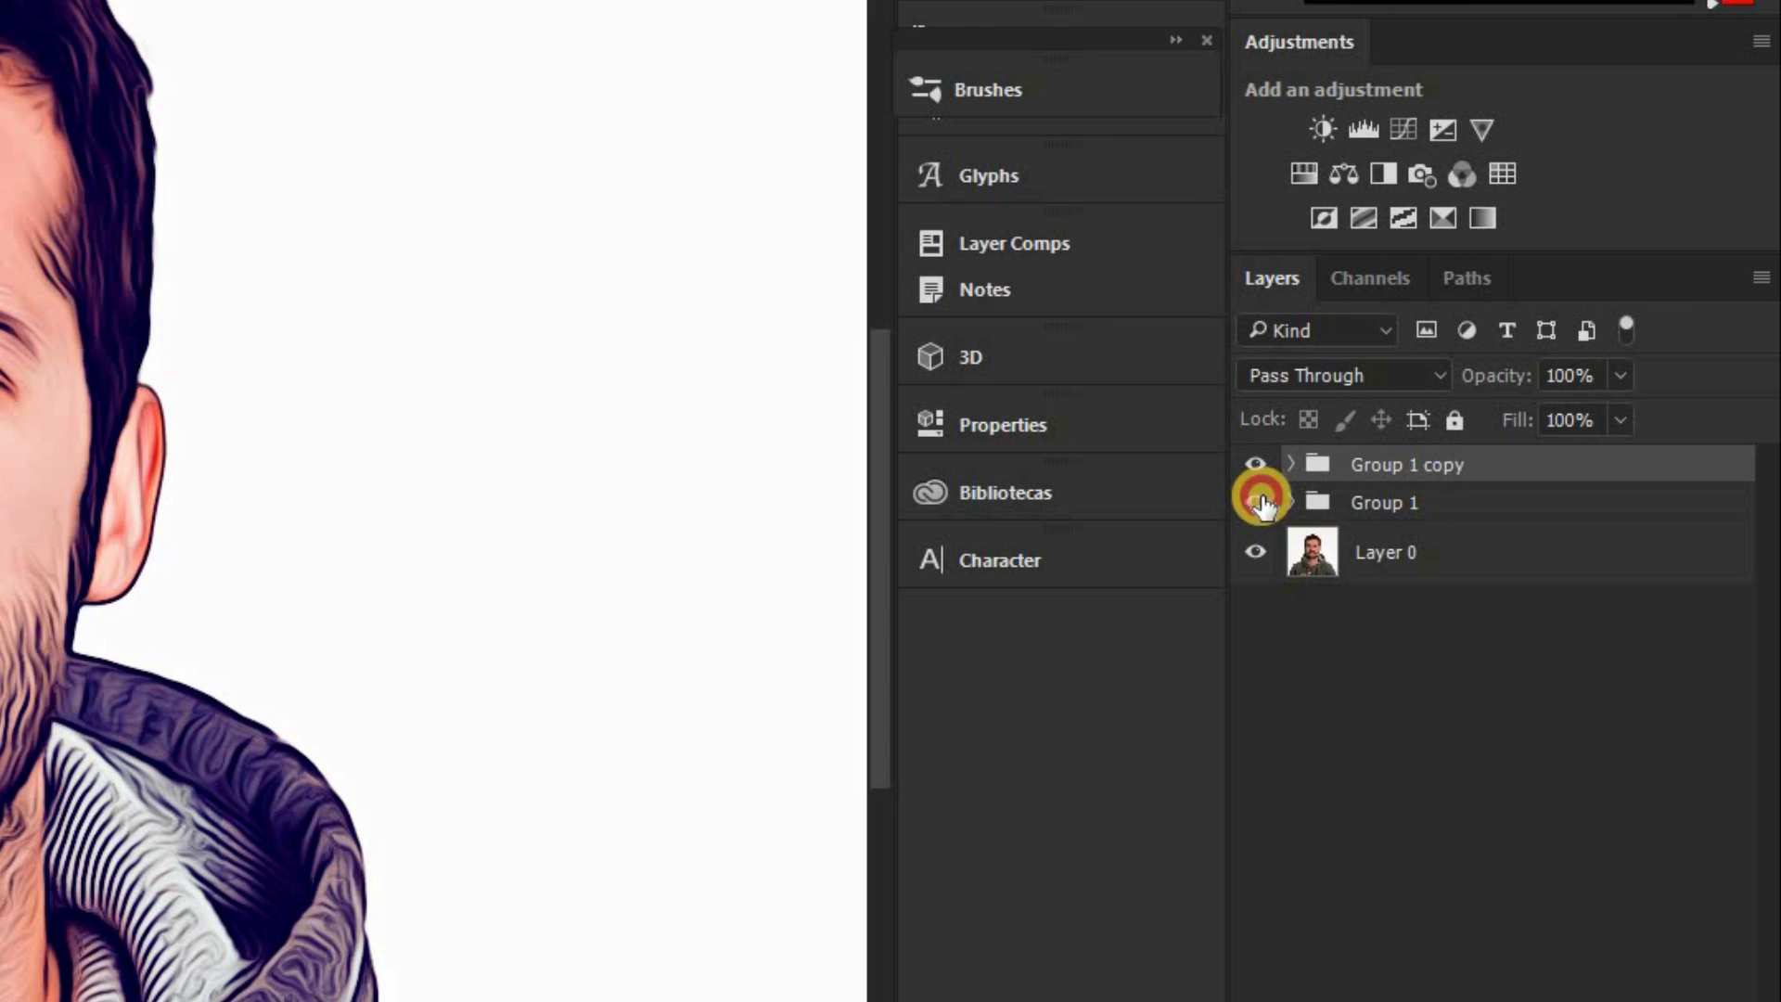
Step: Merge the Group 1 copy group into a single layer and duplicate that layer in the same document
{"action": "right_click", "coordinate": [1491, 469]}
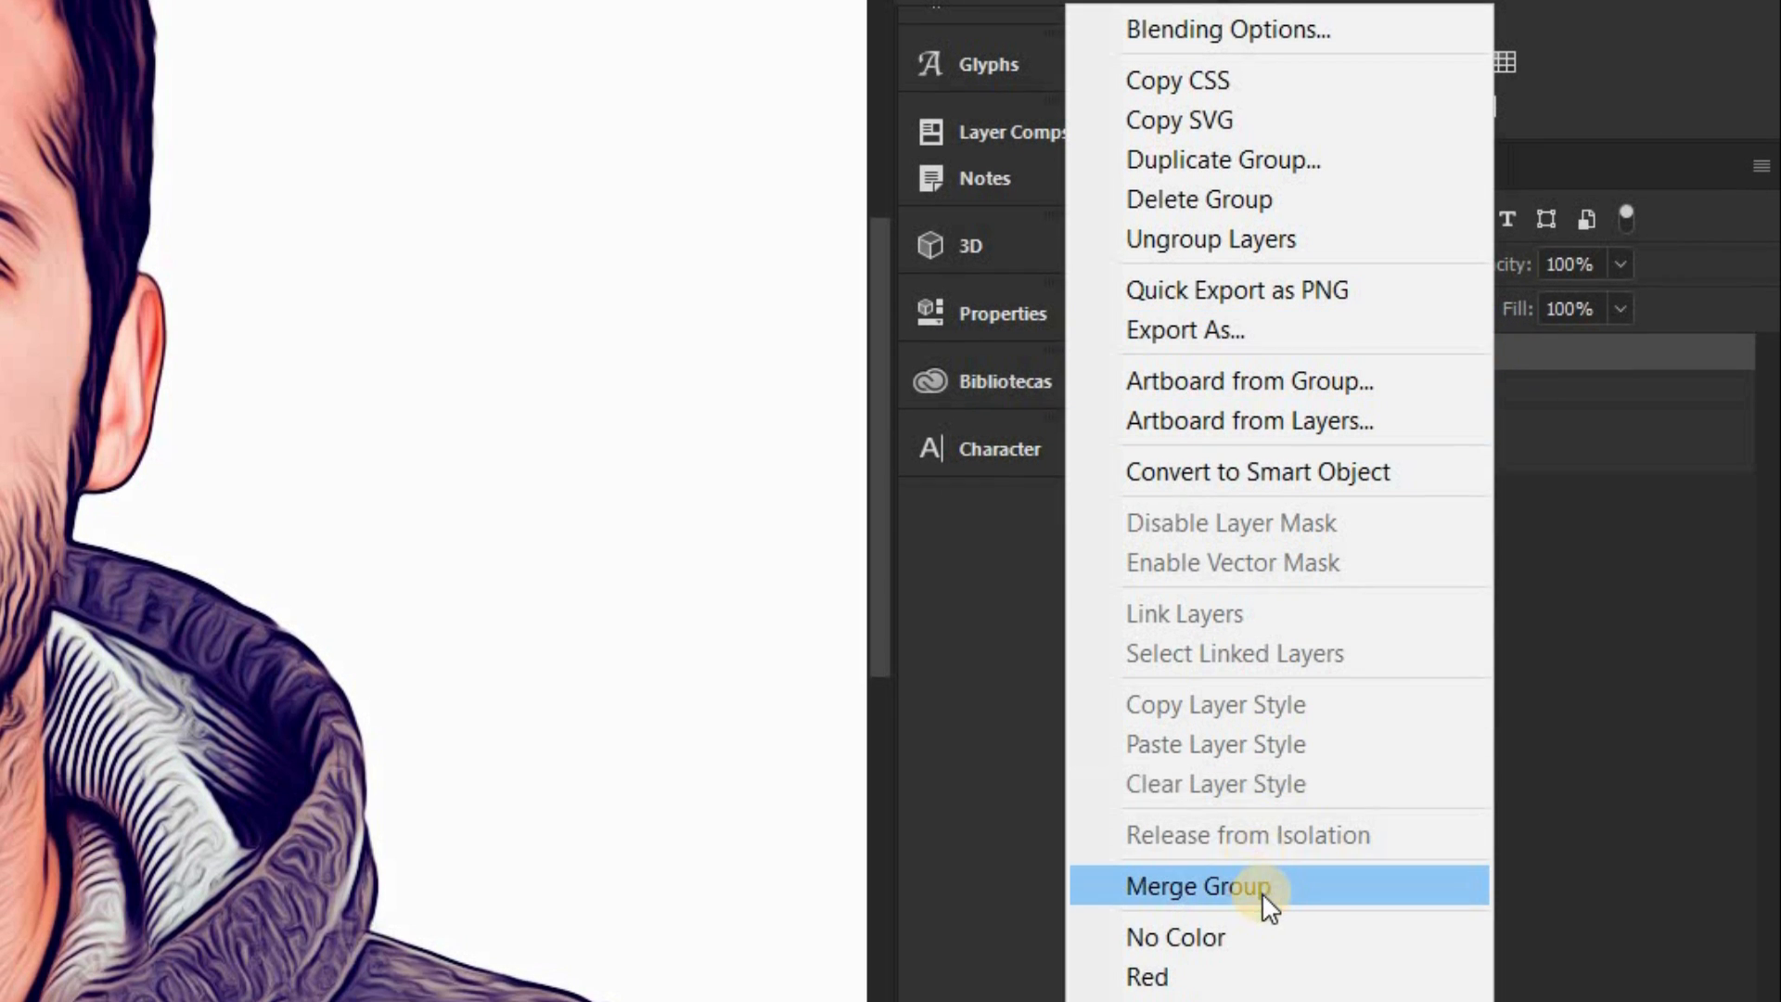
{"action": "left_click", "coordinate": [1332, 887]}
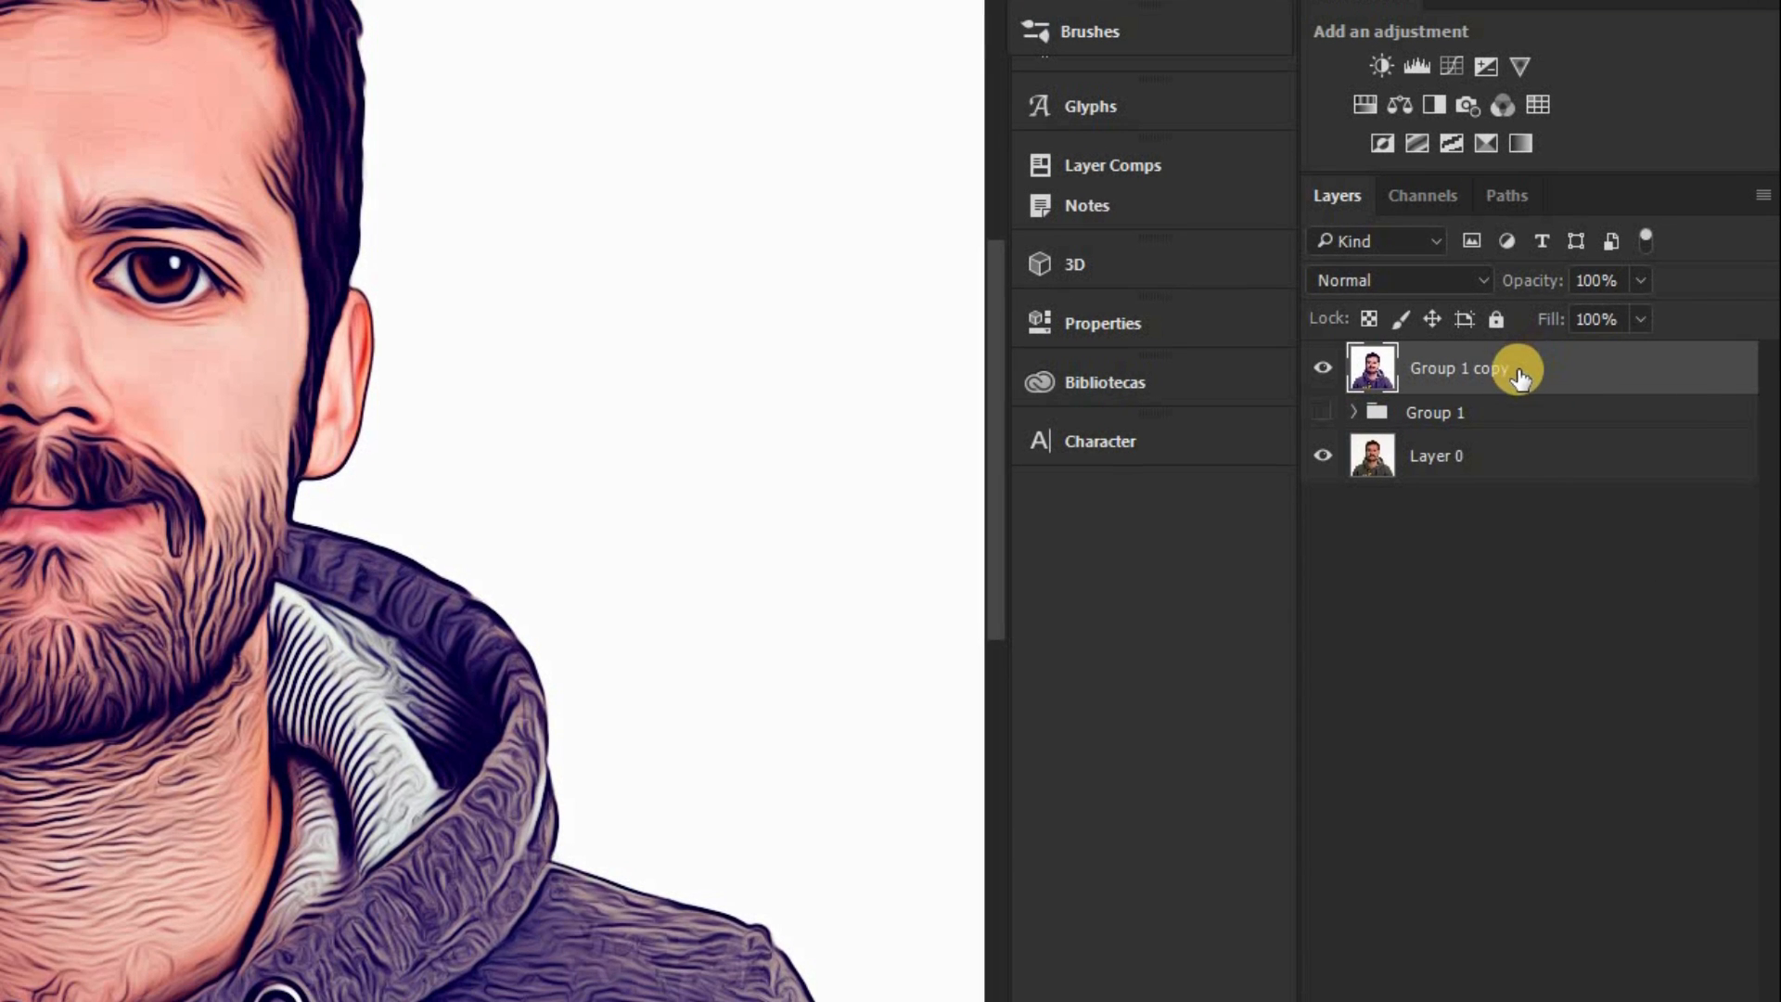
{"action": "right_click", "coordinate": [1540, 370]}
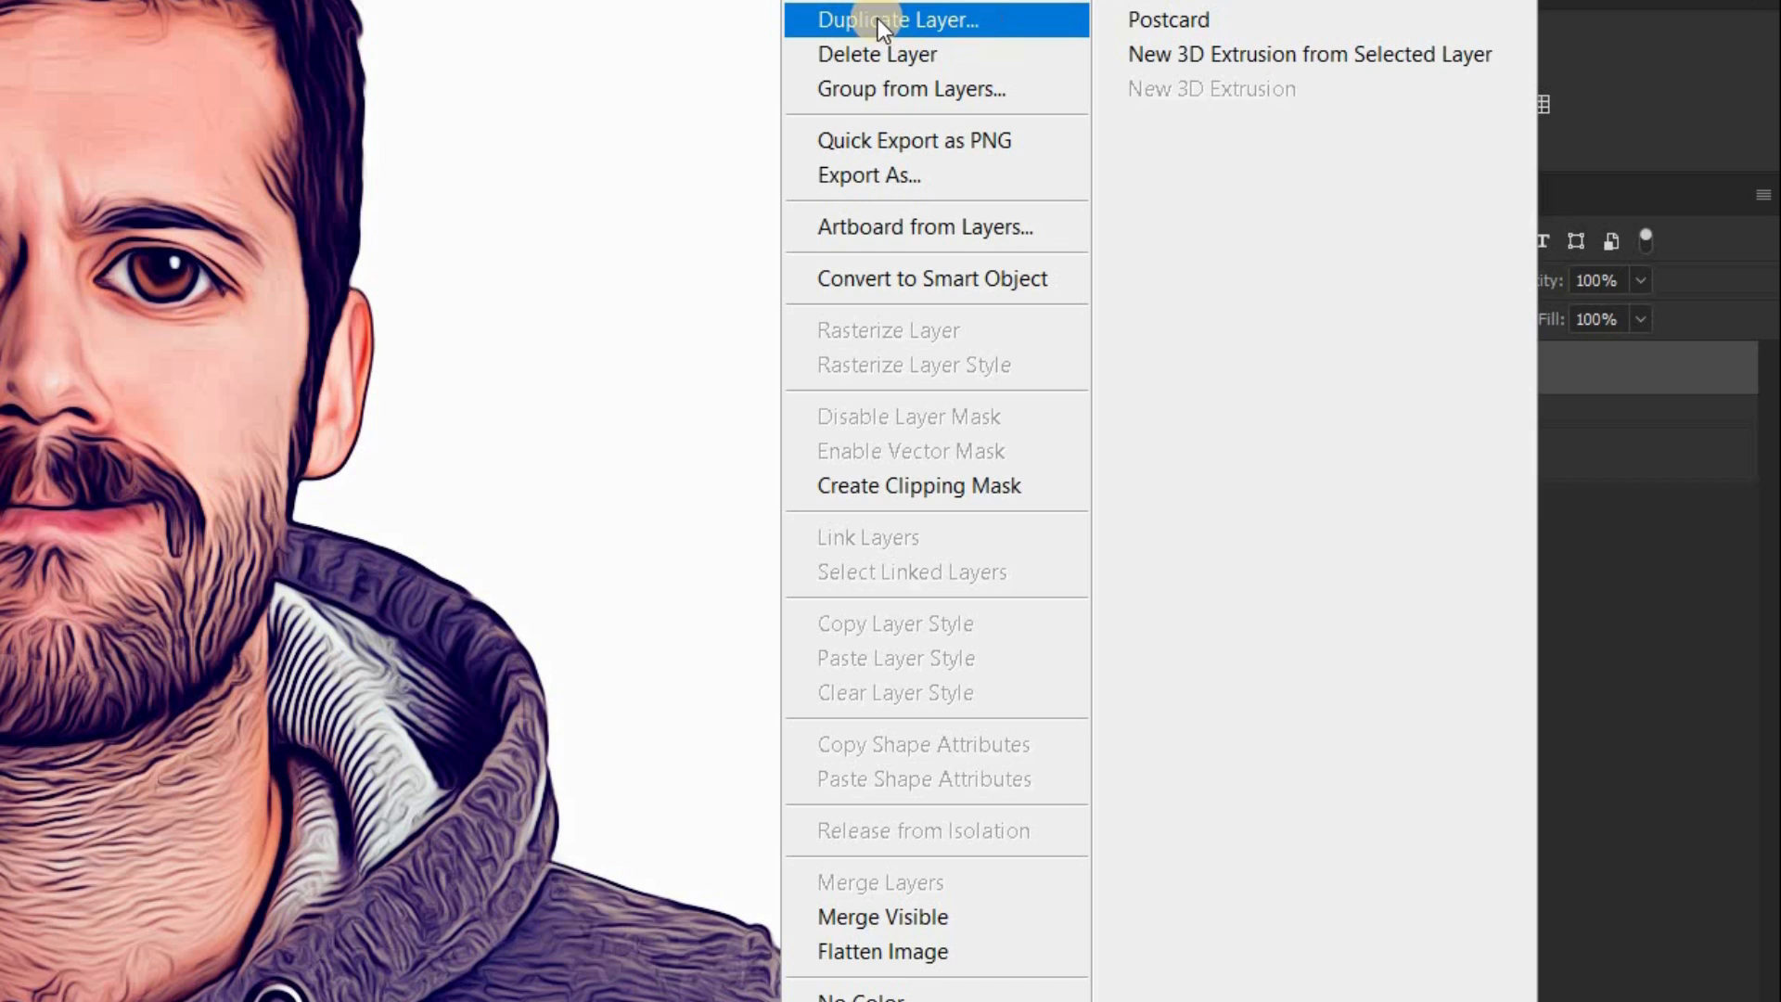
{"action": "left_click", "coordinate": [1010, 26]}
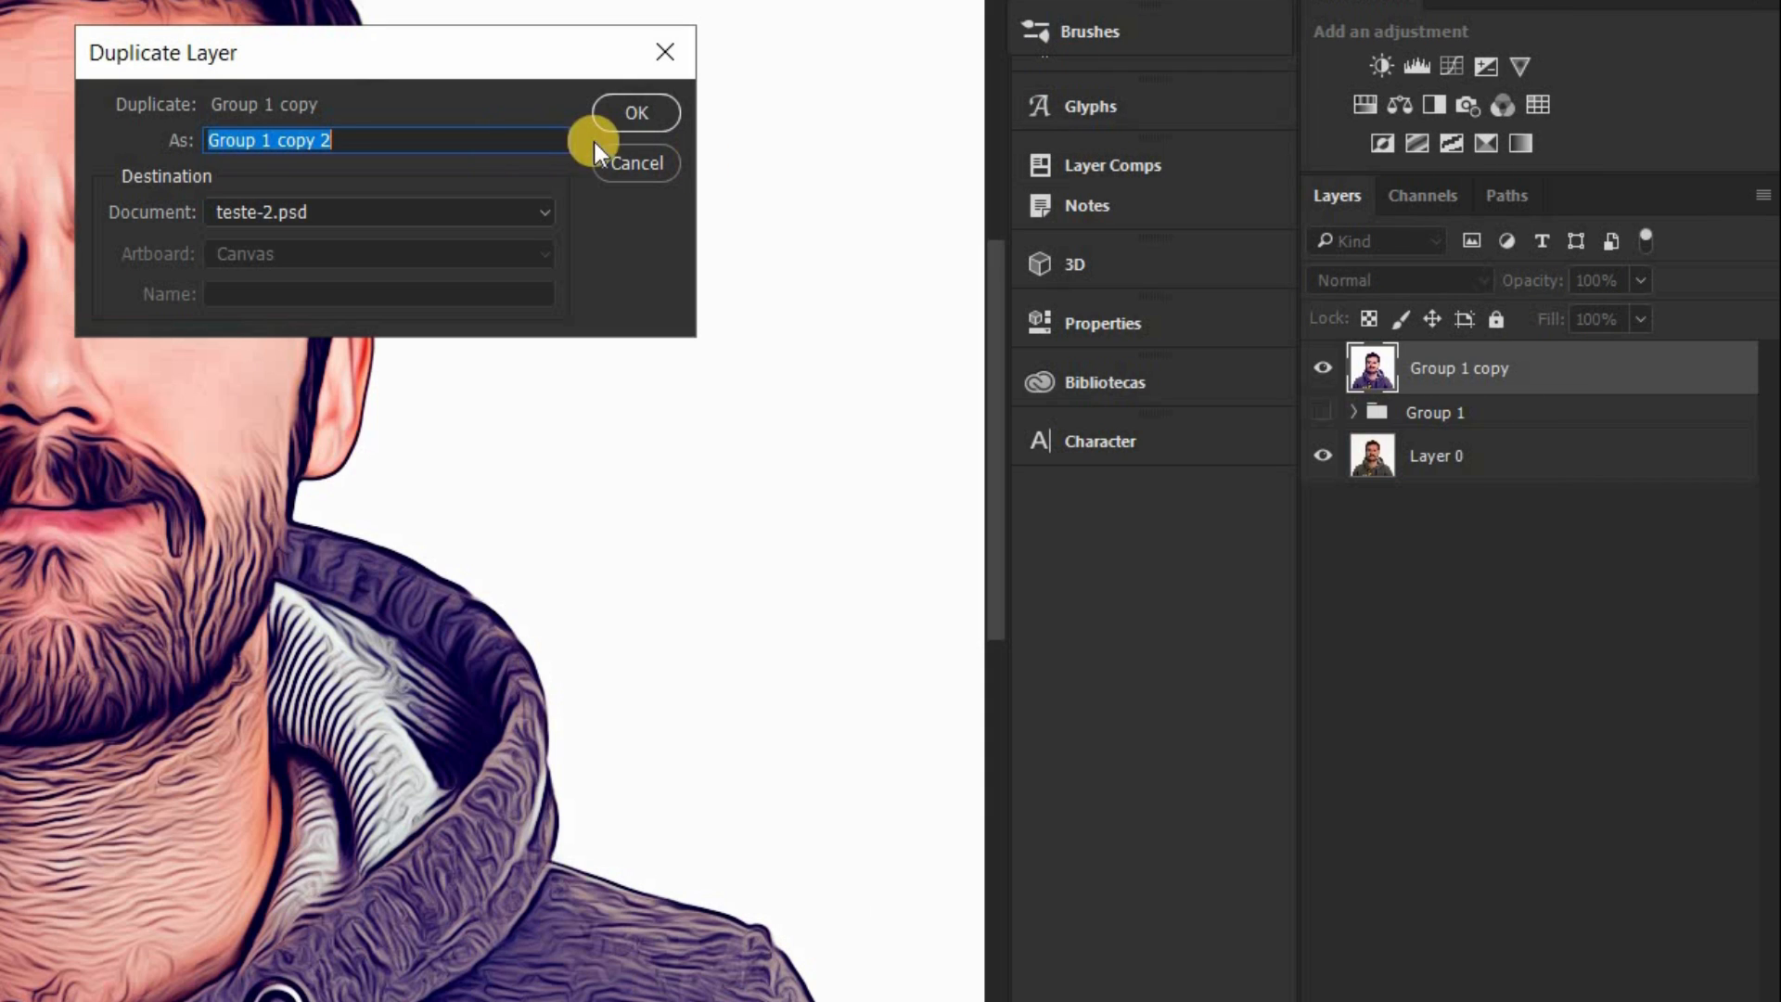
{"action": "left_click", "coordinate": [636, 112]}
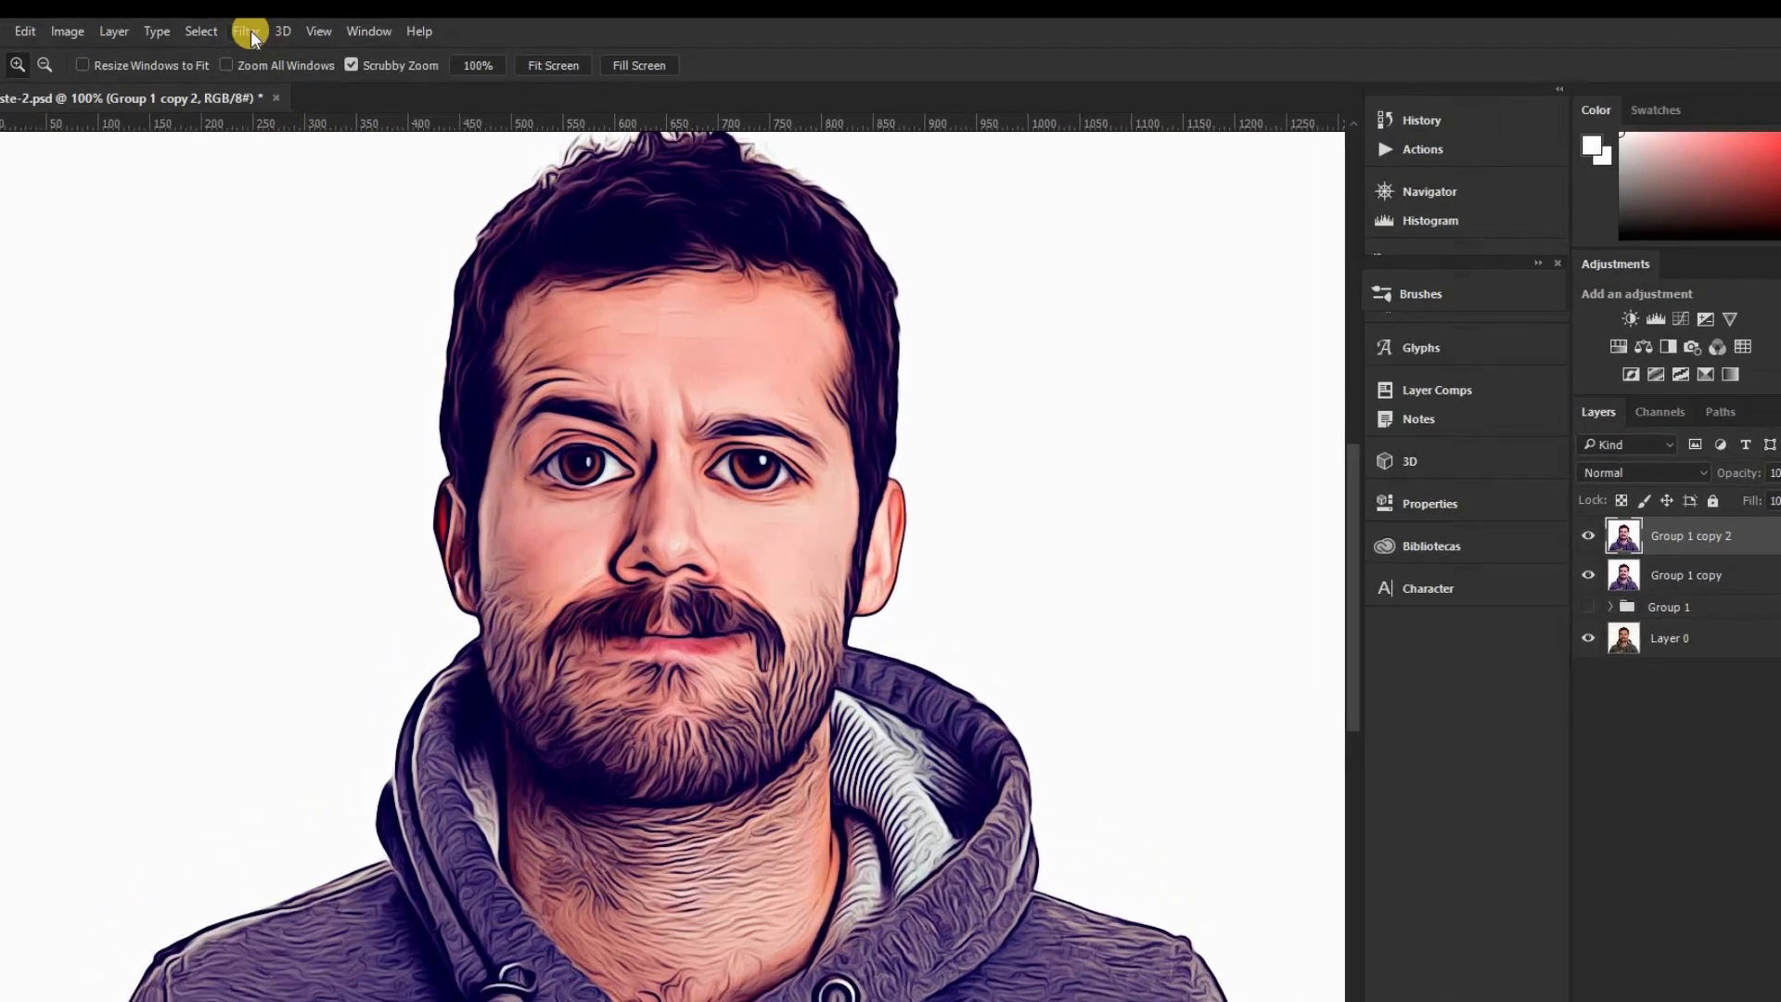
Step: Apply the Paint Daubs filter to the duplicated layer with Brush Size 2, Sharpness 19 and Brush Type Simple
{"action": "left_click", "coordinate": [281, 34]}
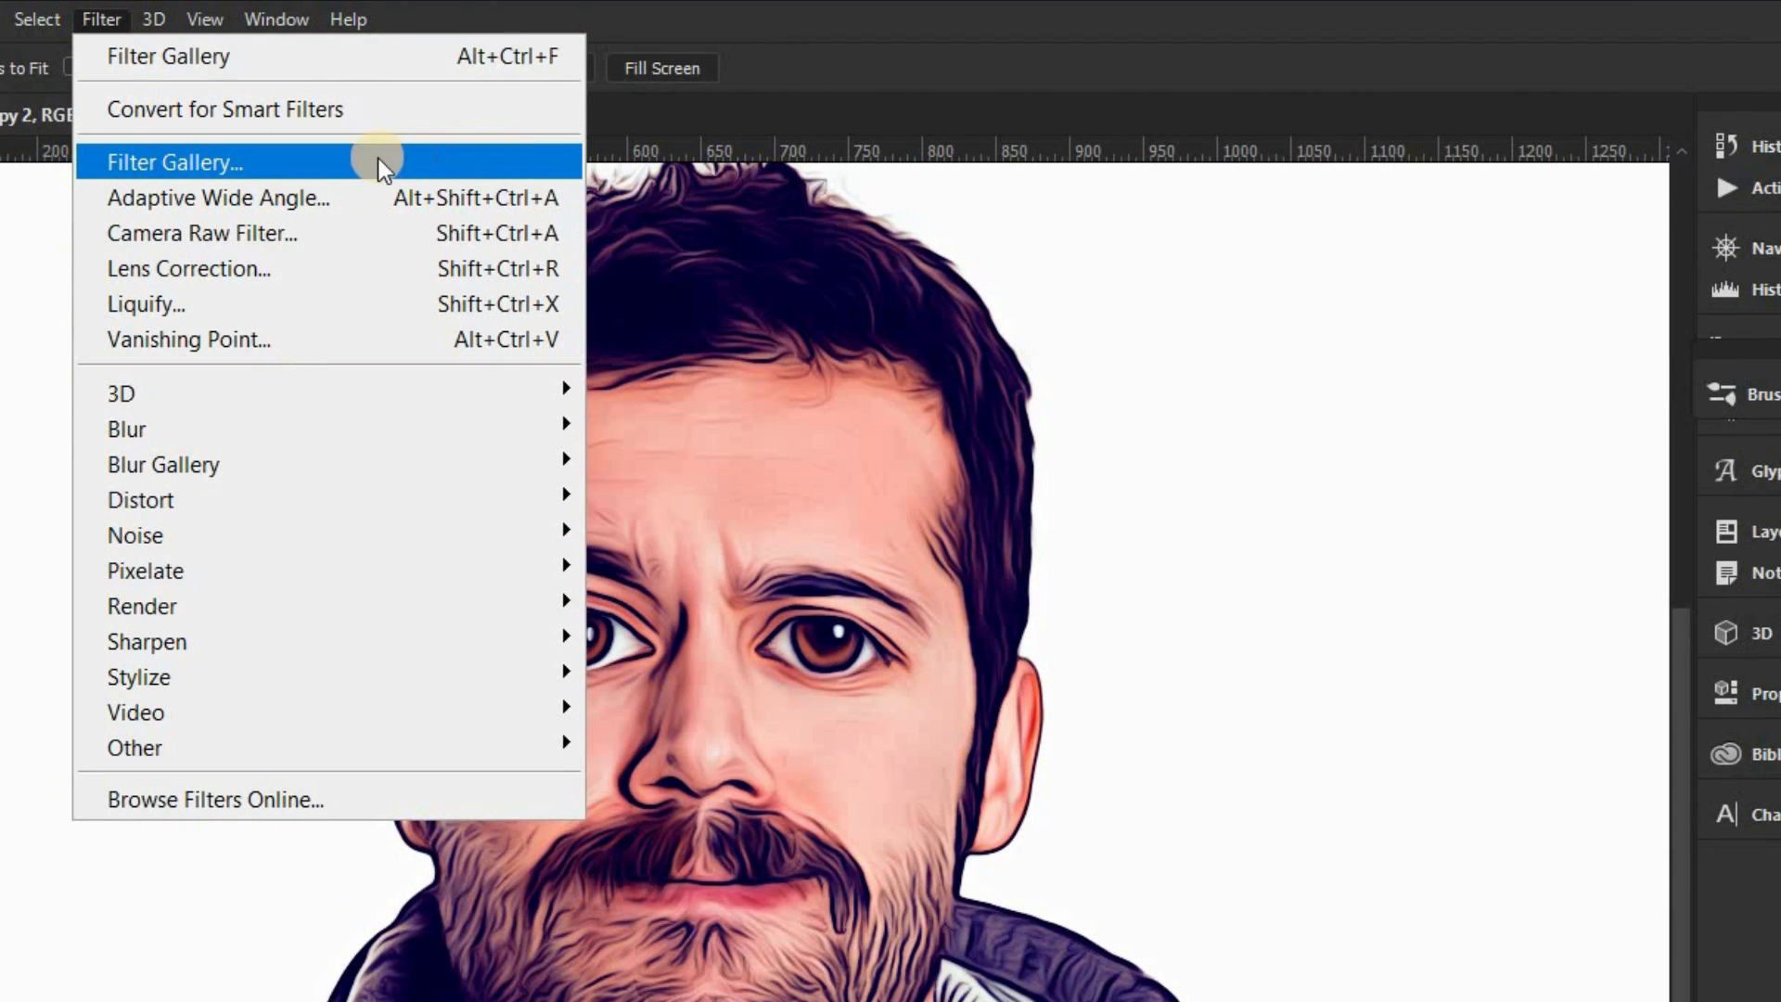
{"action": "left_click", "coordinate": [422, 154]}
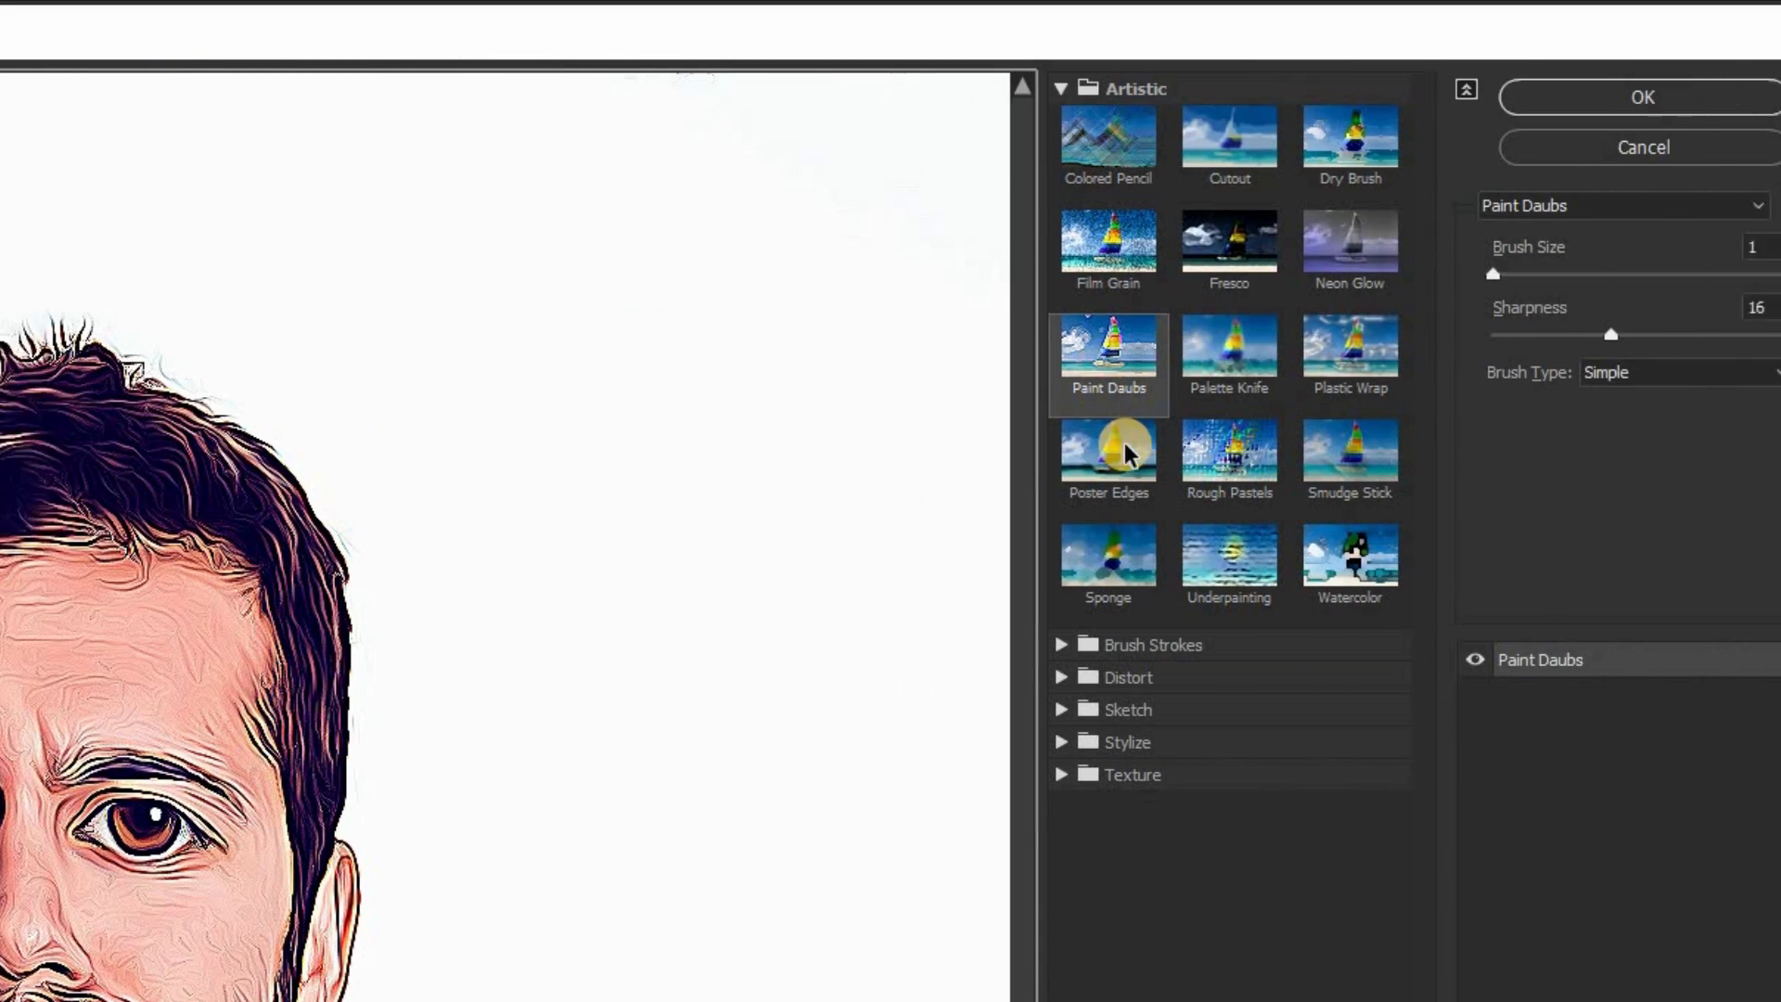
{"action": "left_click", "coordinate": [1009, 370]}
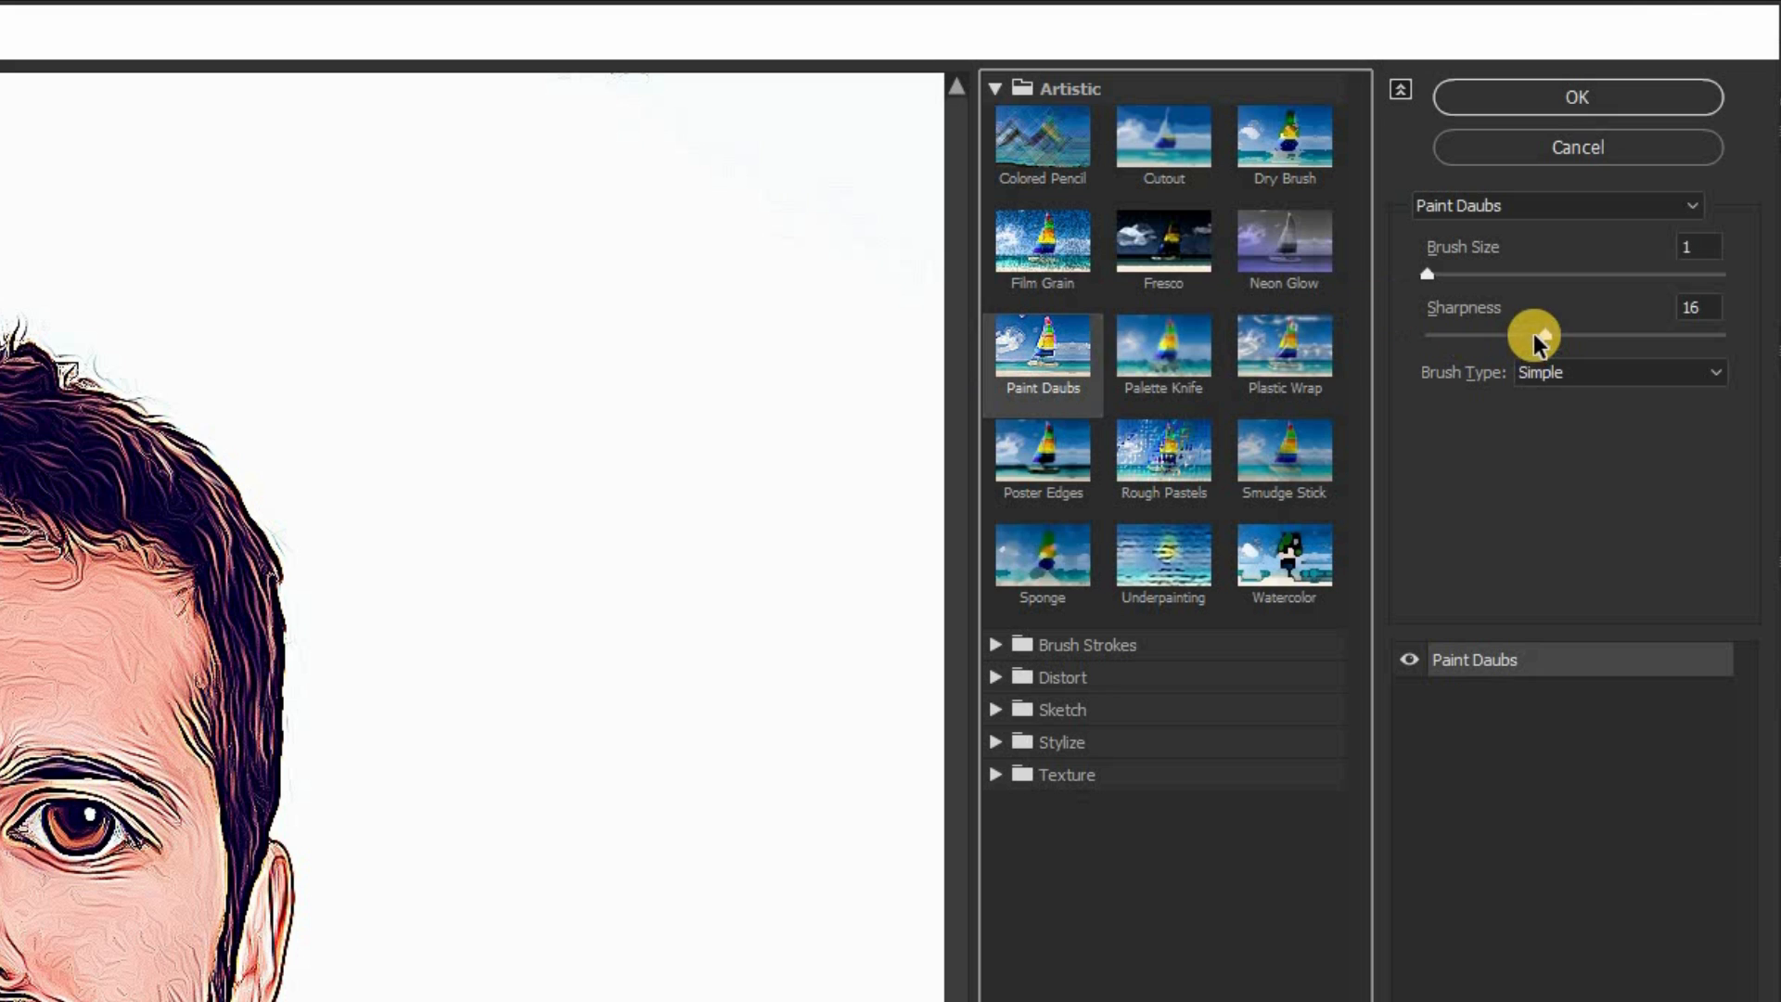
{"action": "mouse_move", "coordinate": [1544, 334]}
{"action": "left_mouse_down"}
{"action": "mouse_move", "coordinate": [1473, 341]}
{"action": "mouse_move", "coordinate": [1584, 340]}
{"action": "mouse_move", "coordinate": [1534, 353]}
{"action": "left_mouse_up"}
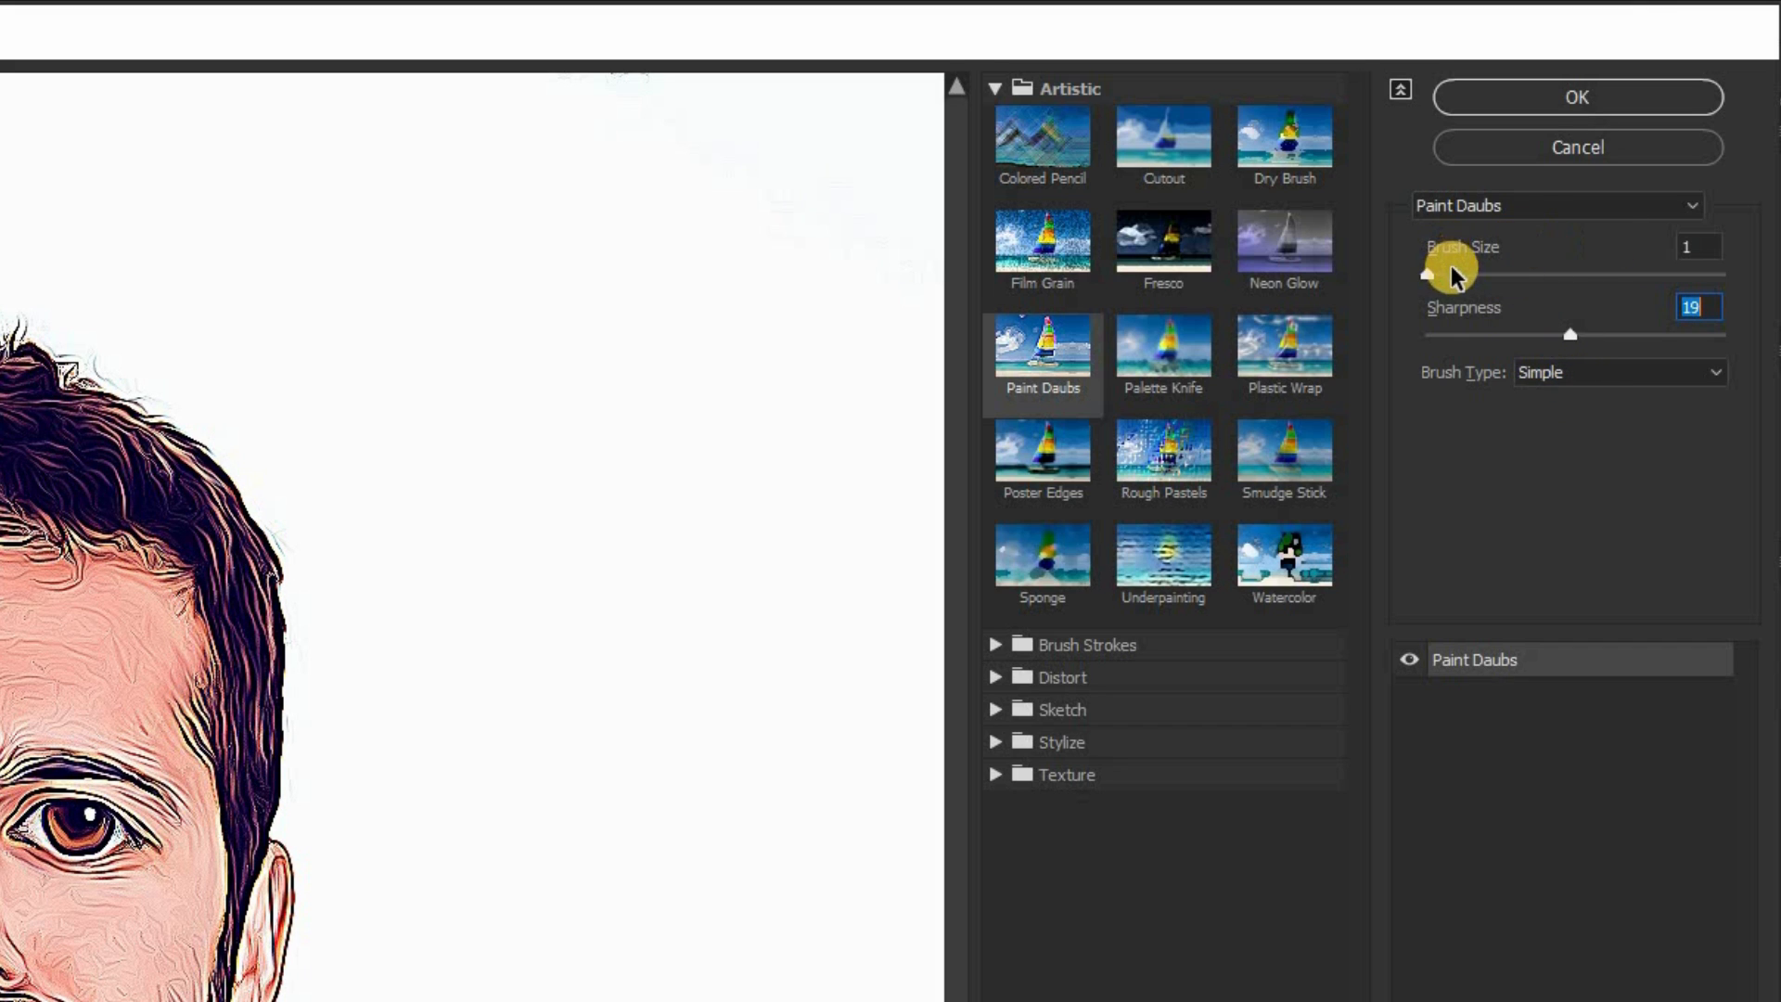
{"action": "mouse_move", "coordinate": [1432, 277]}
{"action": "left_mouse_down"}
{"action": "mouse_move", "coordinate": [1478, 277]}
{"action": "mouse_move", "coordinate": [1401, 287]}
{"action": "mouse_move", "coordinate": [1443, 289]}
{"action": "left_mouse_up"}
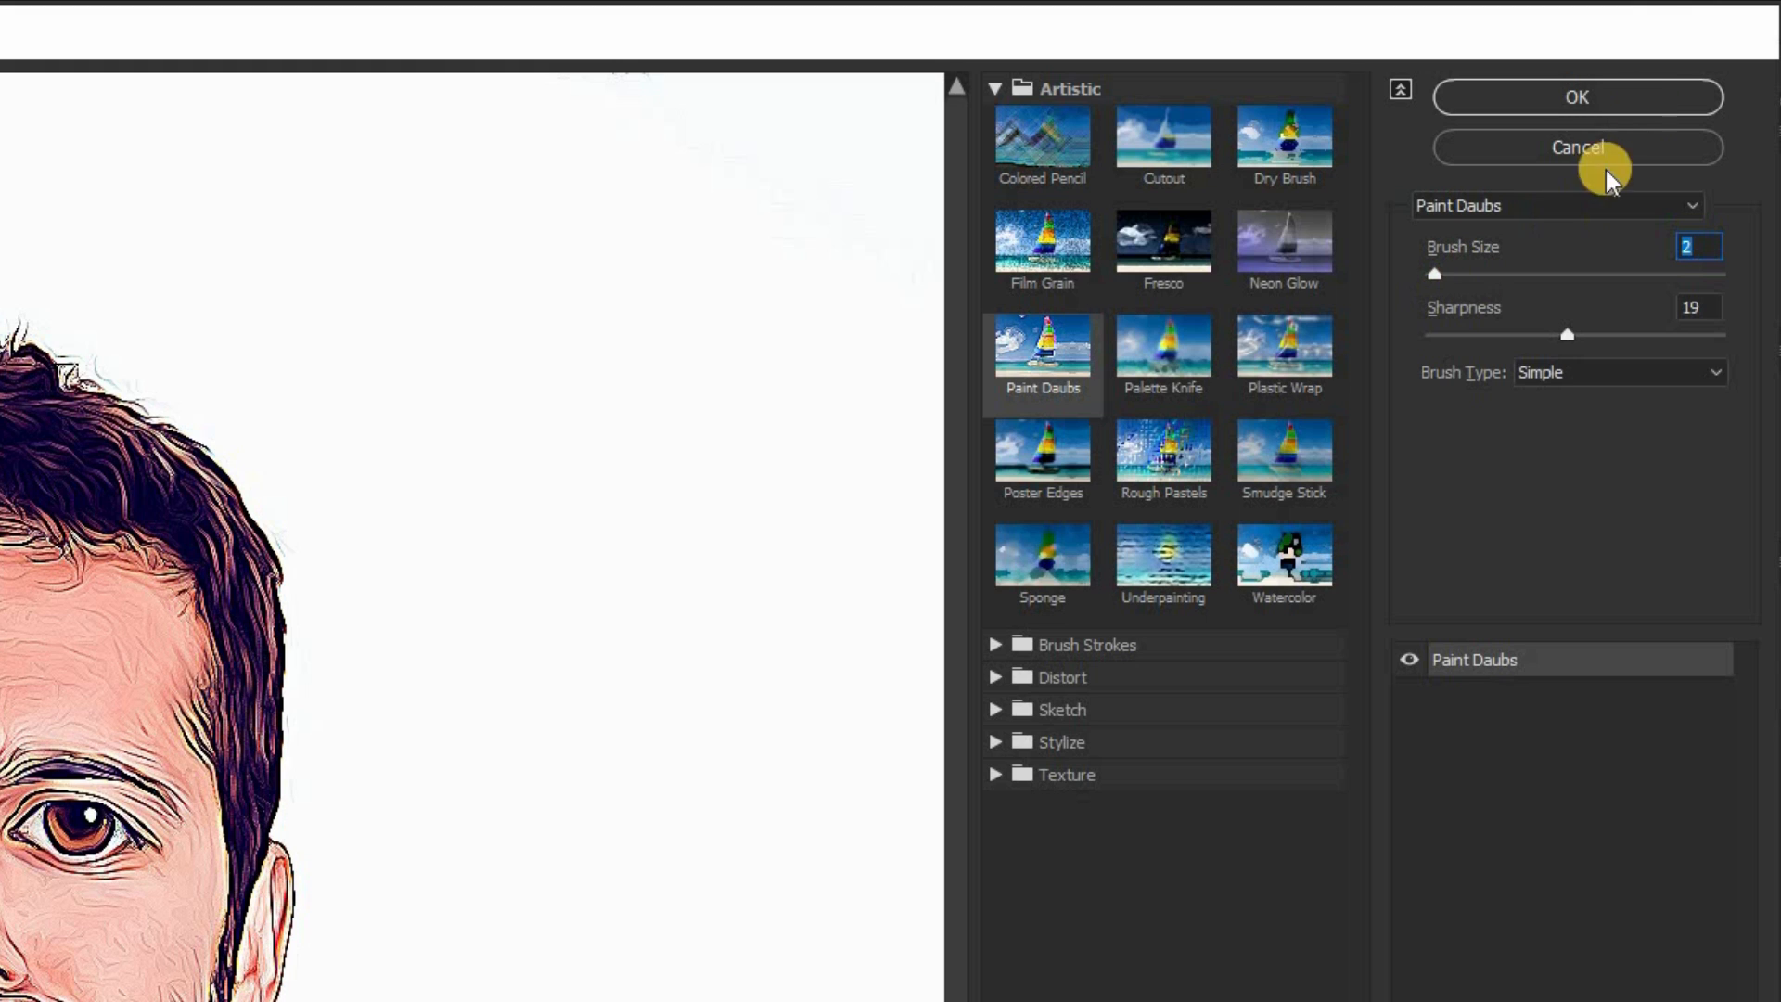
{"action": "left_click", "coordinate": [1618, 110]}
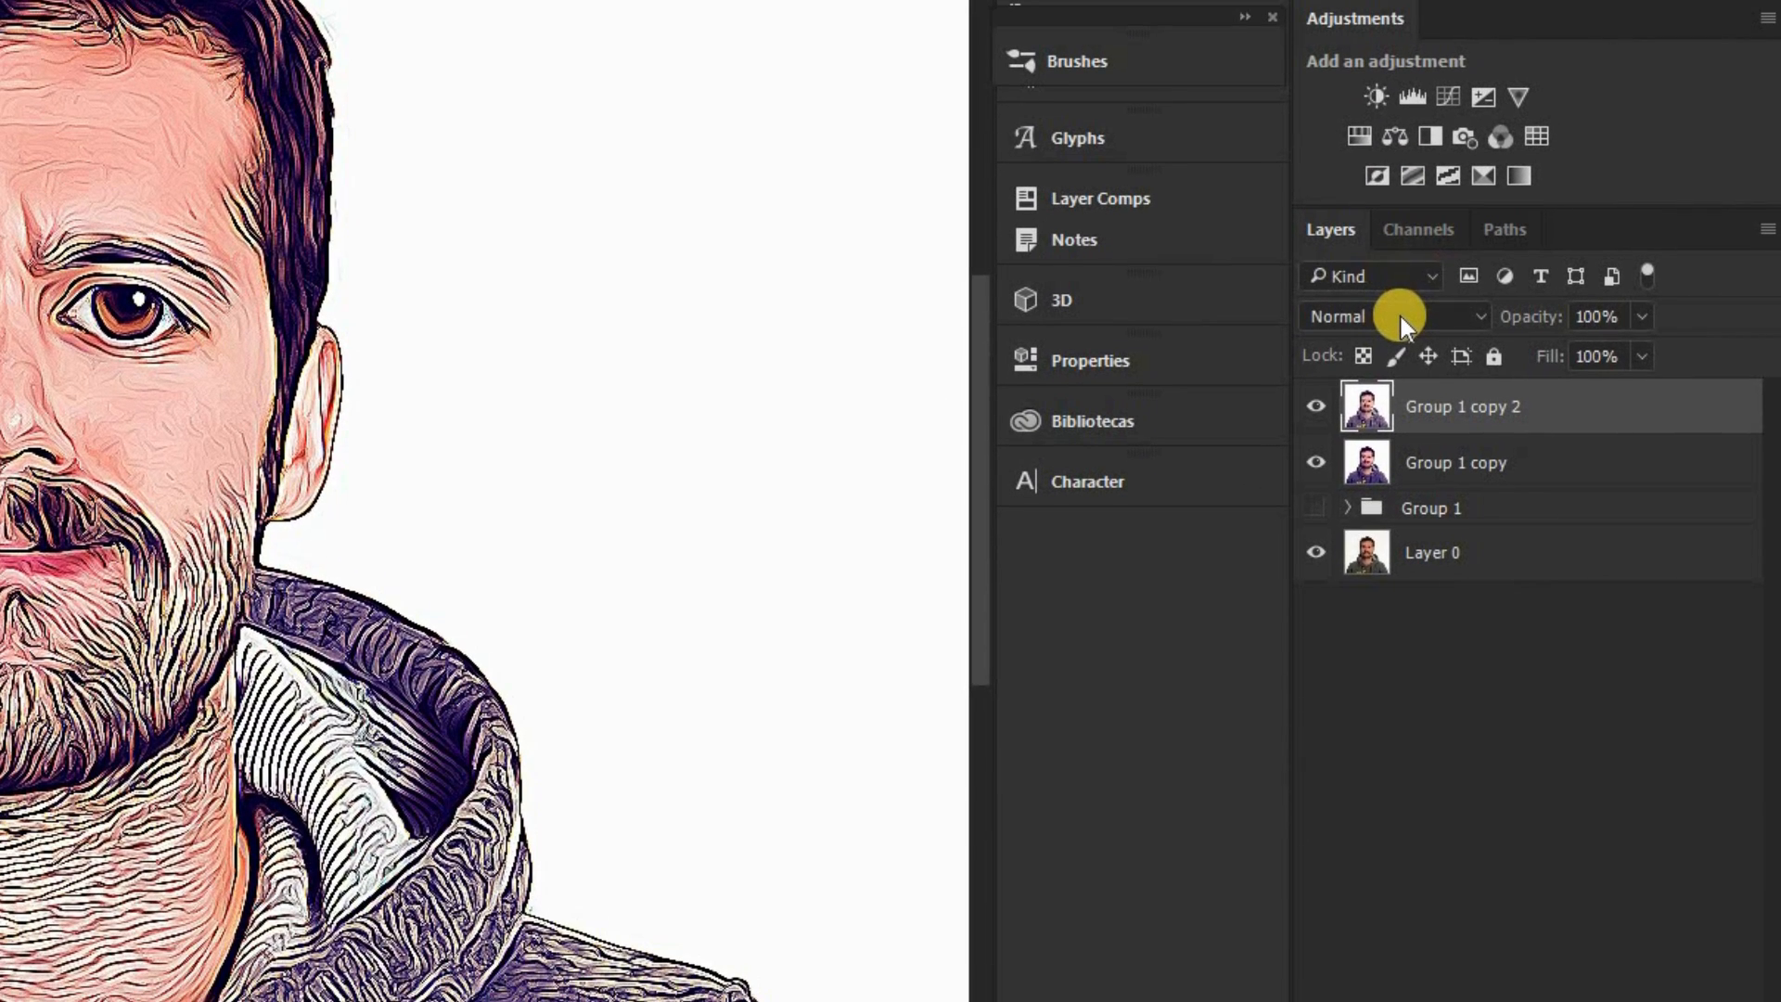
Step: Set the filtered layer Group 1 copy 2 to Soft Light blending at 60% opacity
{"action": "left_click", "coordinate": [1408, 650]}
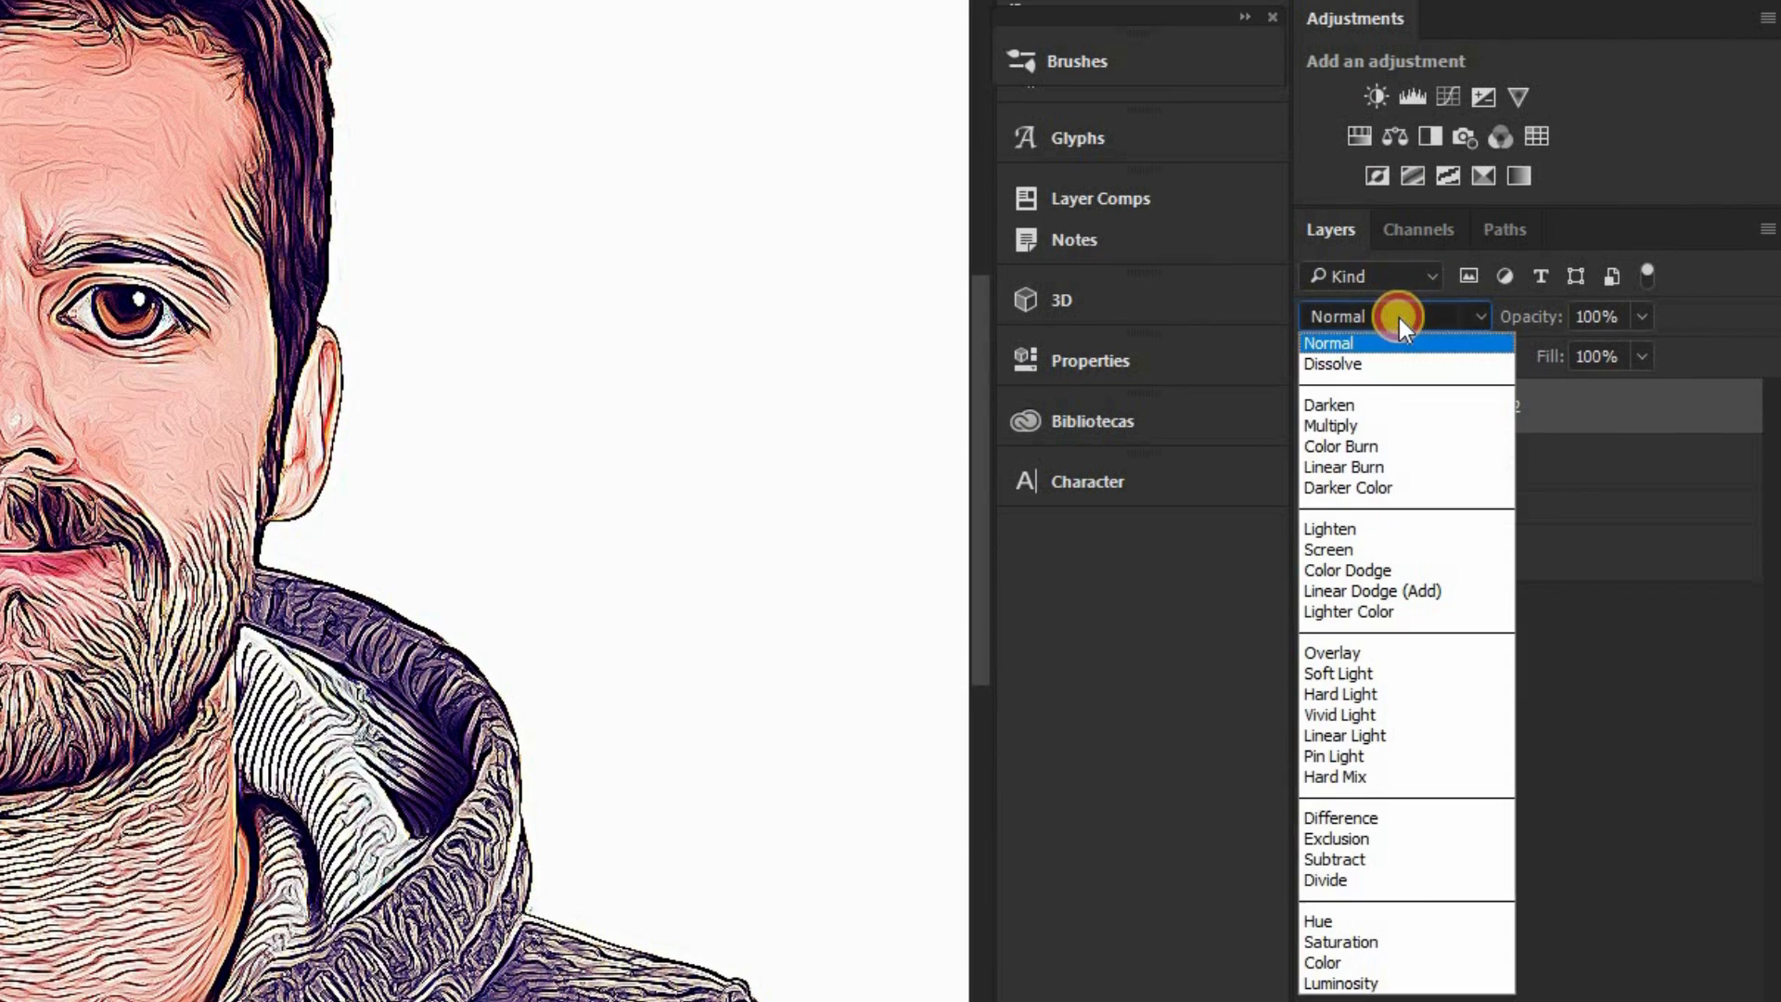
{"action": "left_click", "coordinate": [1377, 672]}
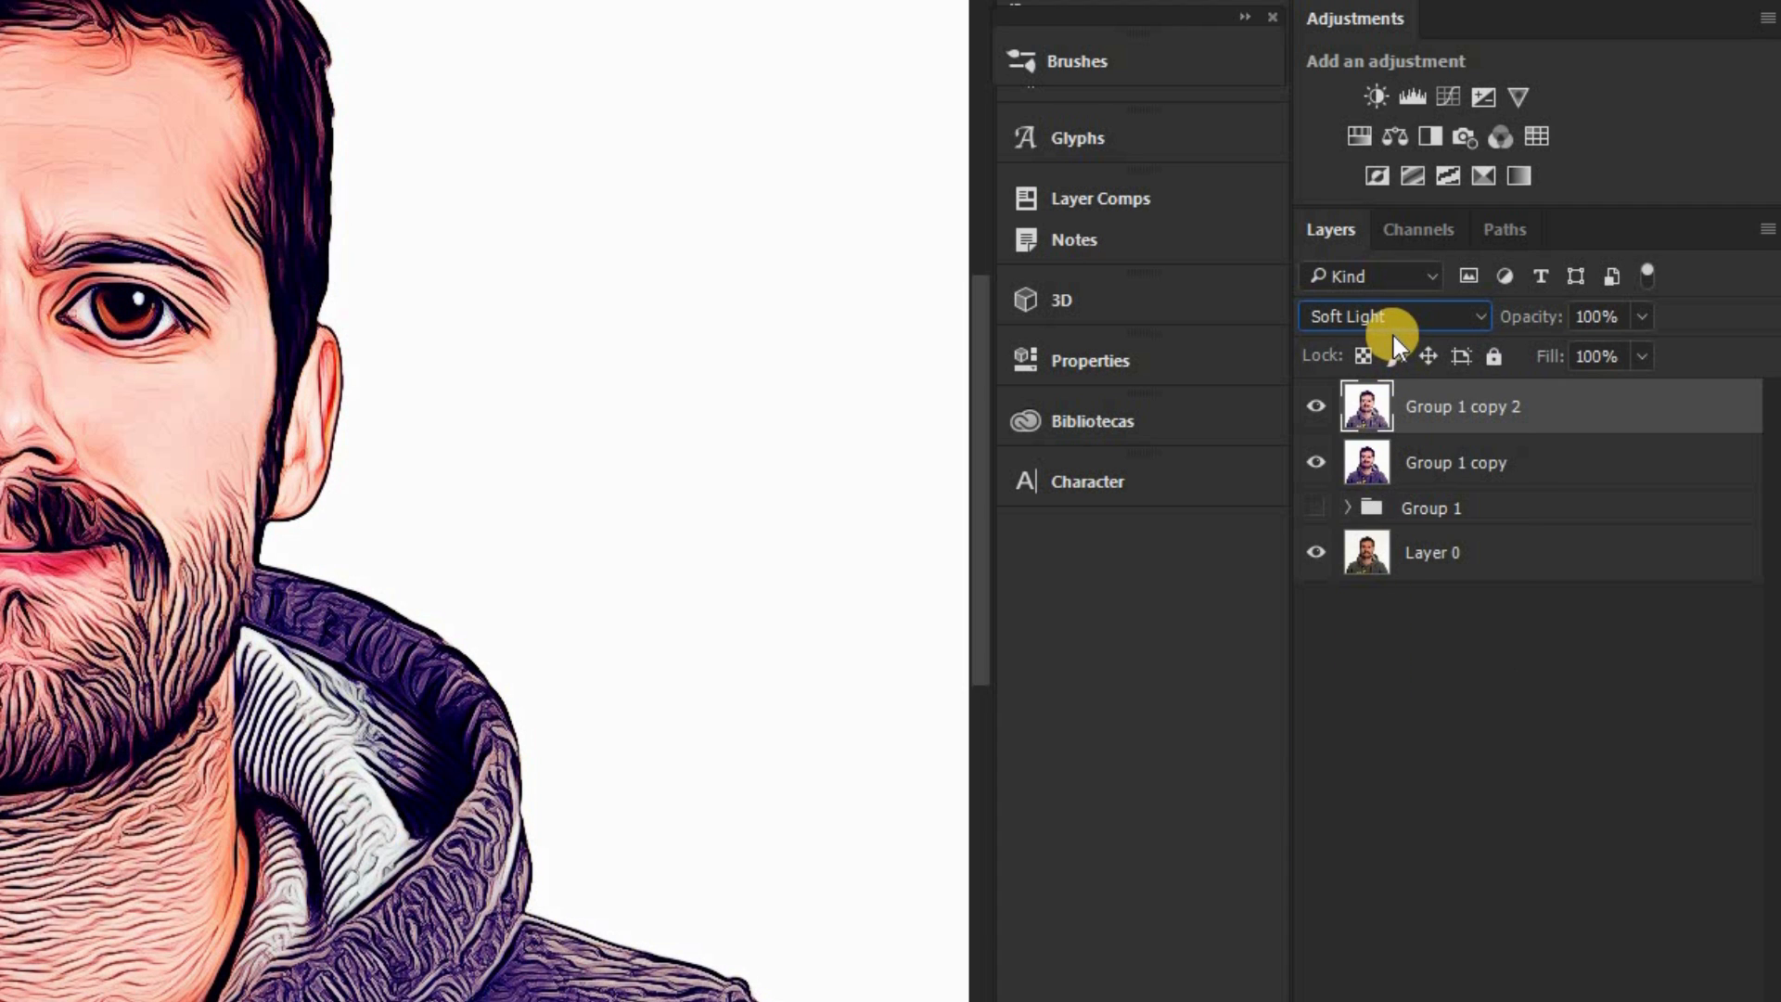
{"action": "left_click", "coordinate": [1644, 319]}
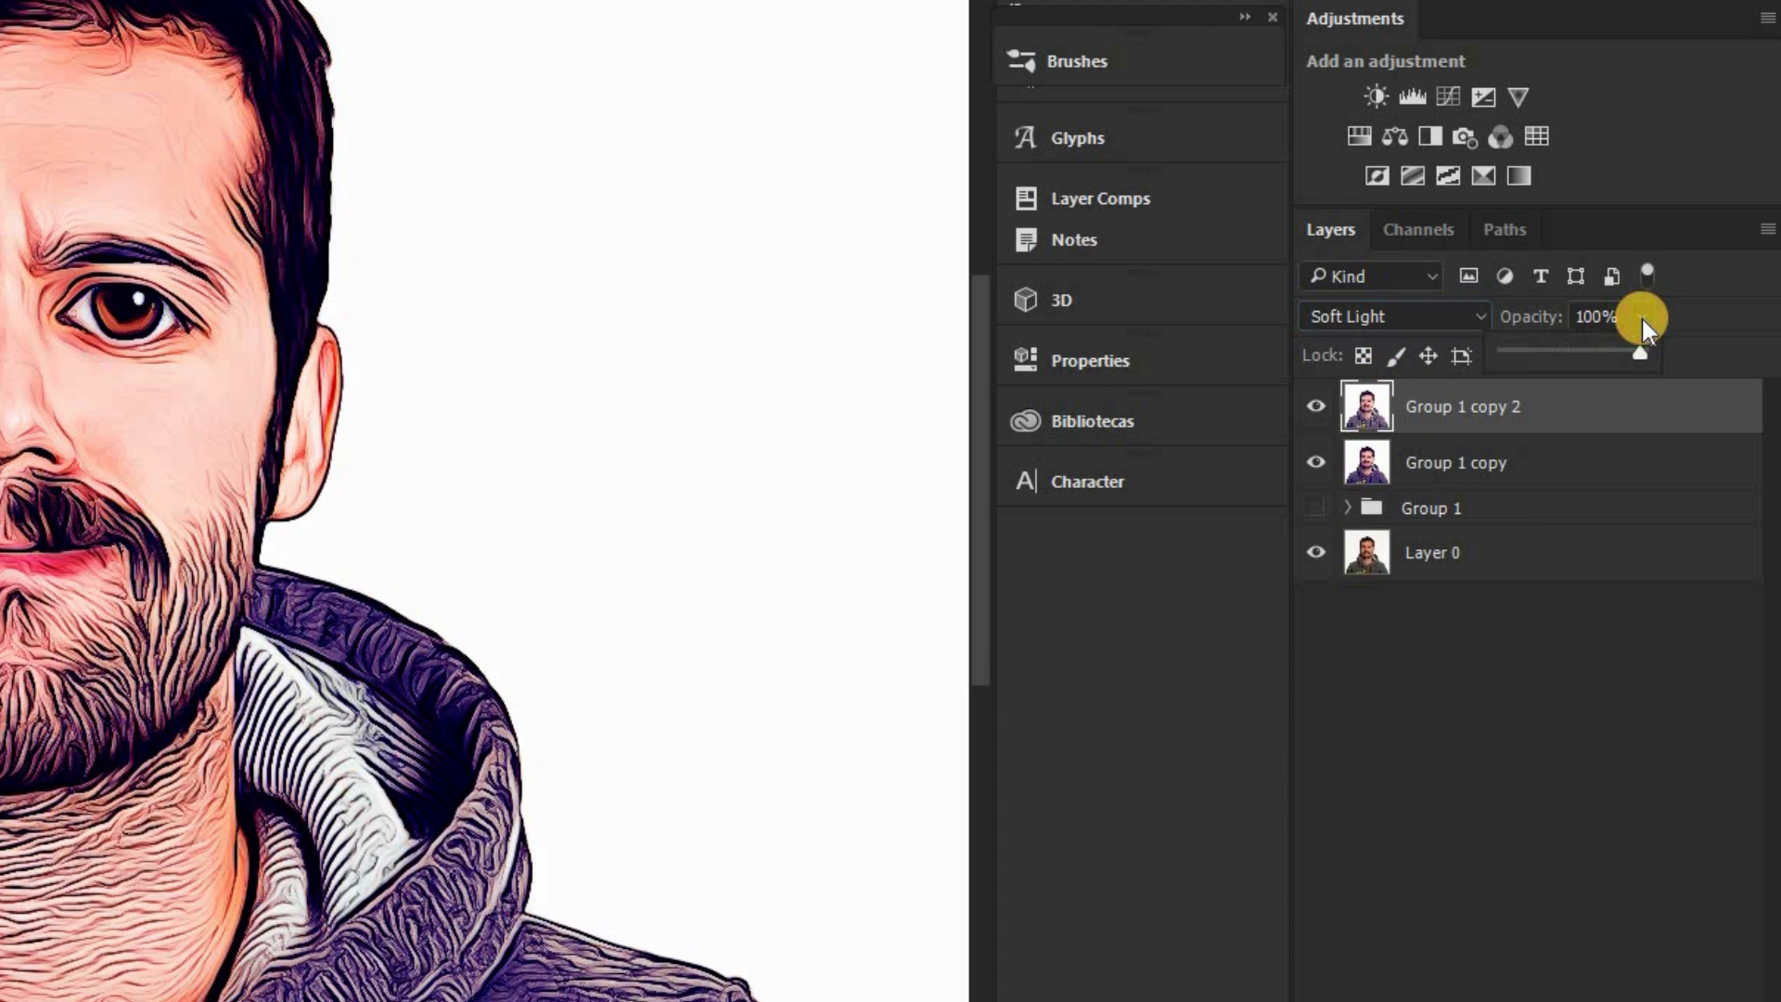
{"action": "left_click", "coordinate": [1561, 349]}
{"action": "left_click_drag", "start_coordinate": [1562, 349], "coordinate": [1501, 354]}
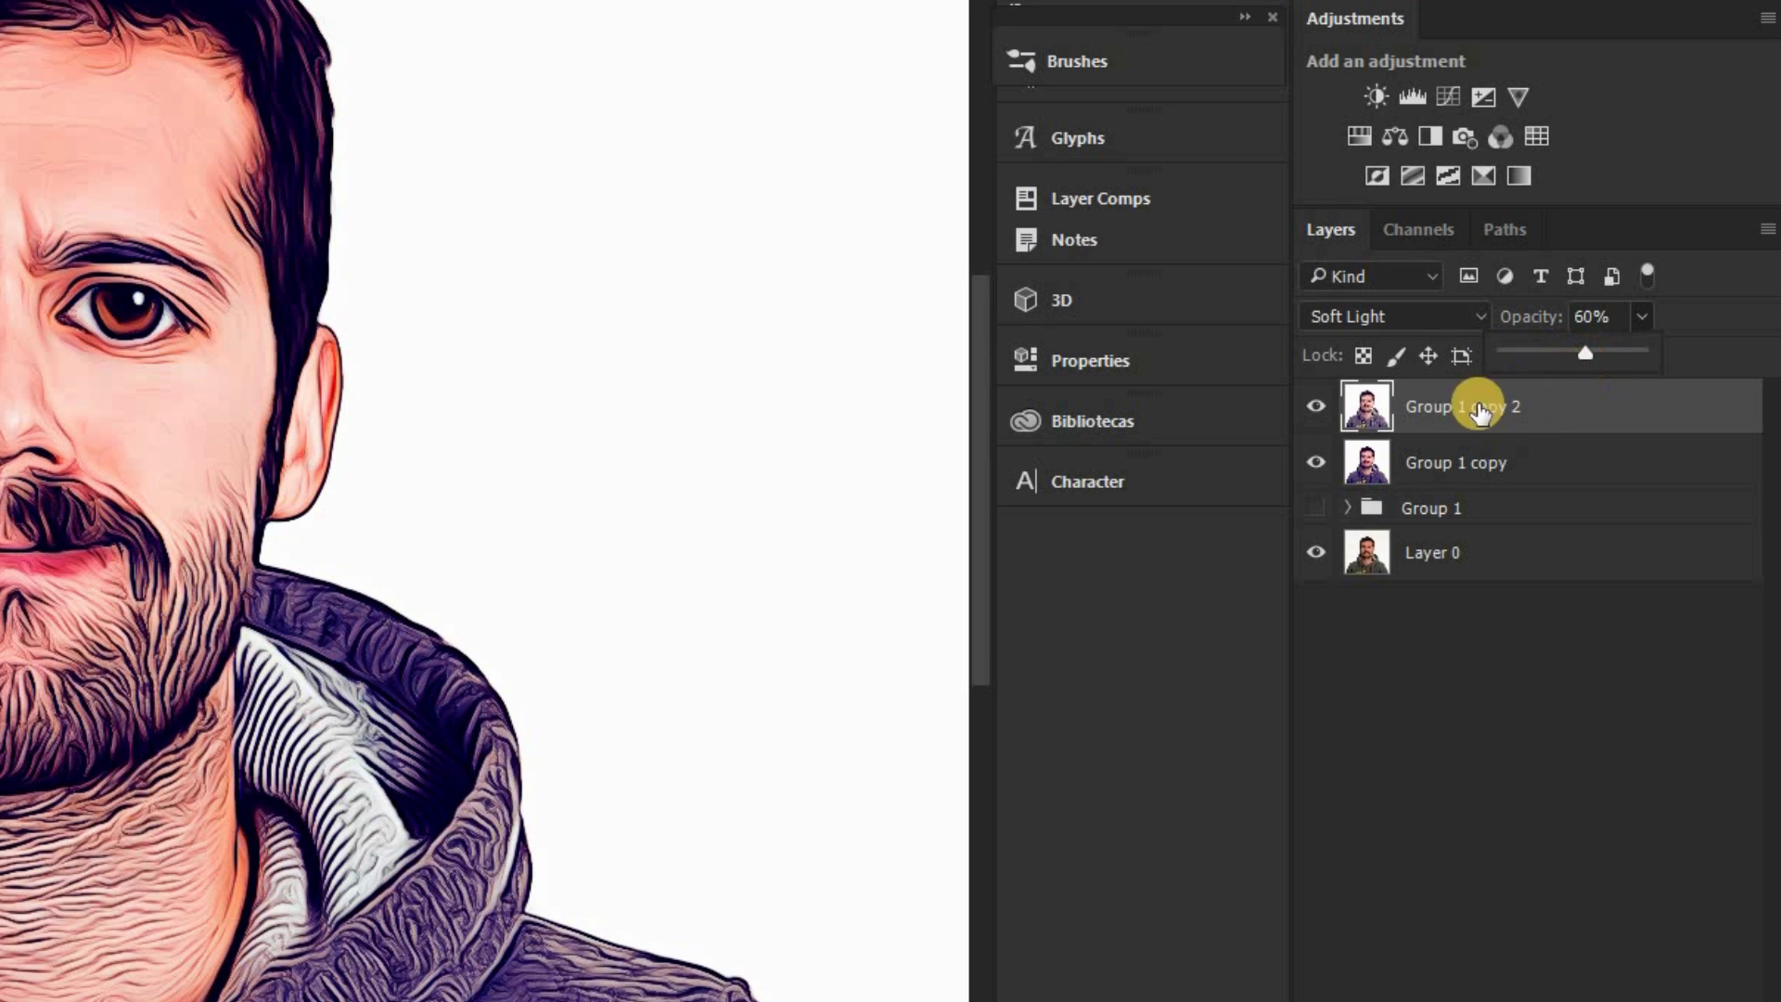
Step: Compare the portrait with and without the Soft Light layer Group 1 copy 2
{"action": "left_click", "coordinate": [1324, 416]}
{"action": "left_click", "coordinate": [1320, 411]}
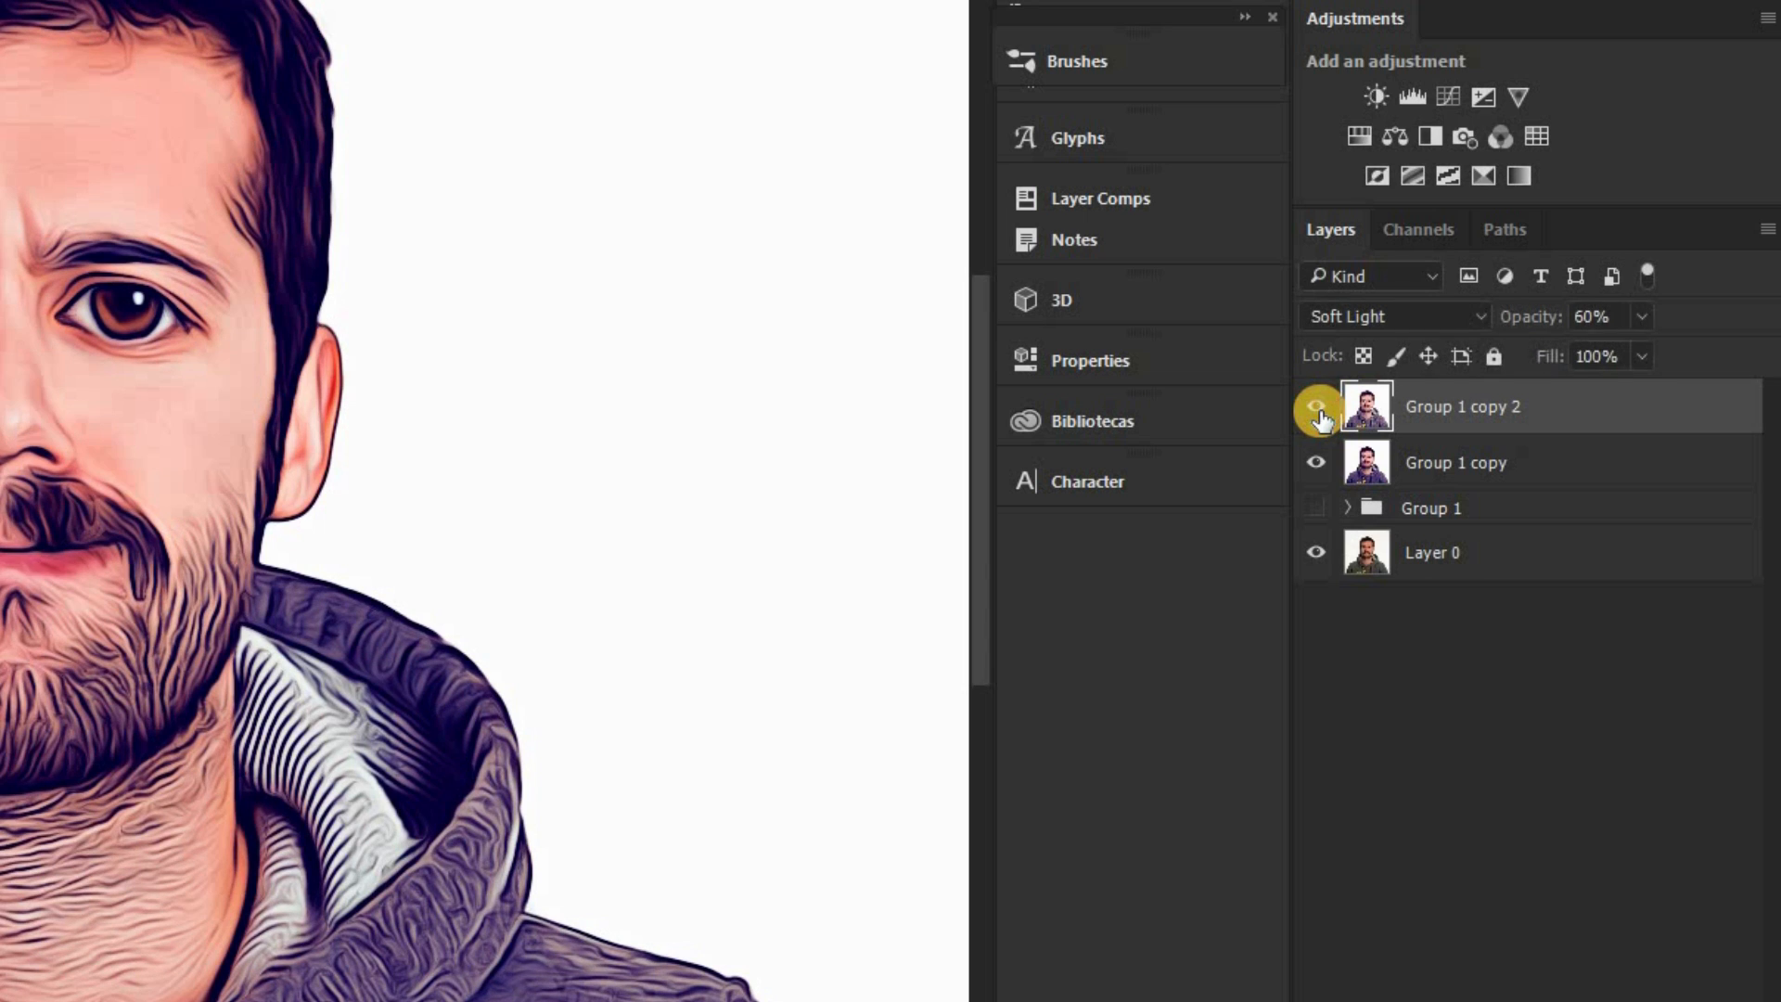
{"action": "left_click", "coordinate": [1320, 411]}
{"action": "left_click", "coordinate": [1320, 411]}
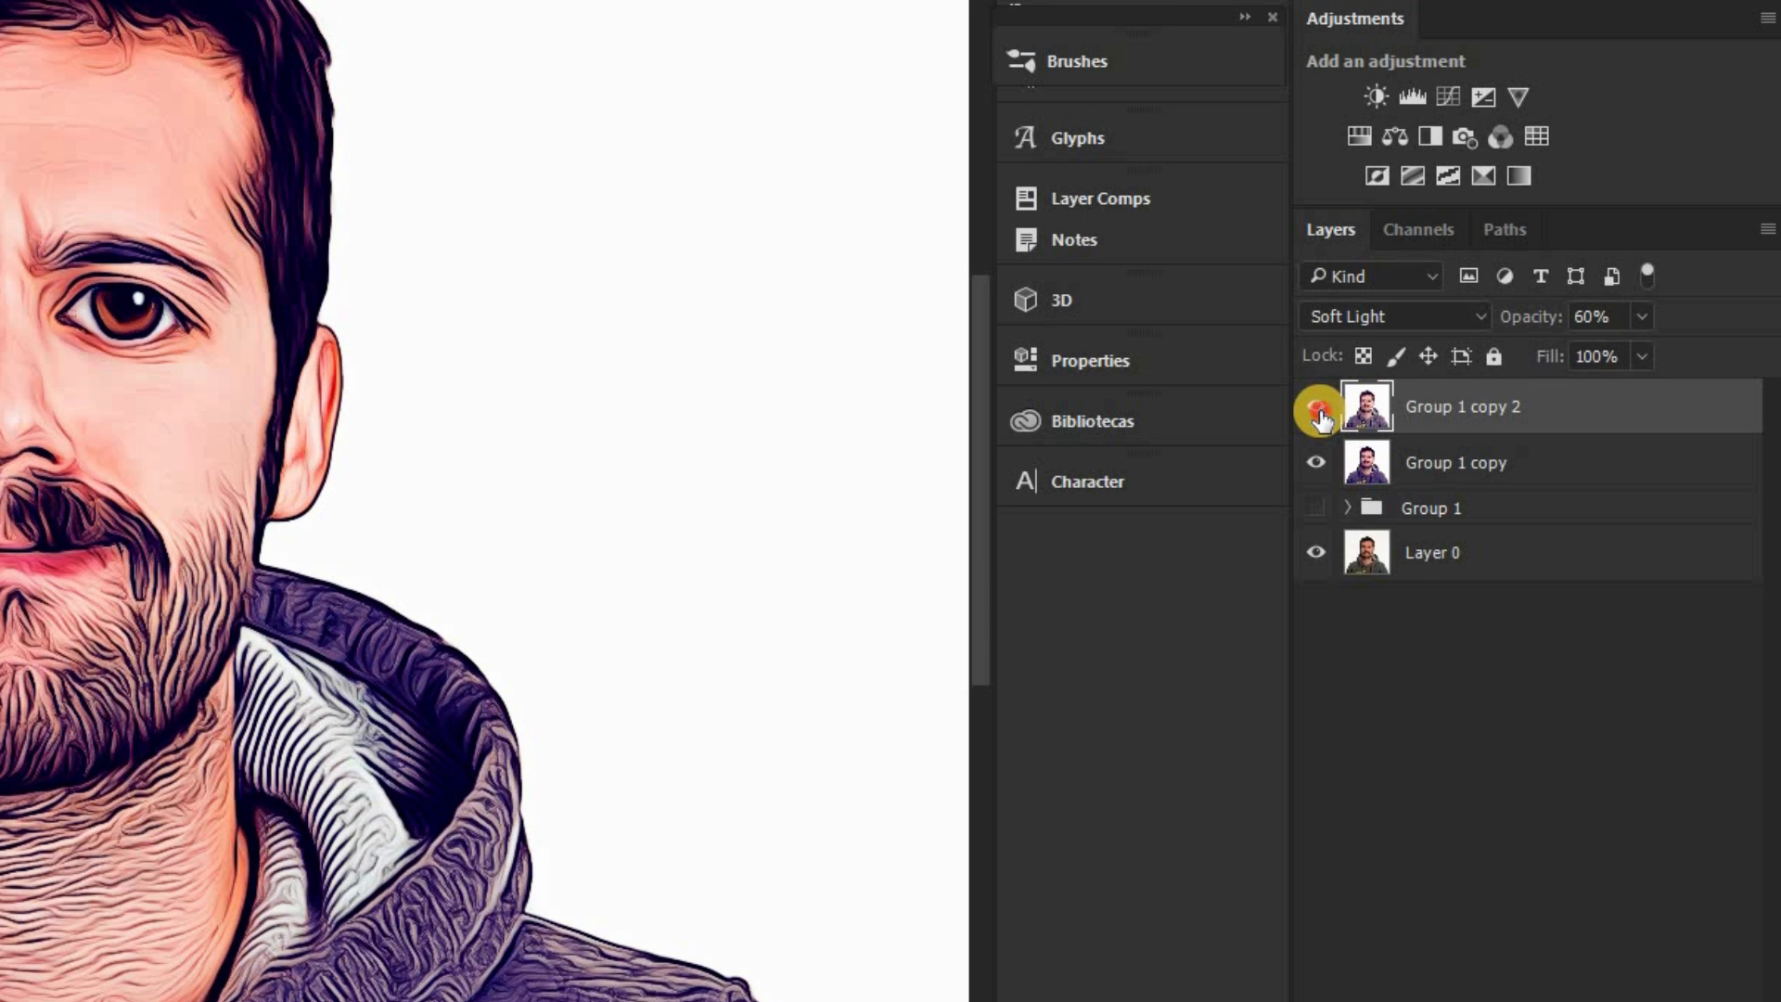
{"action": "left_click", "coordinate": [1317, 409]}
{"action": "left_click", "coordinate": [1317, 408]}
{"action": "left_click", "coordinate": [1317, 412]}
{"action": "left_click", "coordinate": [1316, 416]}
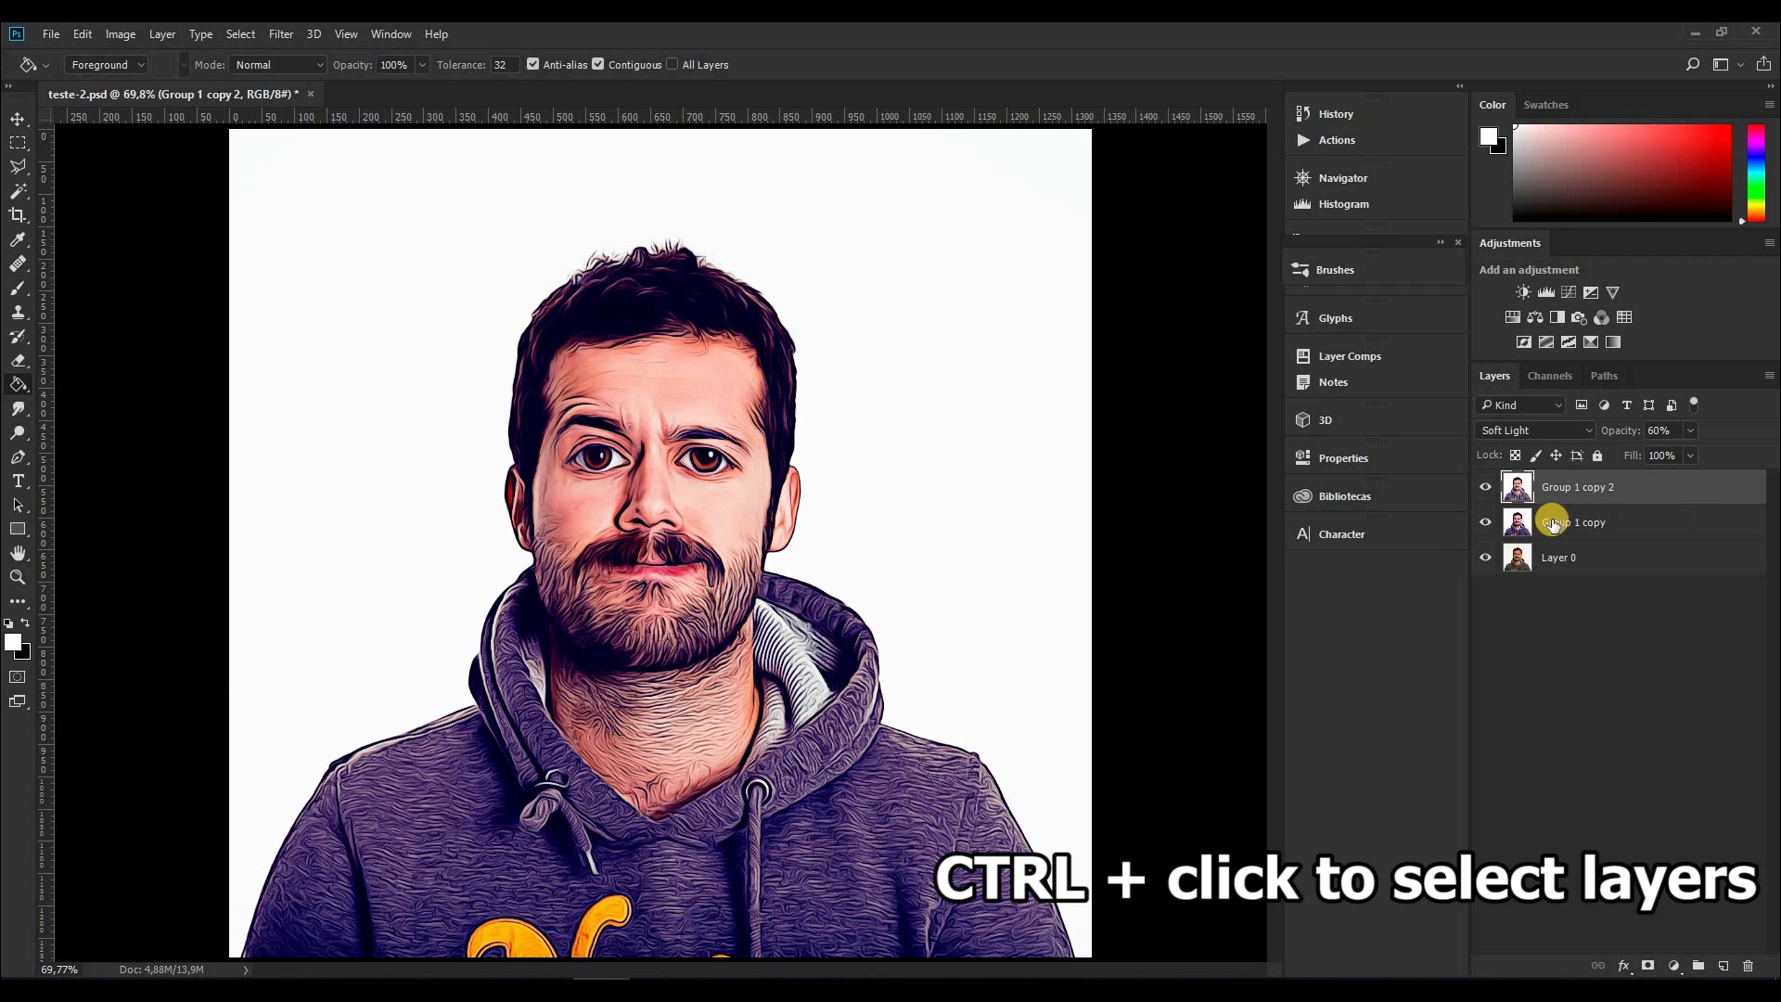
Step: Merge the layers Group 1 copy 2 and Group 1 copy, and duplicate the merged layer in the same document
{"action": "left_click", "coordinate": [1682, 522], "text": "ctrl"}
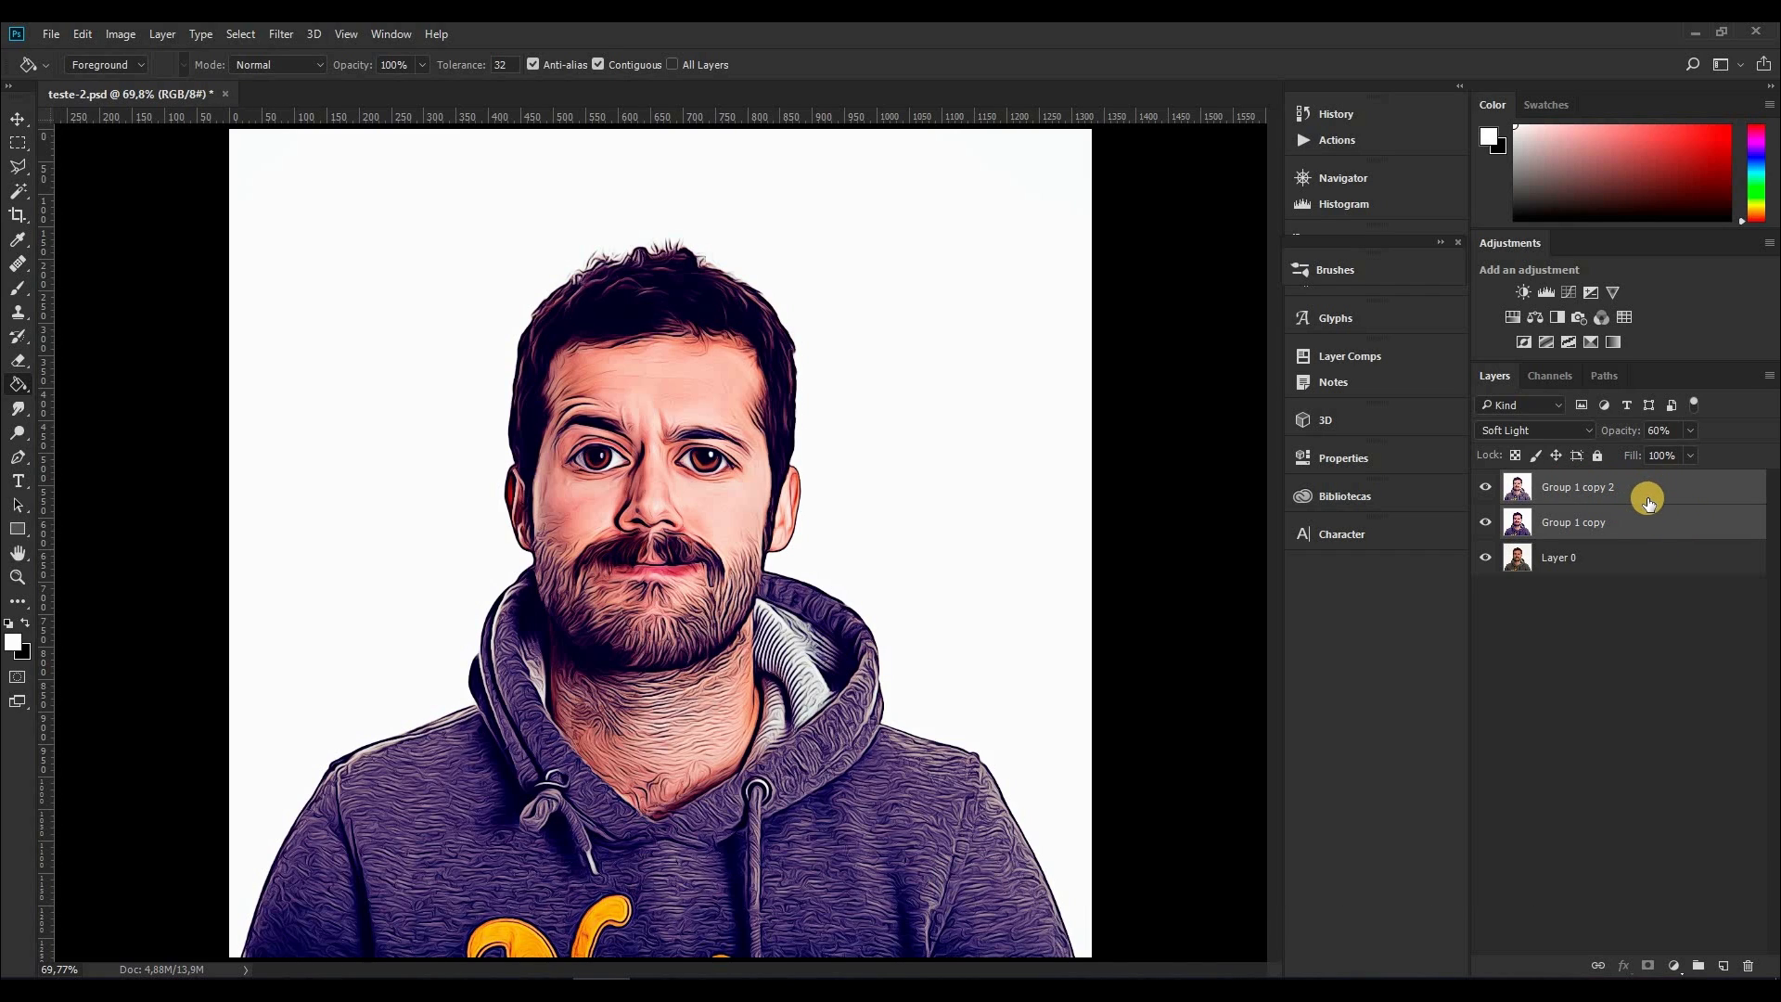
{"action": "key", "text": "ctrl+e"}
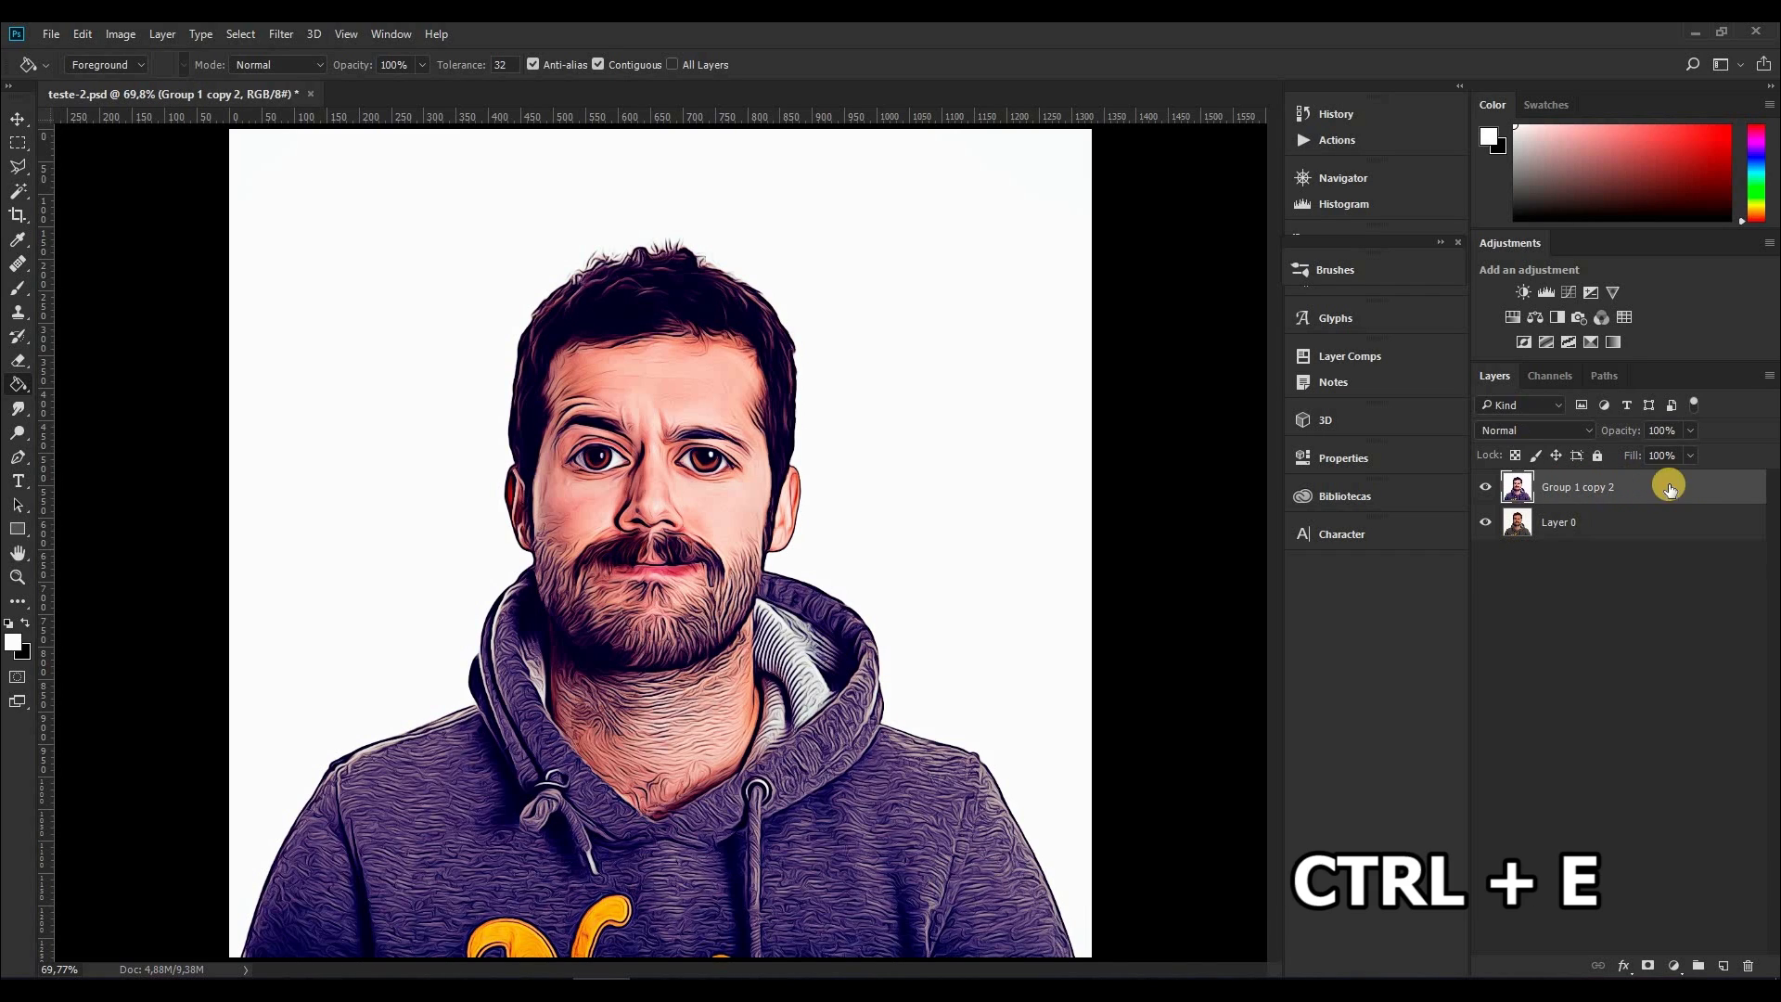
{"action": "right_click", "coordinate": [1633, 484]}
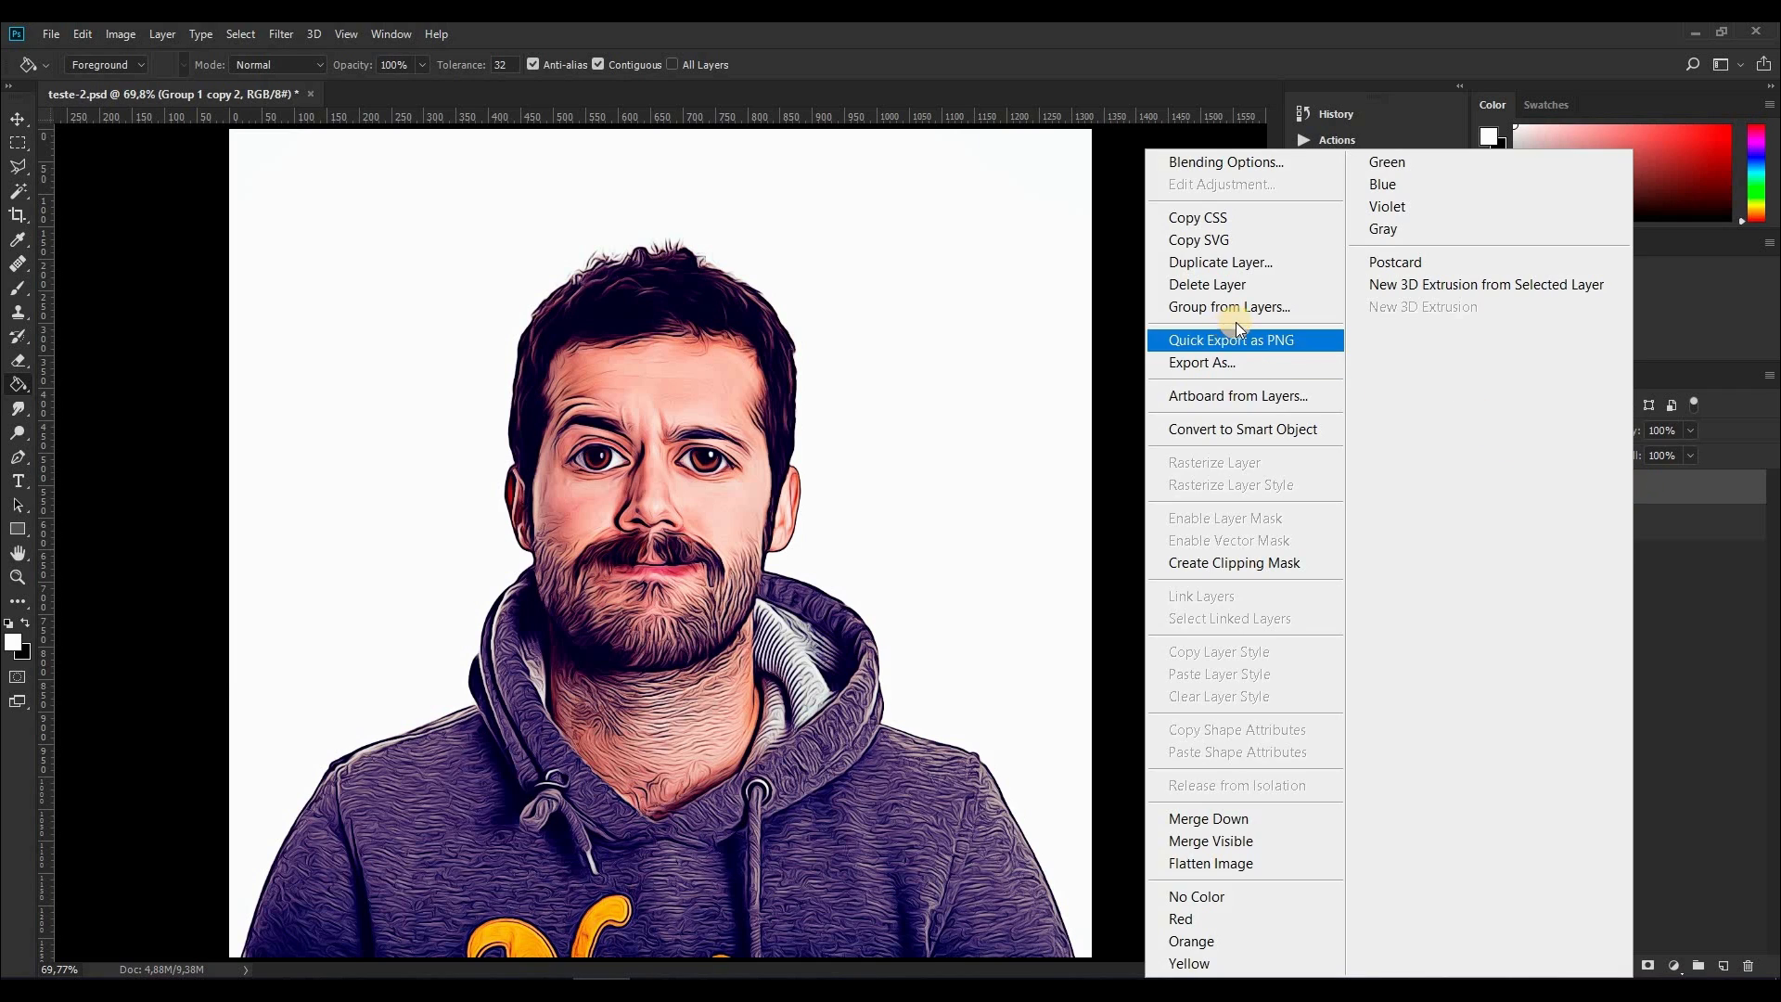
{"action": "left_click", "coordinate": [1233, 268]}
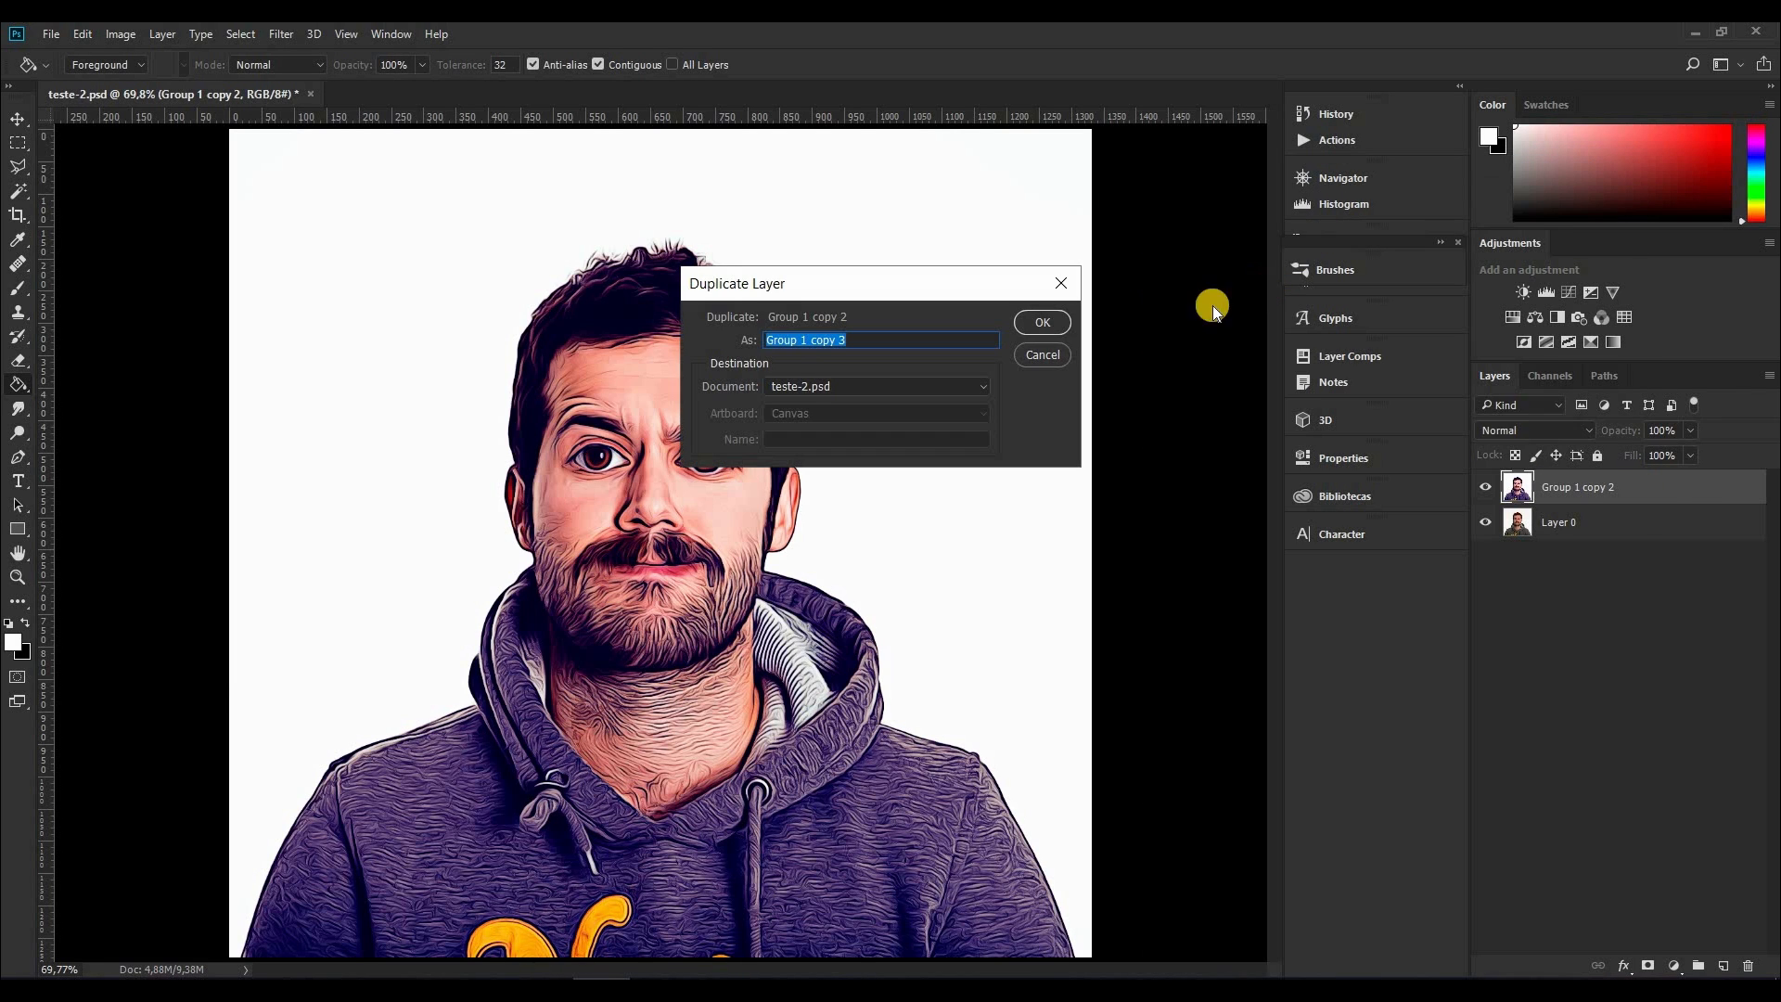
{"action": "left_click", "coordinate": [1042, 315]}
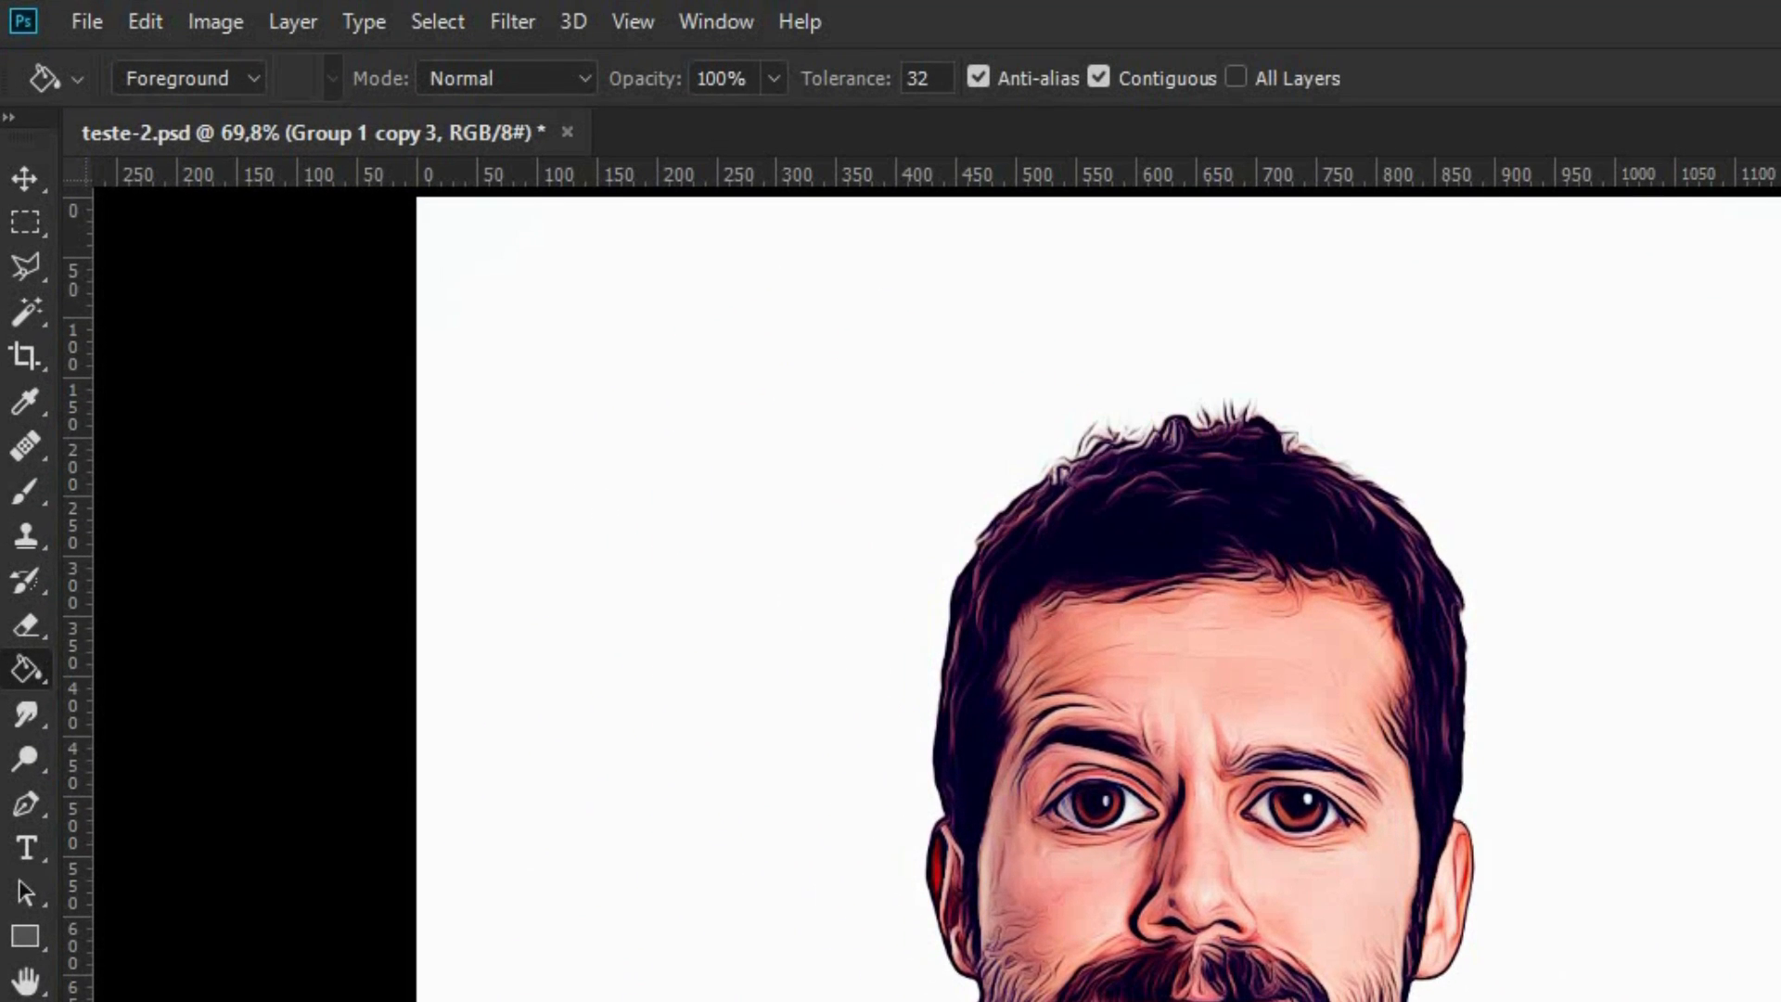
Step: Outline the head along the jawline and loosely around the ears and hair with the Polygonal Lasso, and copy it onto a new layer
{"action": "left_click", "coordinate": [31, 265]}
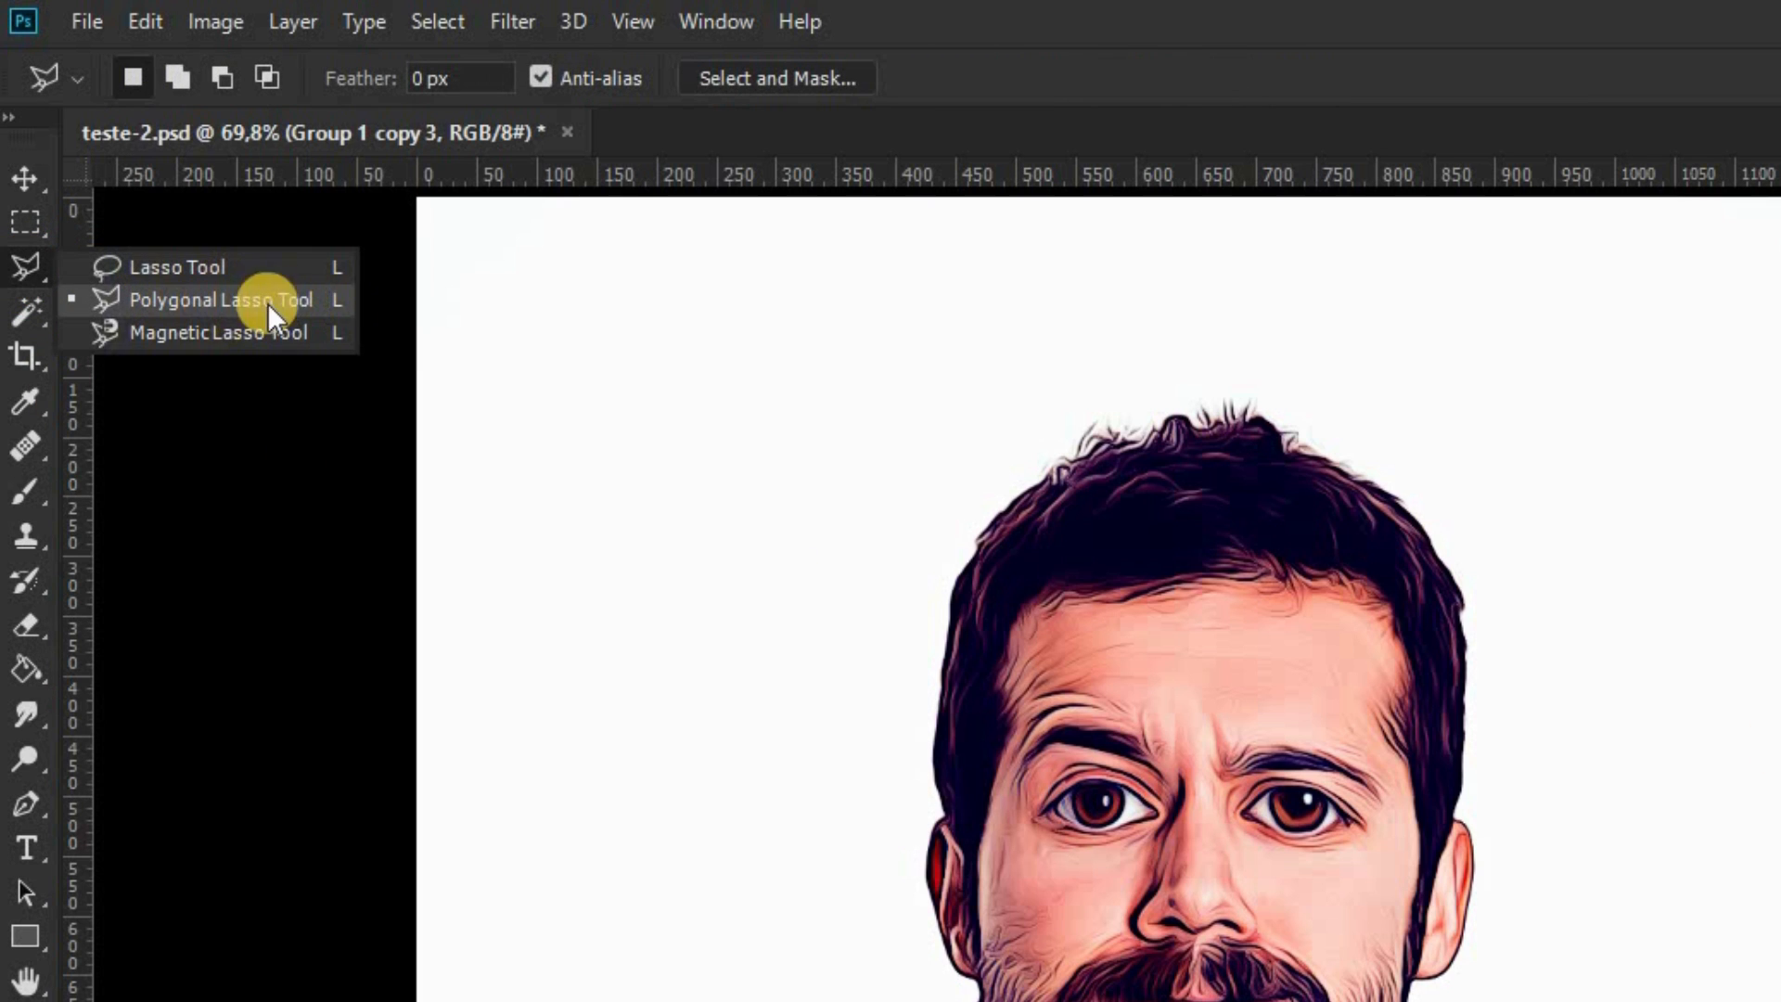
{"action": "left_click", "coordinate": [292, 299]}
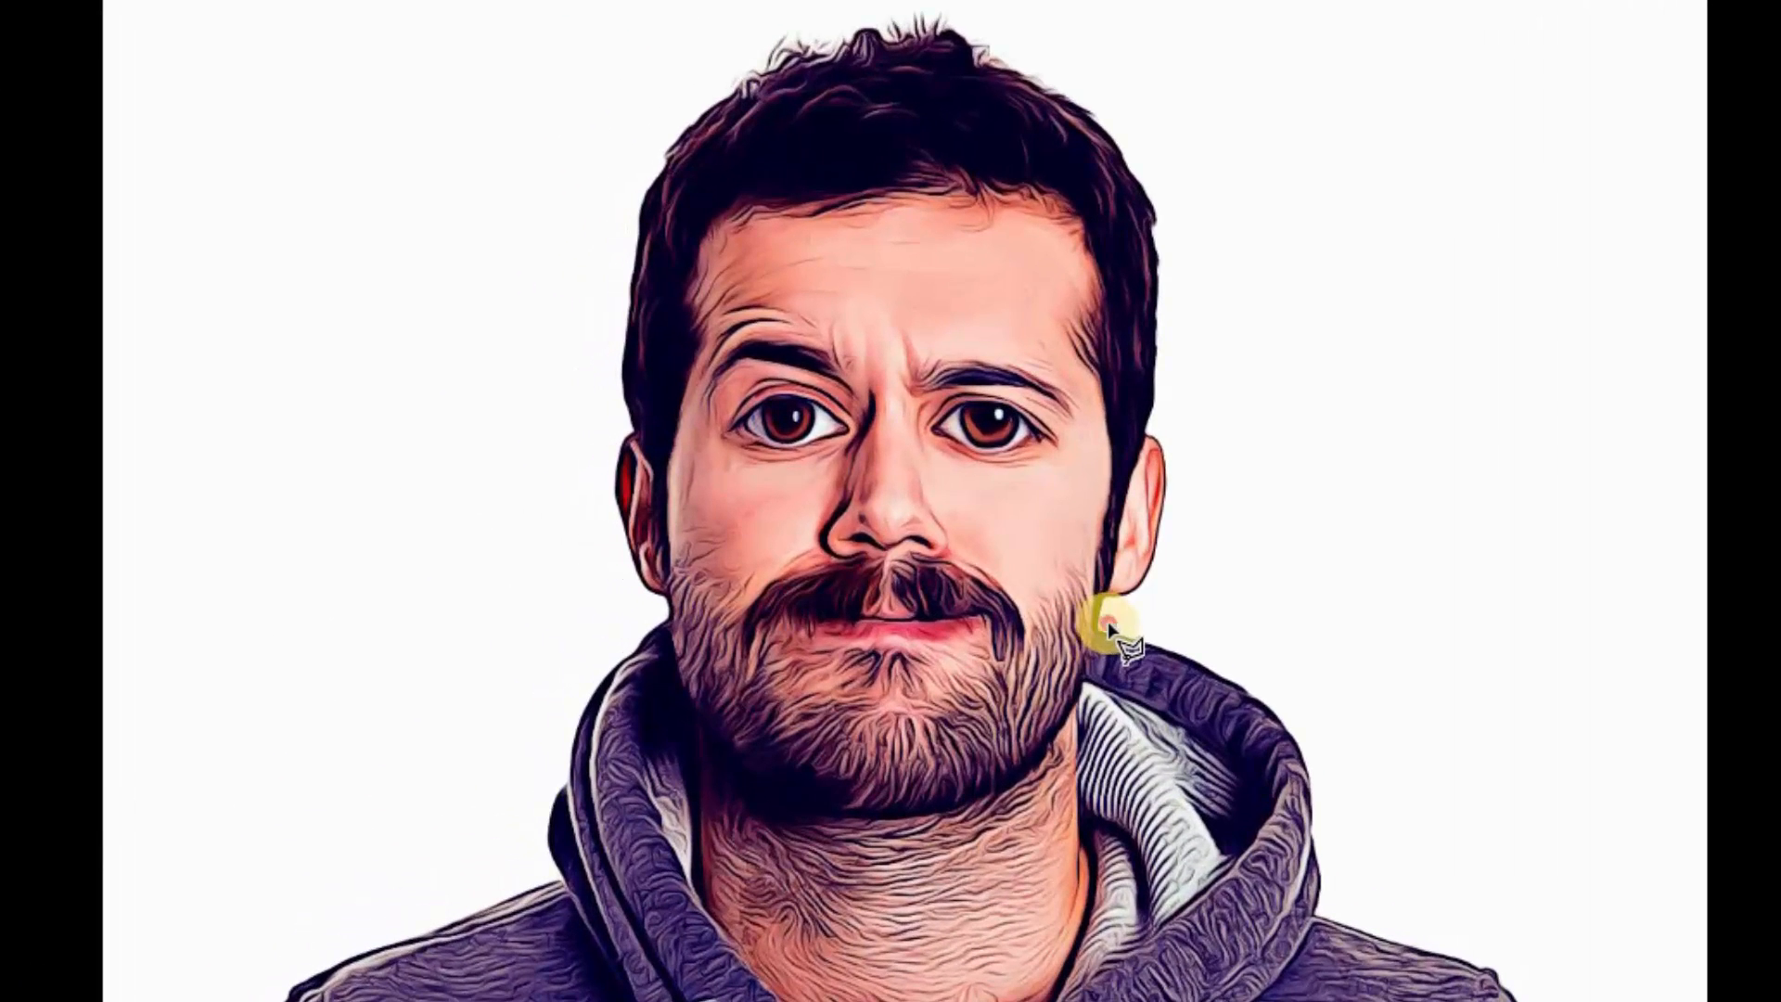
{"action": "left_click", "coordinate": [1108, 628]}
{"action": "left_click", "coordinate": [1073, 722]}
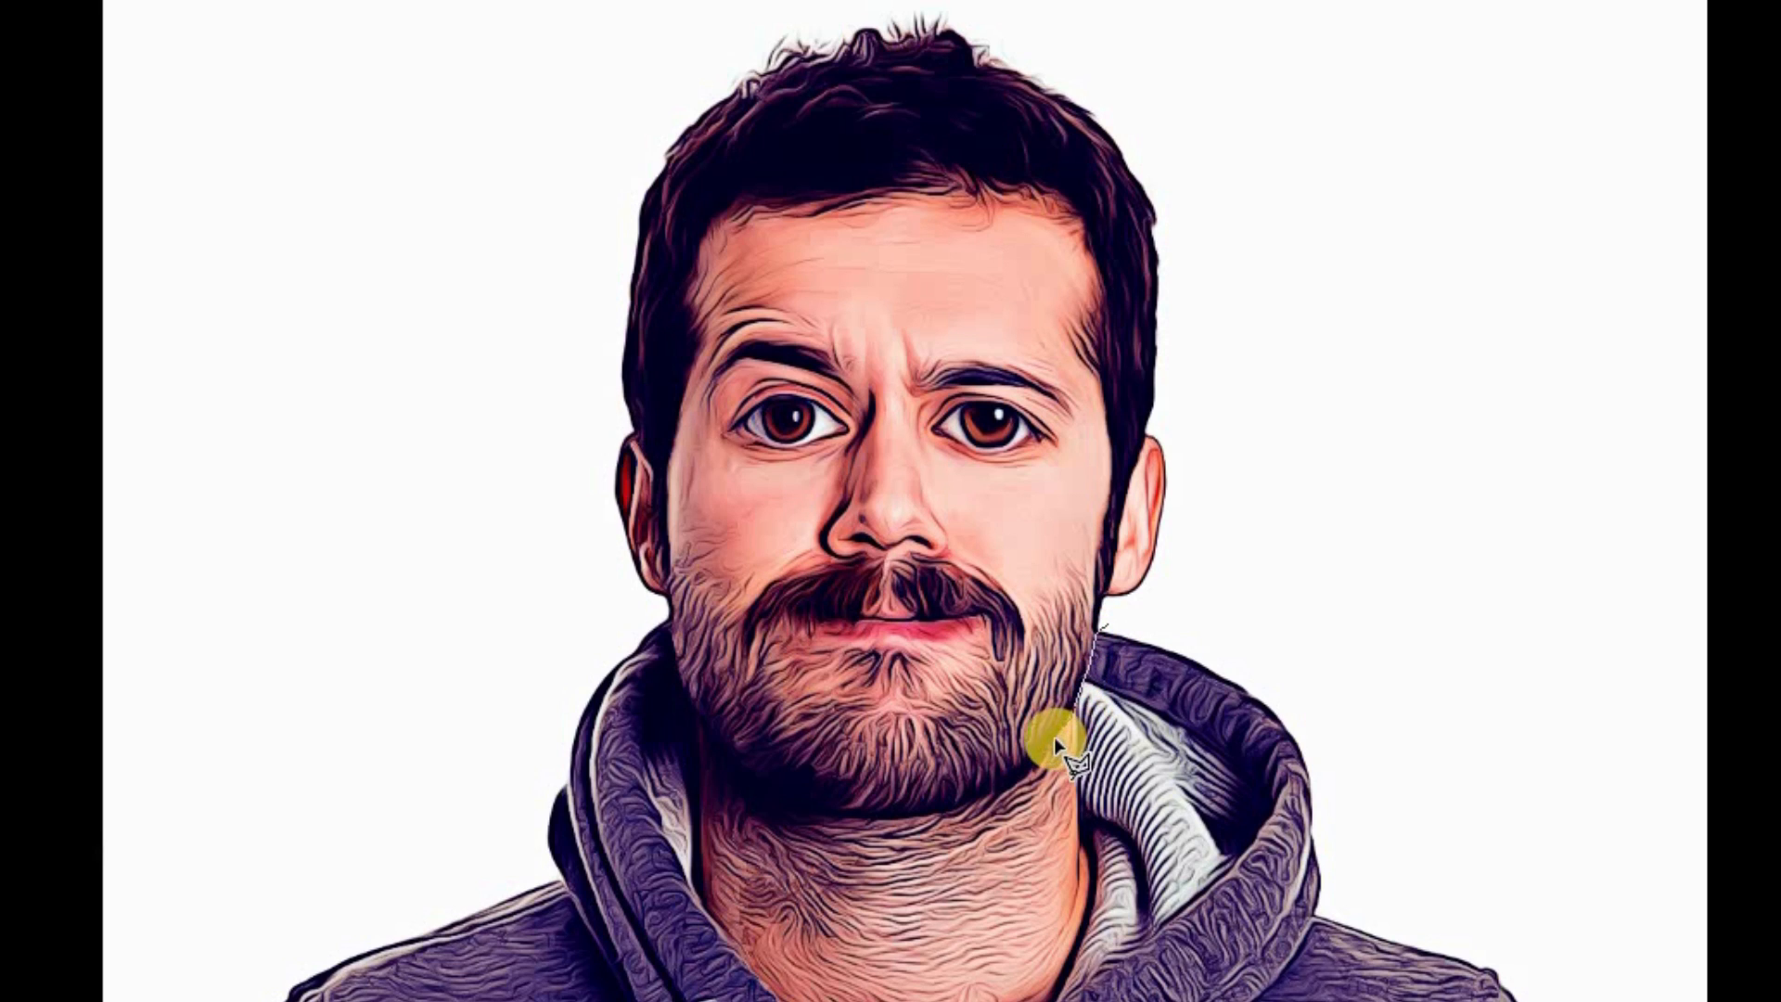
{"action": "left_click", "coordinate": [1026, 783]}
{"action": "left_click", "coordinate": [946, 814]}
{"action": "left_click", "coordinate": [877, 817]}
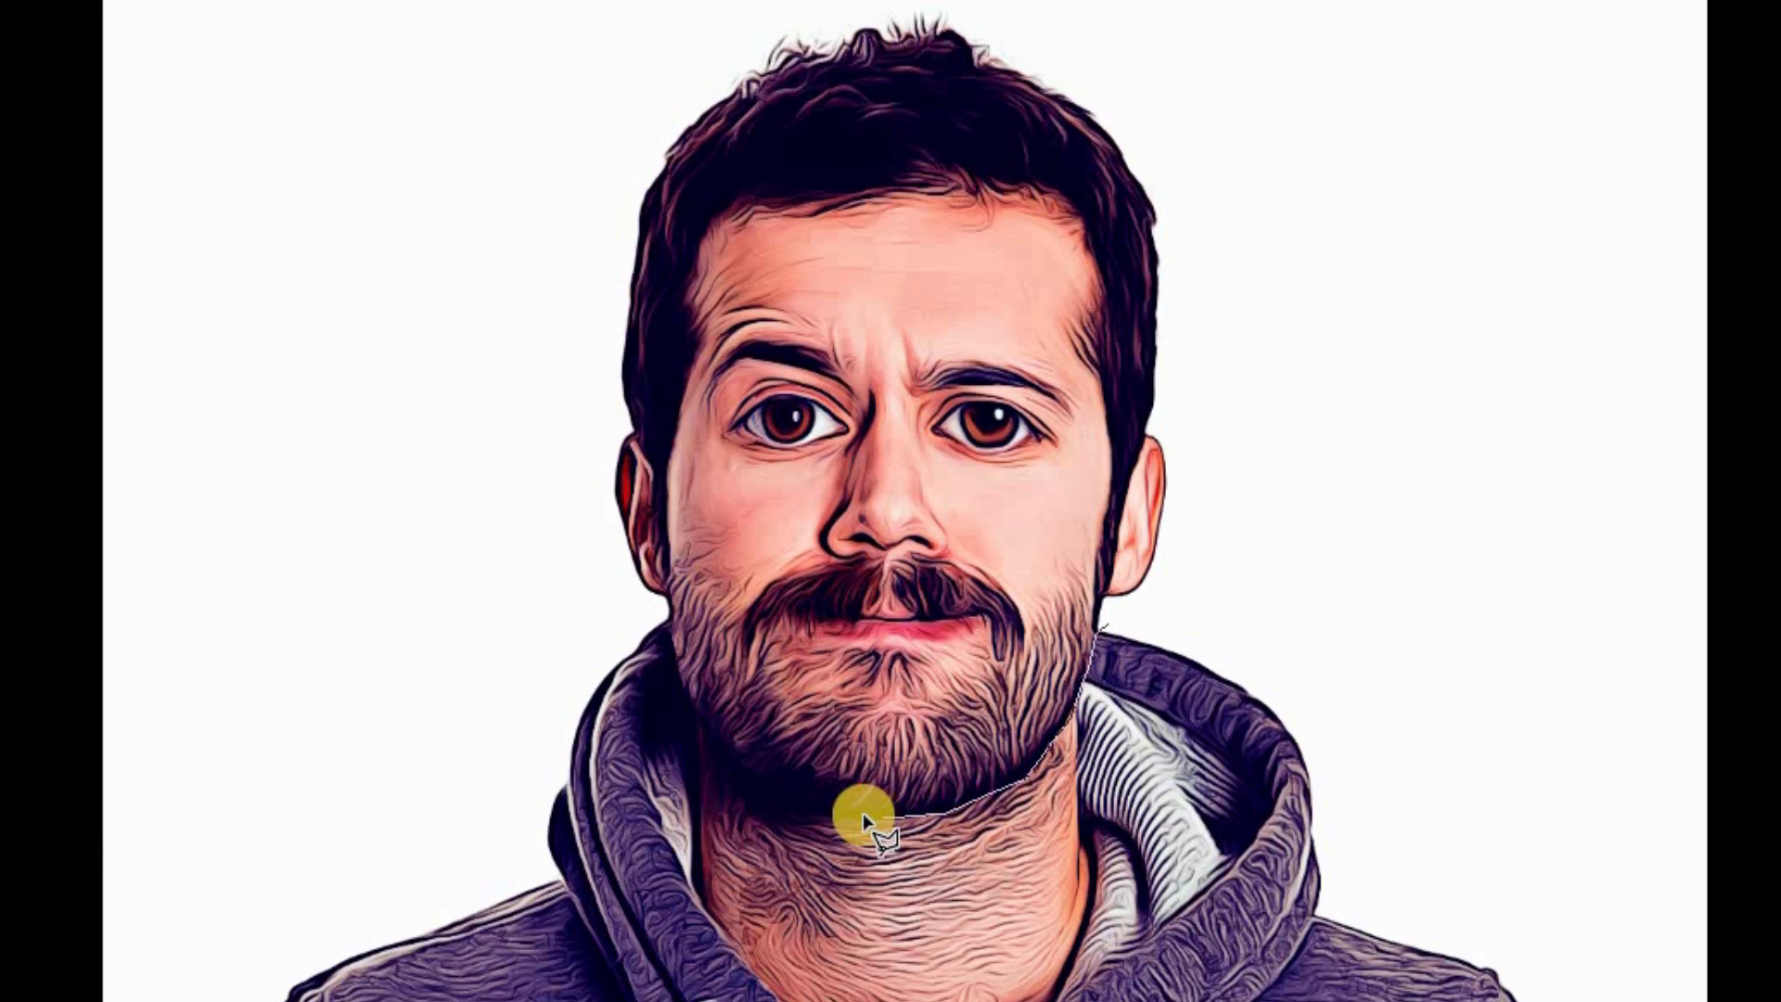
{"action": "left_click", "coordinate": [845, 815]}
{"action": "left_click", "coordinate": [790, 797]}
{"action": "left_click", "coordinate": [738, 763]}
{"action": "left_click", "coordinate": [688, 704]}
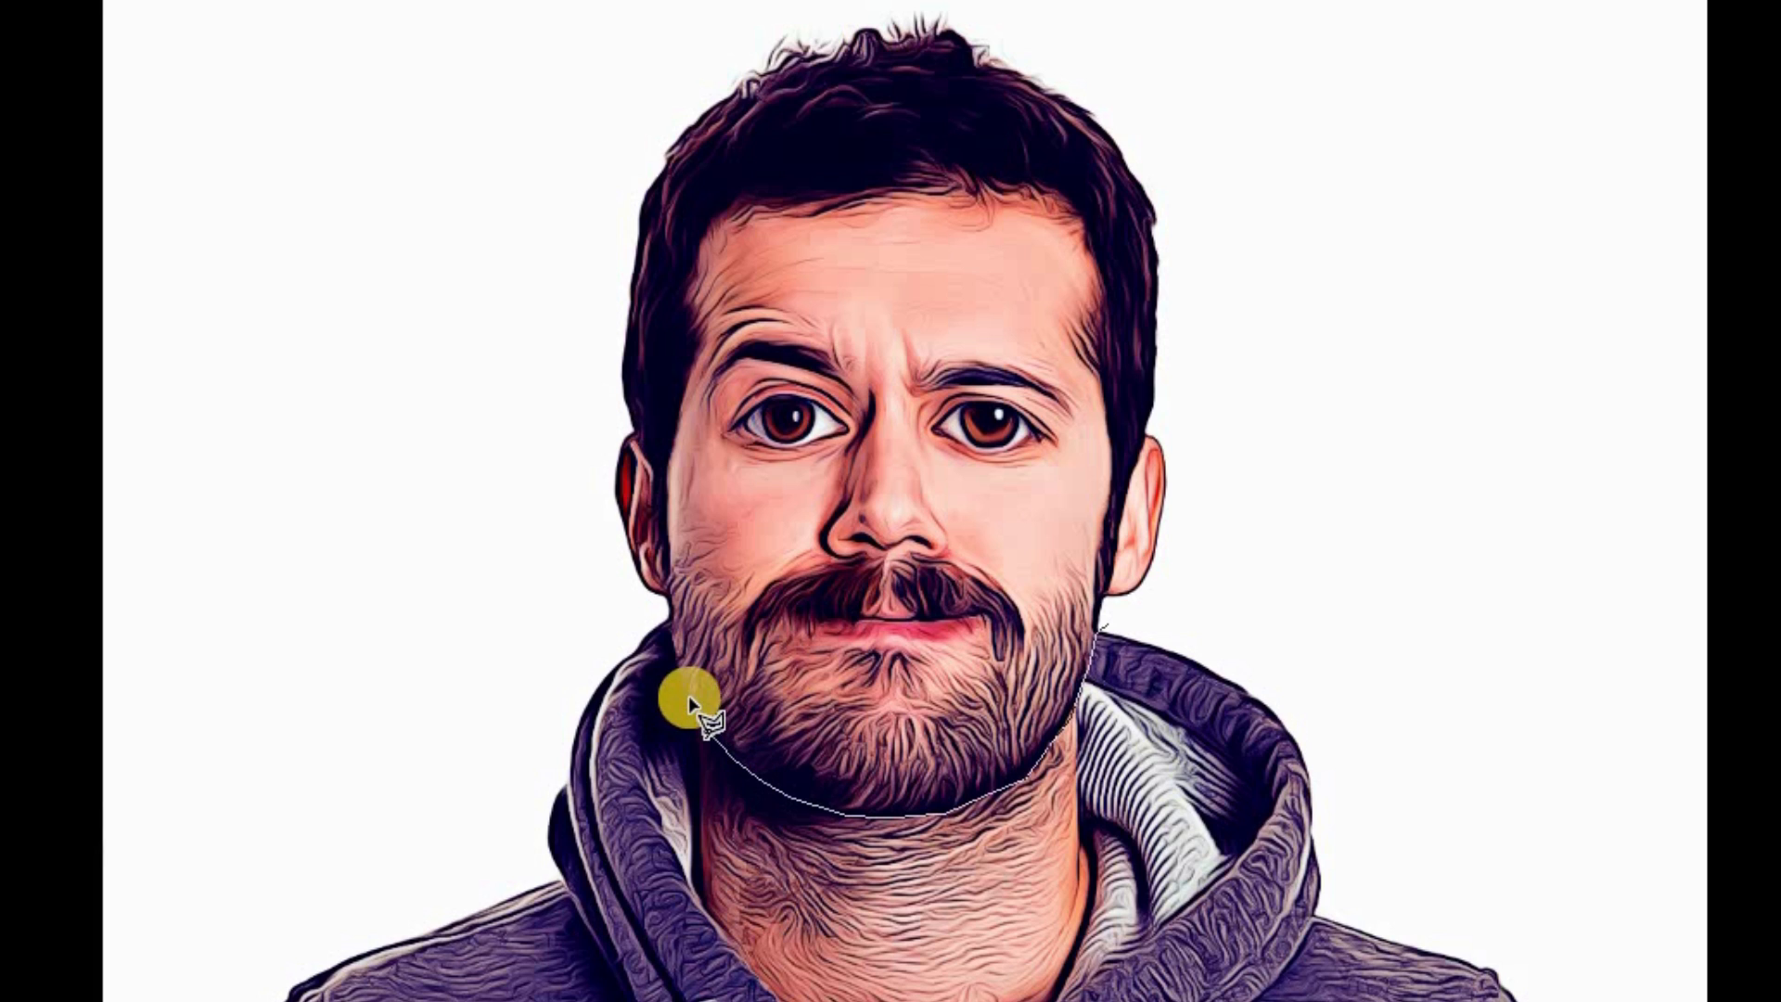
{"action": "left_click", "coordinate": [672, 664]}
{"action": "left_click", "coordinate": [668, 621]}
{"action": "left_click", "coordinate": [559, 268]}
{"action": "left_click", "coordinate": [650, 48]}
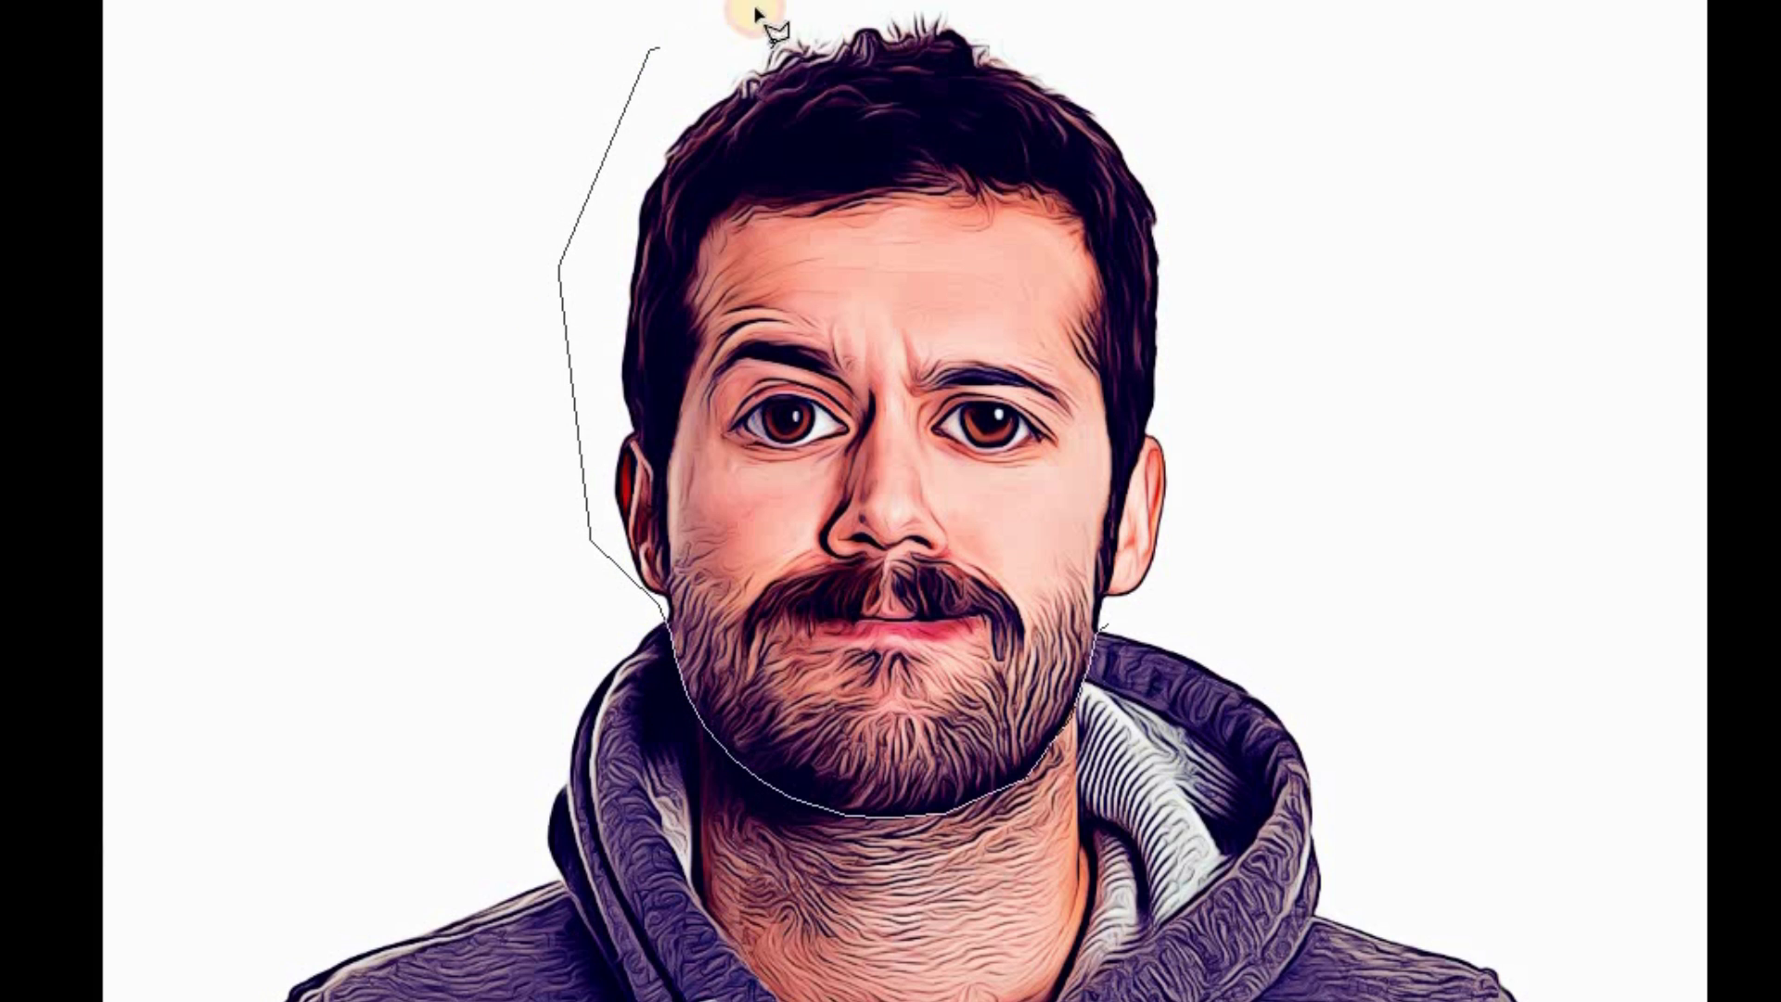
{"action": "left_click", "coordinate": [777, 1]}
{"action": "left_click", "coordinate": [1038, 2]}
{"action": "left_click", "coordinate": [1180, 82]}
{"action": "left_click", "coordinate": [1215, 339]}
{"action": "left_click", "coordinate": [1171, 614]}
{"action": "key", "text": "BackSpace"}
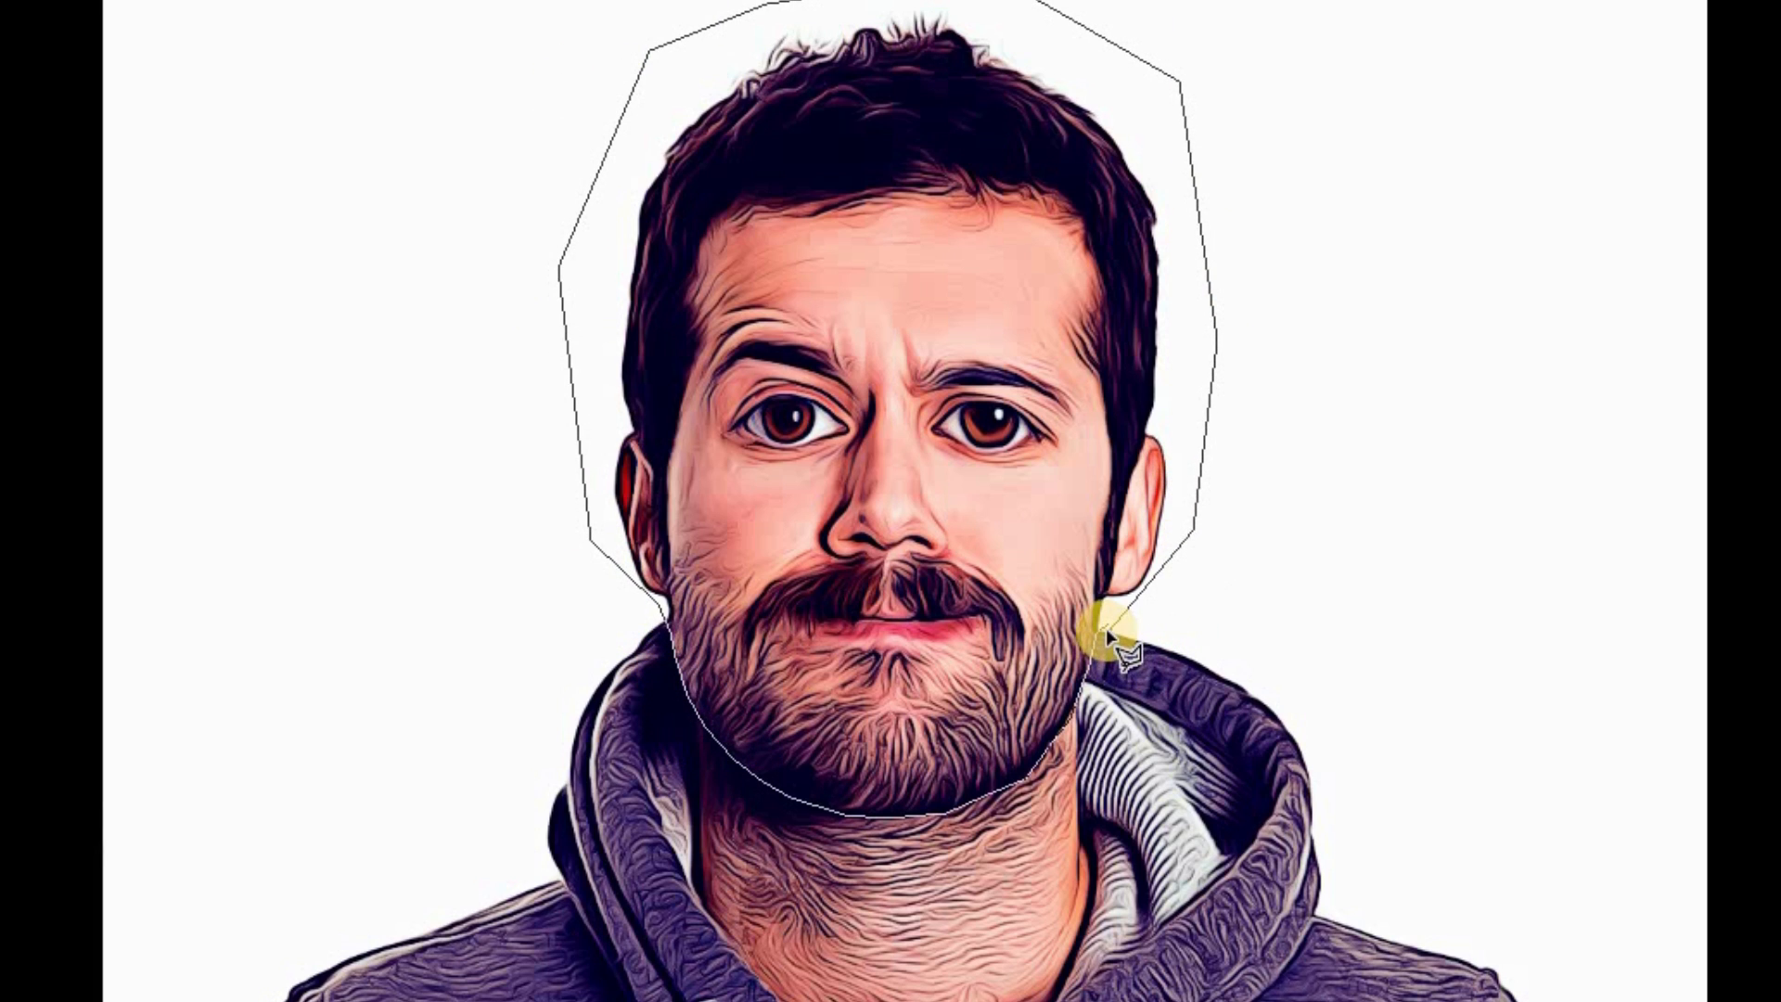
{"action": "left_click", "coordinate": [1104, 638]}
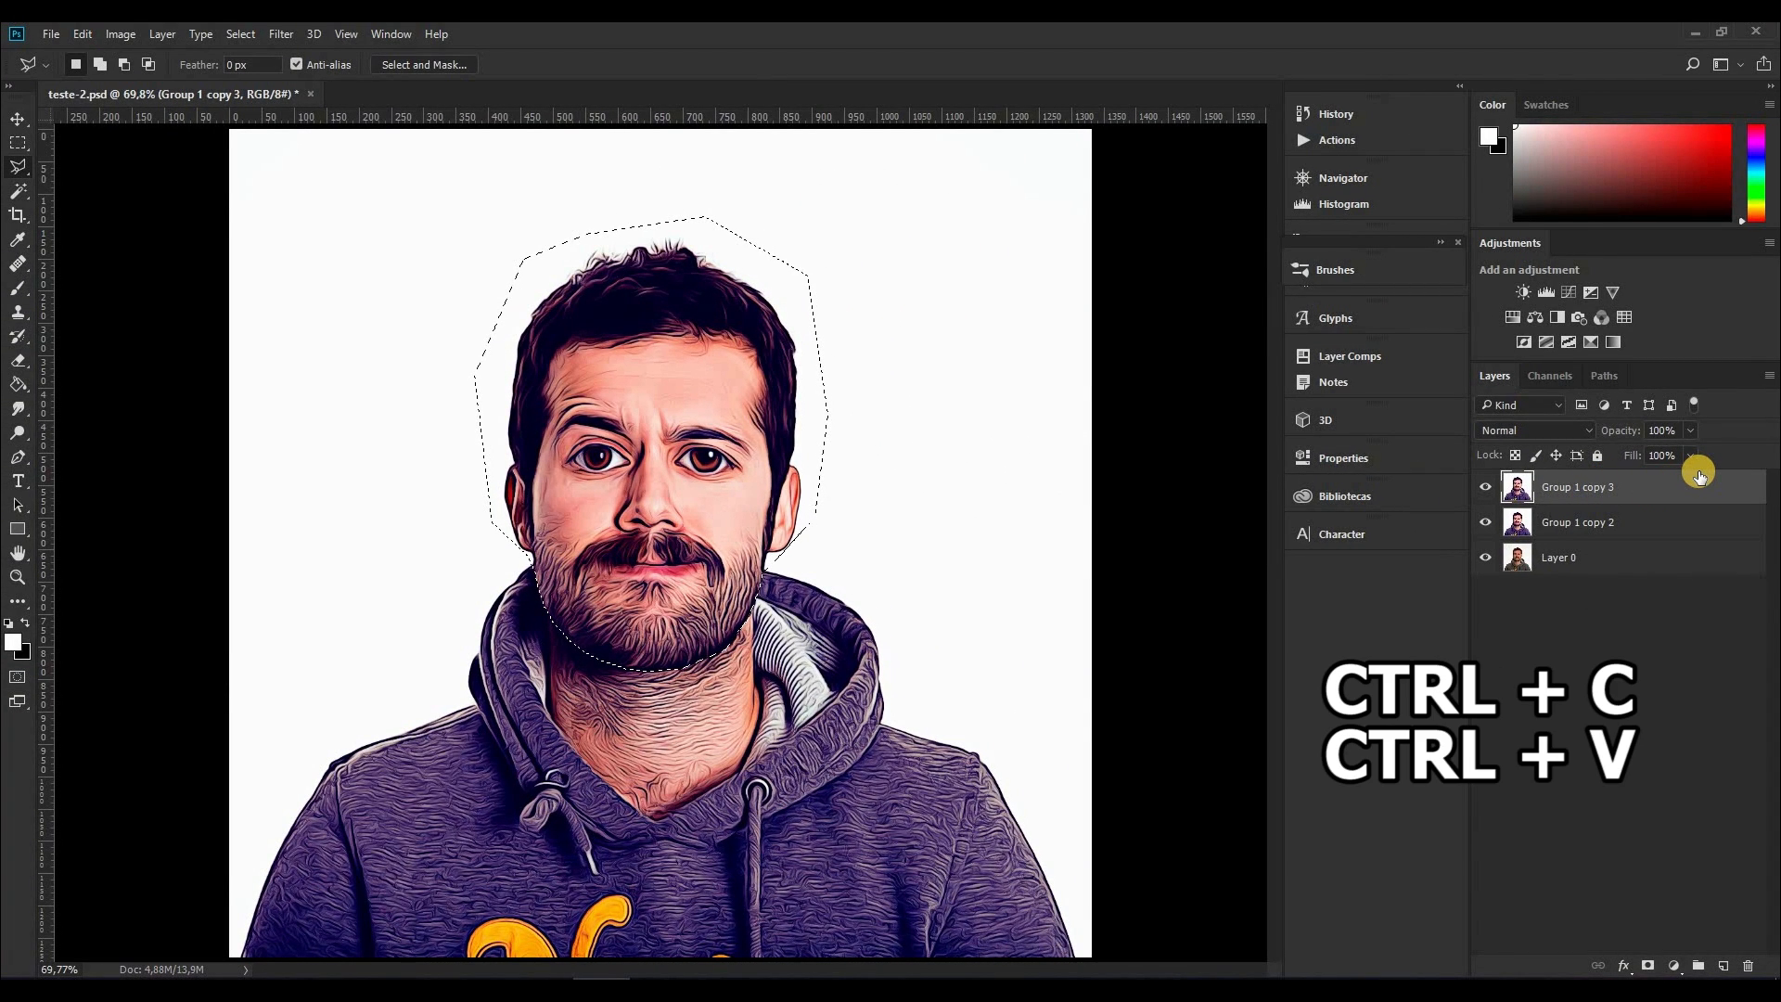
{"action": "key", "text": "ctrl+c"}
{"action": "key", "text": "ctrl+v"}
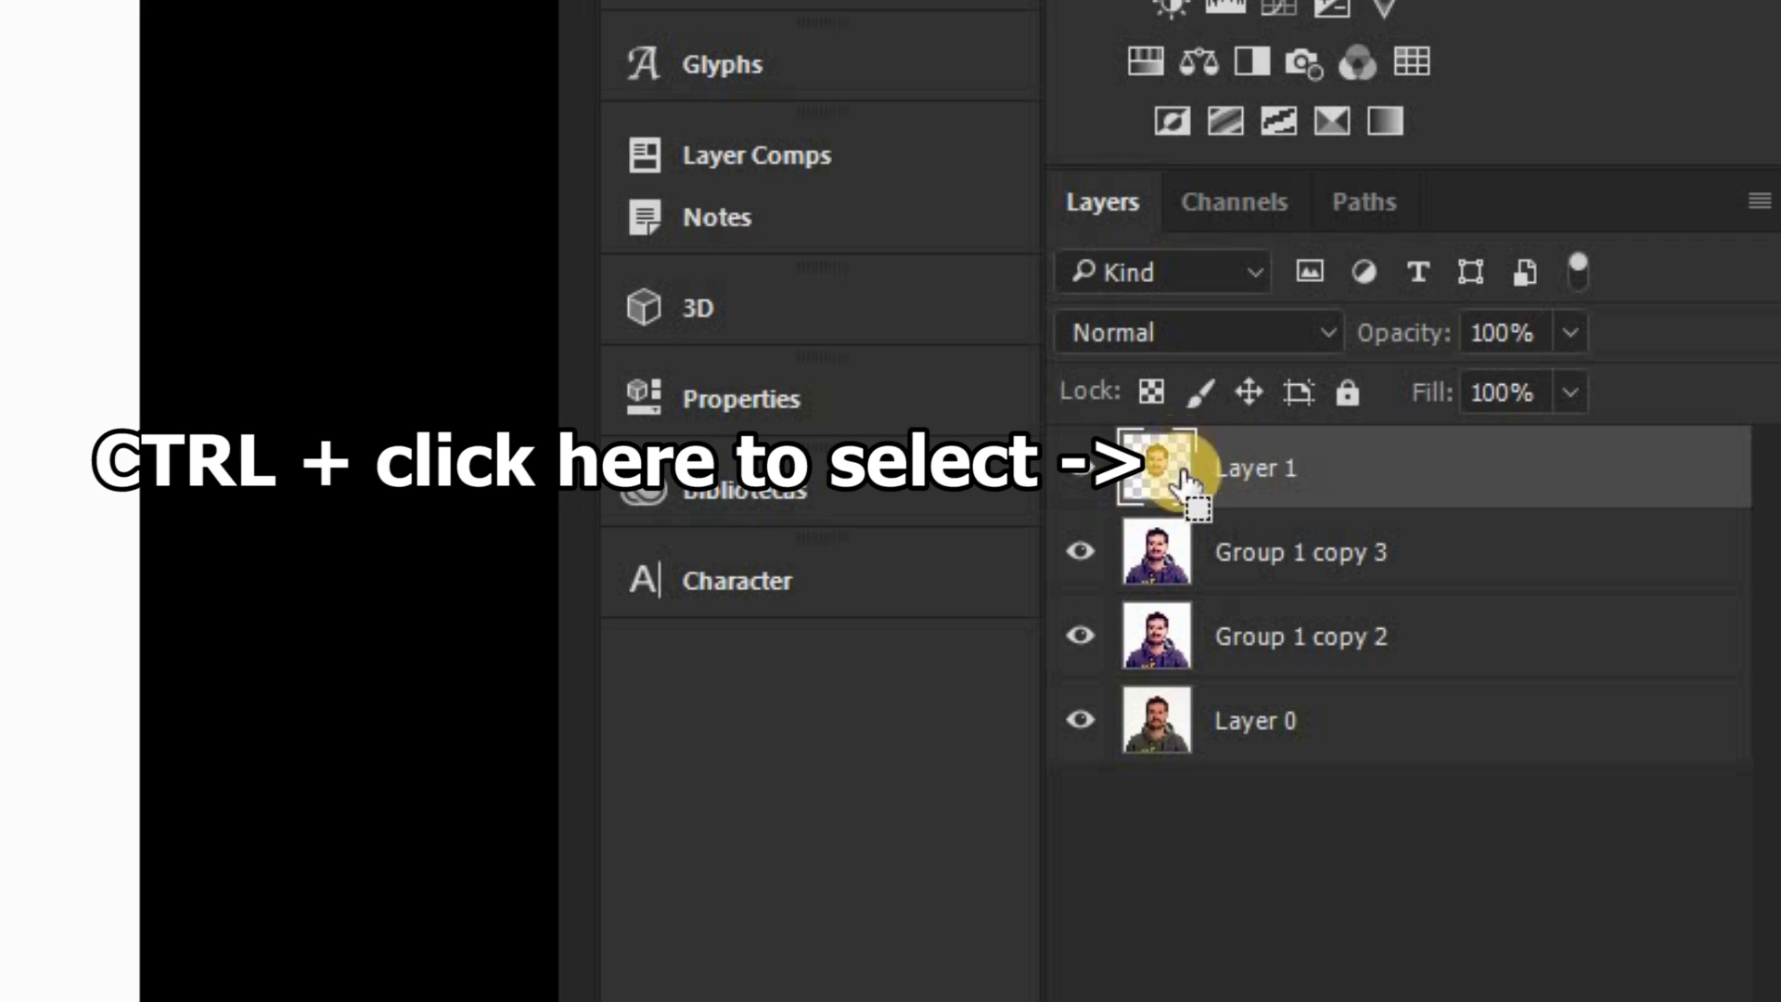
Step: Load the outline of the pasted head layer as a selection and invert it
{"action": "left_click", "coordinate": [1169, 469], "text": "ctrl"}
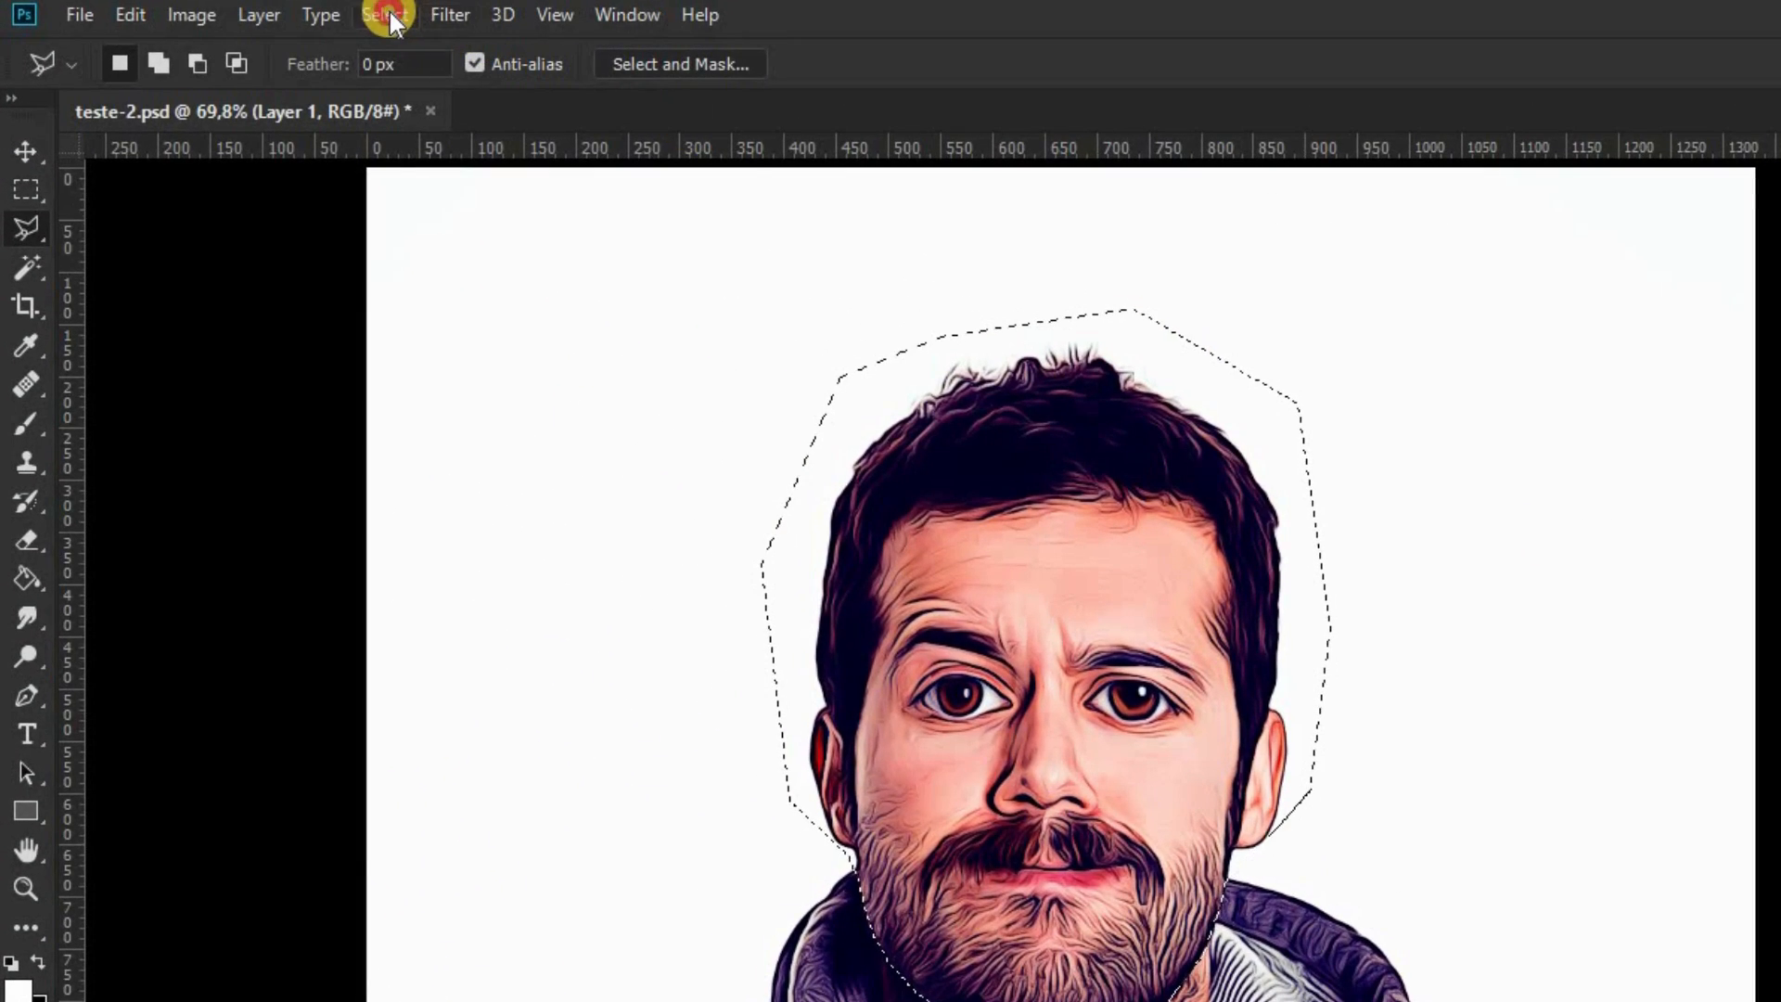
{"action": "left_click", "coordinate": [242, 33]}
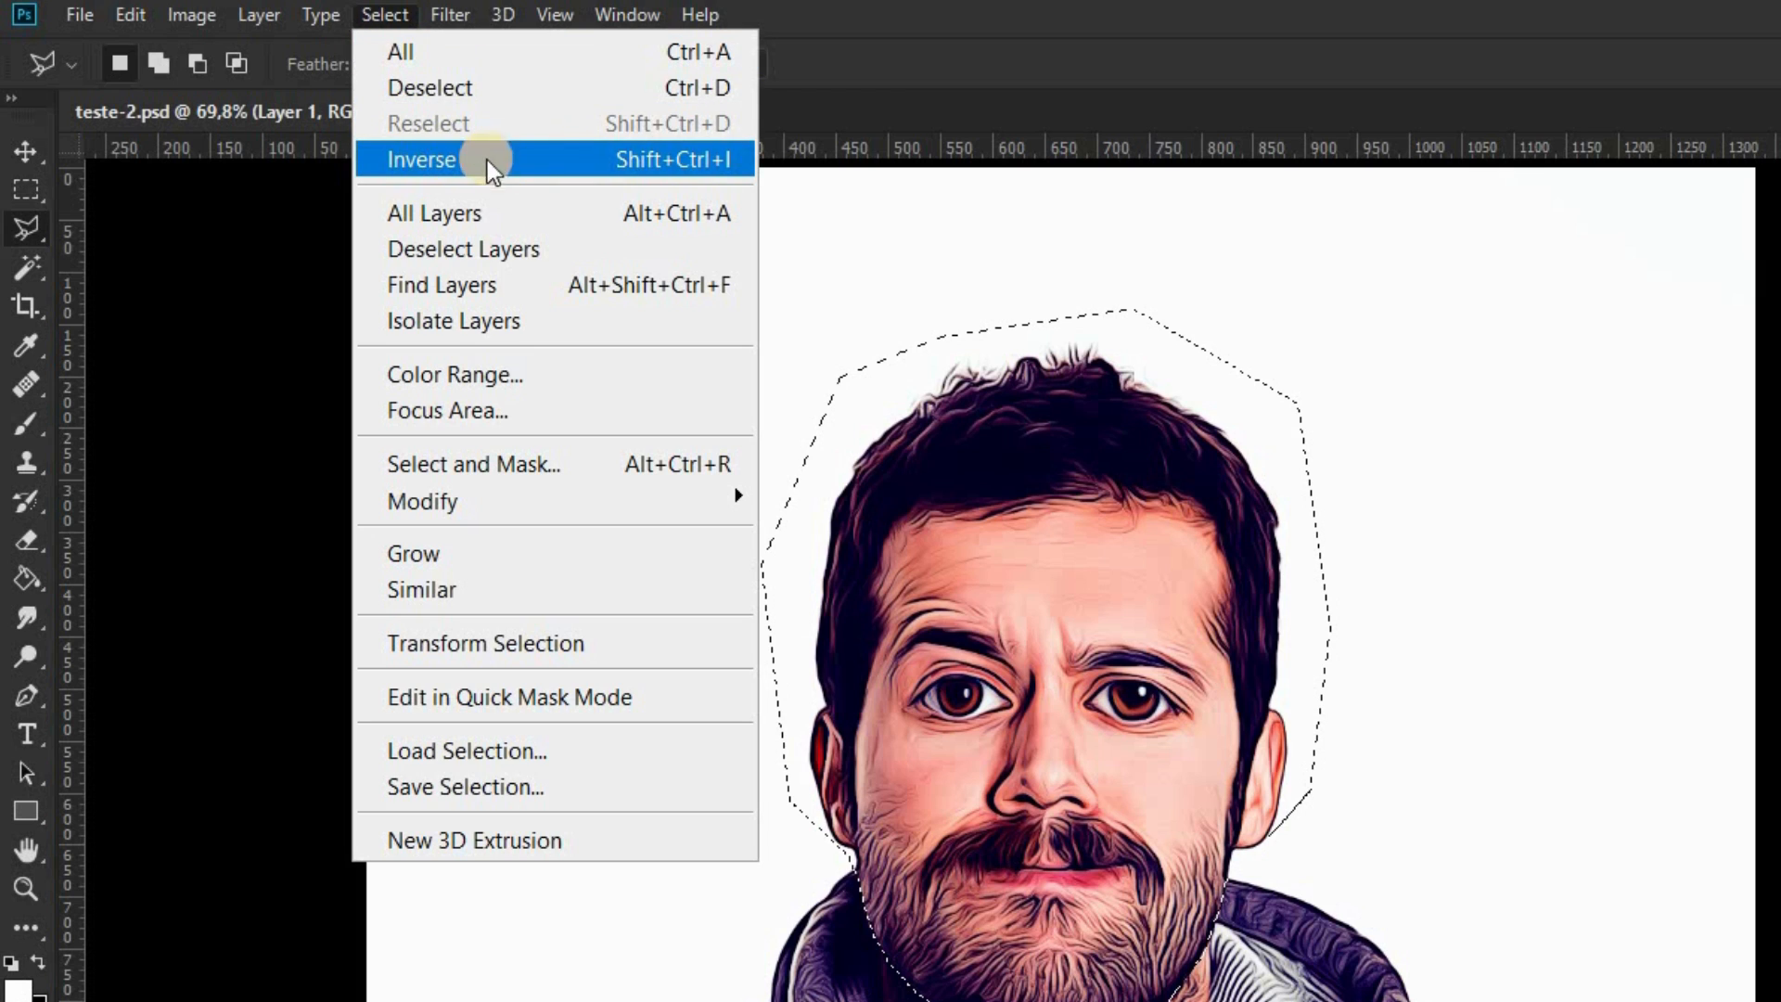
{"action": "left_click", "coordinate": [588, 164]}
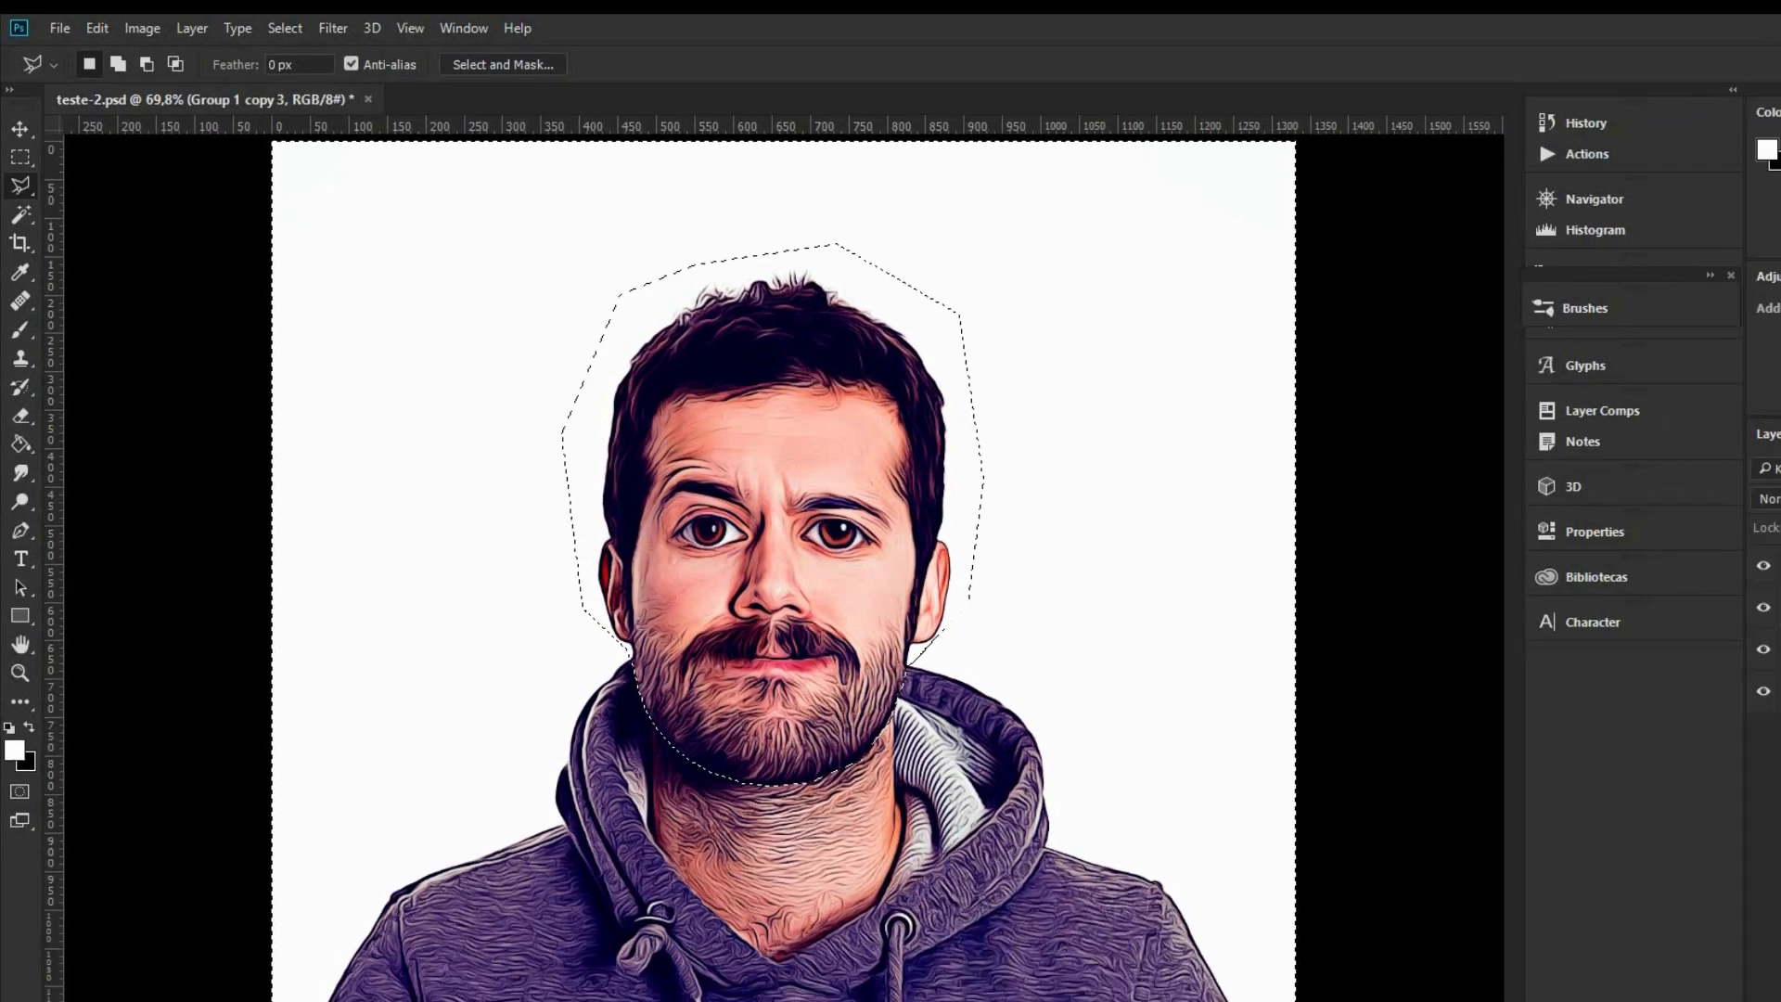
Step: Copy the selected body area from the Group 1 copy 3 layer onto a new layer
{"action": "left_click", "coordinate": [1659, 522]}
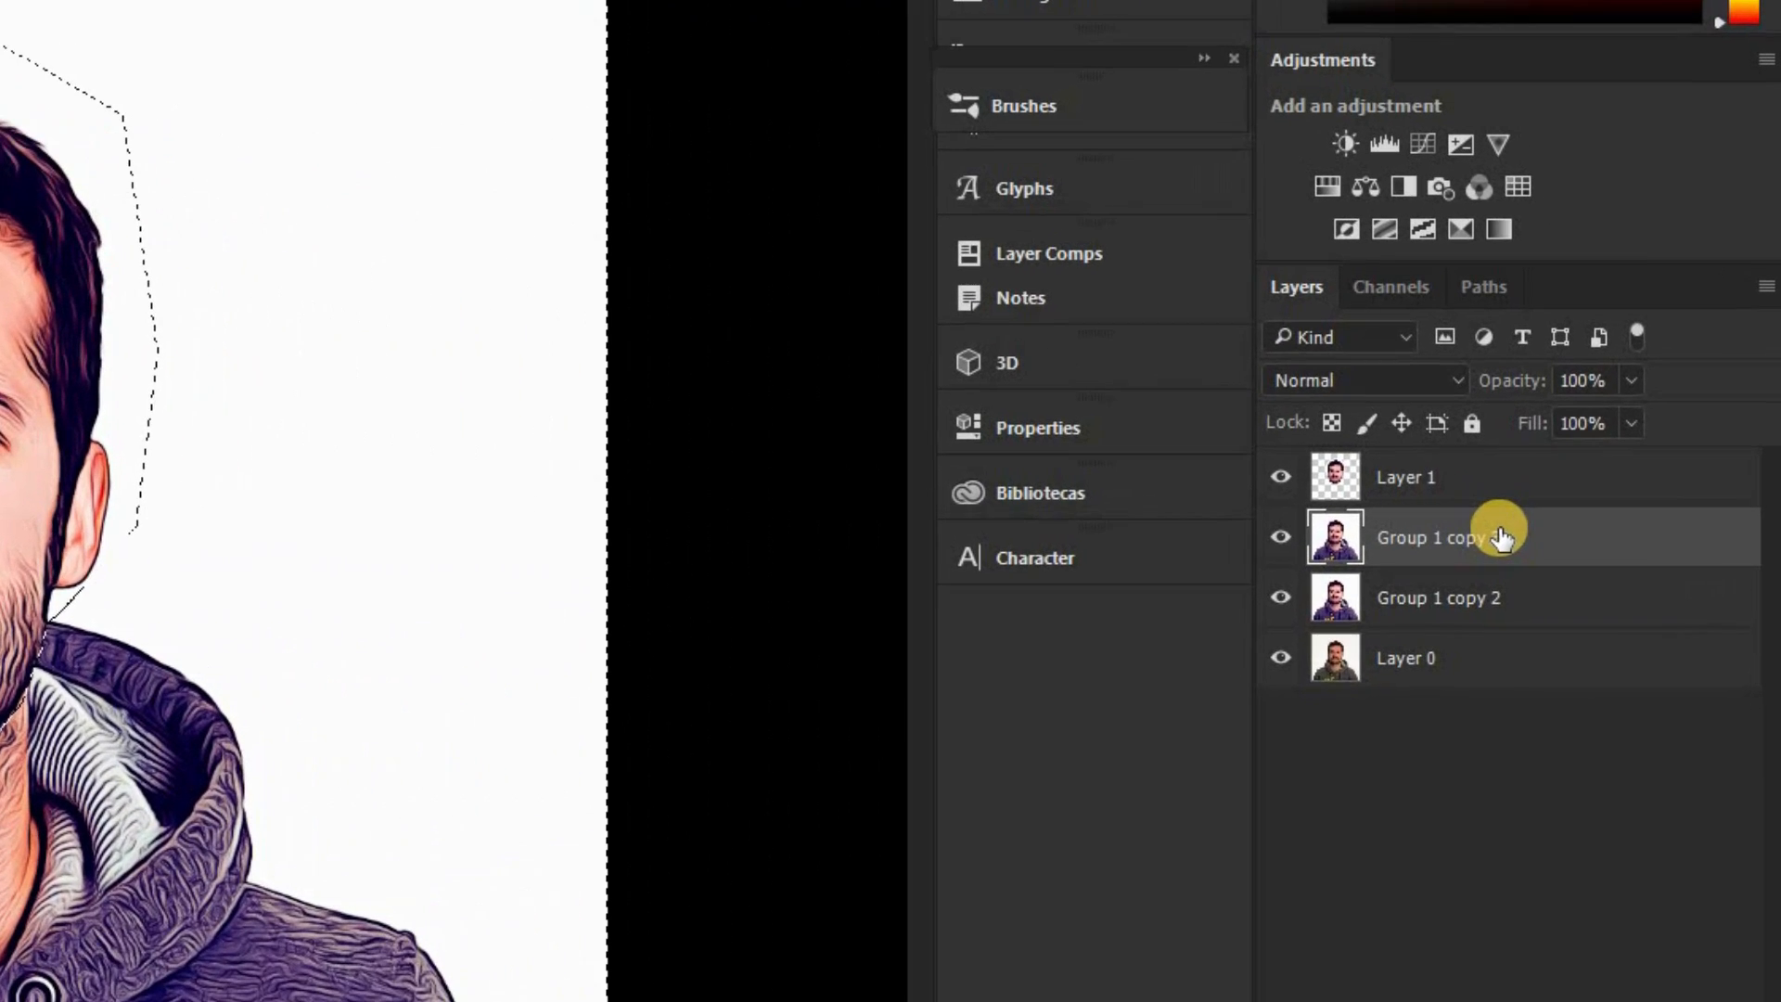
{"action": "key", "text": "ctrl+c"}
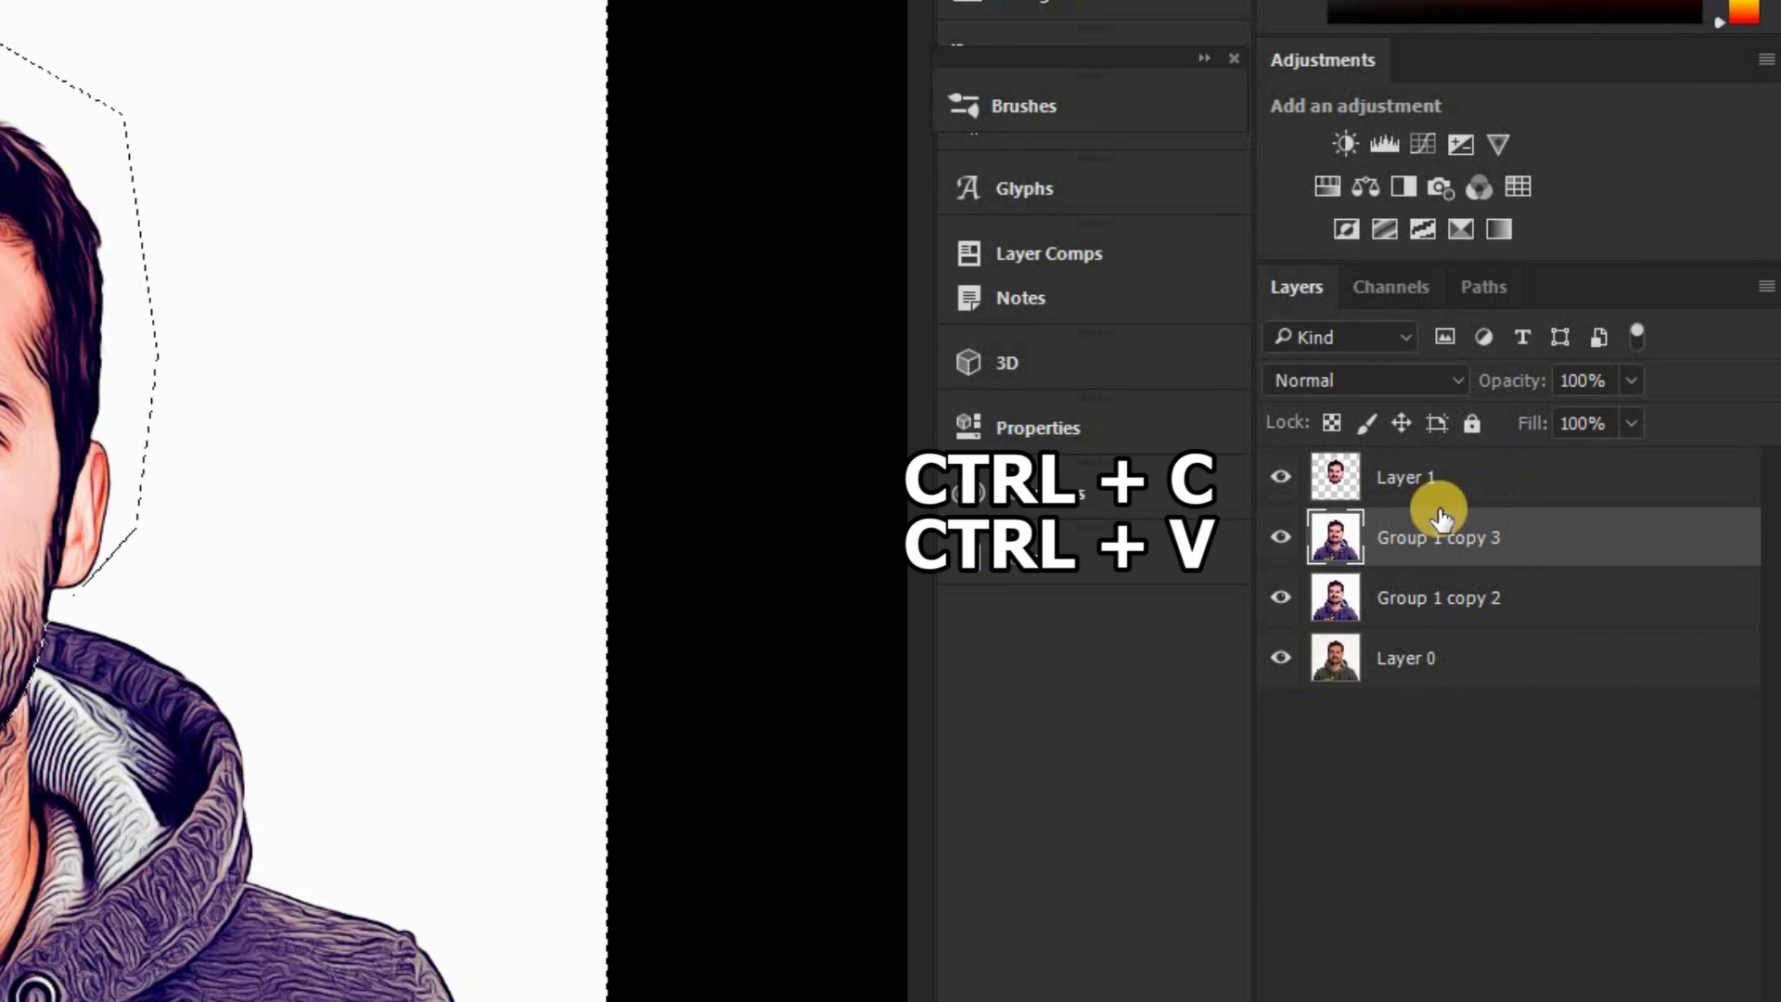
{"action": "key", "text": "ctrl+v"}
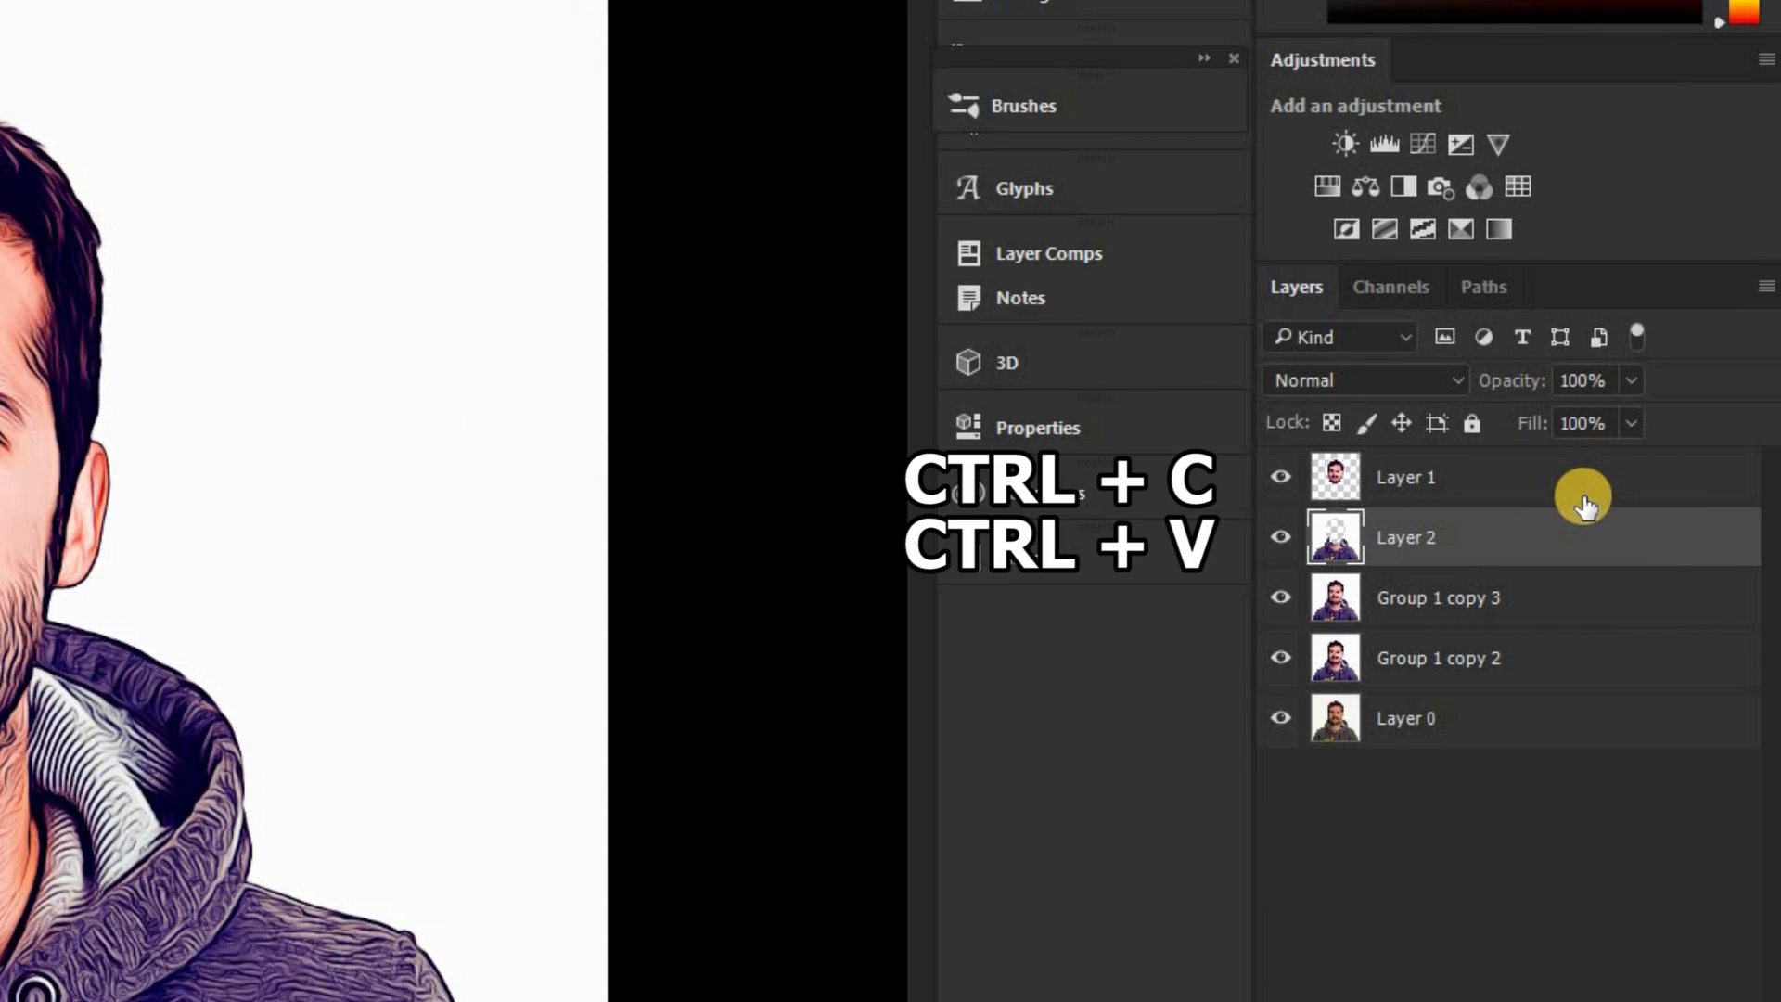
Step: Add a new layer above Group 1 copy 3 and fill it with white using the Paint Bucket
{"action": "left_click", "coordinate": [1518, 595]}
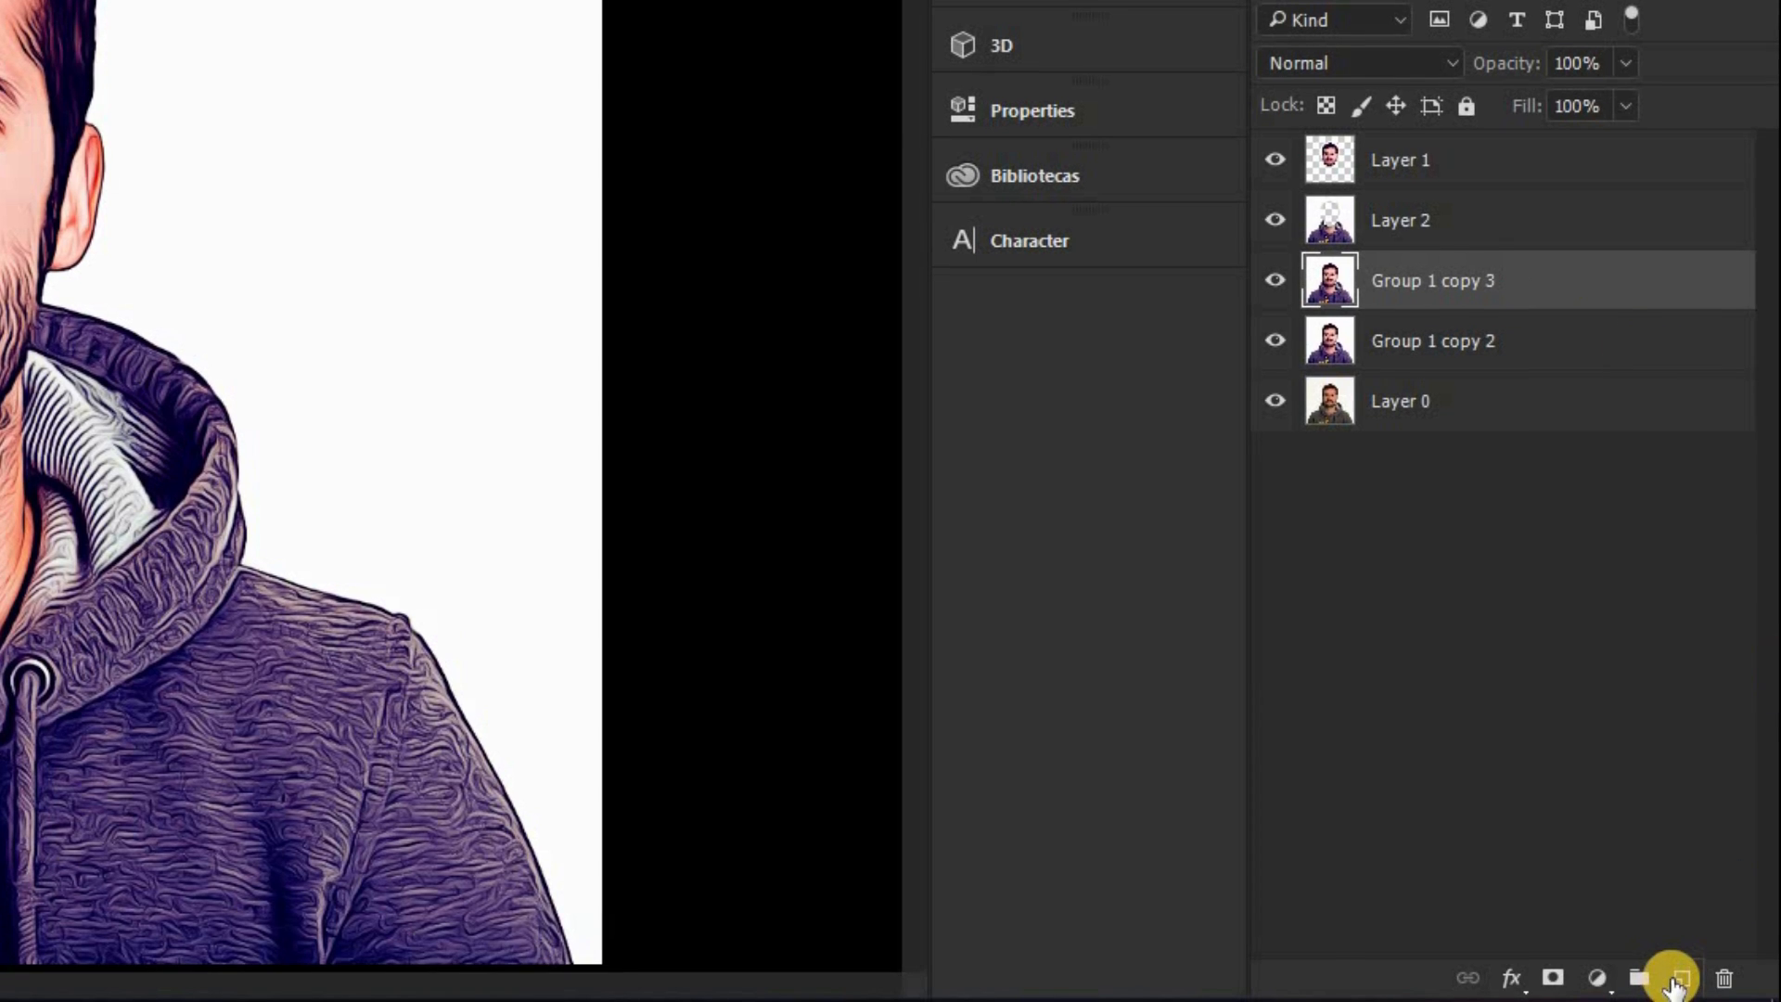
{"action": "left_click", "coordinate": [1686, 982]}
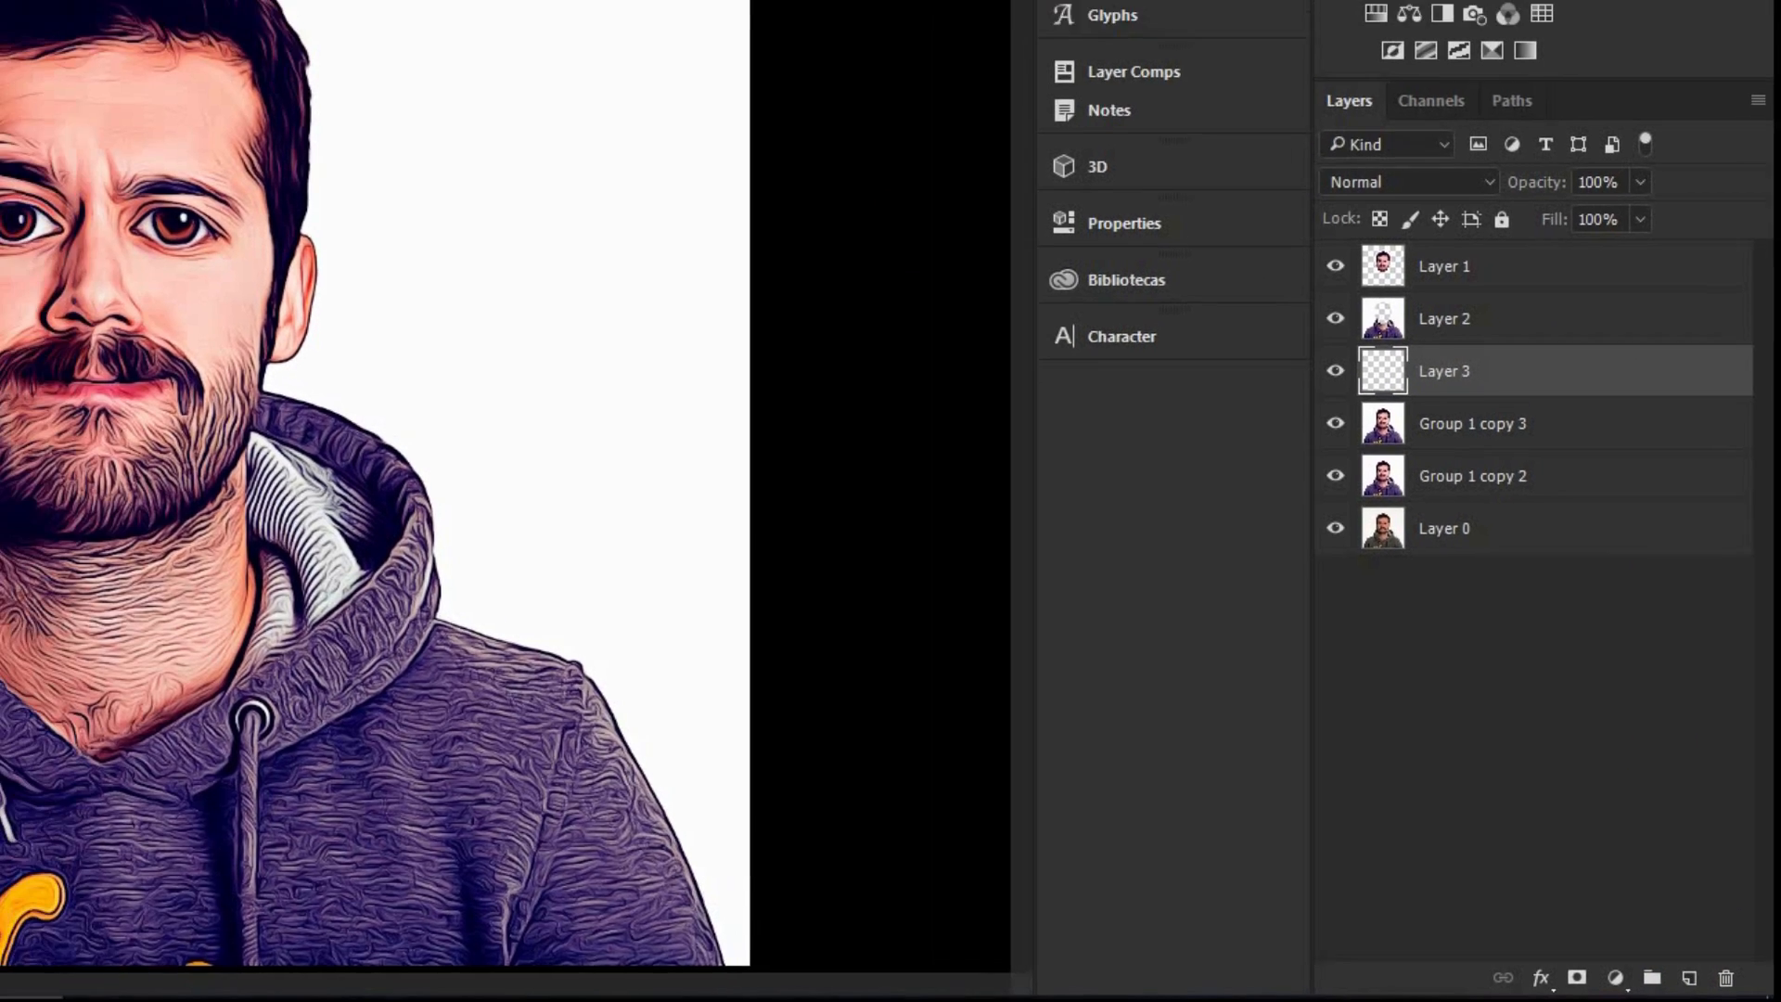
{"action": "right_click", "coordinate": [31, 479]}
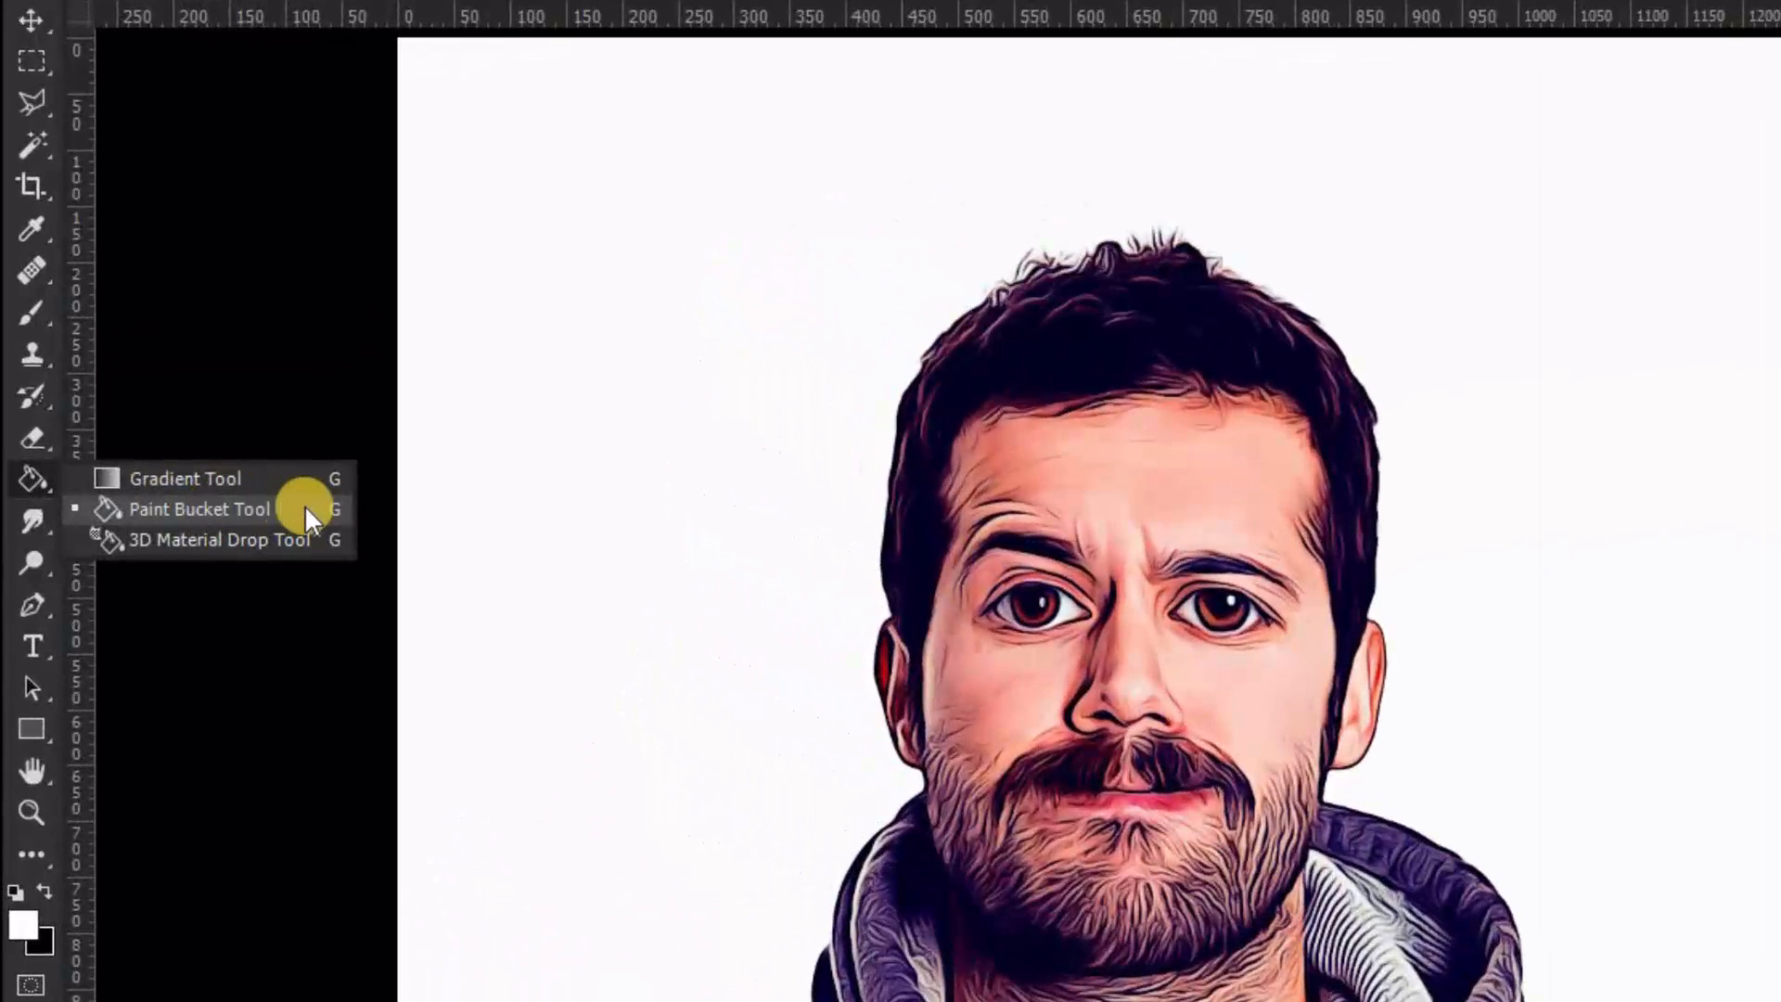
{"action": "left_click", "coordinate": [277, 508]}
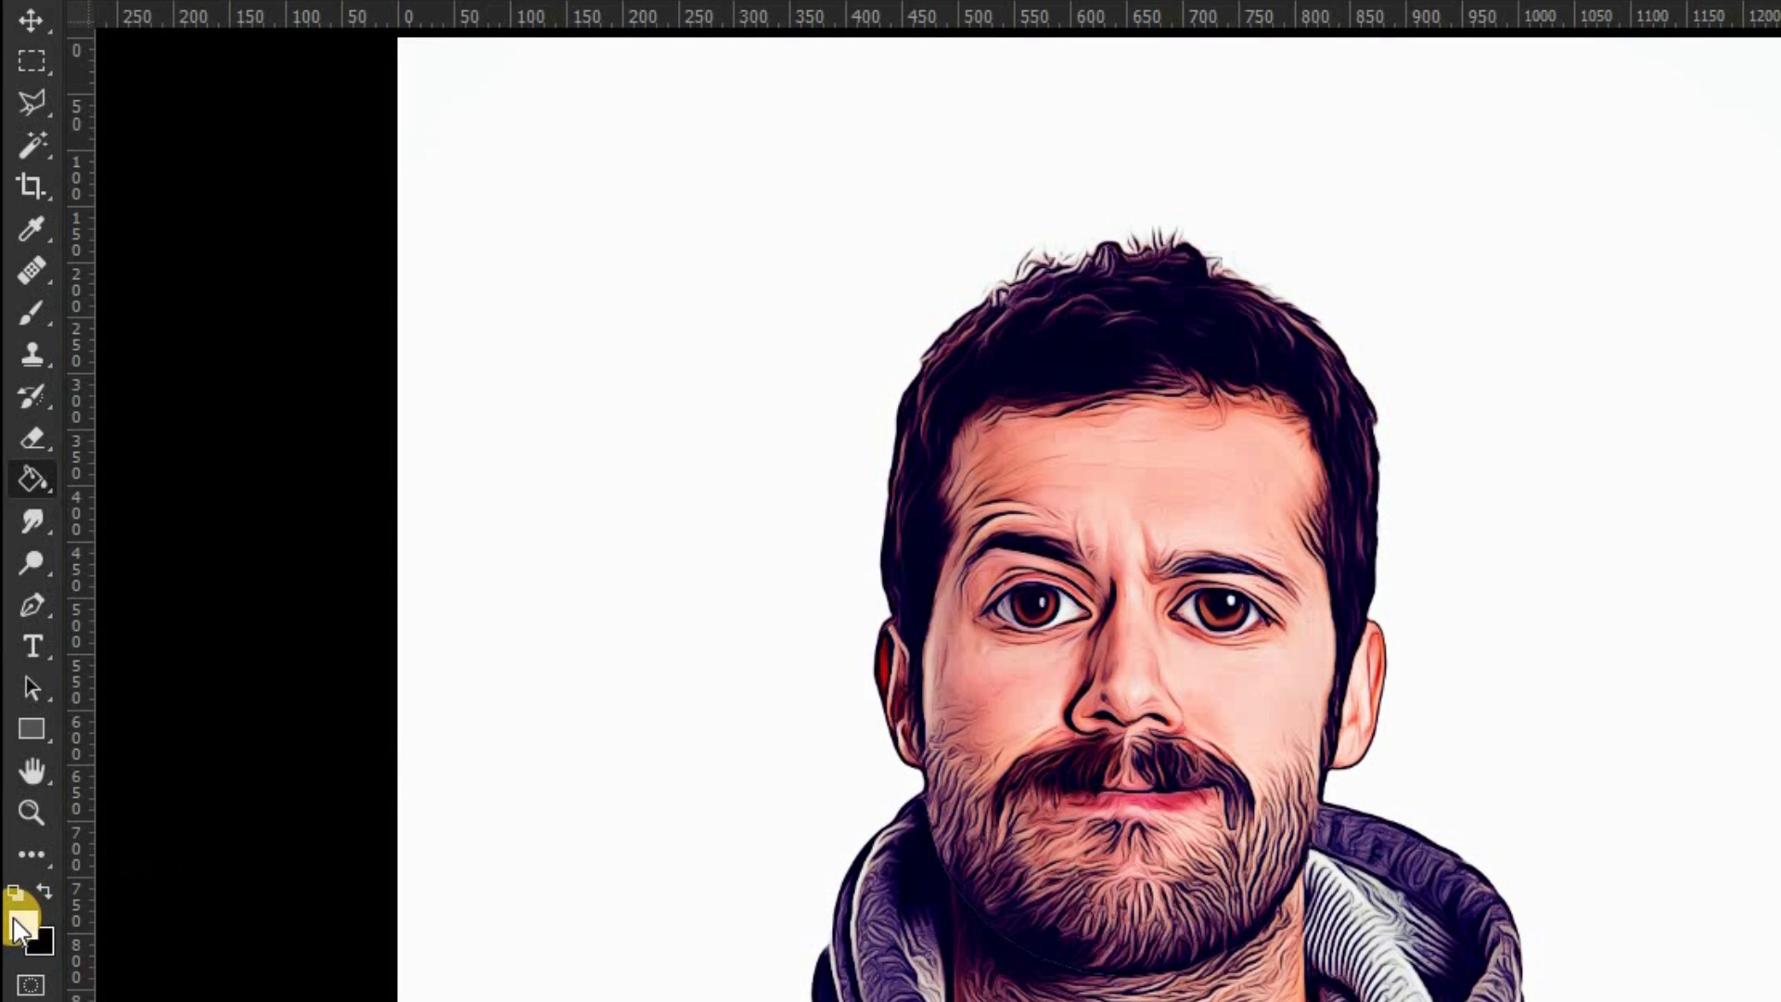
{"action": "left_click", "coordinate": [754, 668]}
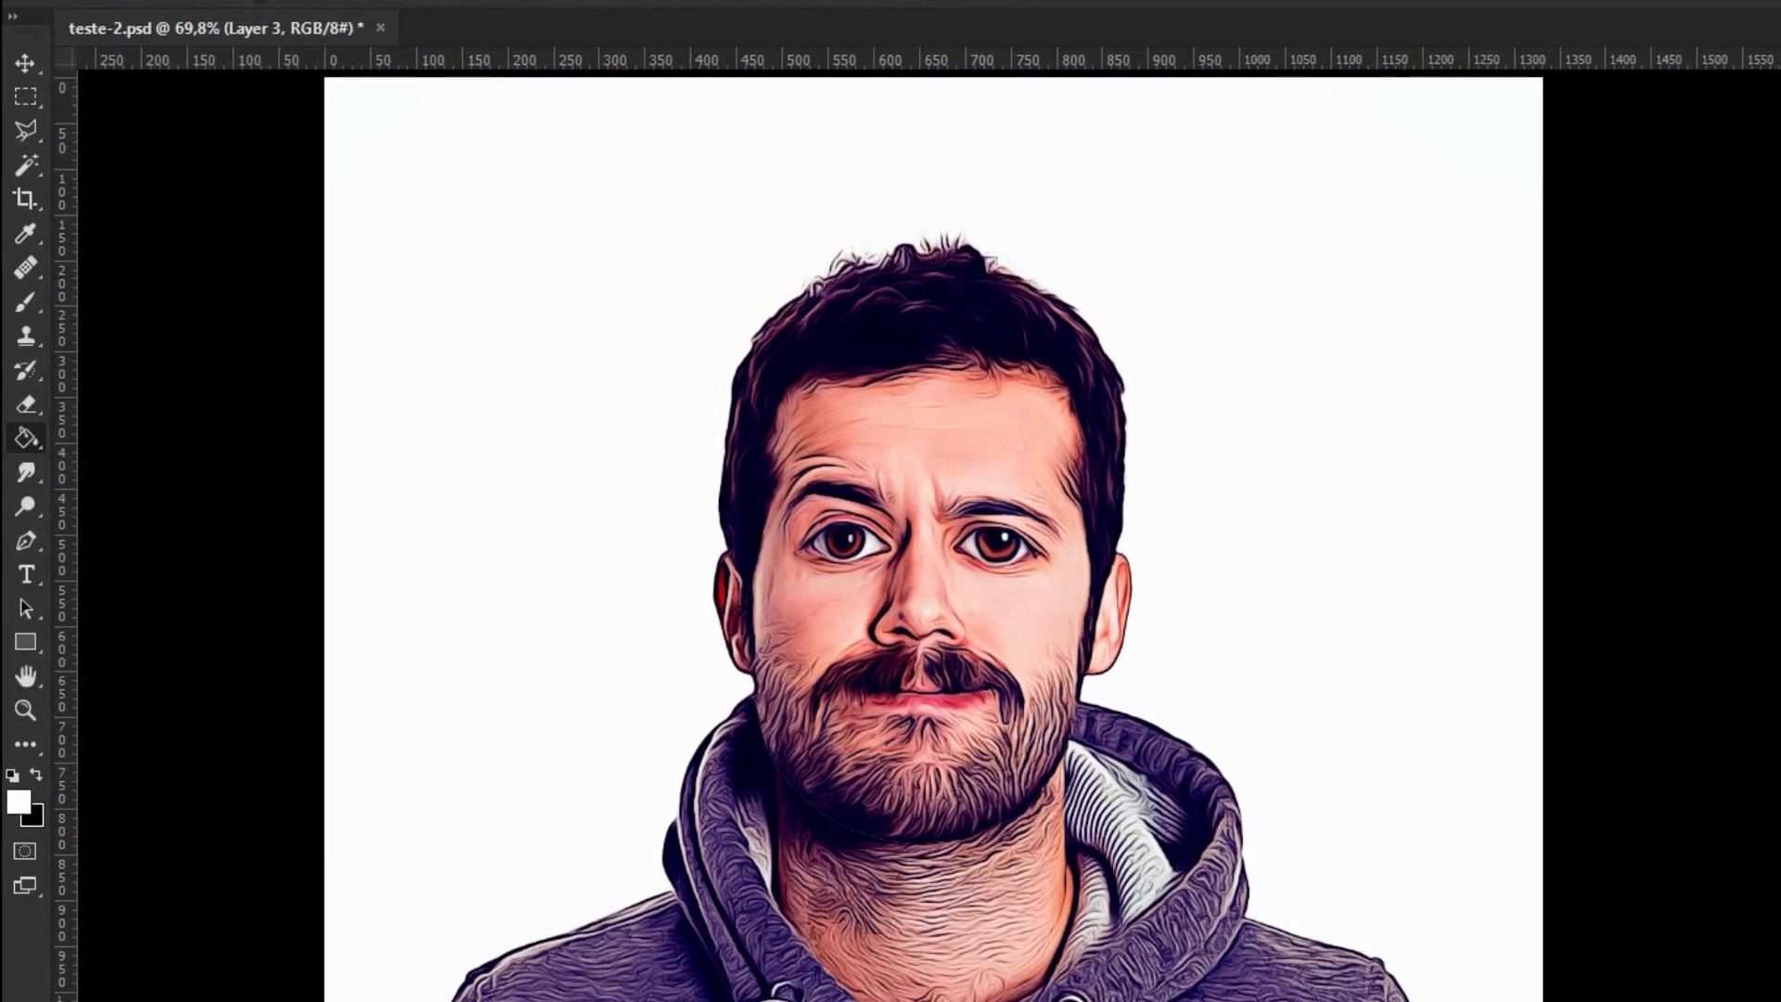
Step: Scale the body on Layer 2 to about 51% and centre it horizontally below the head, applying the transformation
{"action": "left_click", "coordinate": [1607, 560]}
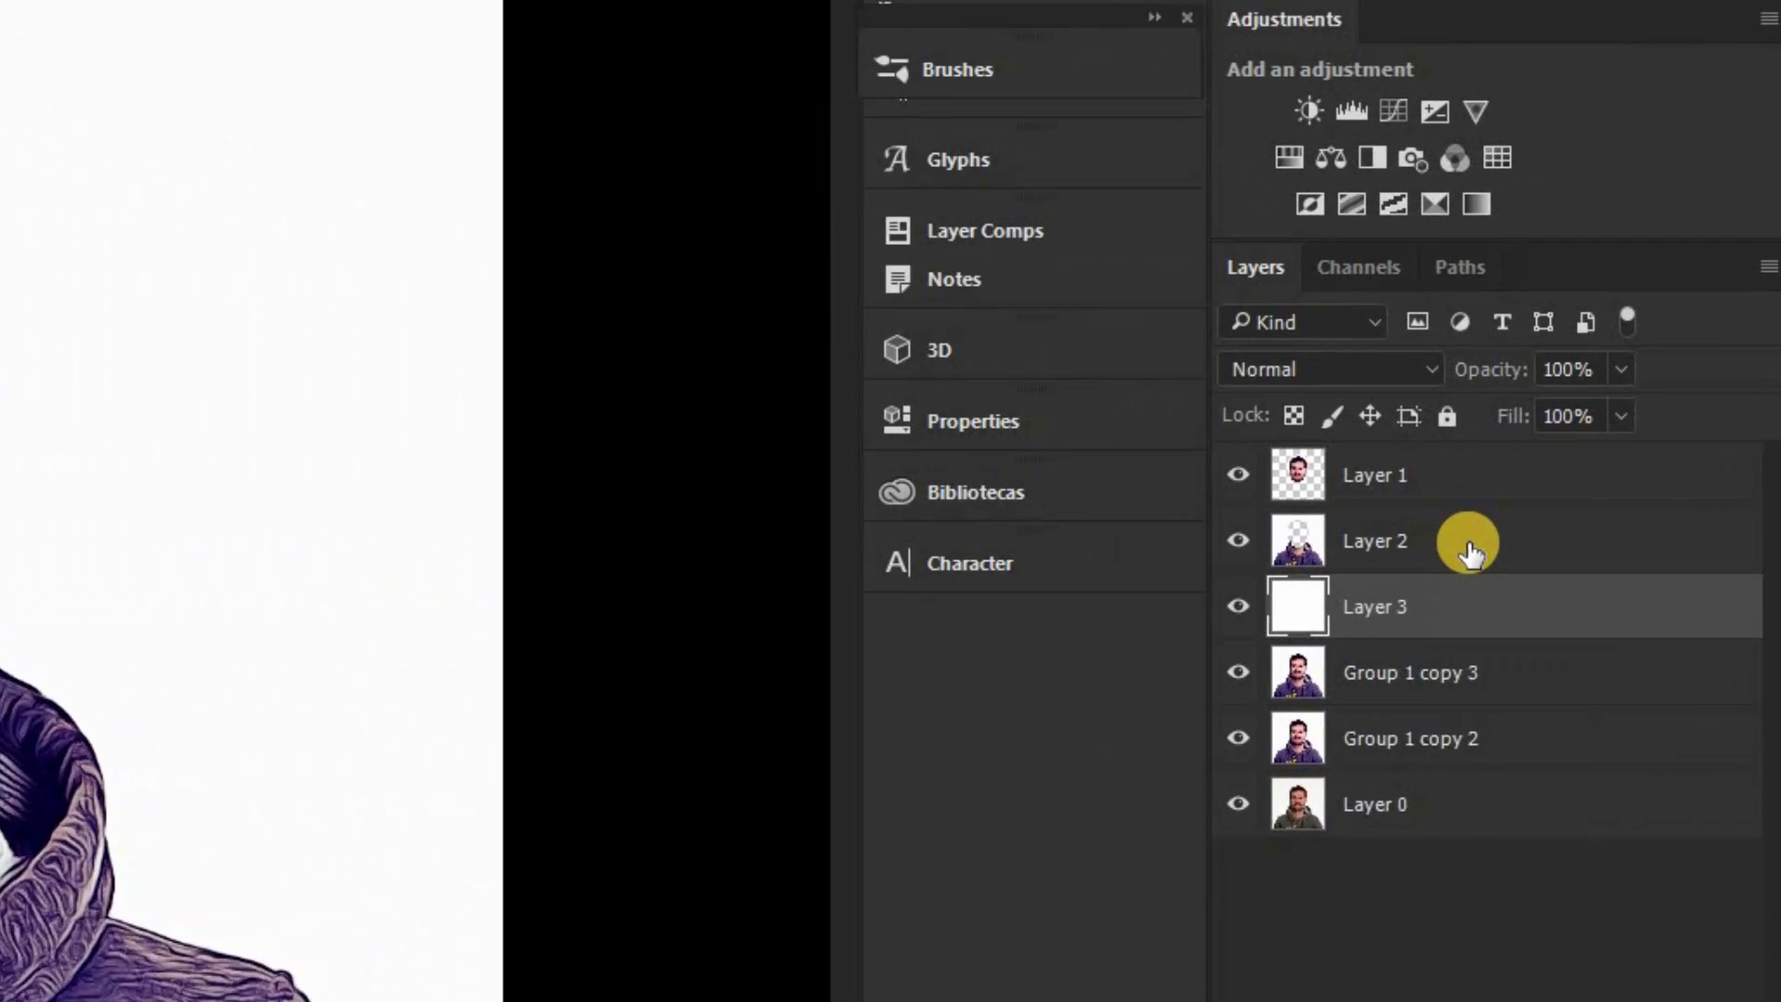
{"action": "left_click", "coordinate": [1614, 529]}
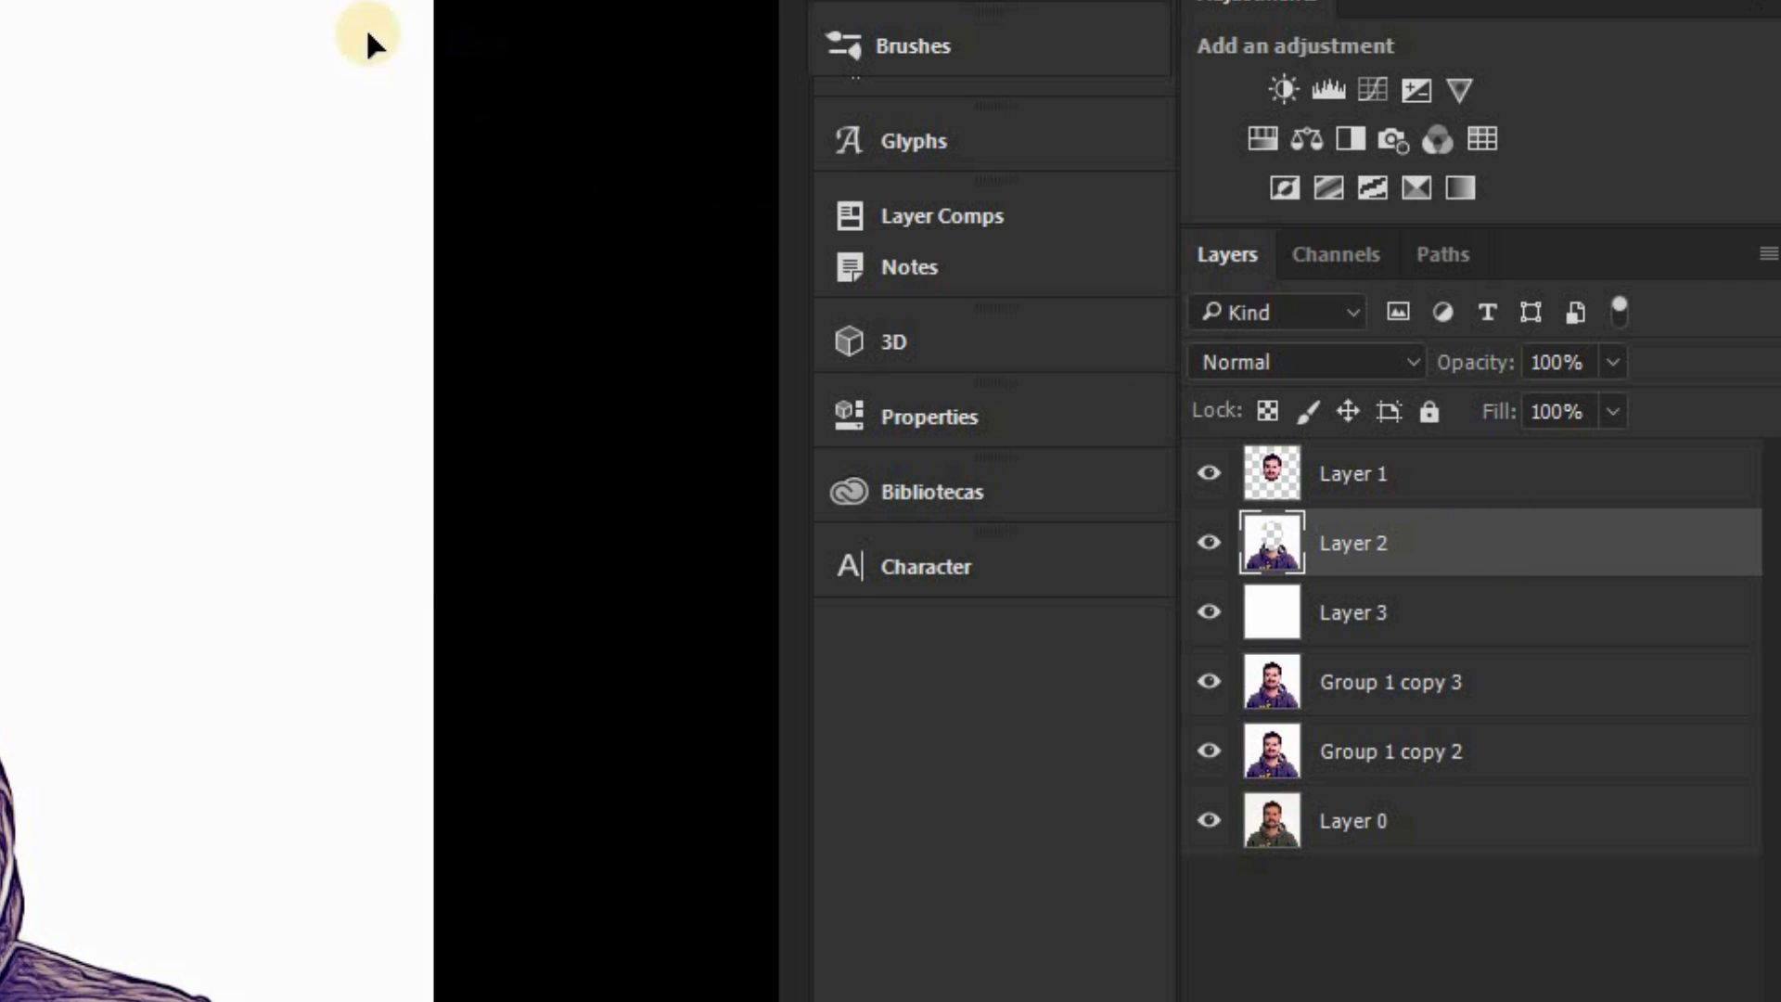
{"action": "key", "text": "ctrl+t"}
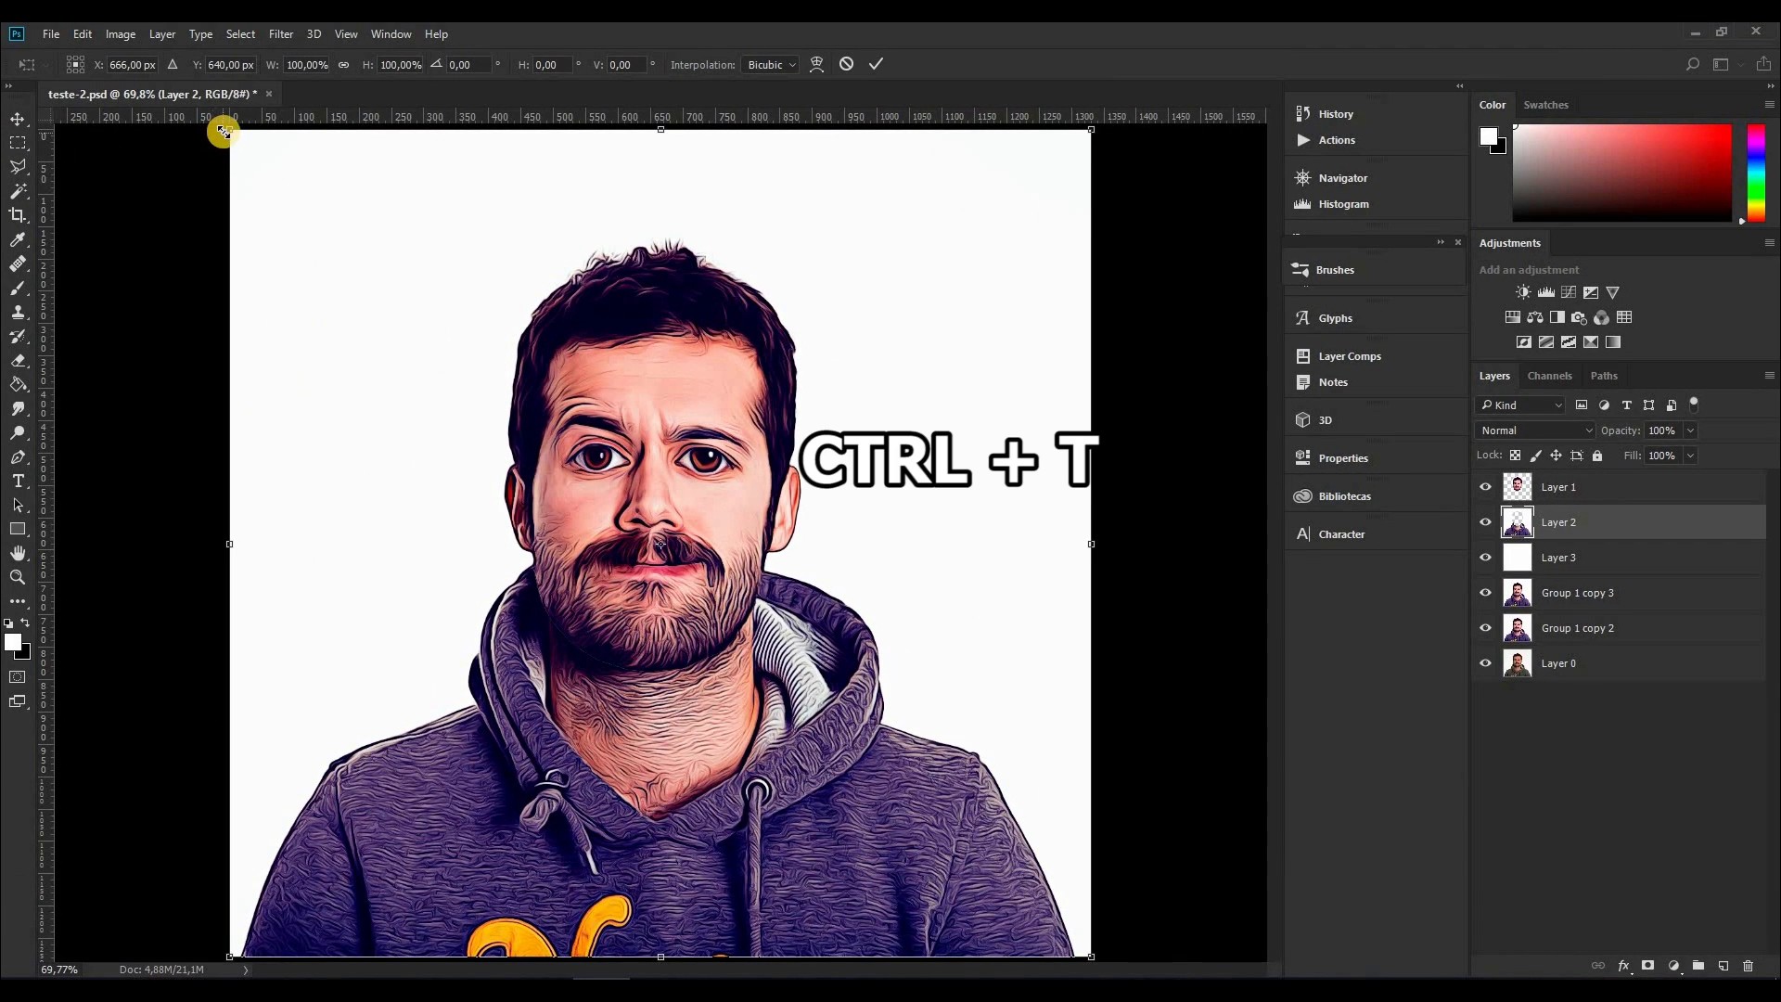
{"action": "left_click_drag", "start_coordinate": [223, 131], "coordinate": [656, 541]}
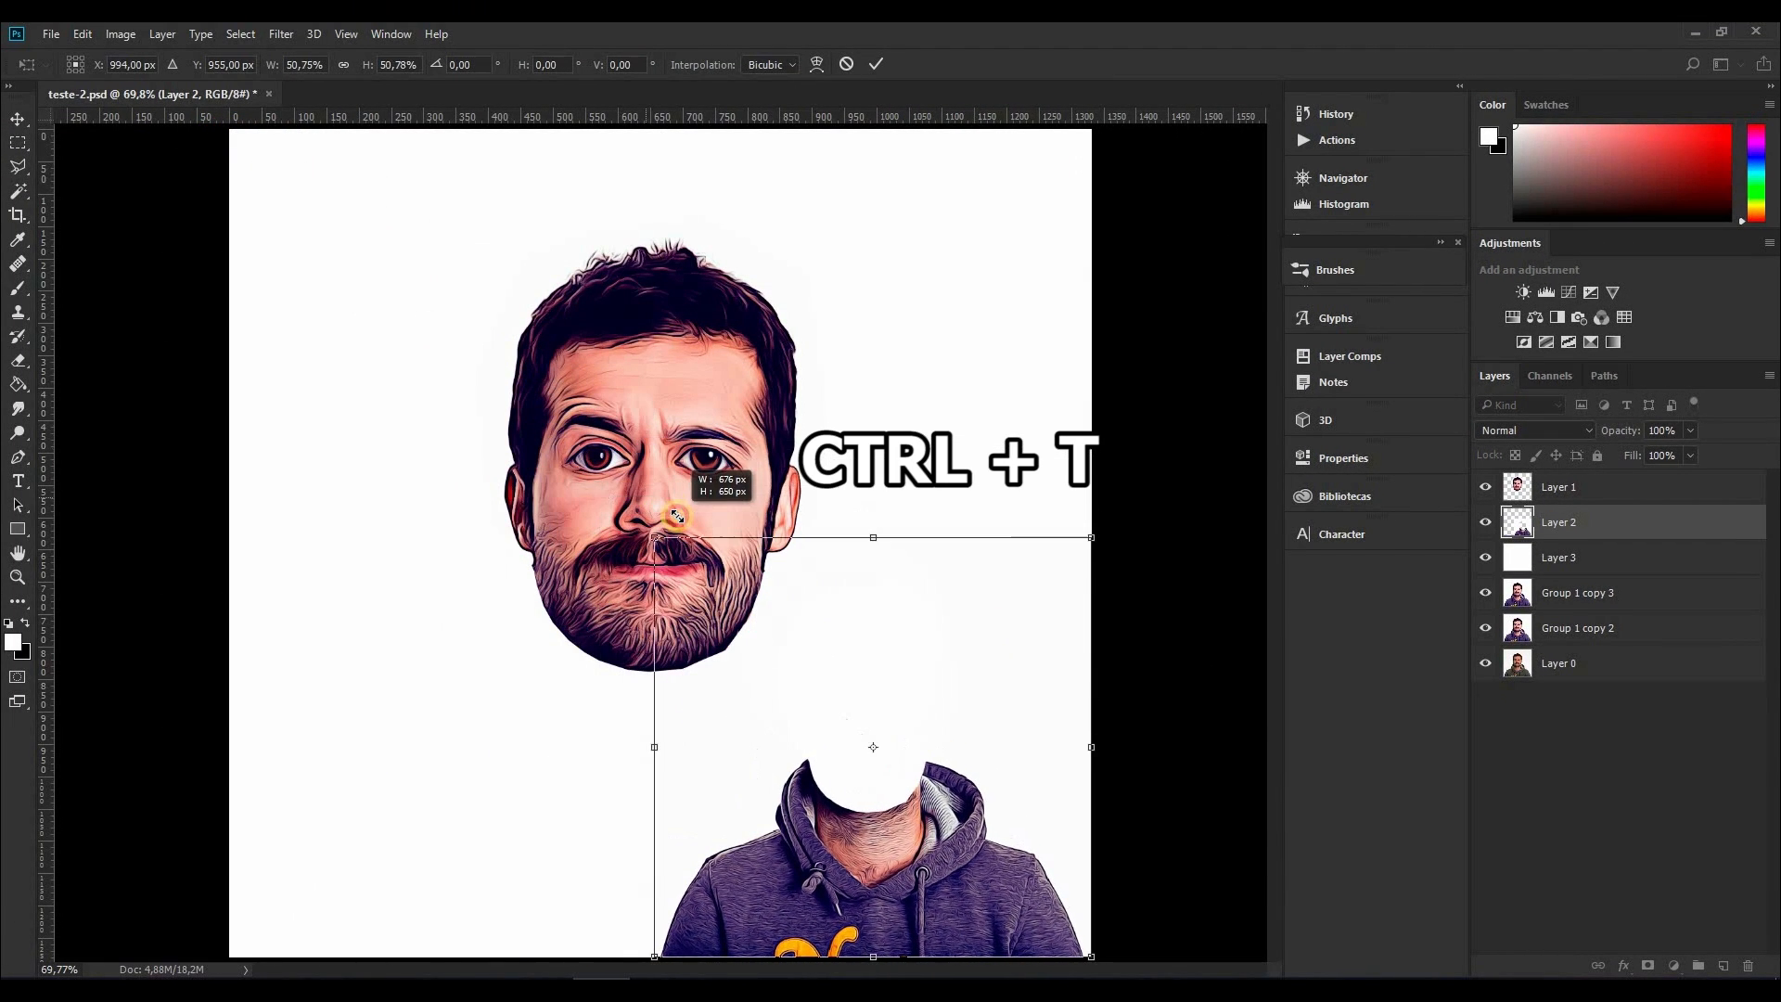
{"action": "left_click_drag", "start_coordinate": [956, 636], "coordinate": [758, 639]}
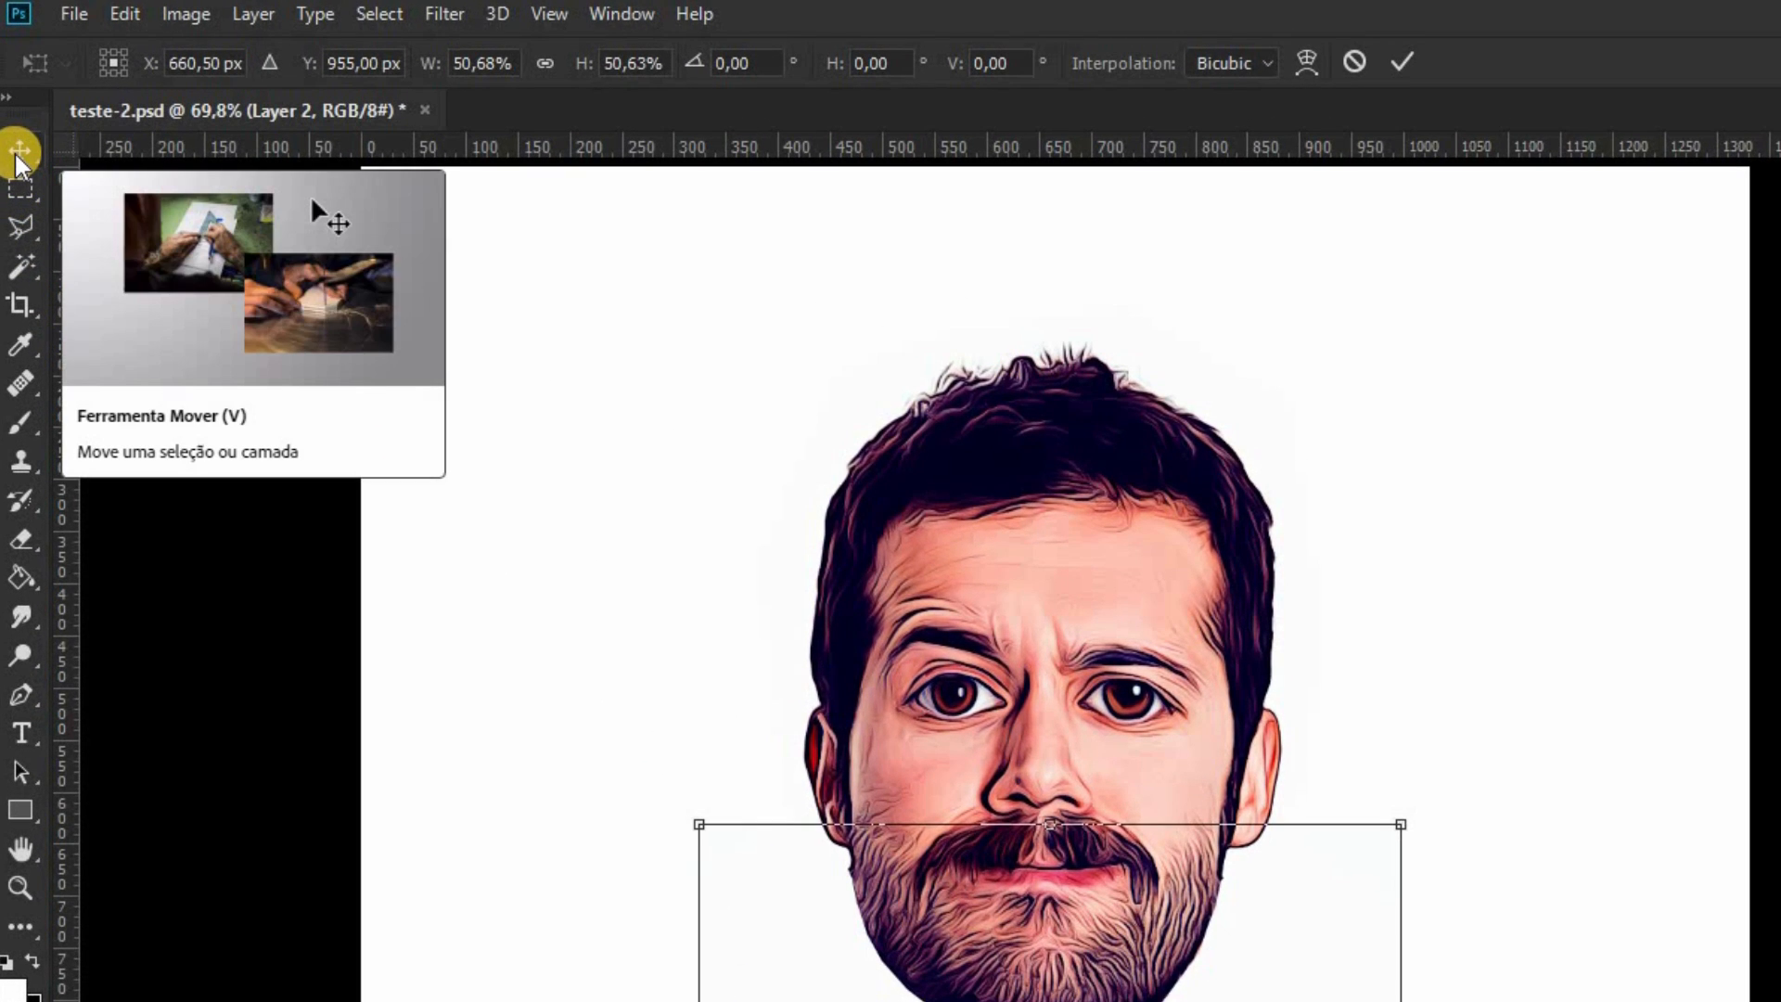
{"action": "left_click", "coordinate": [17, 119]}
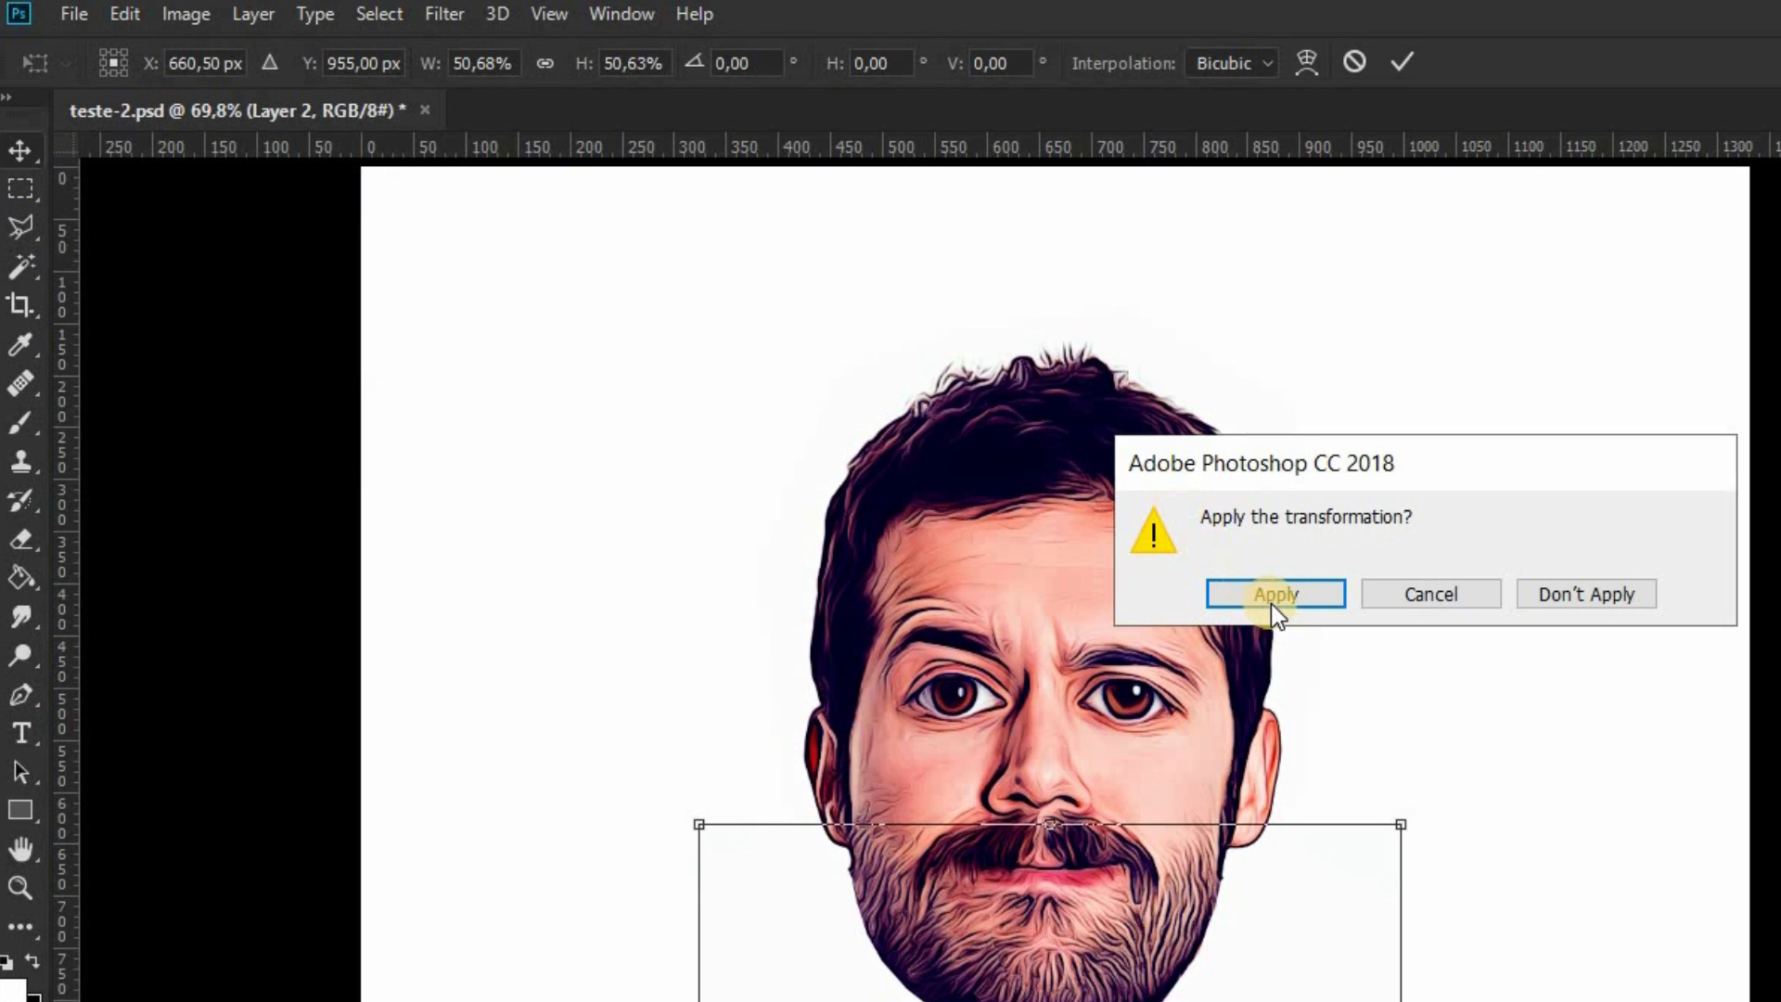
{"action": "left_click", "coordinate": [1271, 598]}
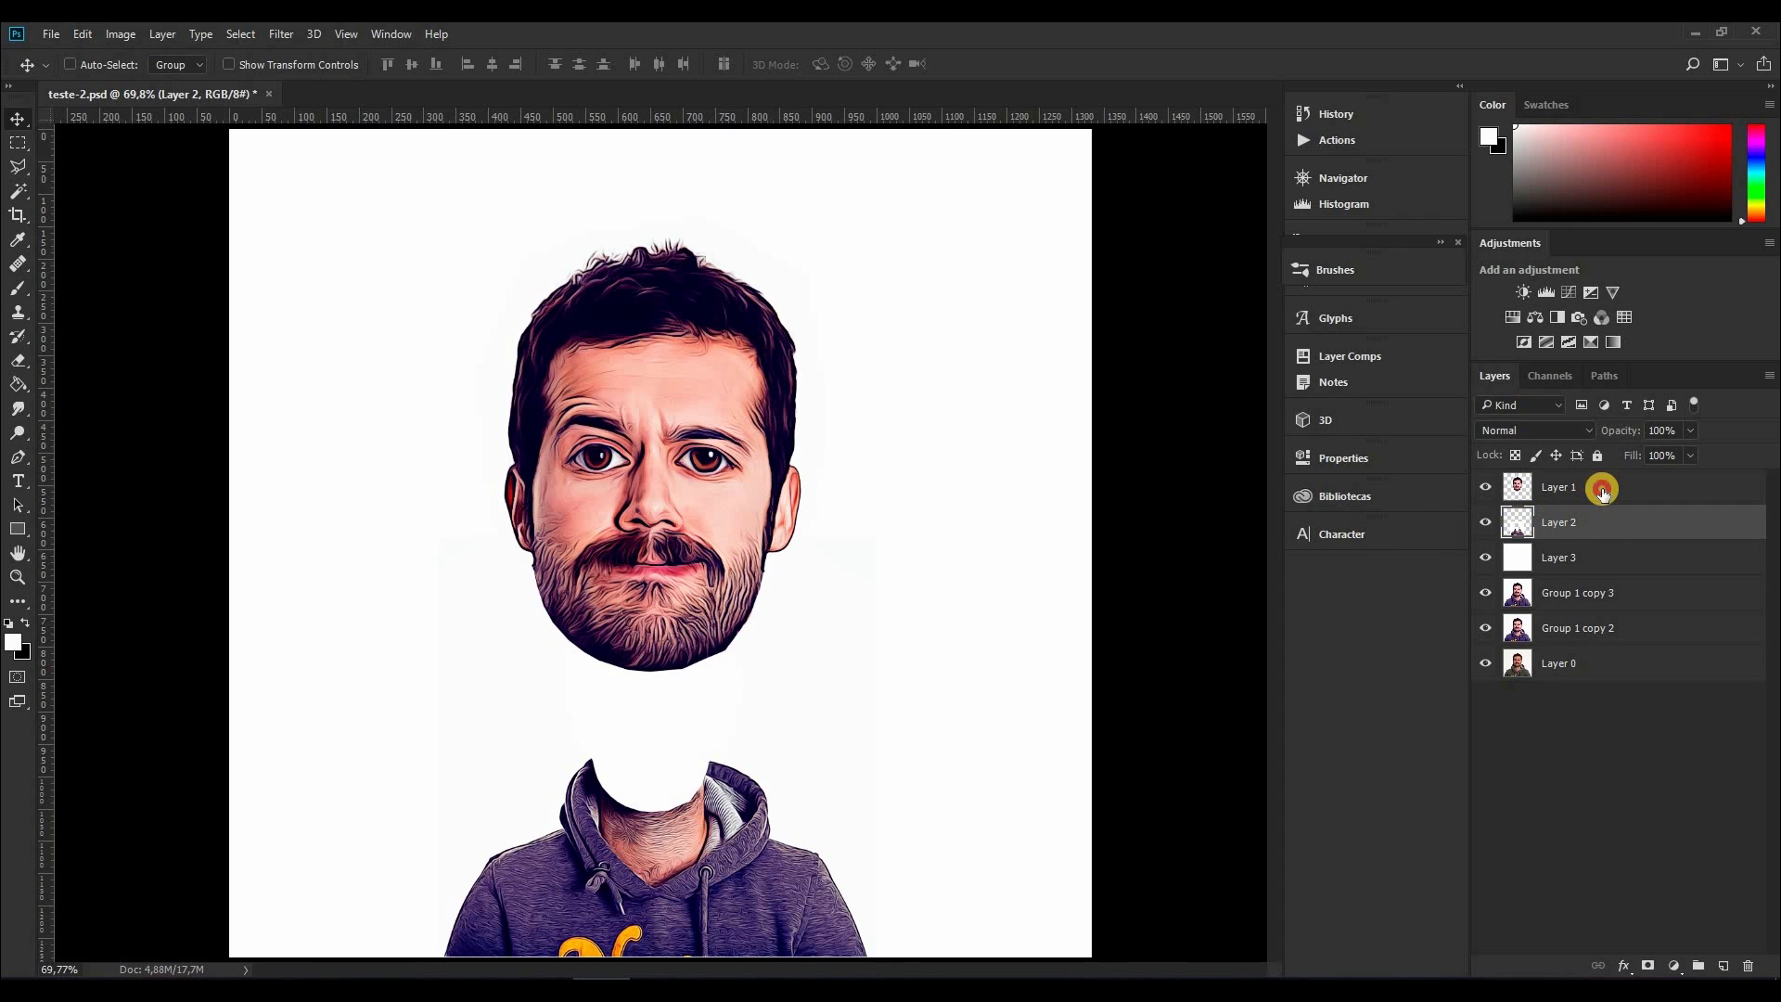
Step: Move the head on Layer 1 straight down until the chin overlaps the shrunken body's neck
{"action": "left_click", "coordinate": [1564, 489]}
{"action": "left_click_drag", "start_coordinate": [656, 406], "coordinate": [656, 525]}
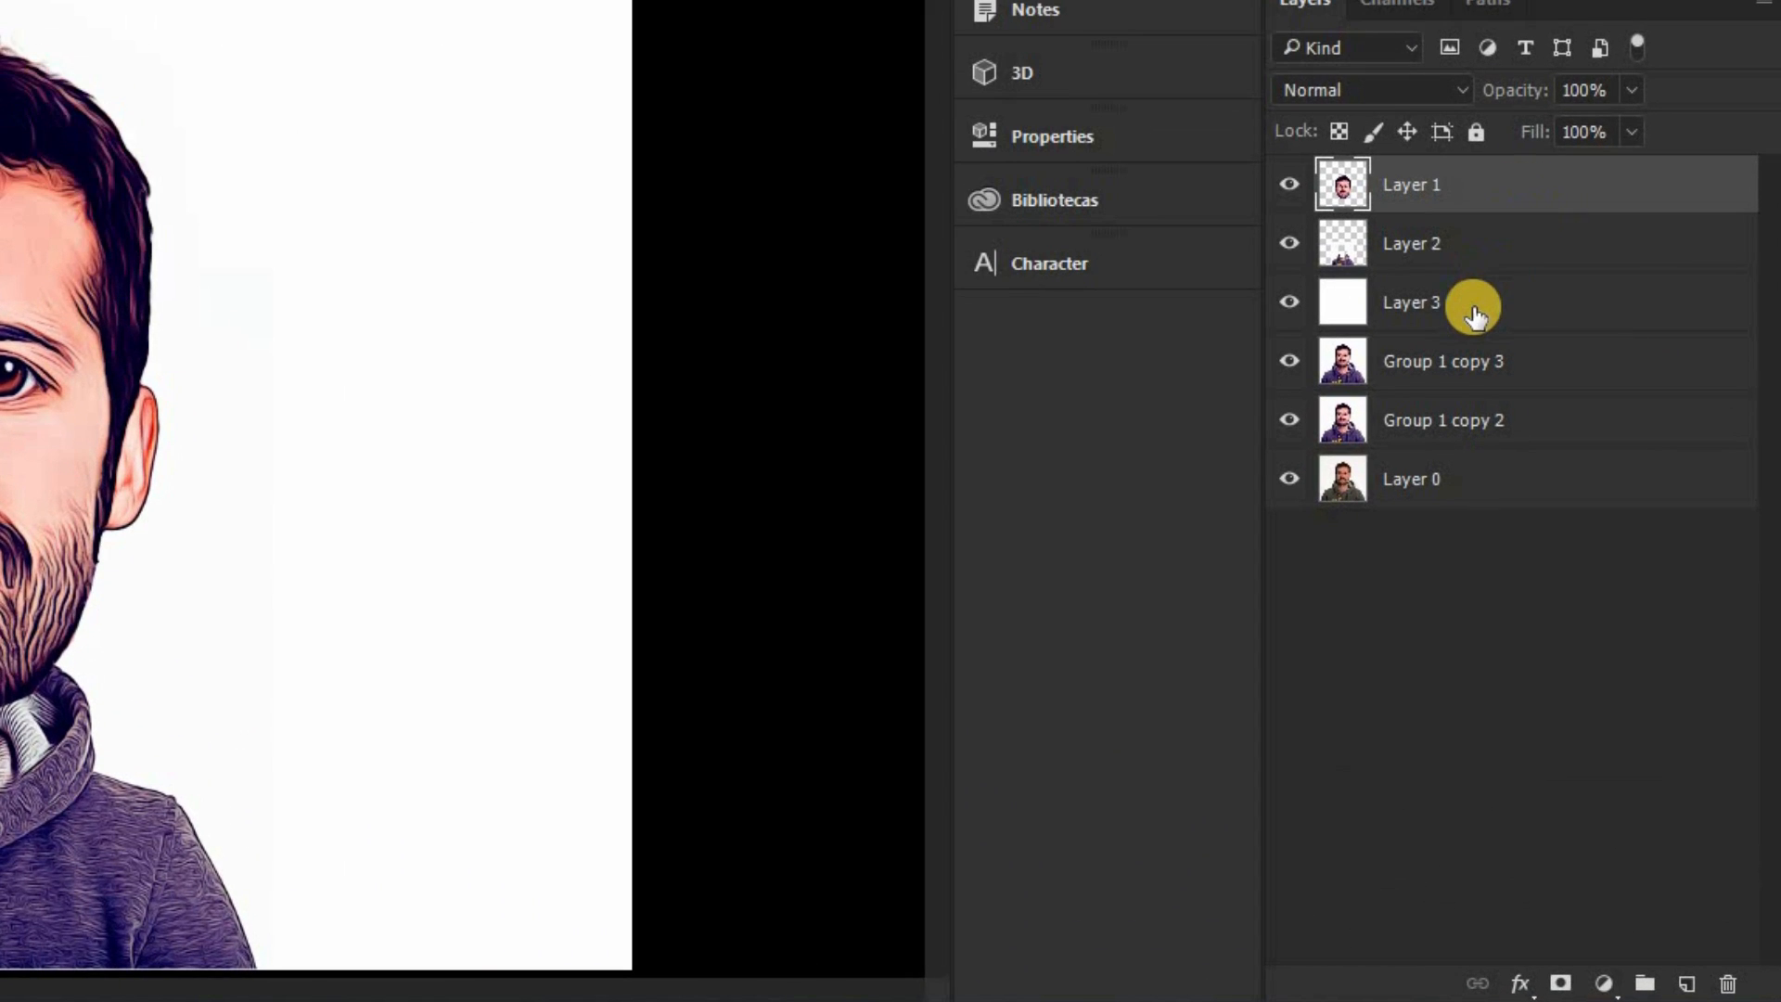
Step: Add a new layer above the white Layer 3 and make a circular selection about 772 px wide centred behind the figure
{"action": "left_click", "coordinate": [1511, 386]}
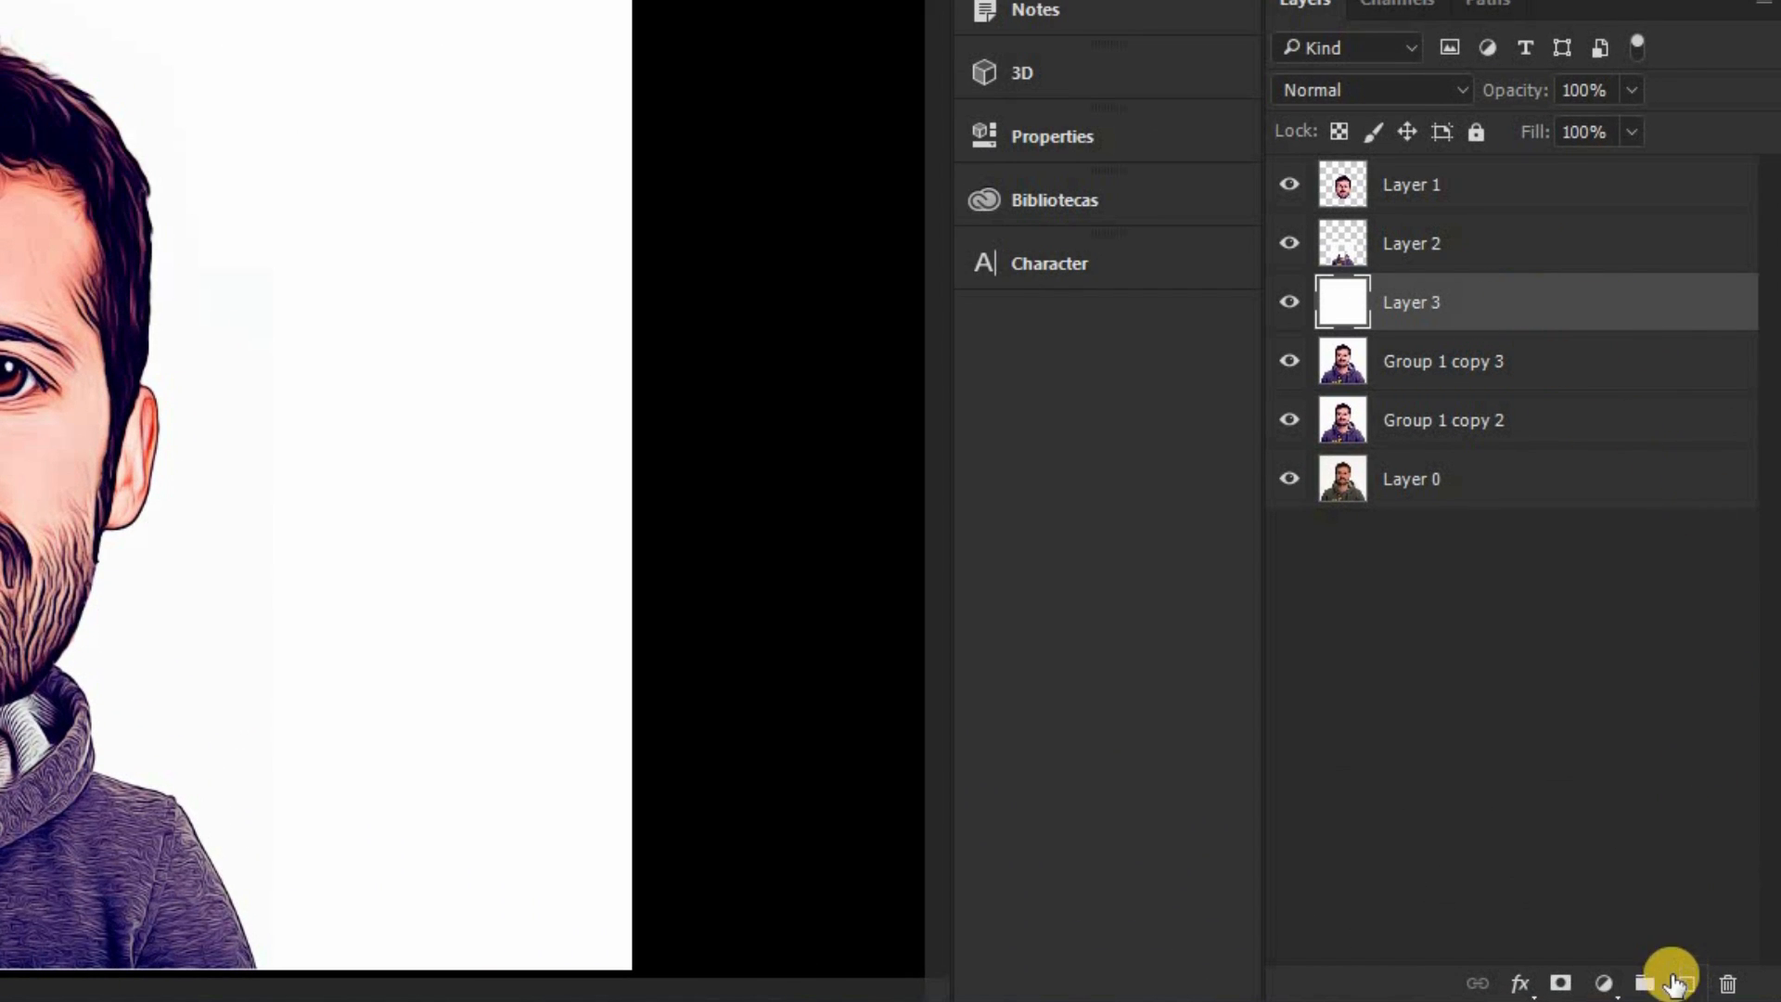
{"action": "left_click", "coordinate": [1683, 983]}
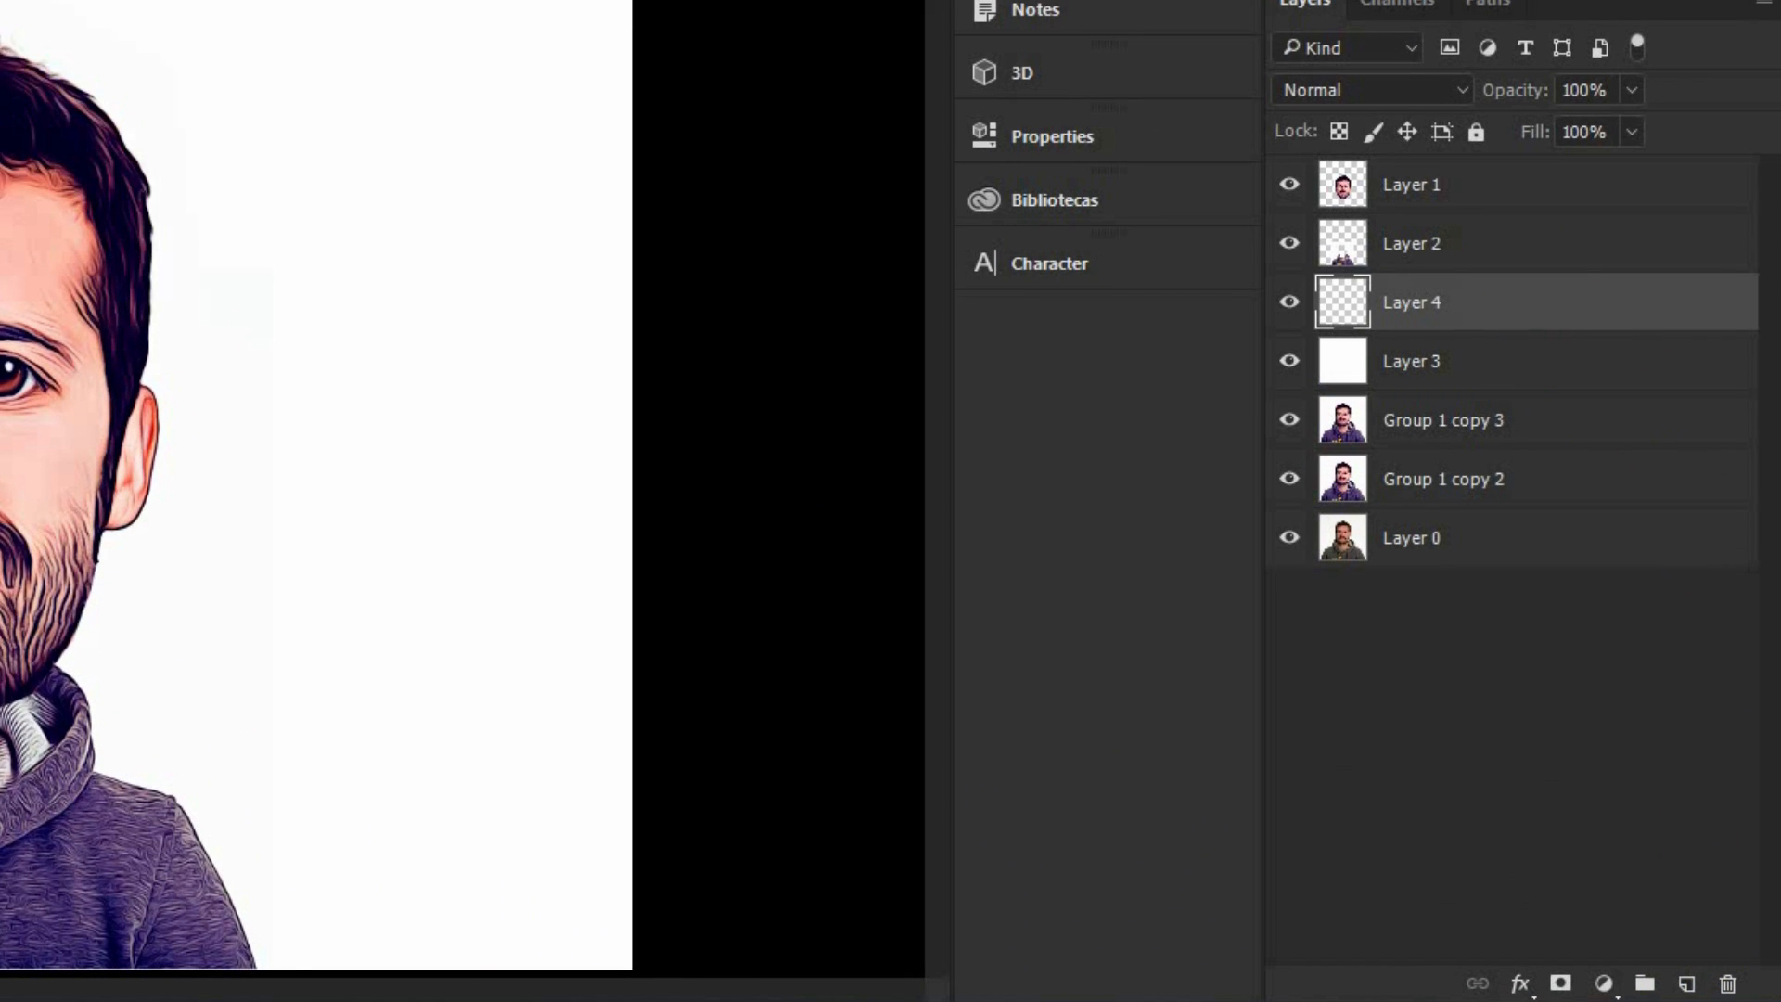
{"action": "left_click", "coordinate": [28, 145]}
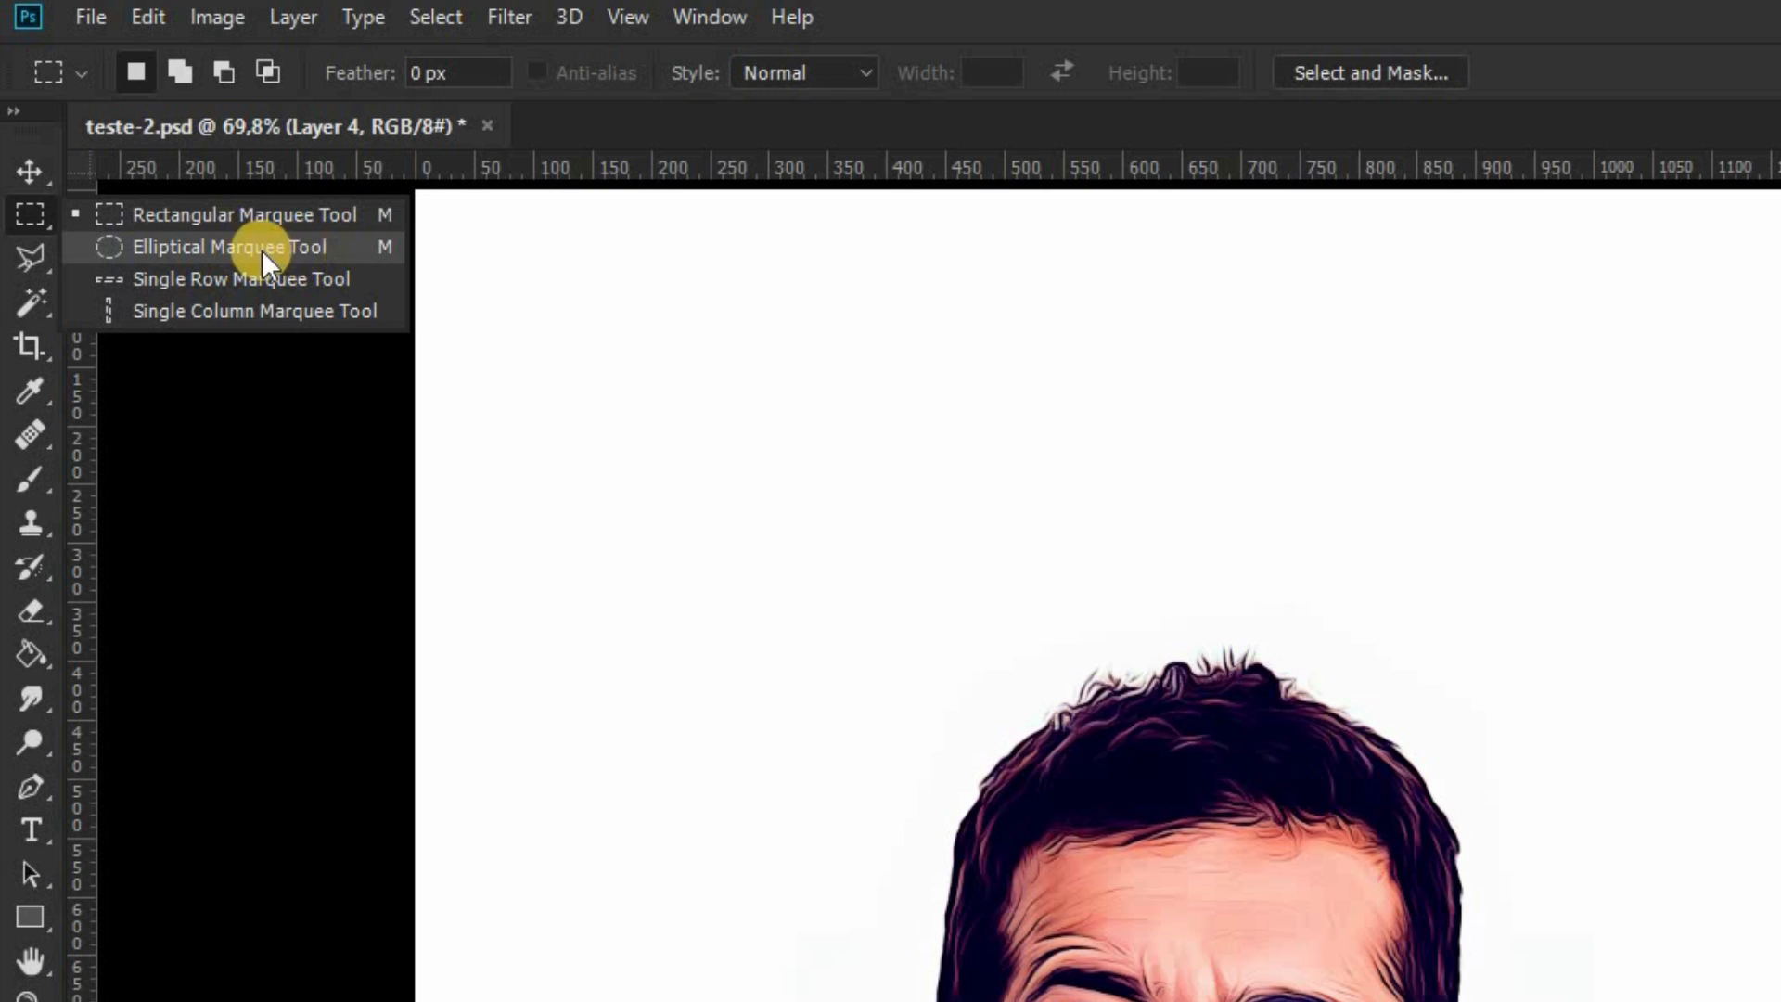
{"action": "left_click", "coordinate": [270, 243]}
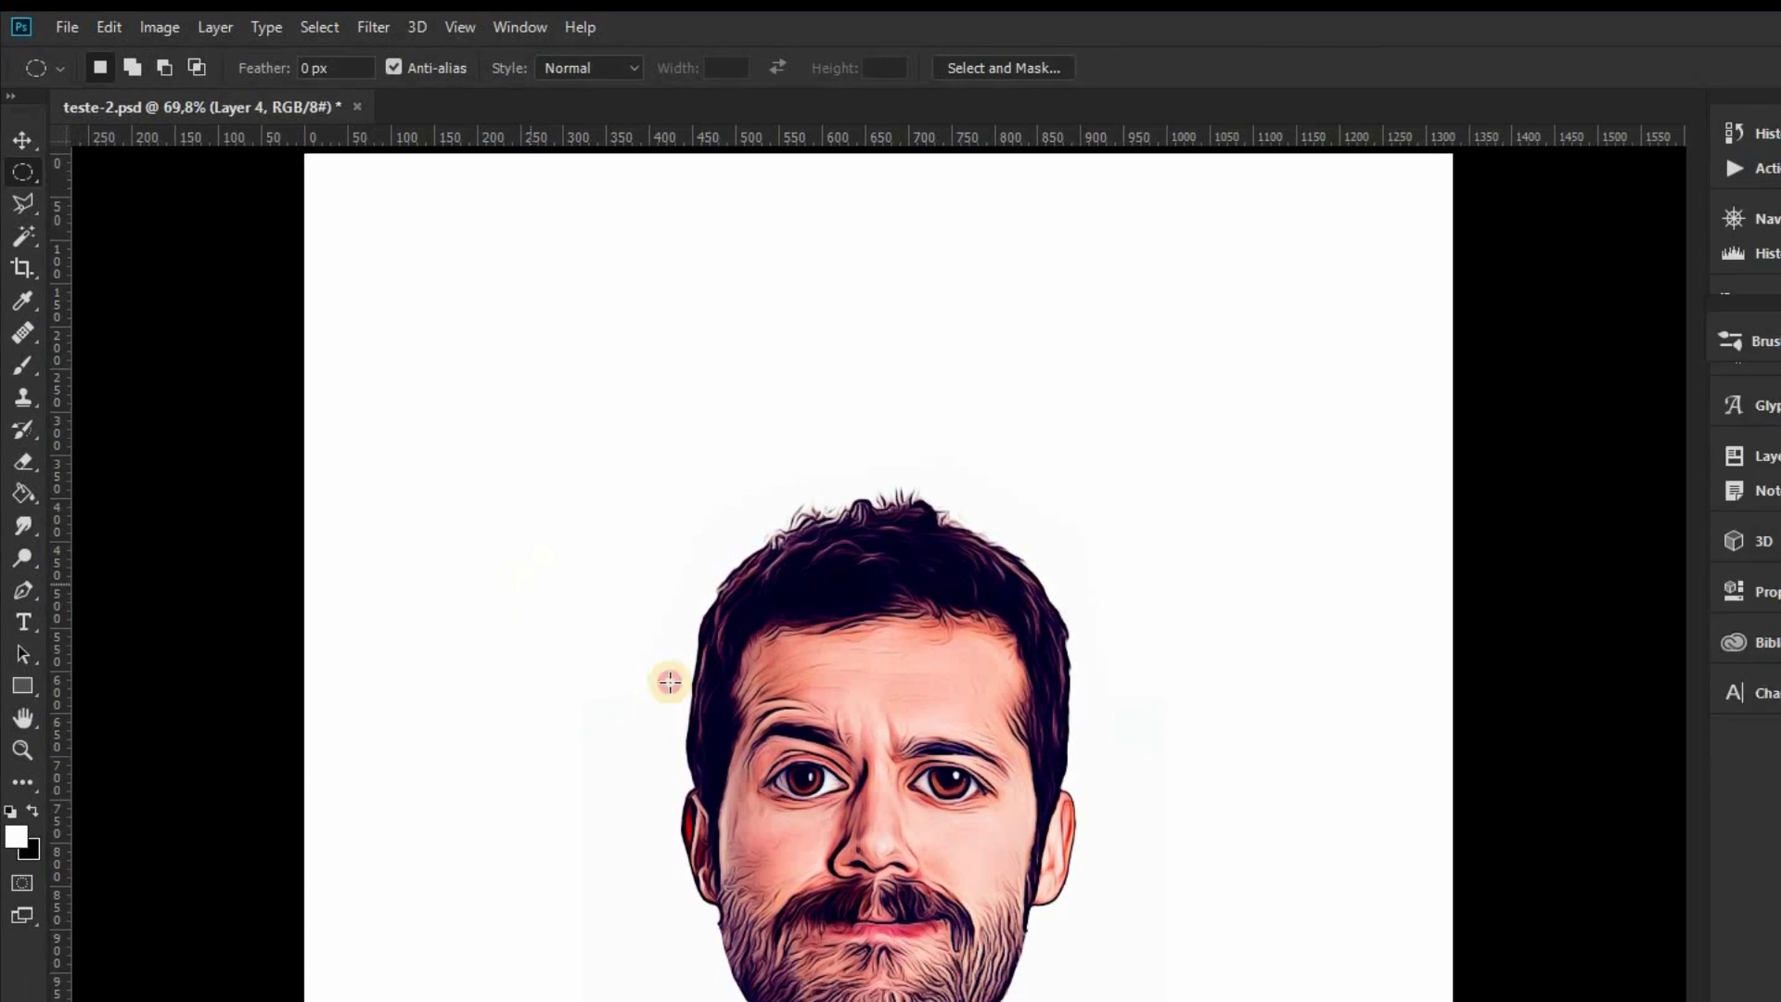
{"action": "left_click_drag", "start_coordinate": [753, 782], "coordinate": [1209, 949]}
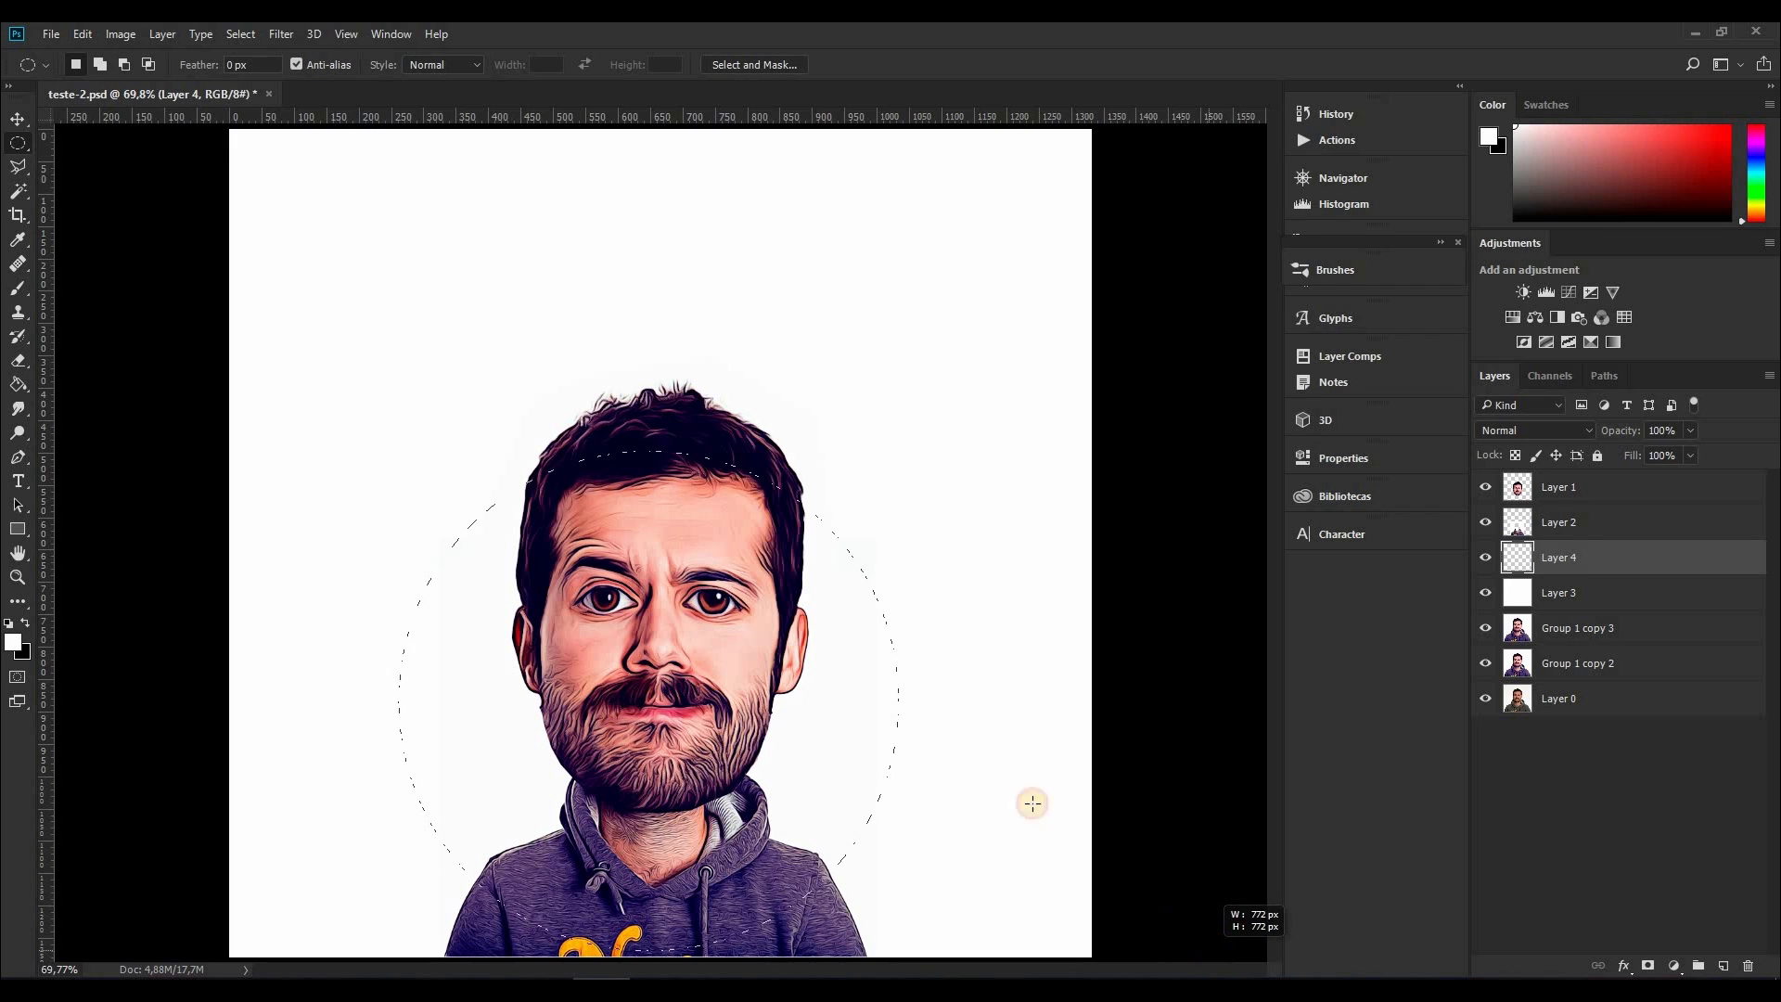
{"action": "left_click_drag", "start_coordinate": [1033, 804], "coordinate": [1033, 803]}
{"action": "left_click_drag", "start_coordinate": [817, 620], "coordinate": [826, 617]}
Step: Fill the circular selection on Layer 4 with pure bright red using the Paint Bucket, and clear the selection
{"action": "left_click", "coordinate": [14, 640]}
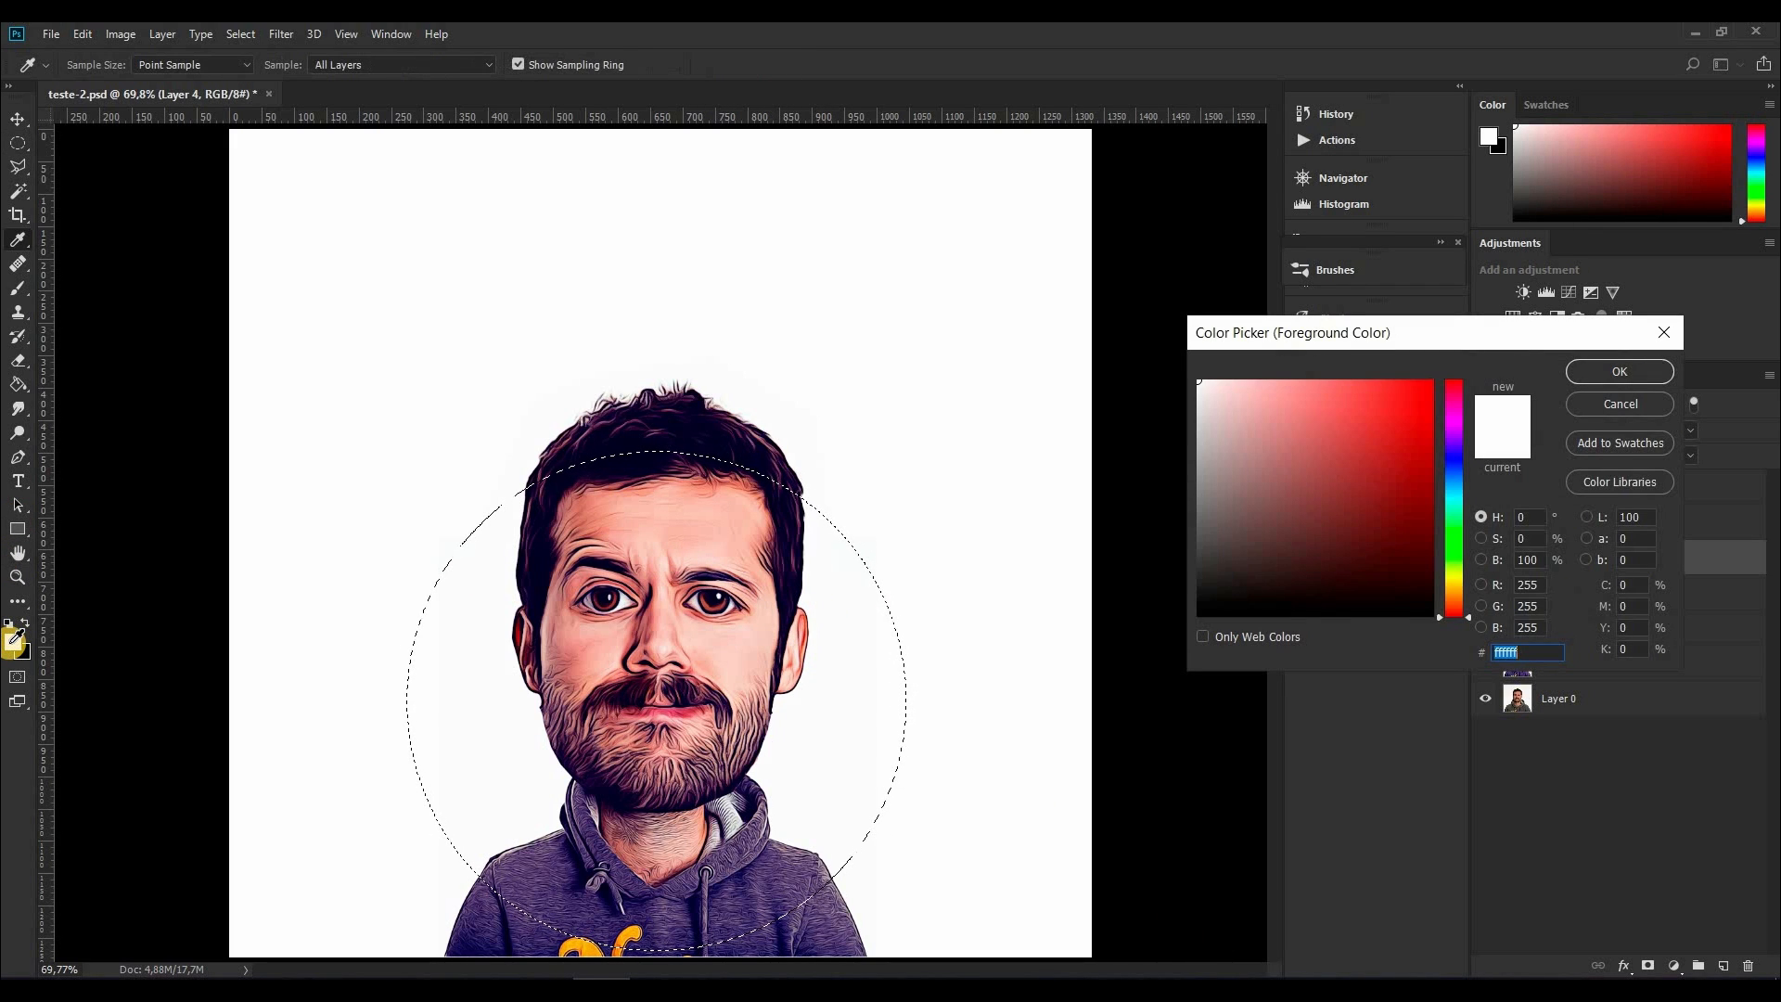
{"action": "left_click", "coordinate": [1433, 380]}
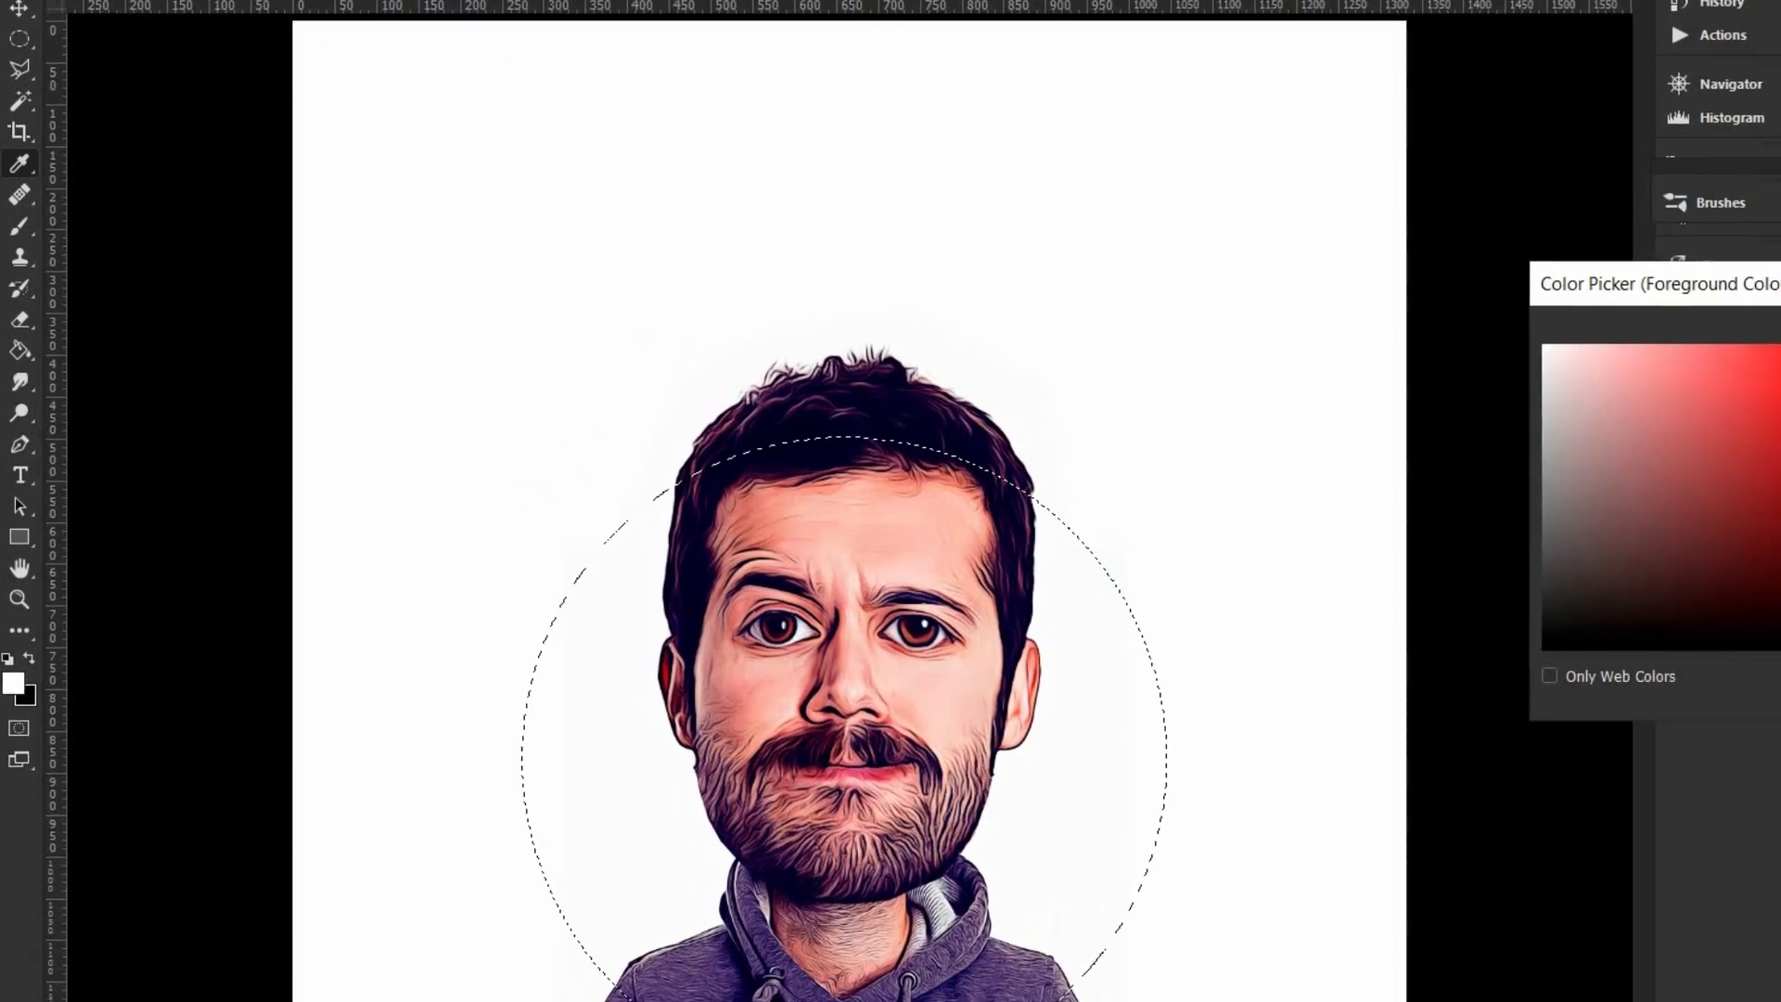
{"action": "left_click", "coordinate": [1598, 373]}
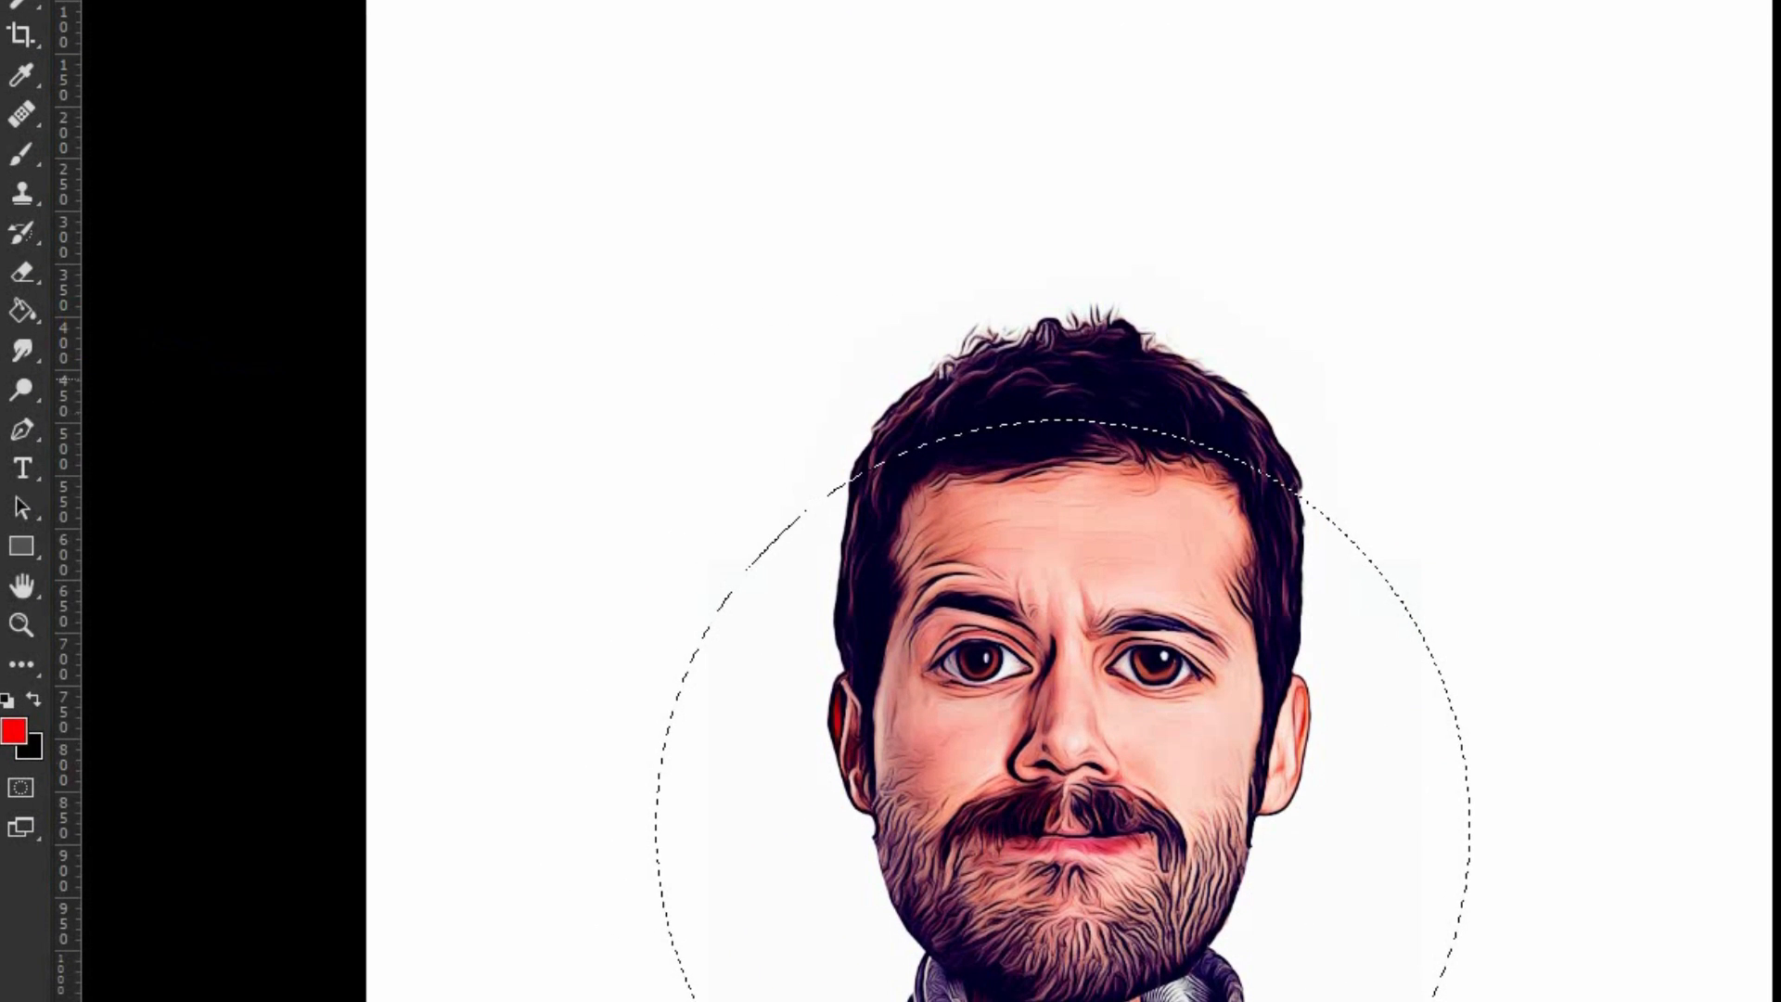
{"action": "left_click", "coordinate": [15, 311]}
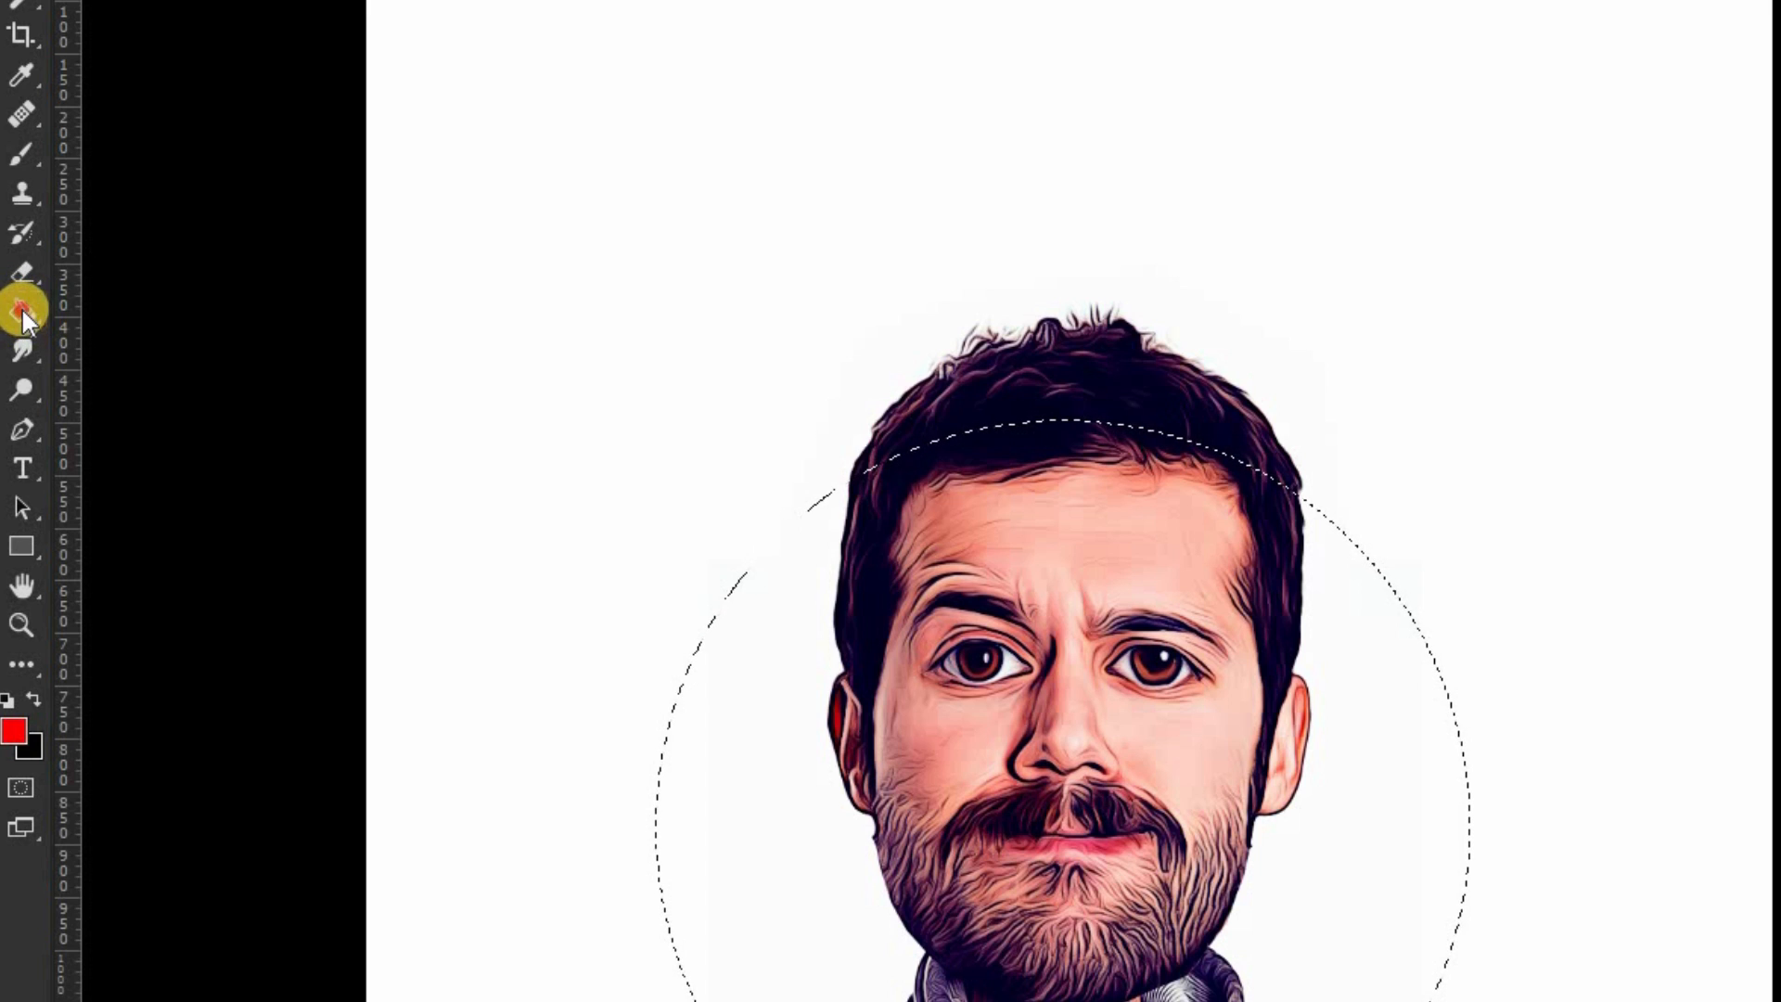
{"action": "left_click", "coordinate": [832, 696]}
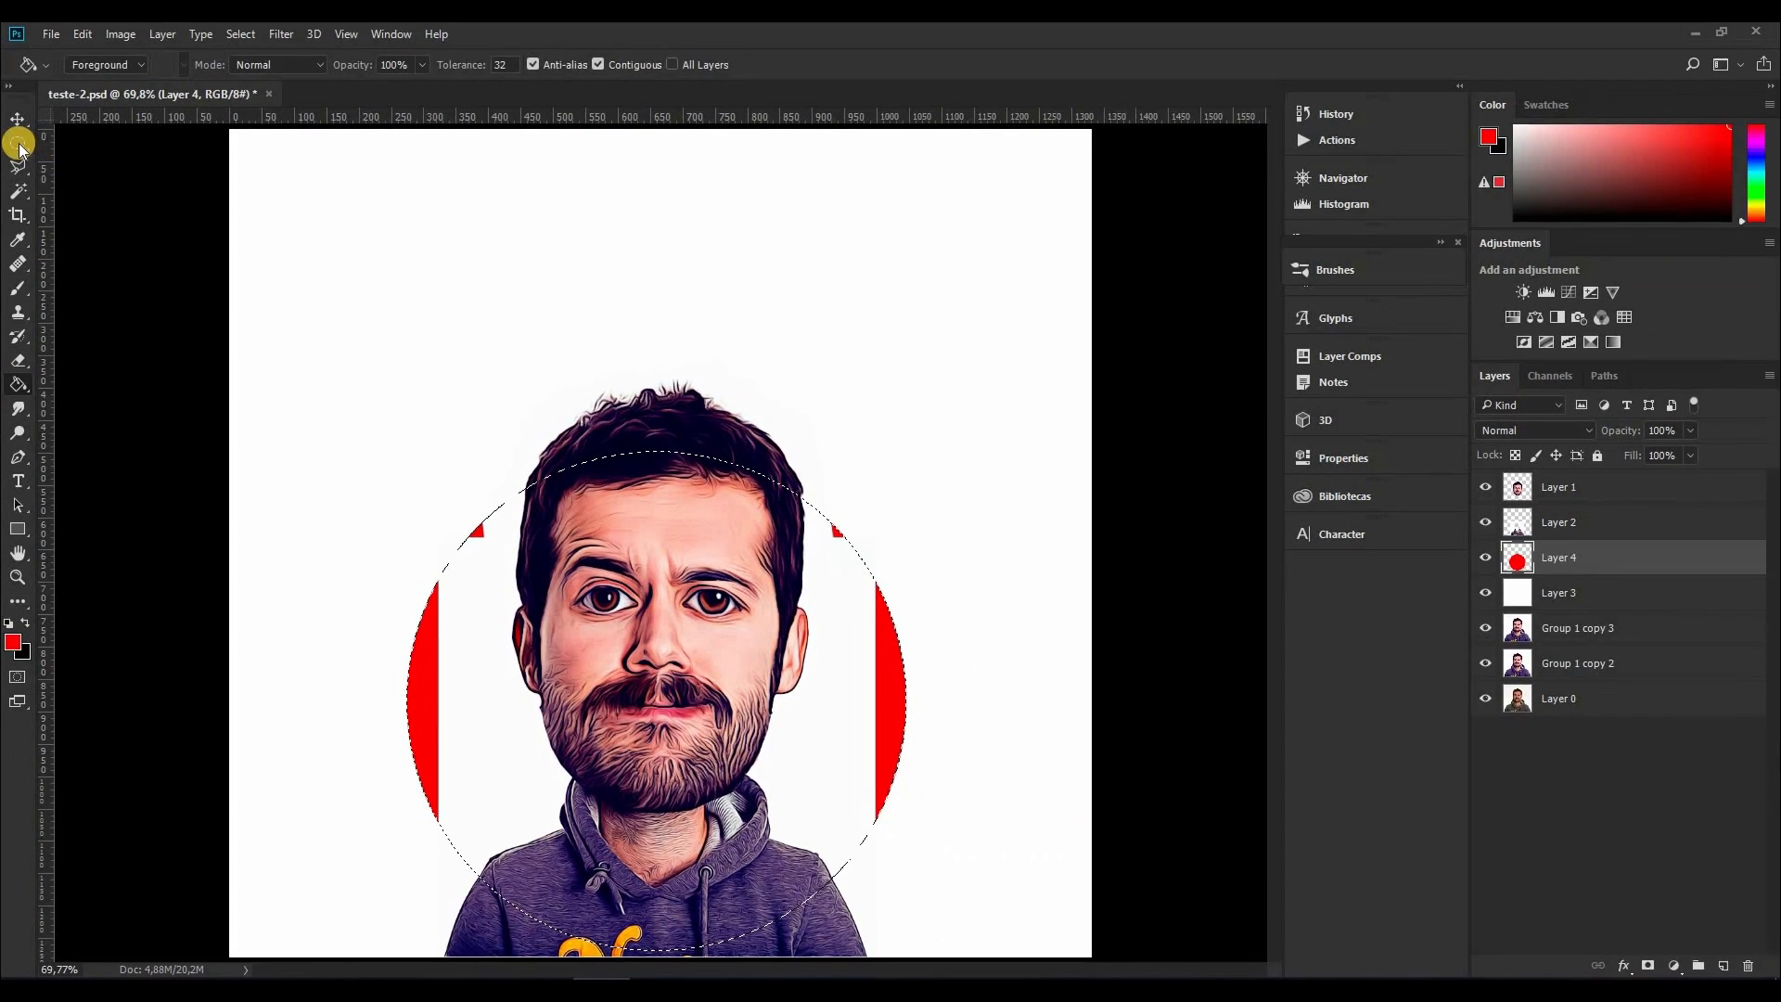
{"action": "left_click", "coordinate": [17, 143]}
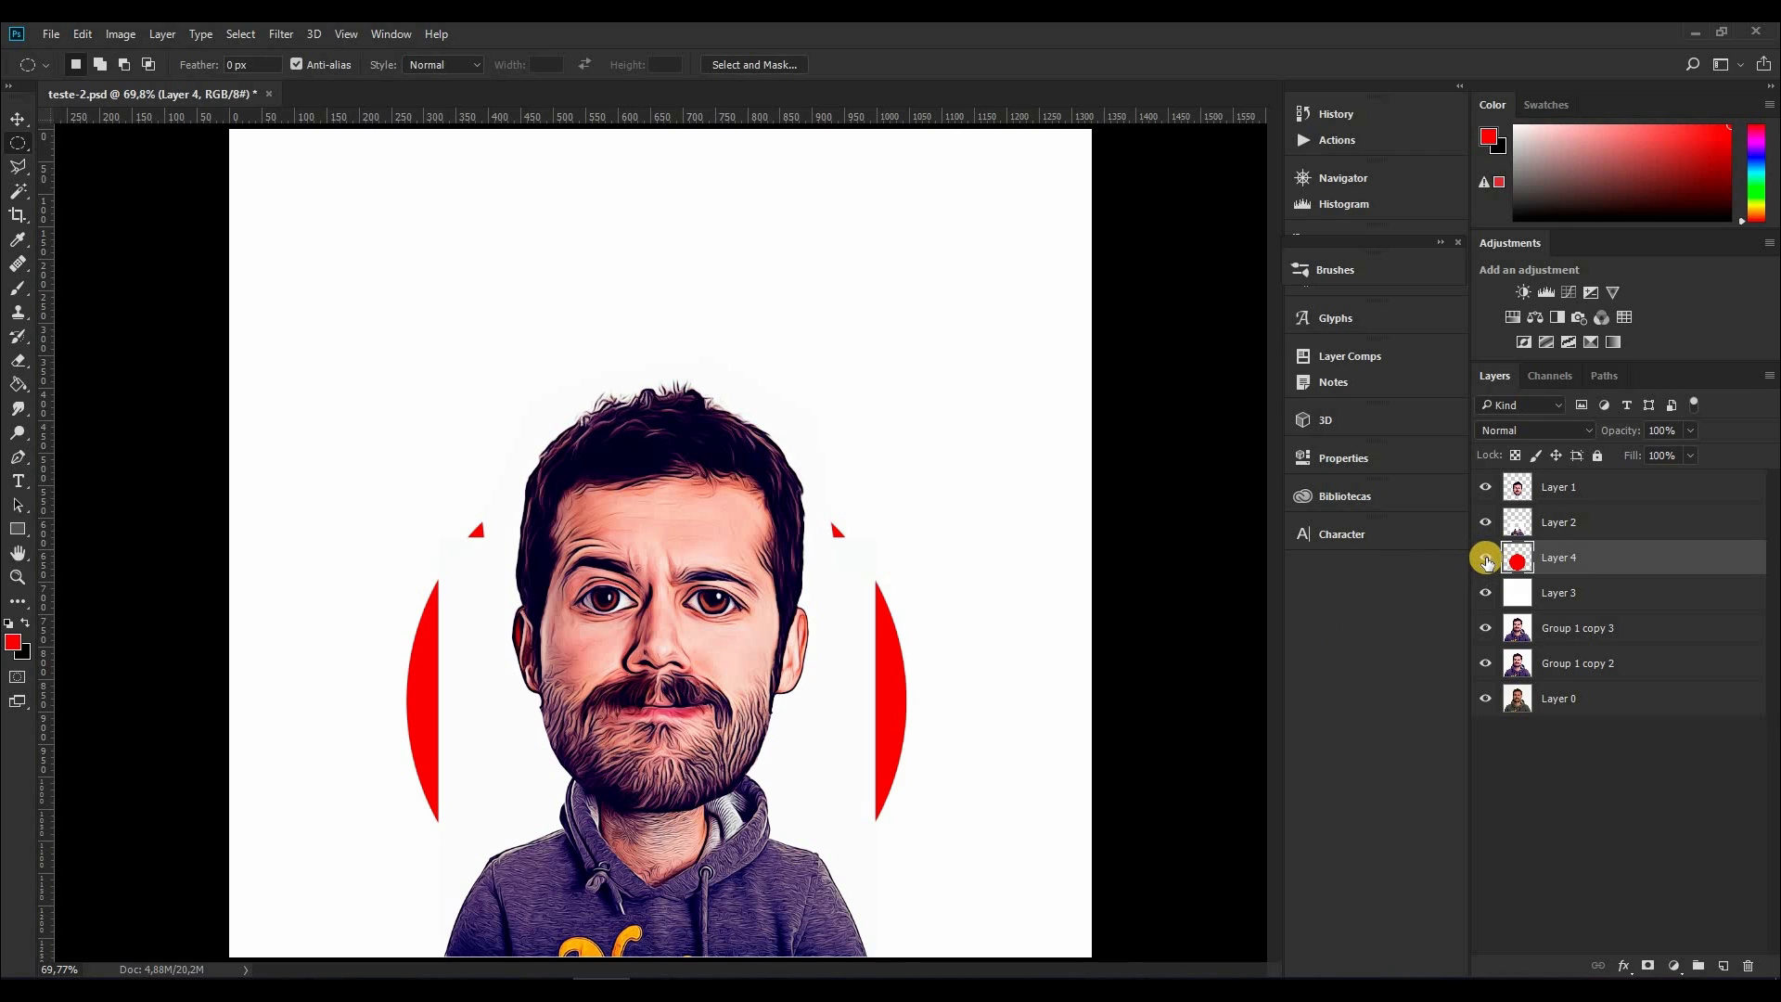
Step: Hide the red circle layer, and remove the white background around the body on Layer 2 with the Magic Wand
{"action": "left_click", "coordinate": [1485, 562]}
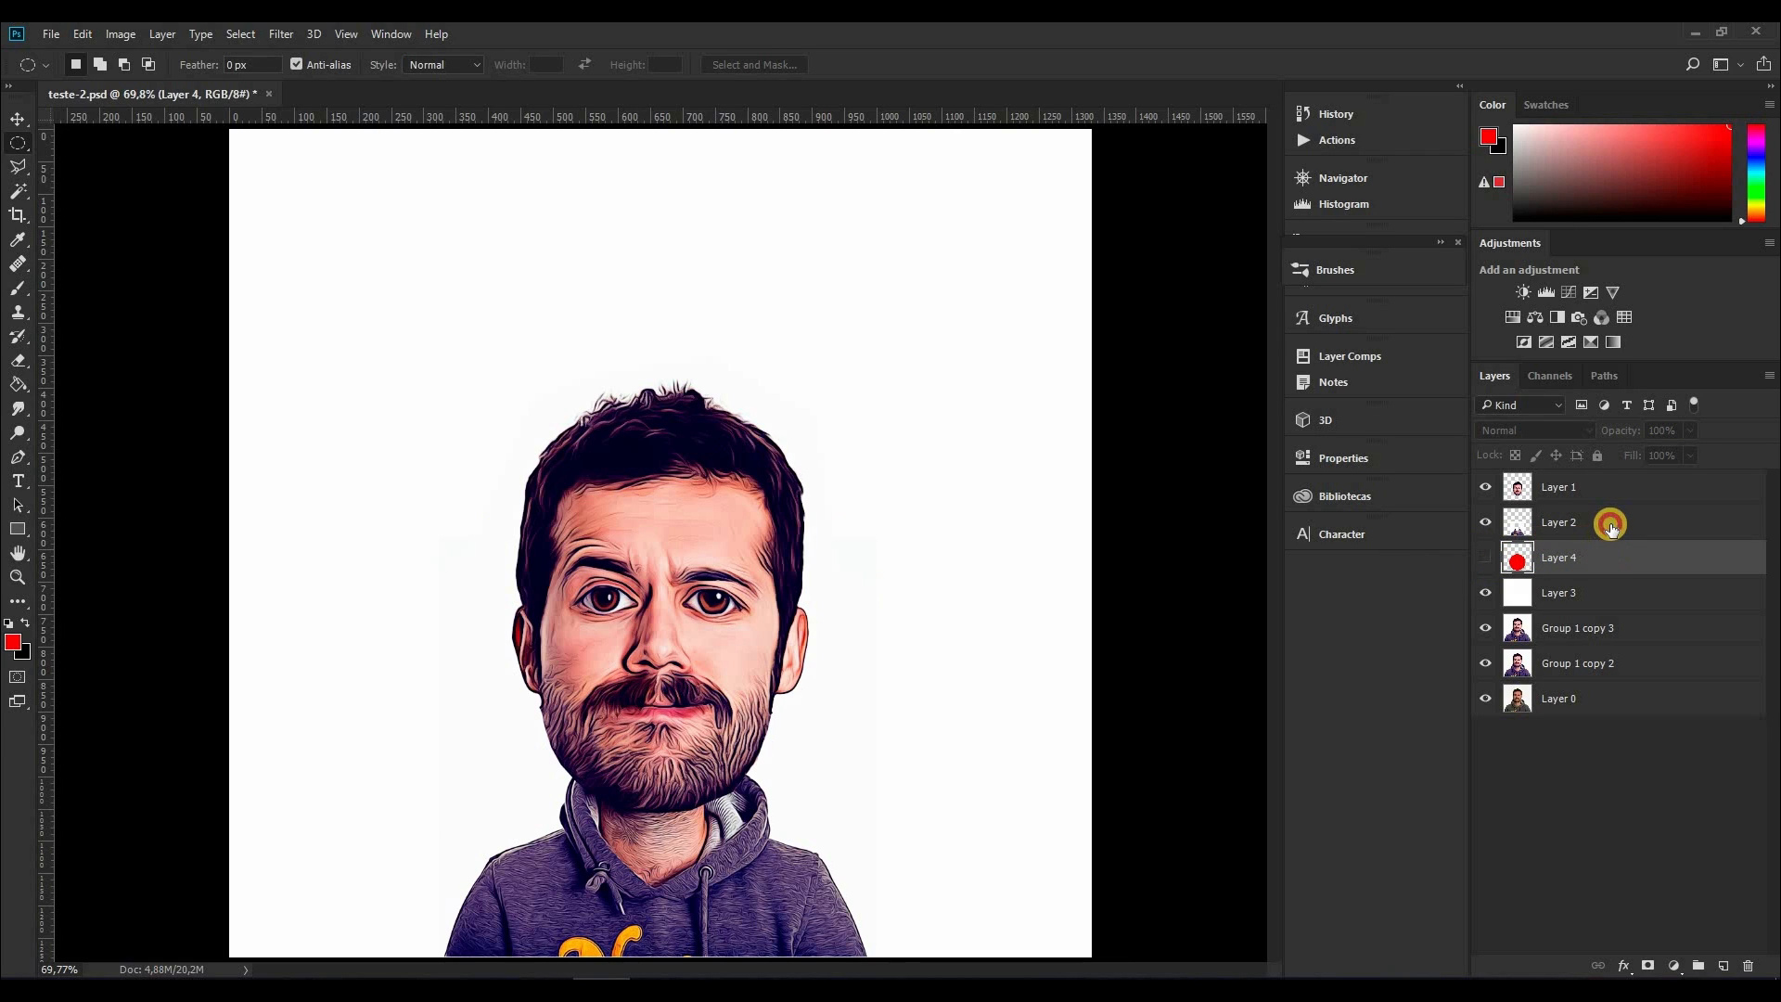
{"action": "left_click", "coordinate": [1612, 525]}
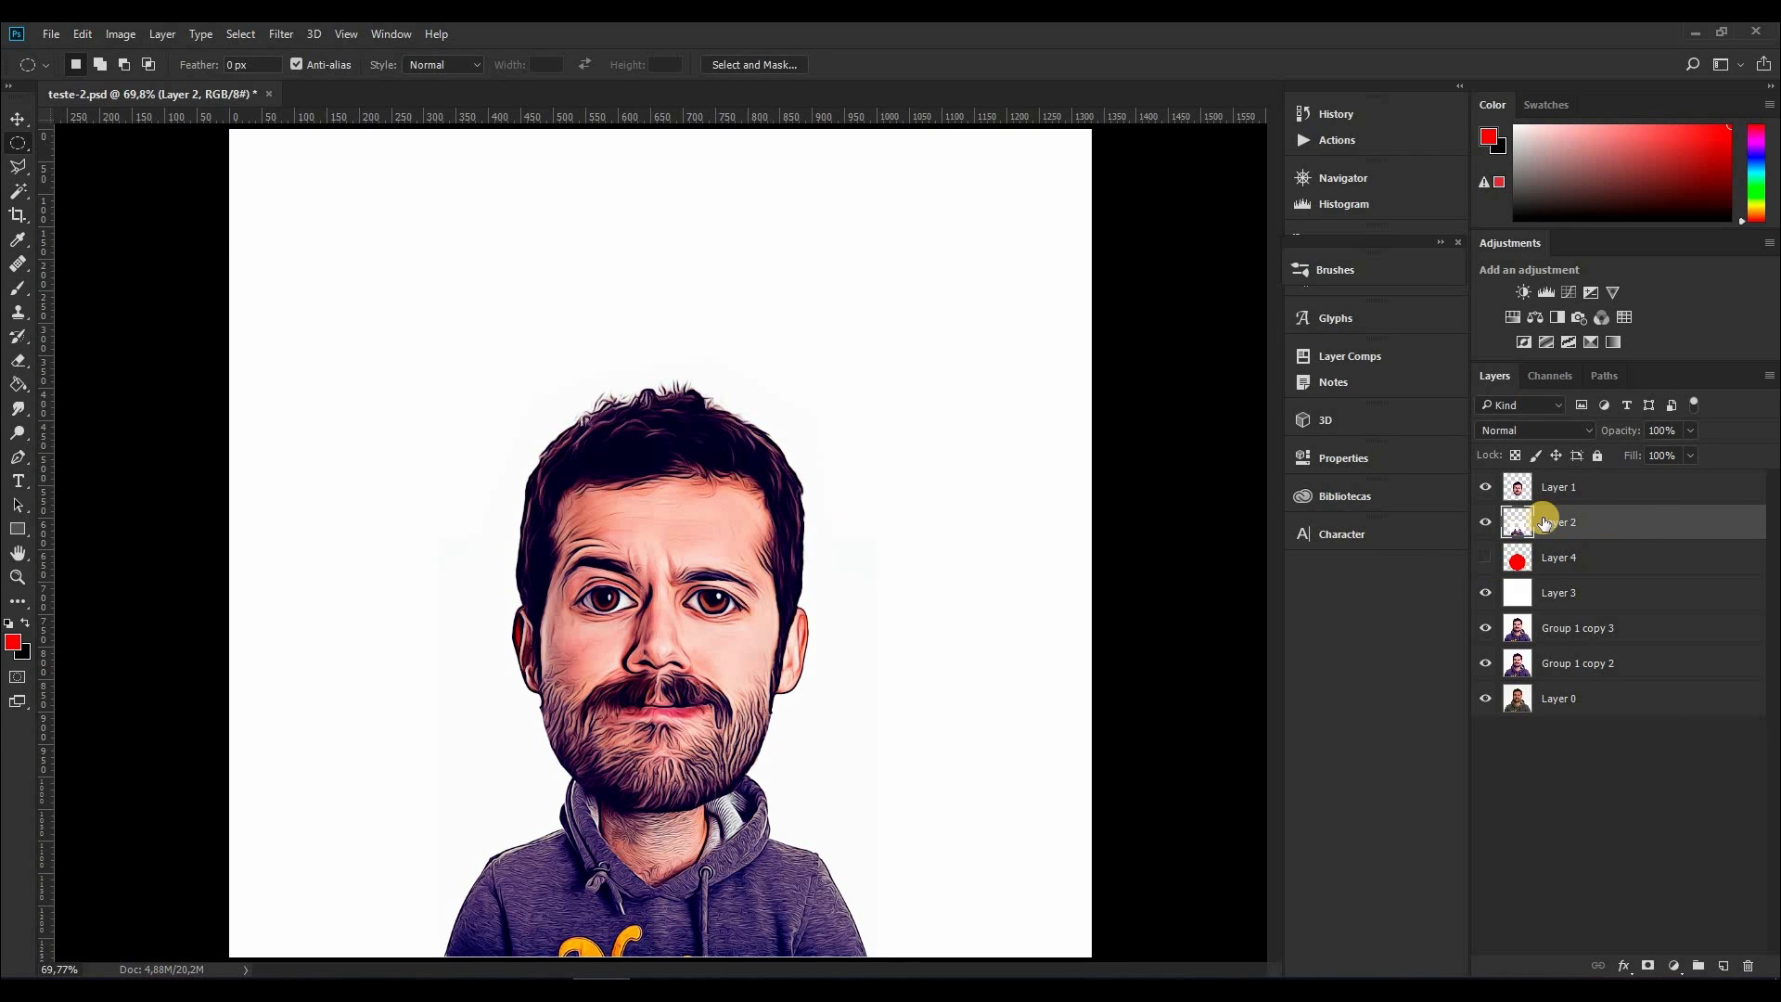
{"action": "left_click", "coordinate": [20, 195]}
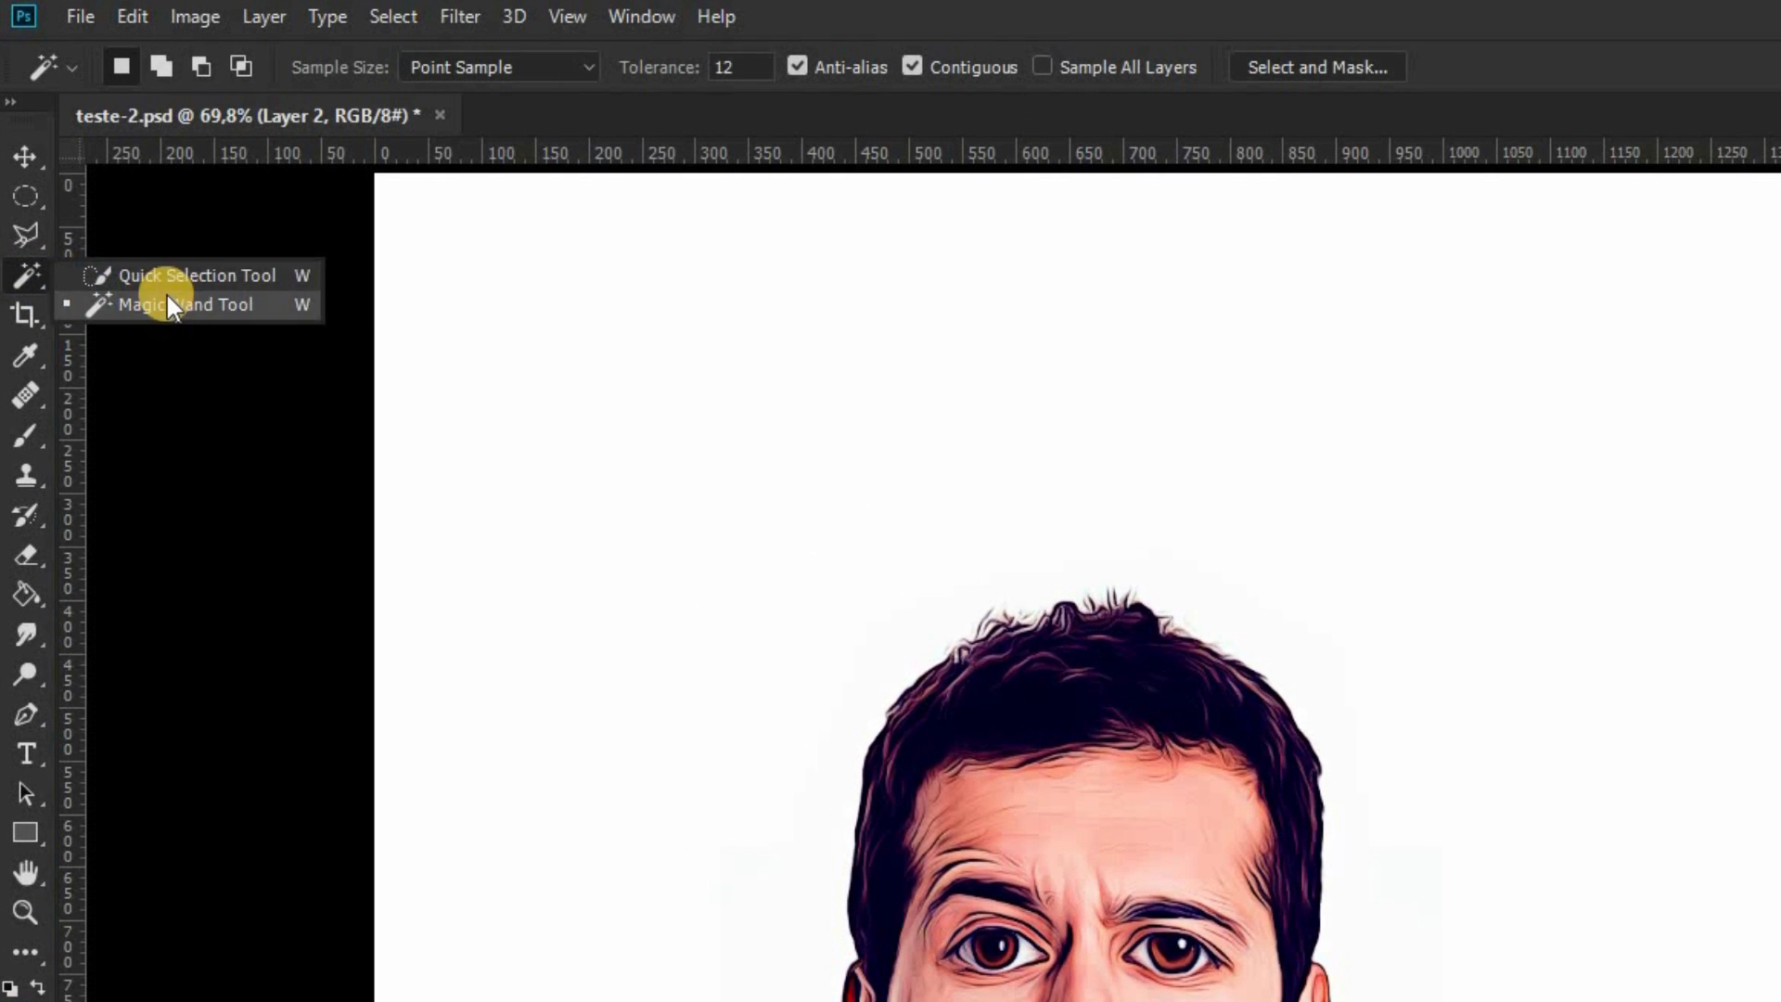
{"action": "left_click", "coordinate": [286, 304]}
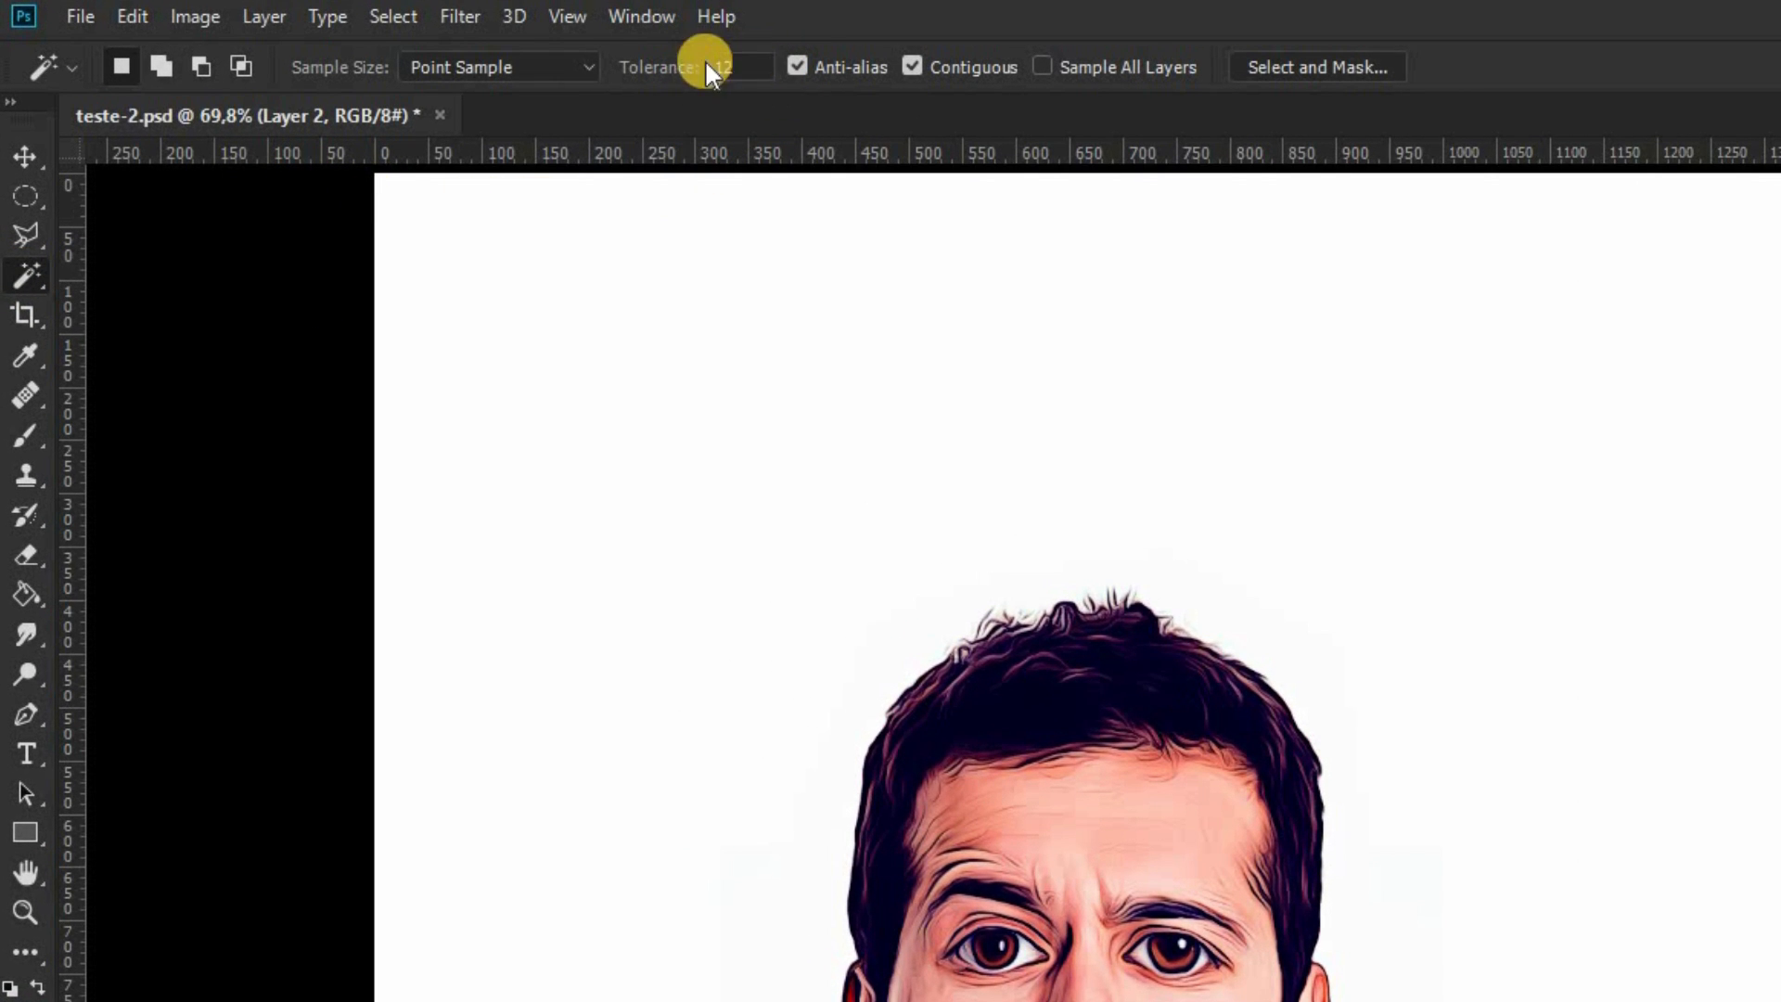
{"action": "left_click", "coordinate": [1117, 945]}
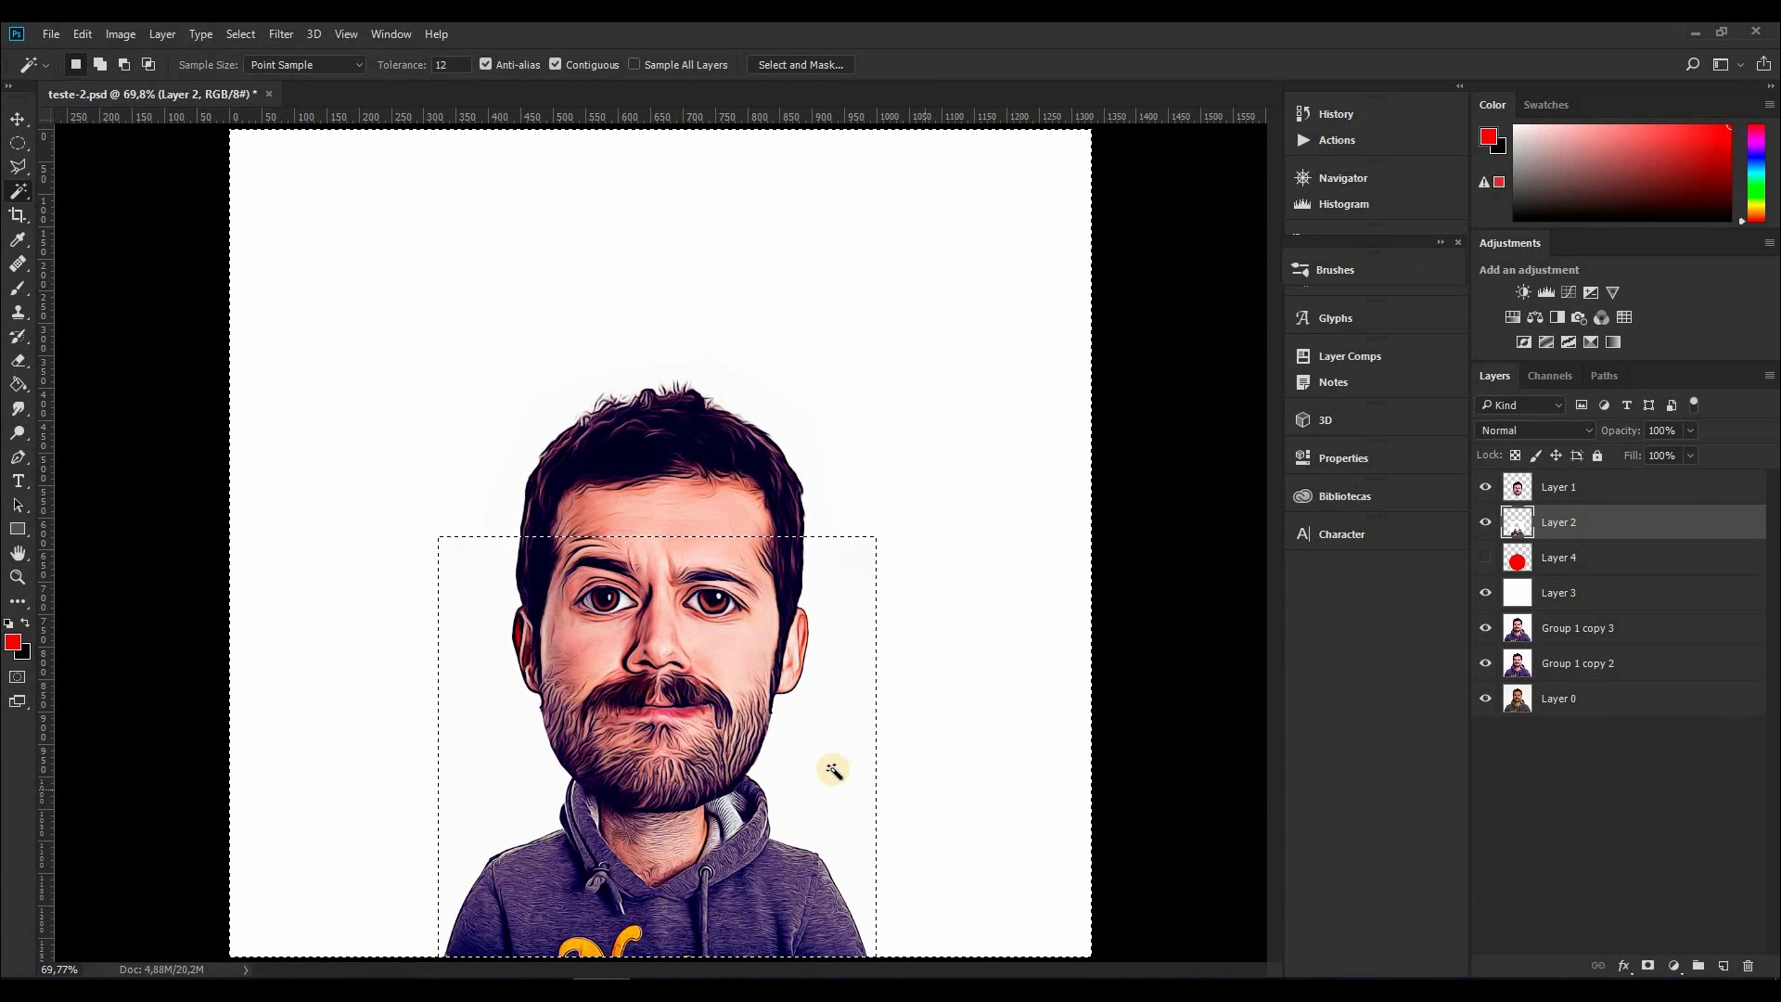
{"action": "left_click", "coordinate": [831, 767]}
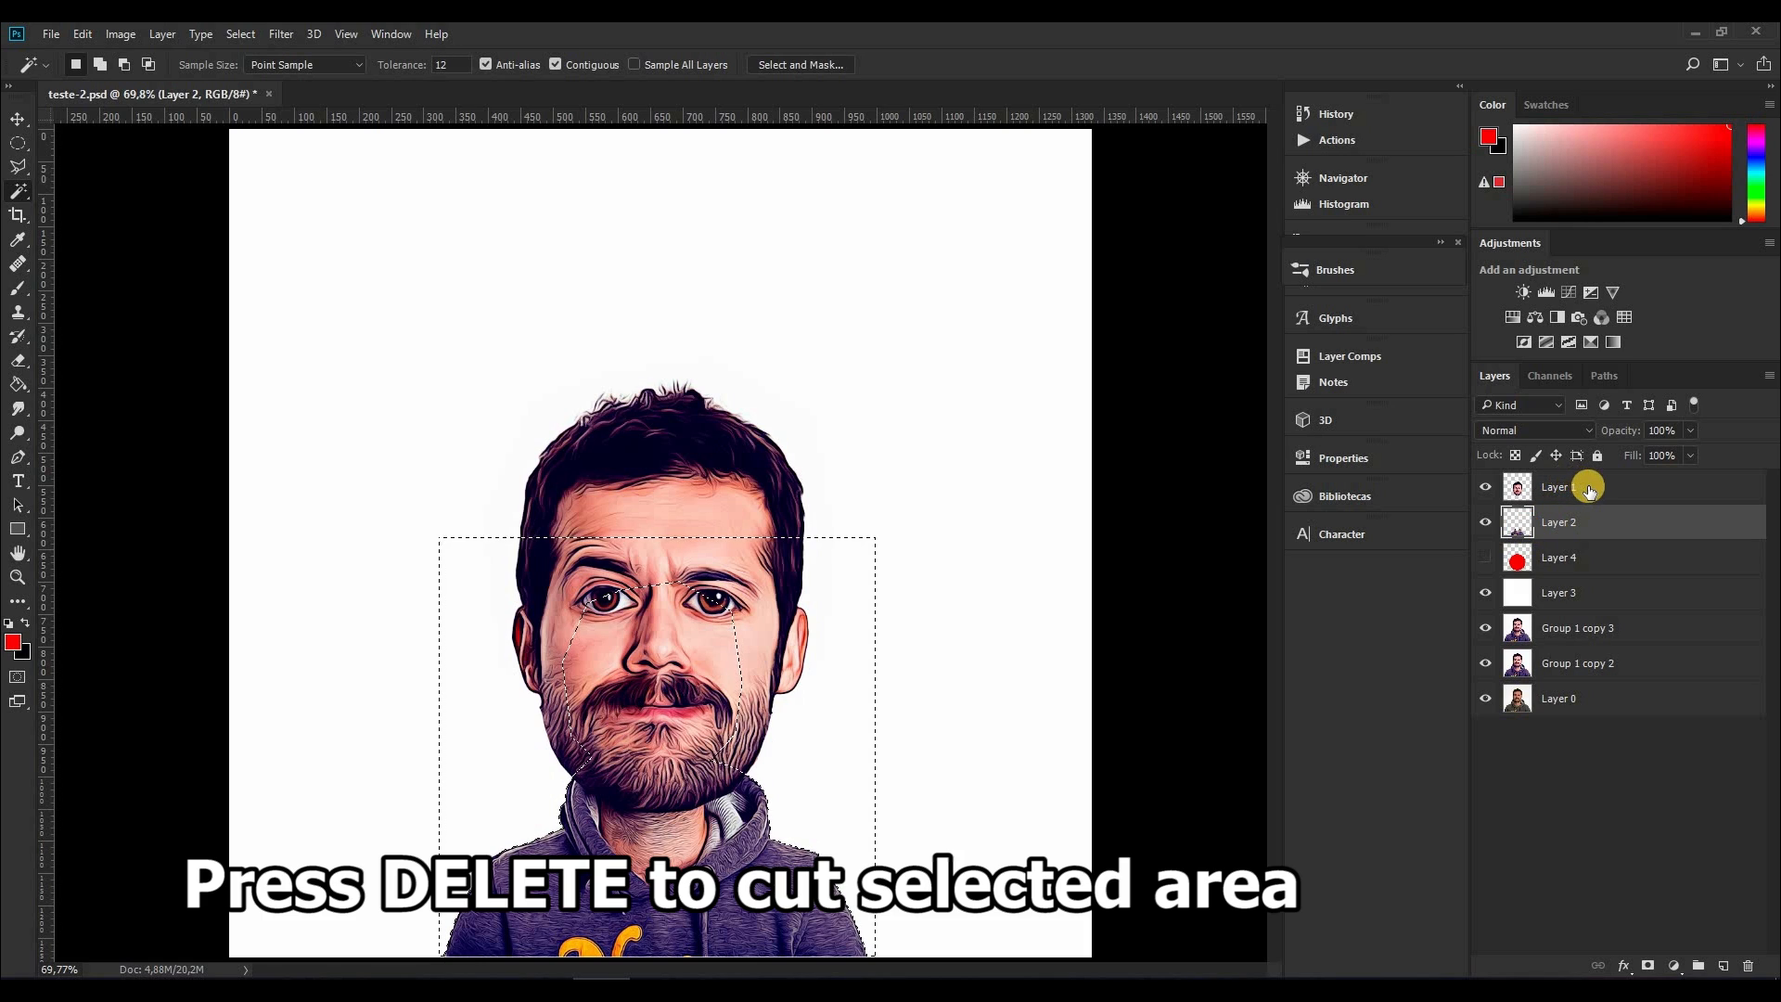
Step: Select the white background around the head on Layer 1 with the Magic Wand and delete it
{"action": "left_click", "coordinate": [1579, 482]}
{"action": "left_click", "coordinate": [1010, 500]}
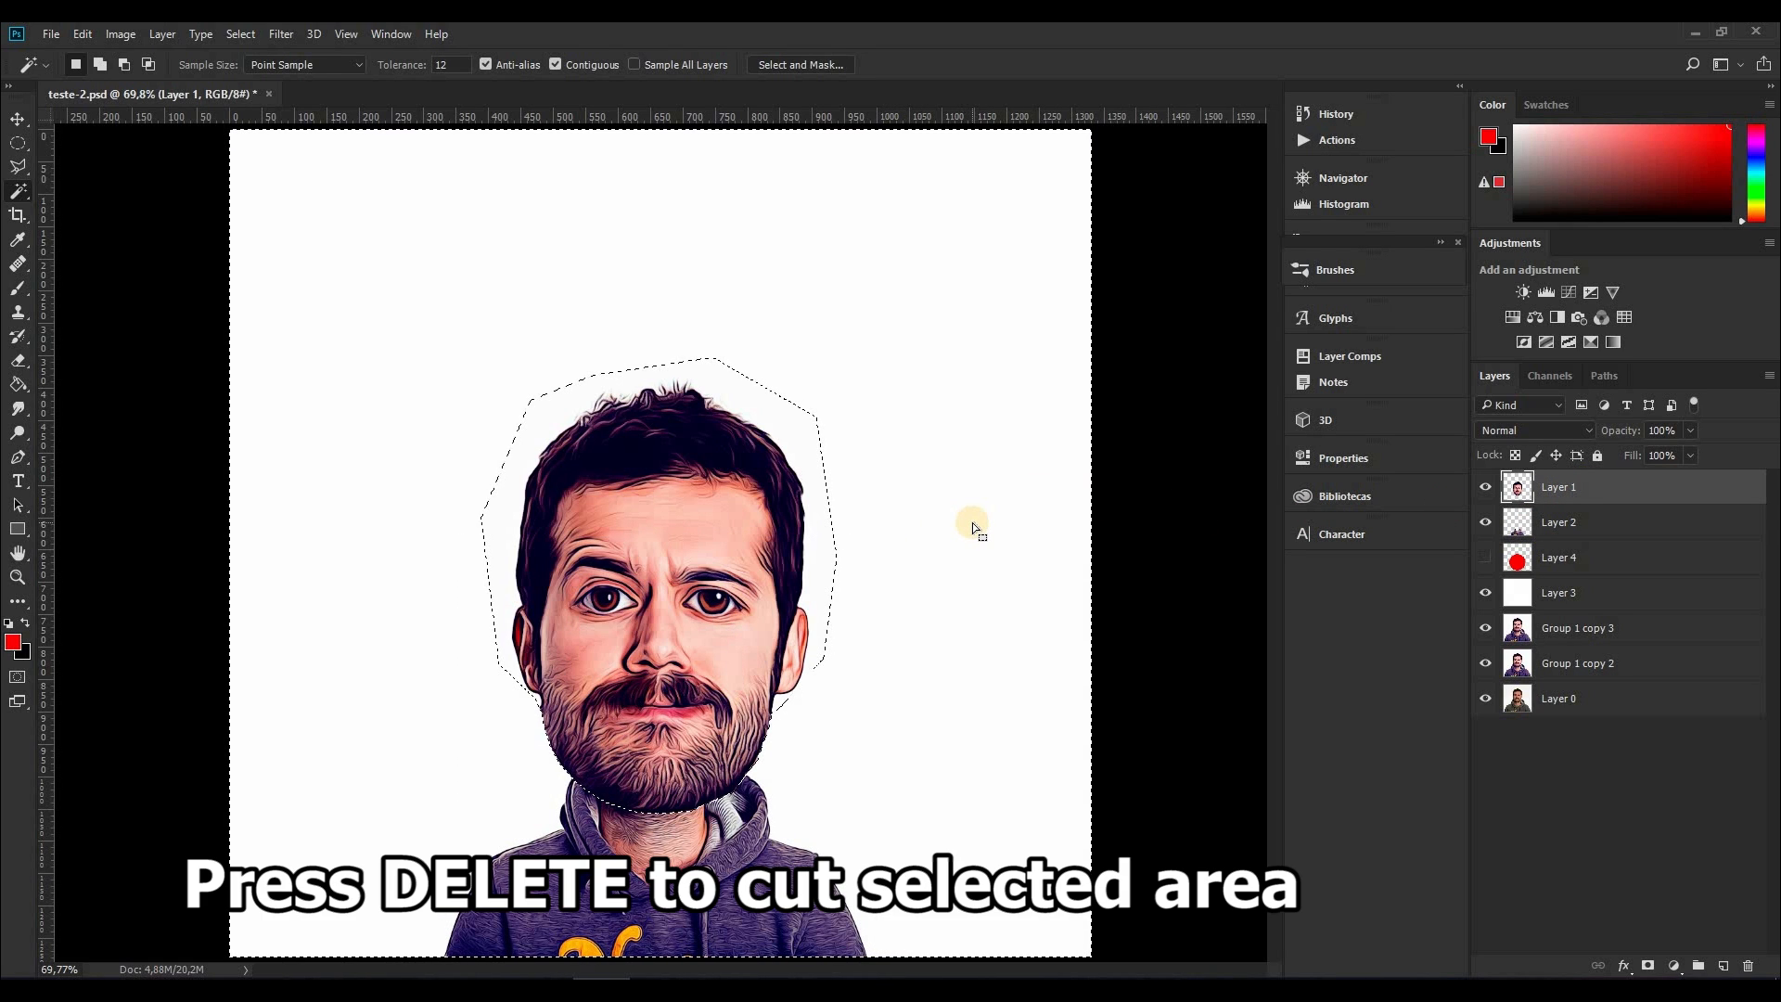
{"action": "key", "text": "Delete"}
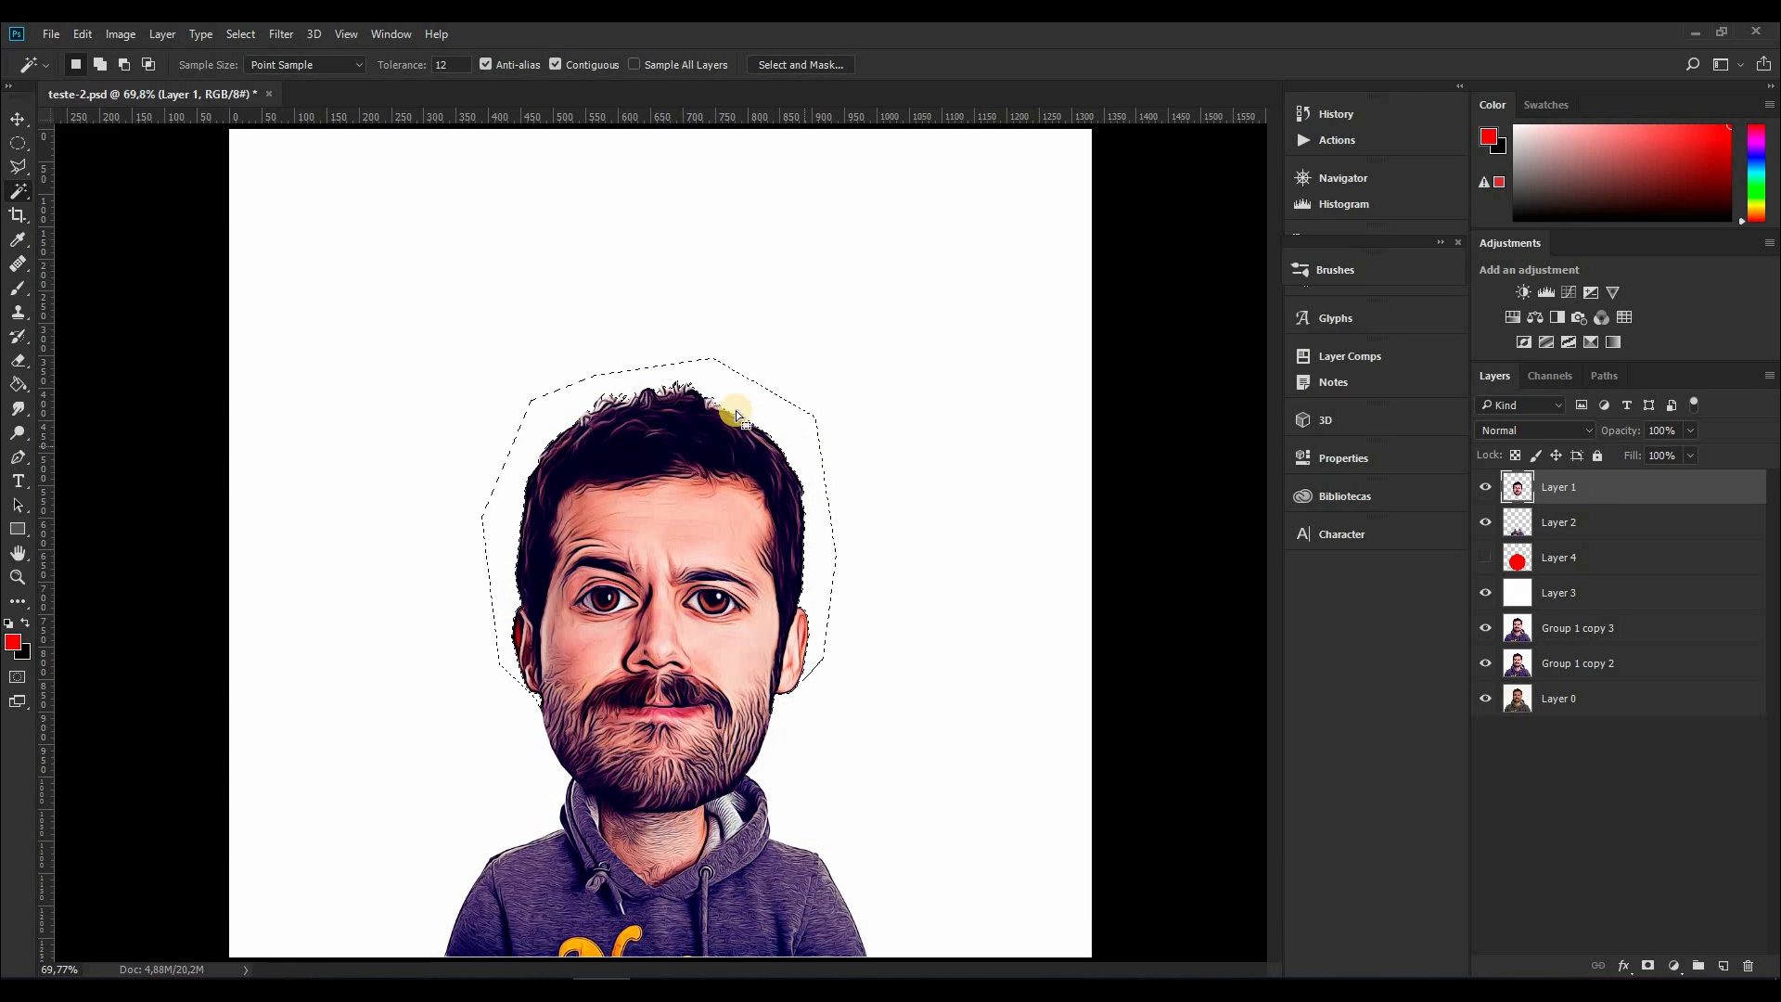
Step: With the selection cleared, show the red circle layer and give it a black-to-white linear Gradient Overlay at 62% opacity and a 90° angle
{"action": "left_click", "coordinate": [131, 349]}
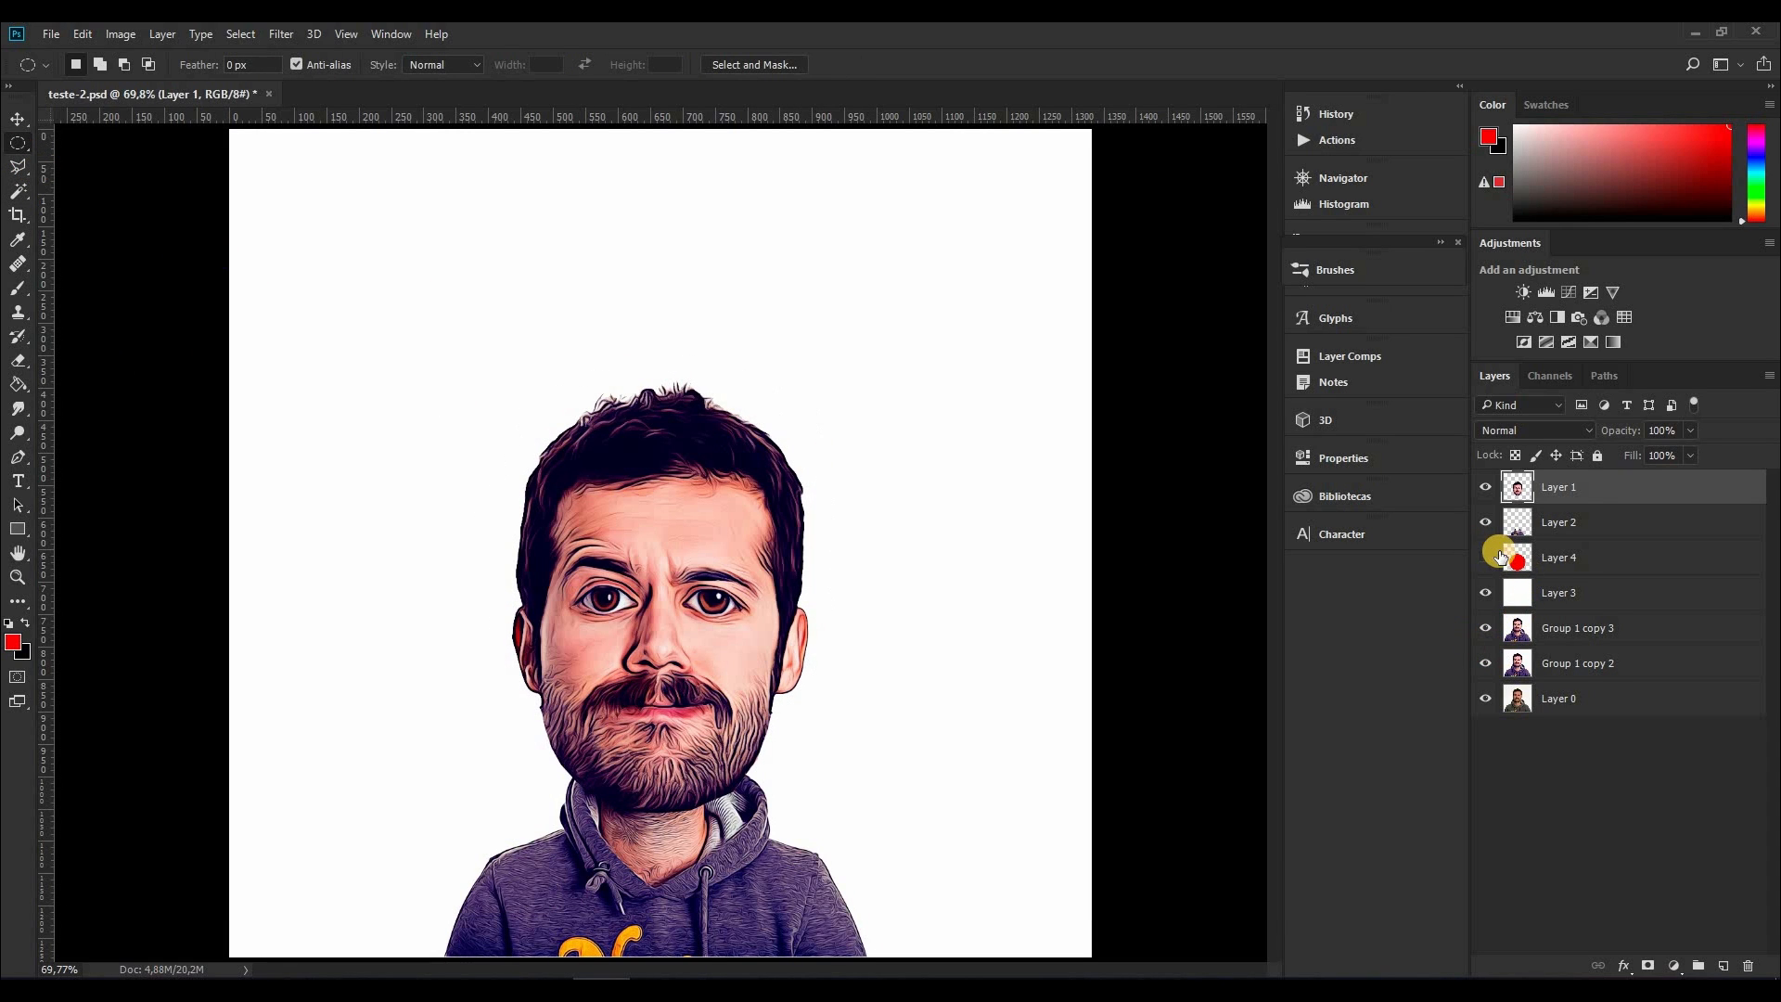
{"action": "left_click", "coordinate": [1485, 558]}
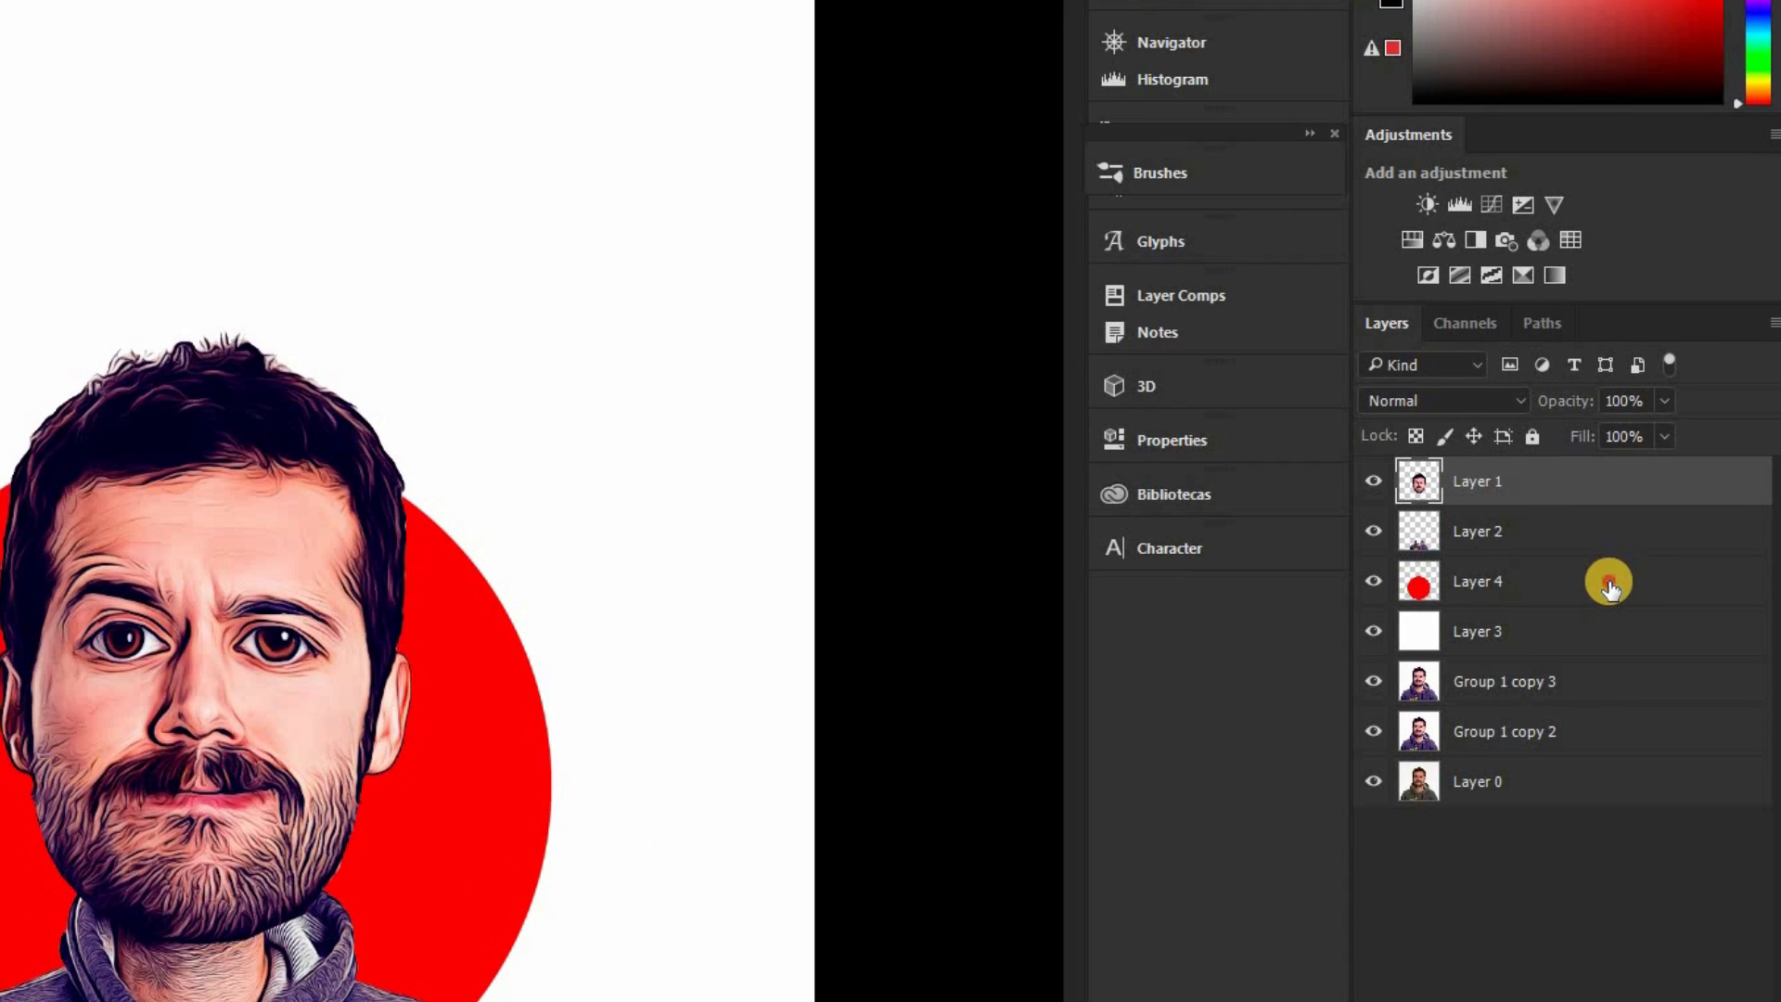
{"action": "left_click", "coordinate": [1653, 563]}
{"action": "double_click", "coordinate": [1578, 593]}
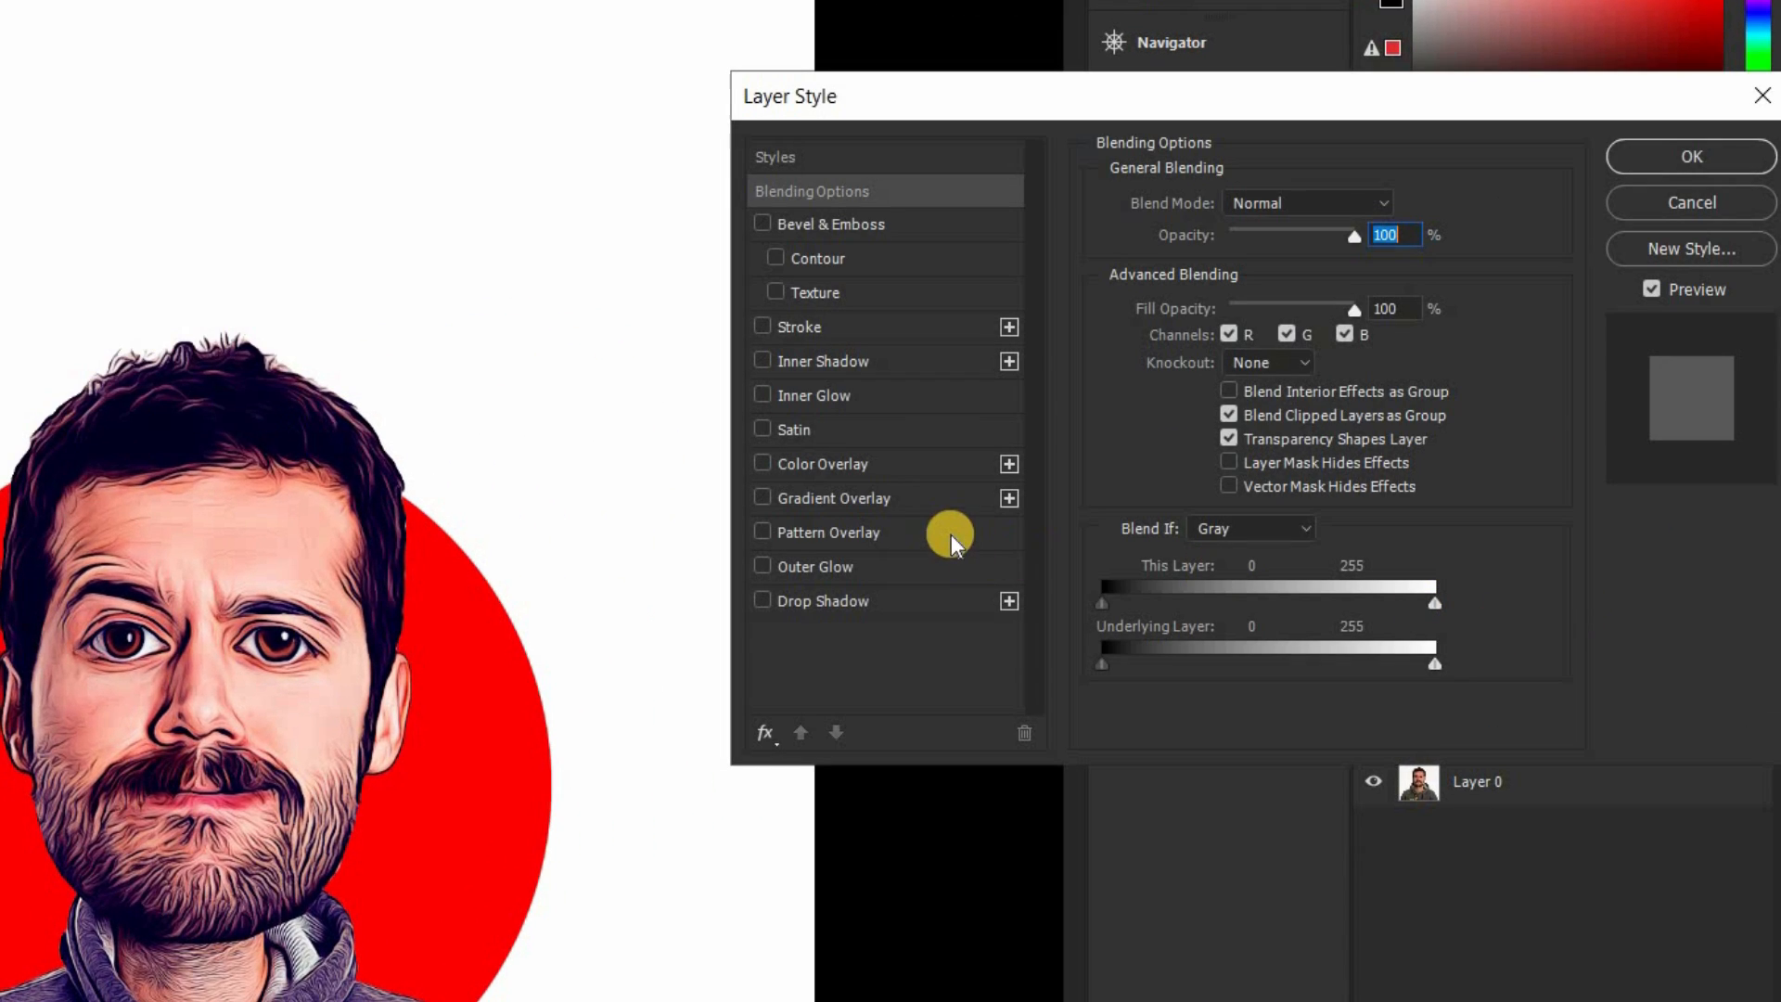
{"action": "left_click", "coordinate": [888, 498]}
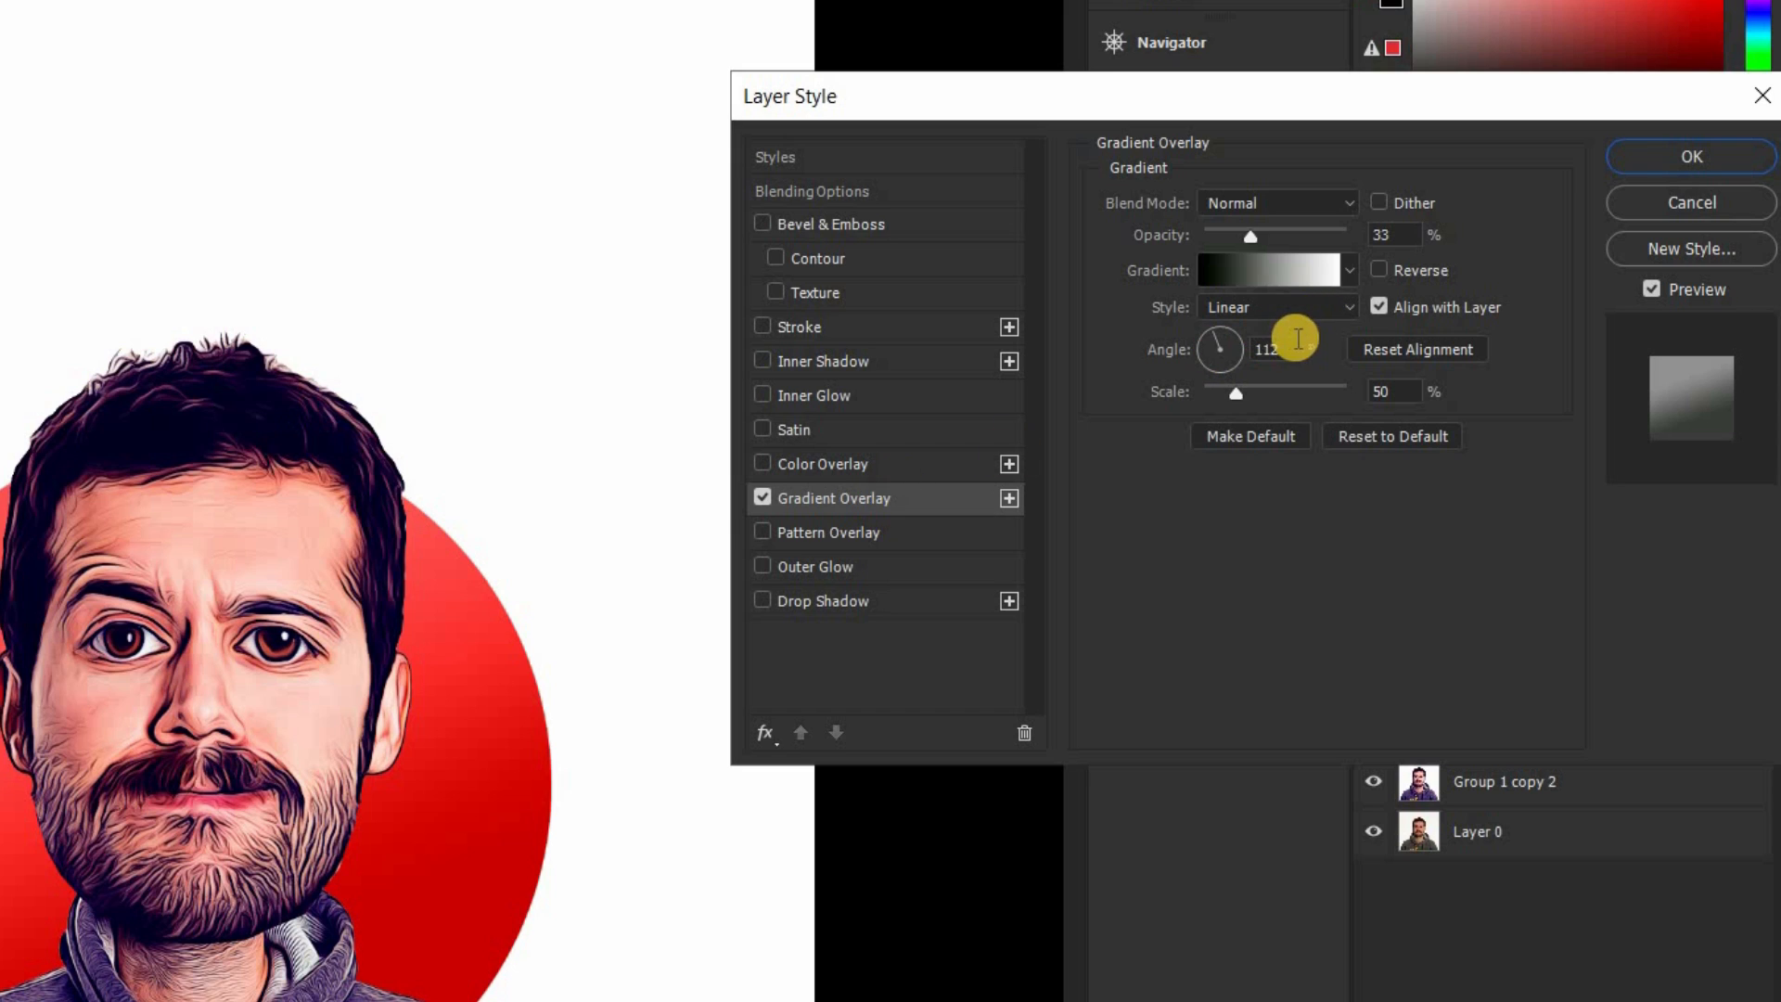
{"action": "left_click_drag", "start_coordinate": [1319, 234], "coordinate": [1294, 227]}
{"action": "mouse_move", "coordinate": [1232, 354]}
{"action": "left_mouse_down"}
{"action": "mouse_move", "coordinate": [1208, 358]}
{"action": "mouse_move", "coordinate": [1228, 355]}
{"action": "mouse_move", "coordinate": [1221, 336]}
{"action": "left_mouse_up"}
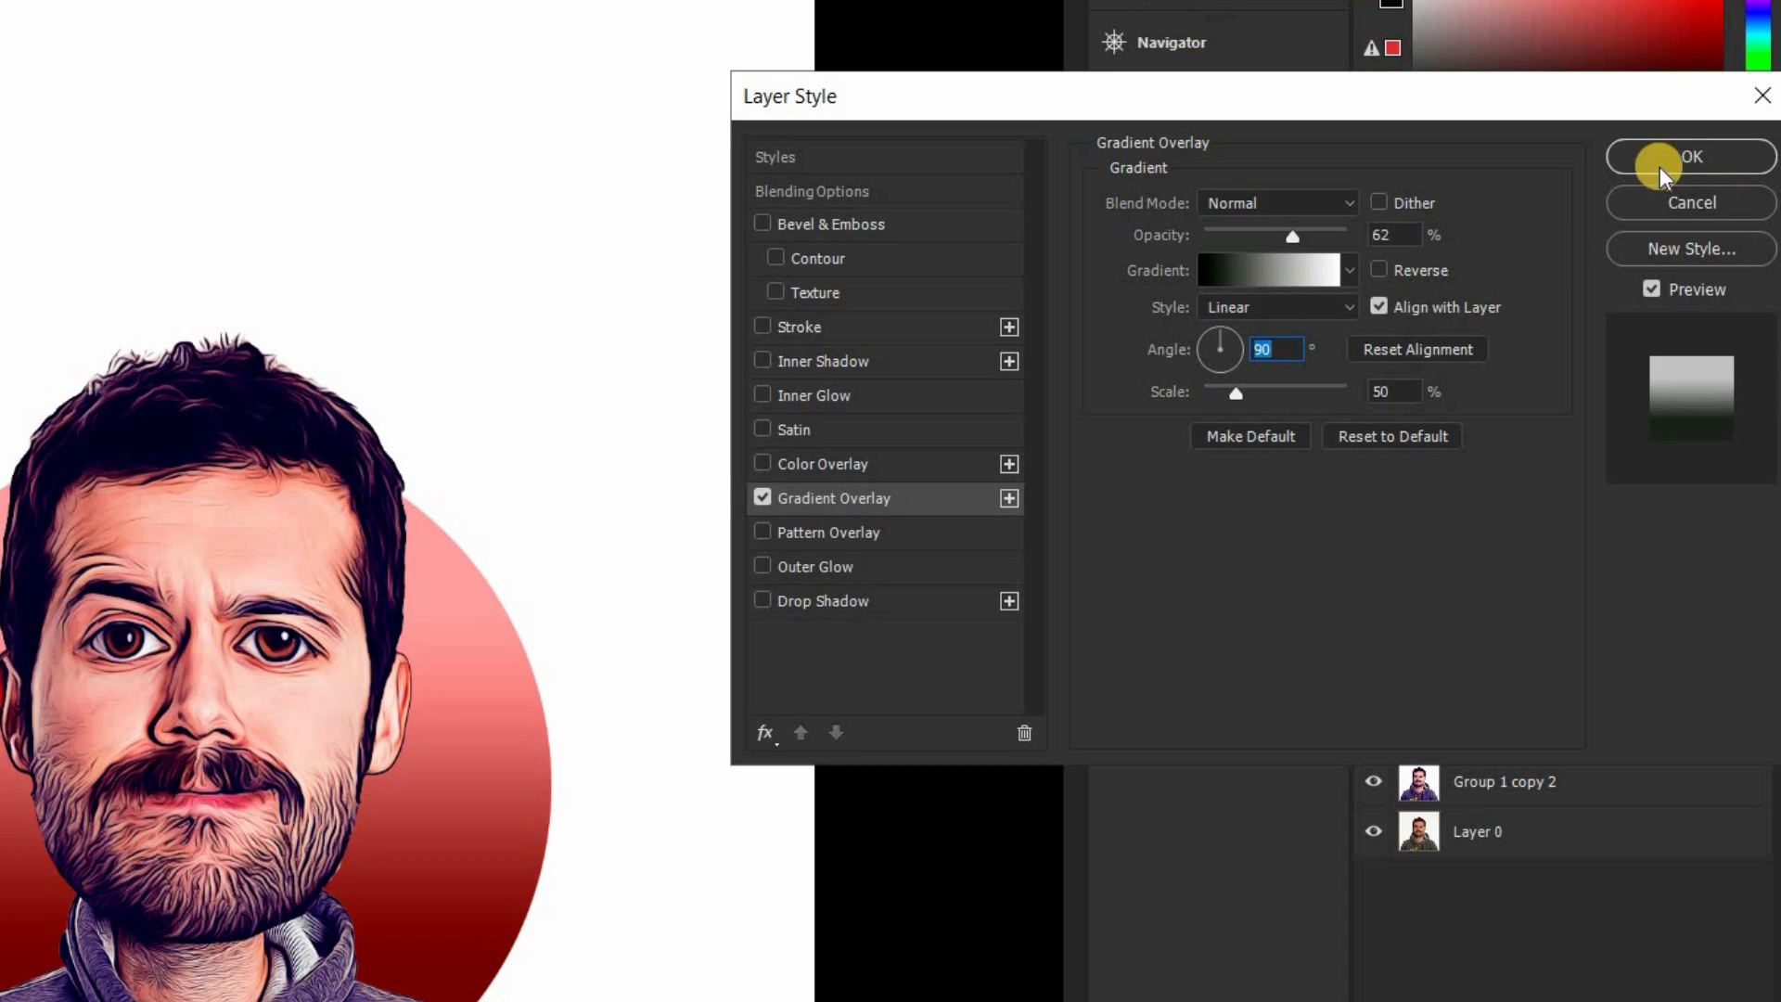
{"action": "left_click", "coordinate": [1684, 150]}
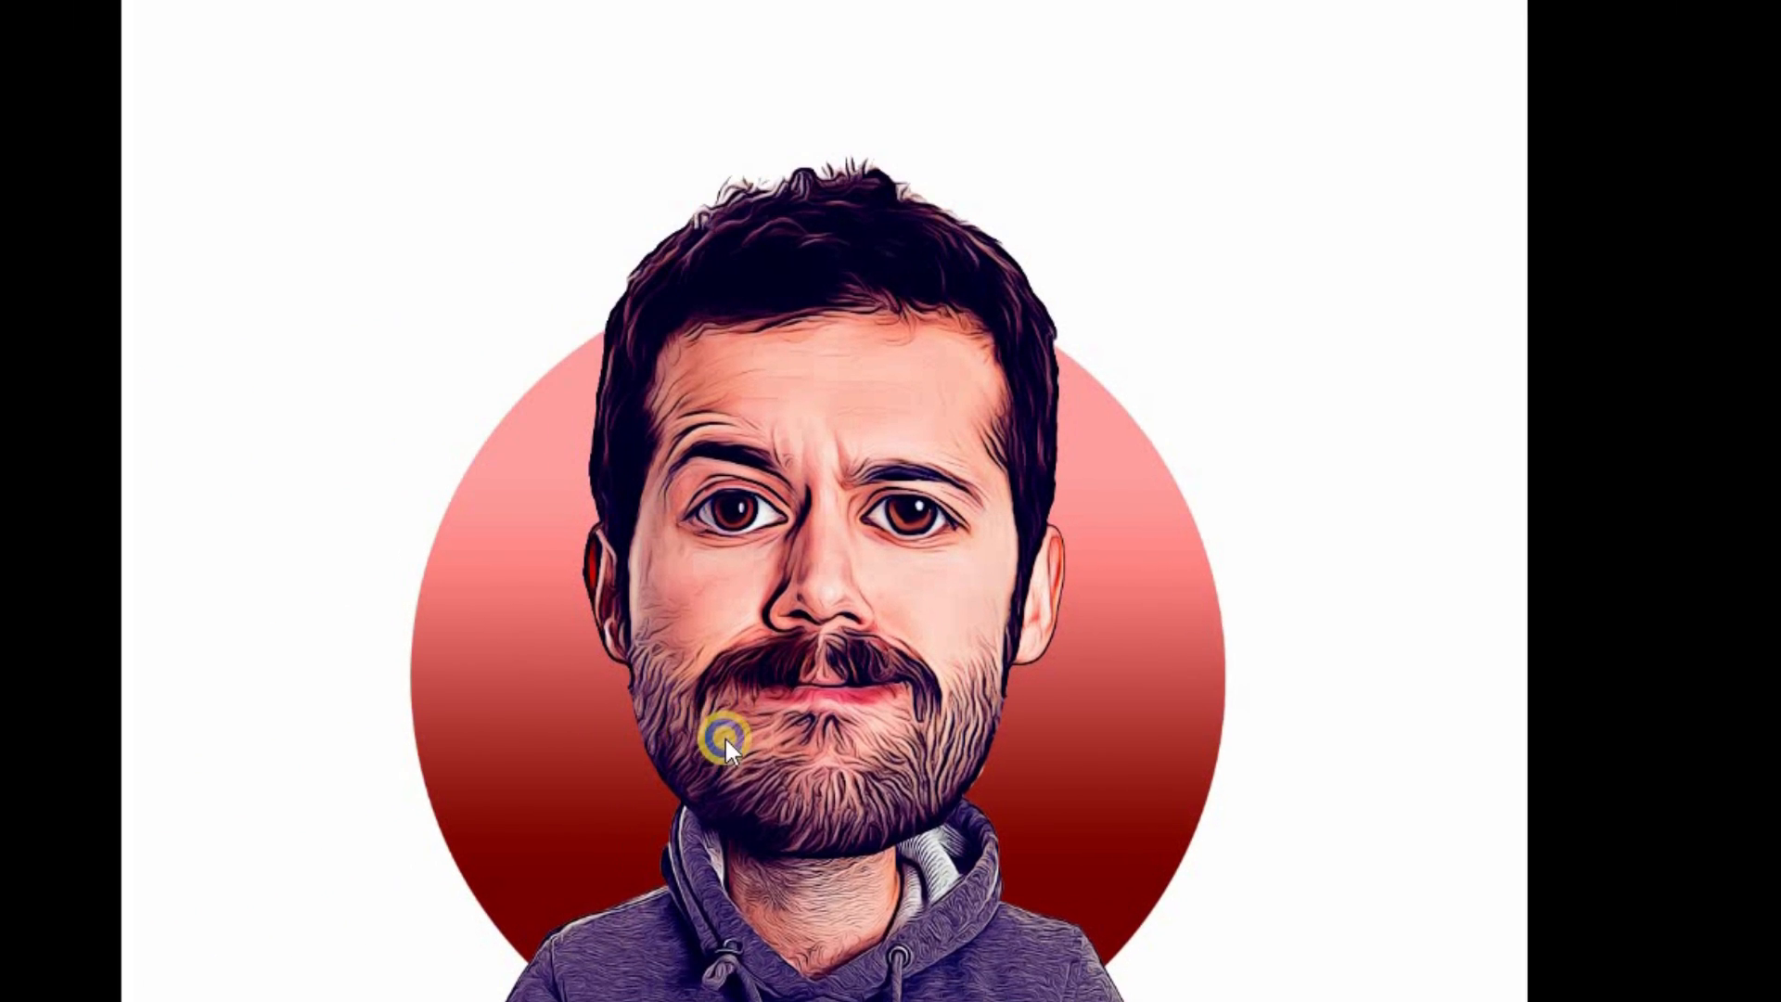
{"action": "right_click", "coordinate": [725, 737]}
{"action": "left_click_drag", "start_coordinate": [795, 814], "coordinate": [787, 789]}
{"action": "scroll", "coordinate": [786, 789], "scroll_direction": "down", "scroll_amount": 4}
{"action": "scroll", "coordinate": [787, 789], "scroll_direction": "up", "scroll_amount": 2}
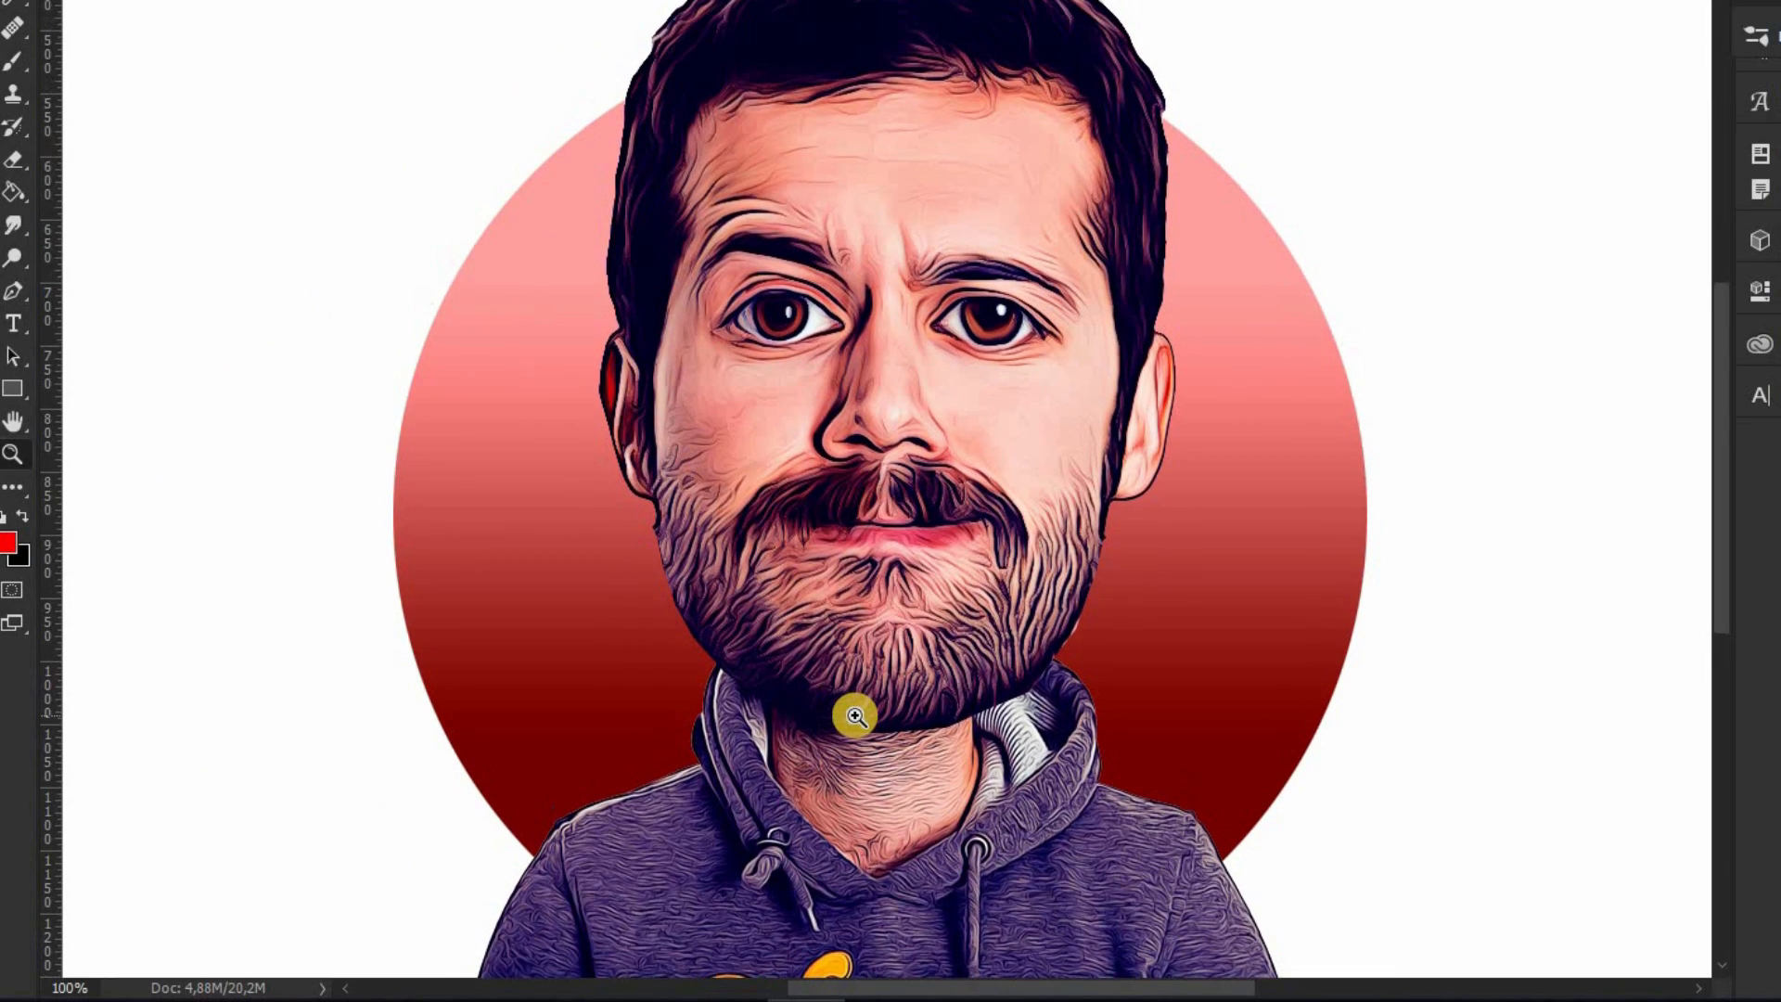